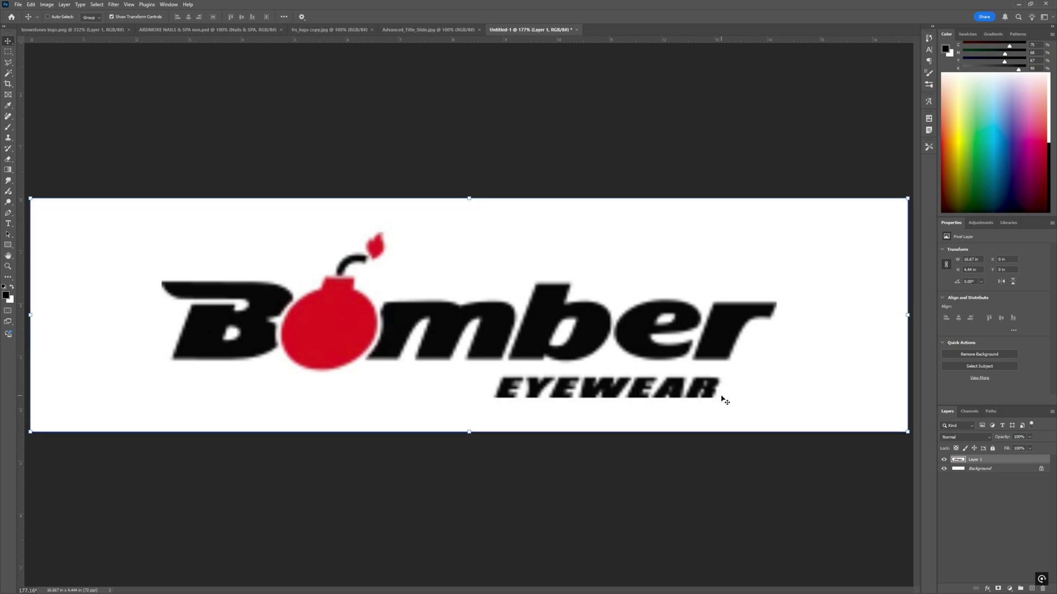
Examine the edge quality of the Bomber Eyewear logo's lettering up close.
{"action": "scroll", "coordinate": [395, 362], "scroll_direction": "up", "scroll_amount": 2}
{"action": "scroll", "coordinate": [394, 362], "scroll_direction": "up", "scroll_amount": 8}
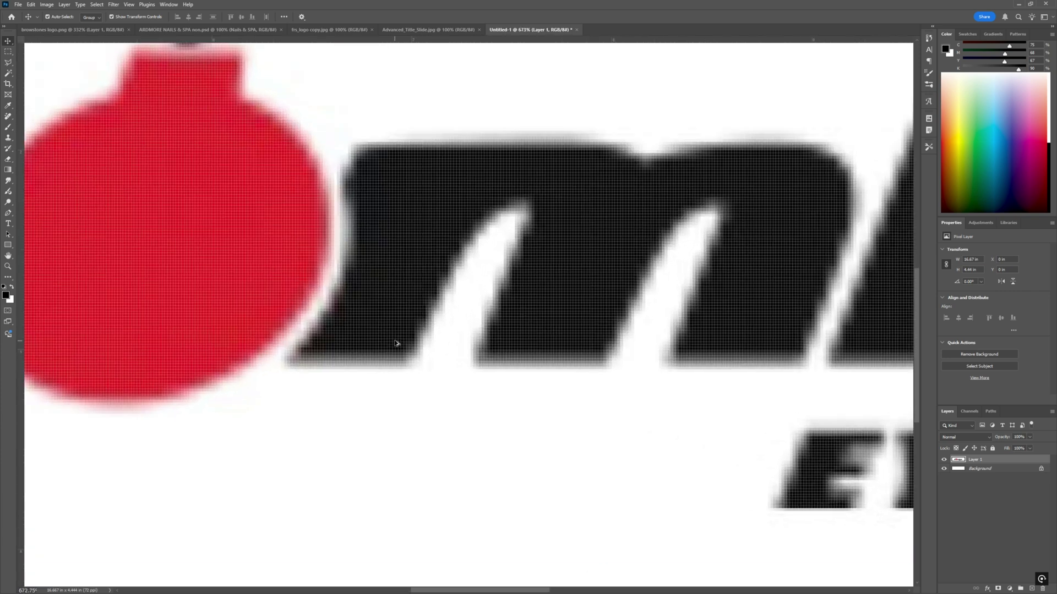
{"action": "scroll", "coordinate": [405, 354], "scroll_direction": "down", "scroll_amount": 10}
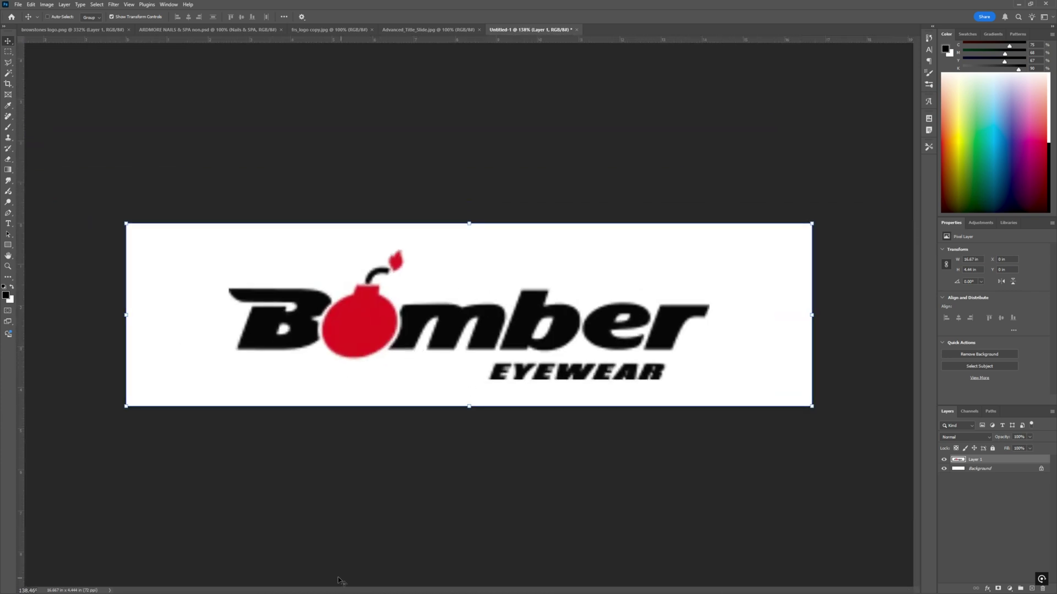
Switch to Chrome and open the Bomber site's header logo image in its own tab.
{"action": "key", "text": "super"}
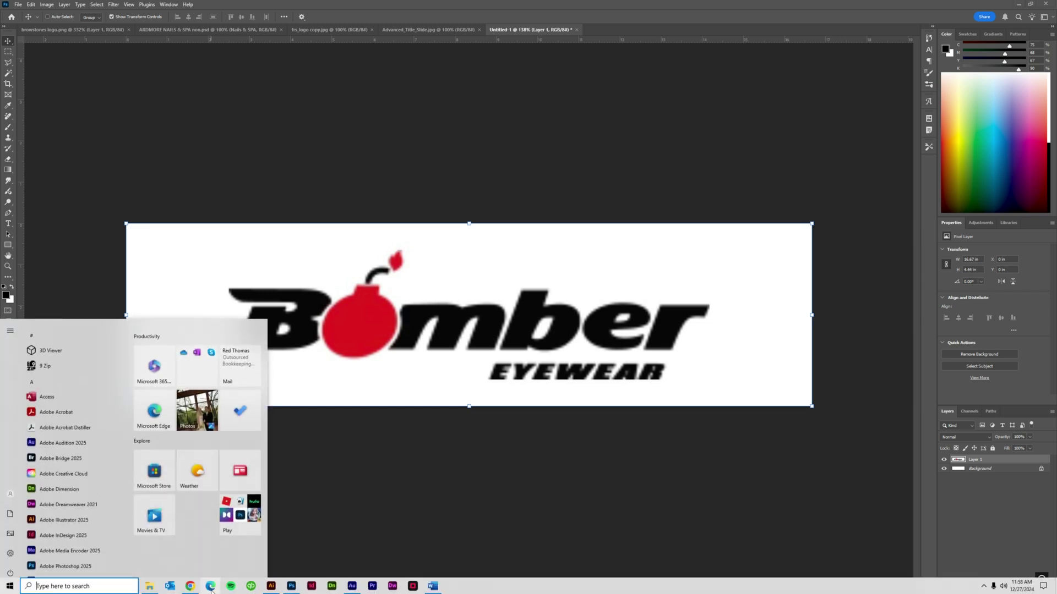
{"action": "left_click", "coordinate": [193, 587]}
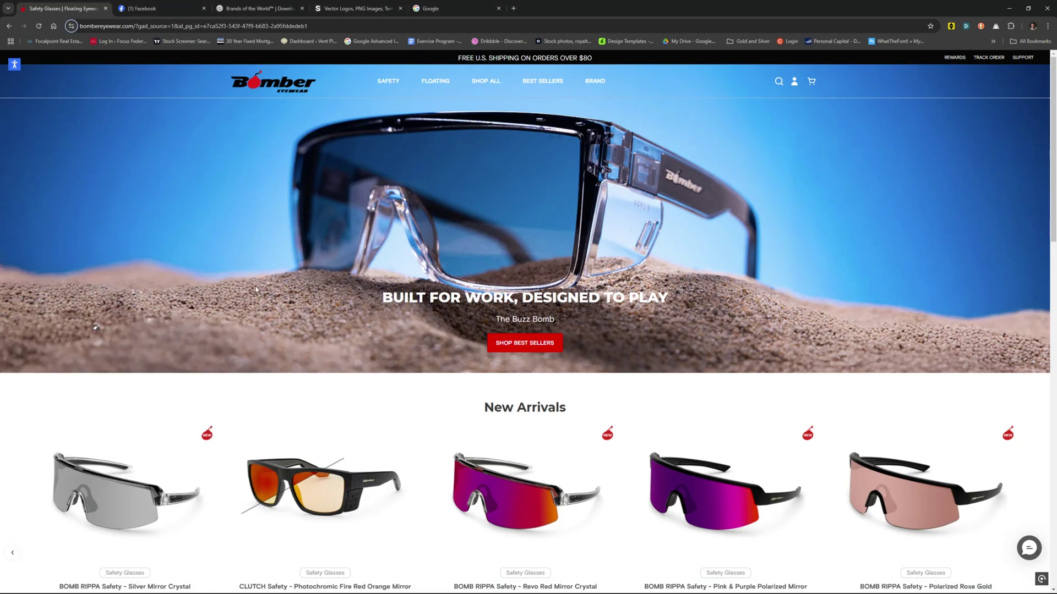
{"action": "right_click", "coordinate": [269, 84]}
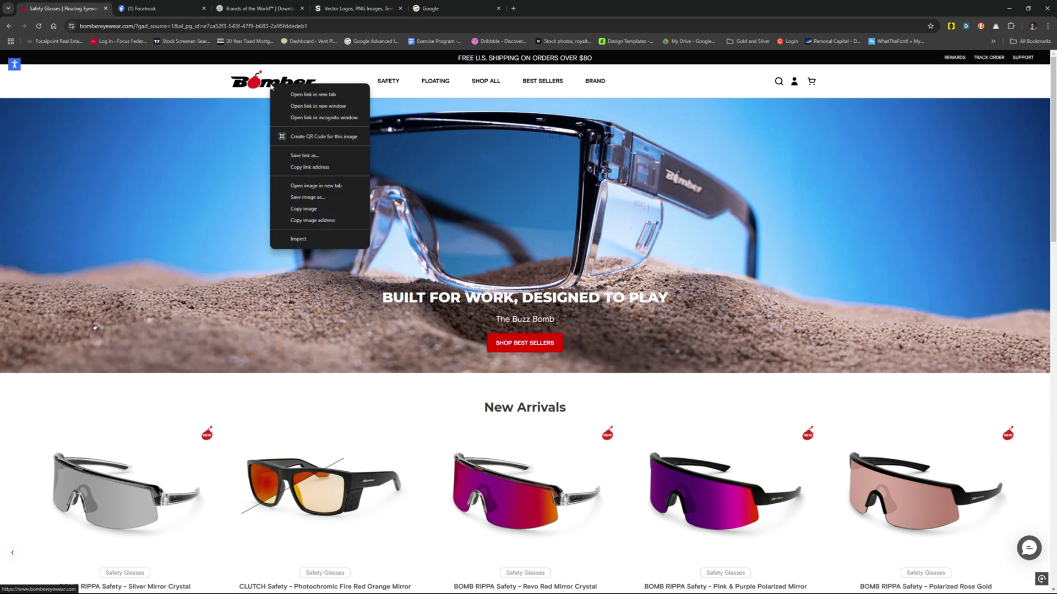
{"action": "left_click", "coordinate": [312, 186]}
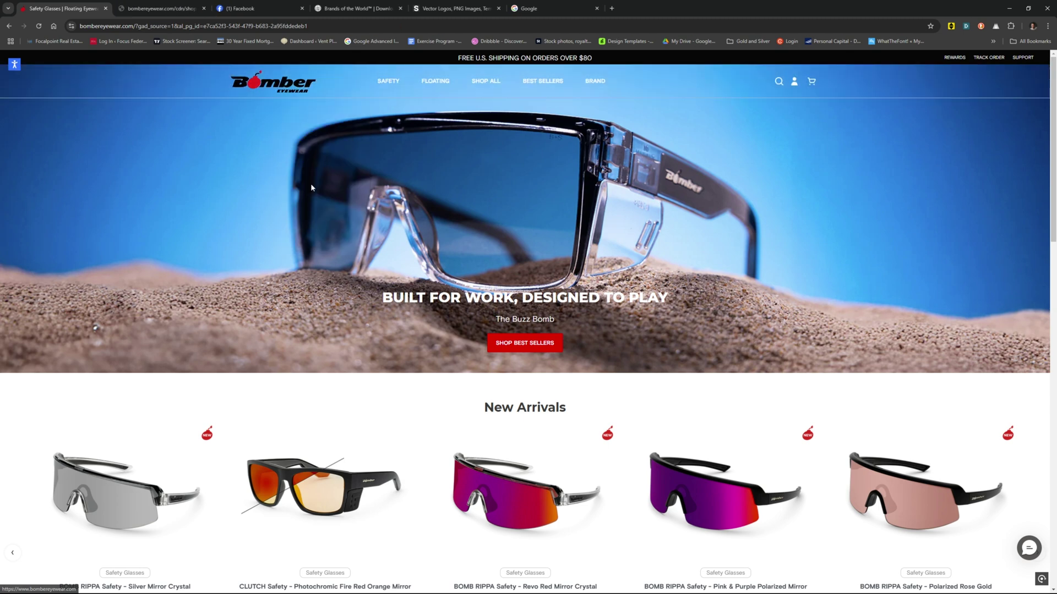
{"action": "left_click", "coordinate": [169, 8]}
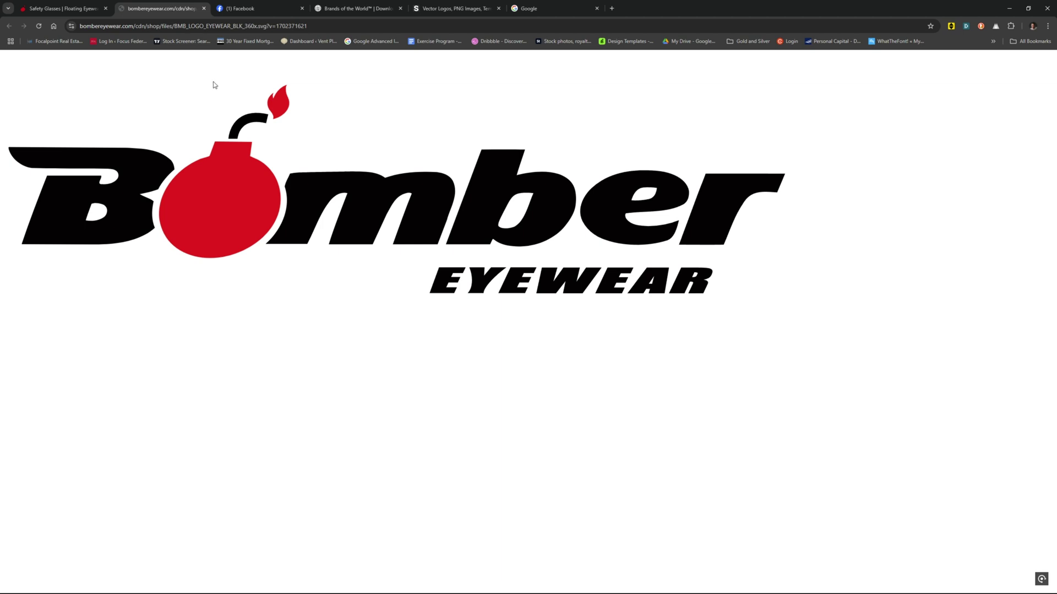
{"action": "right_click", "coordinate": [256, 215]}
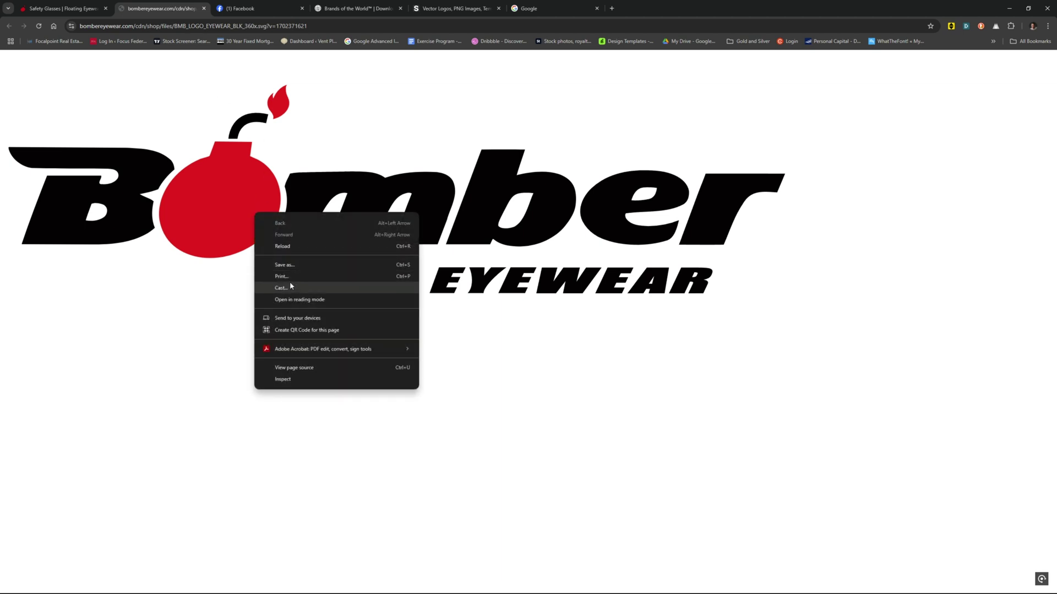
{"action": "right_click", "coordinate": [231, 202]}
{"action": "left_click", "coordinate": [253, 255]}
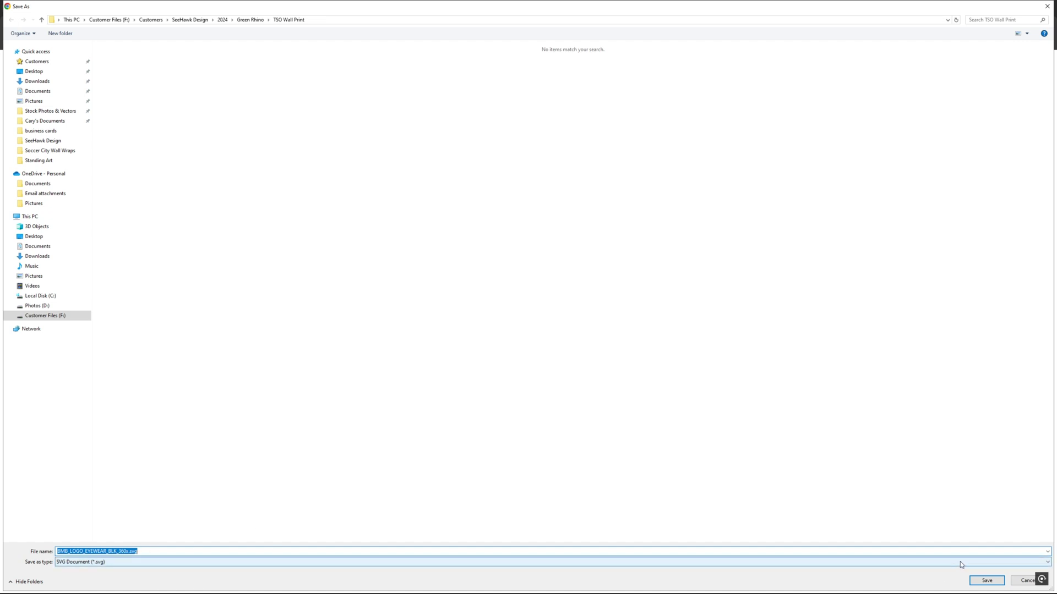
{"action": "left_click", "coordinate": [1024, 581]}
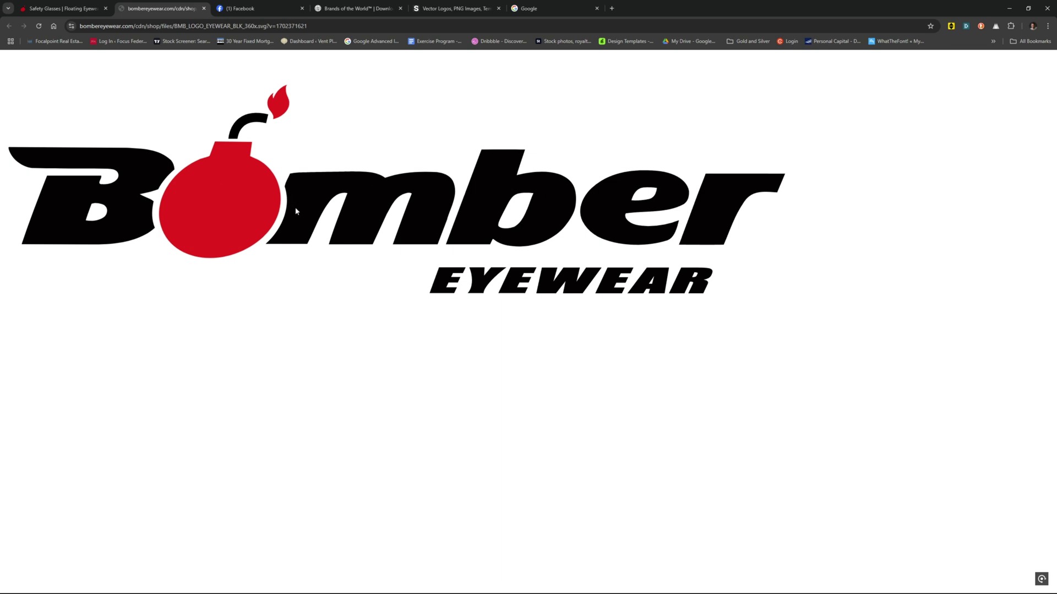
Return to the Bomber homepage and inspect the header logo's element in the developer tools.
{"action": "left_click", "coordinate": [77, 8]}
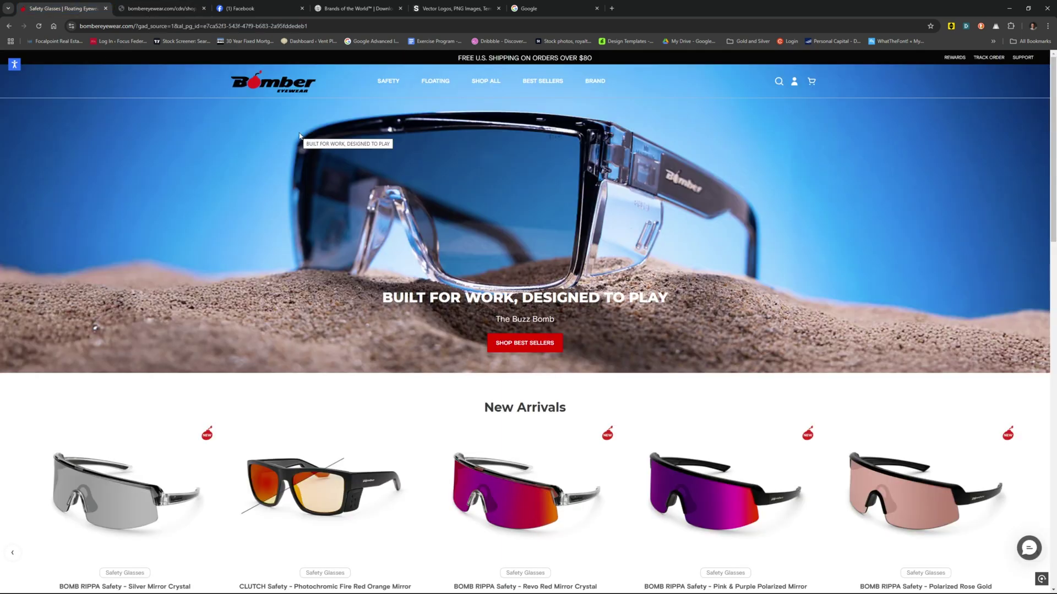
{"action": "right_click", "coordinate": [277, 88]}
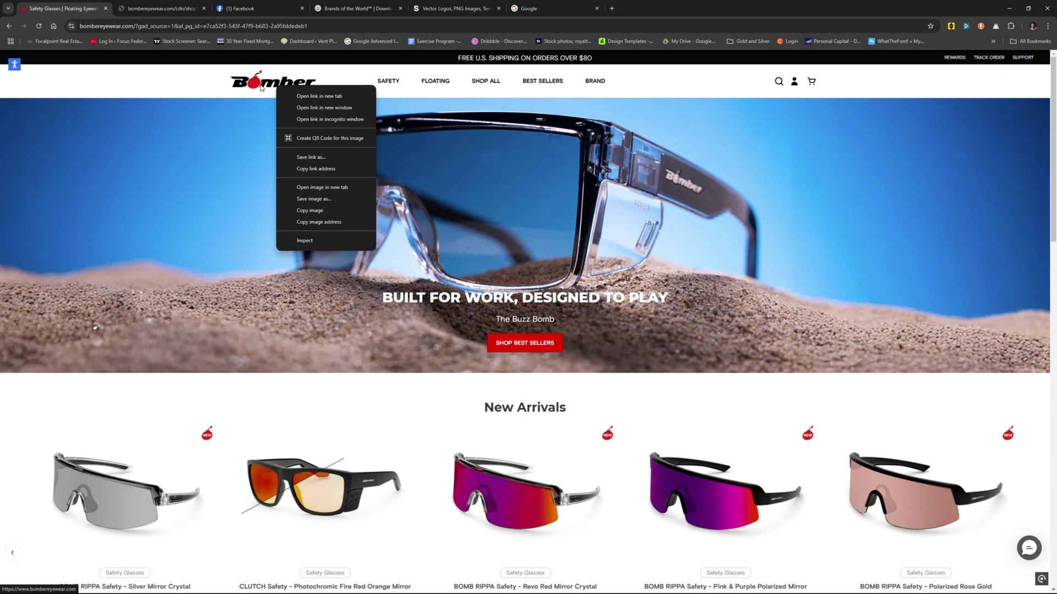
{"action": "left_click", "coordinate": [305, 241]}
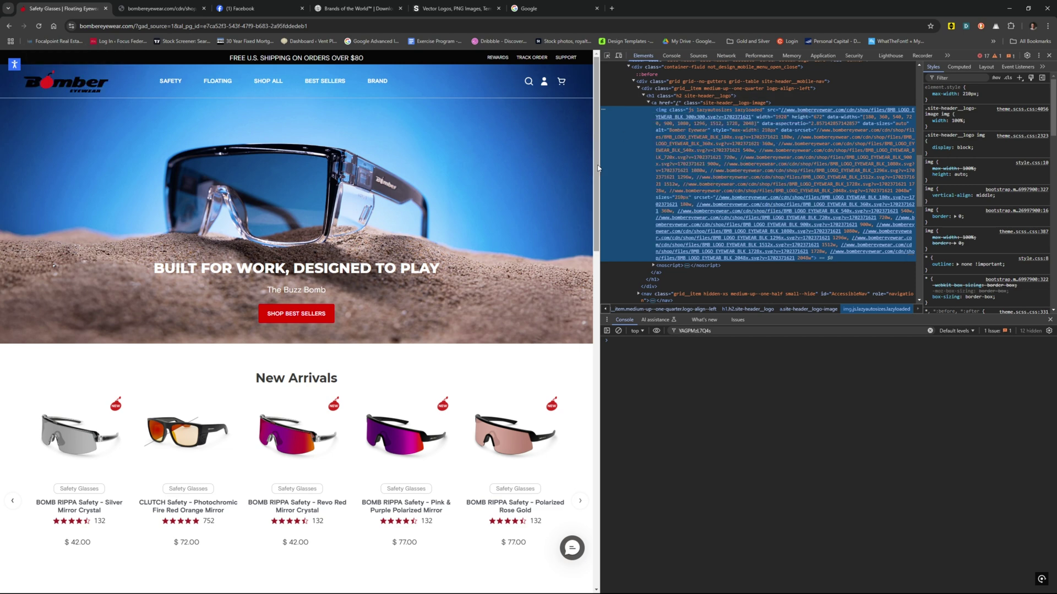
{"action": "right_click", "coordinate": [72, 87]}
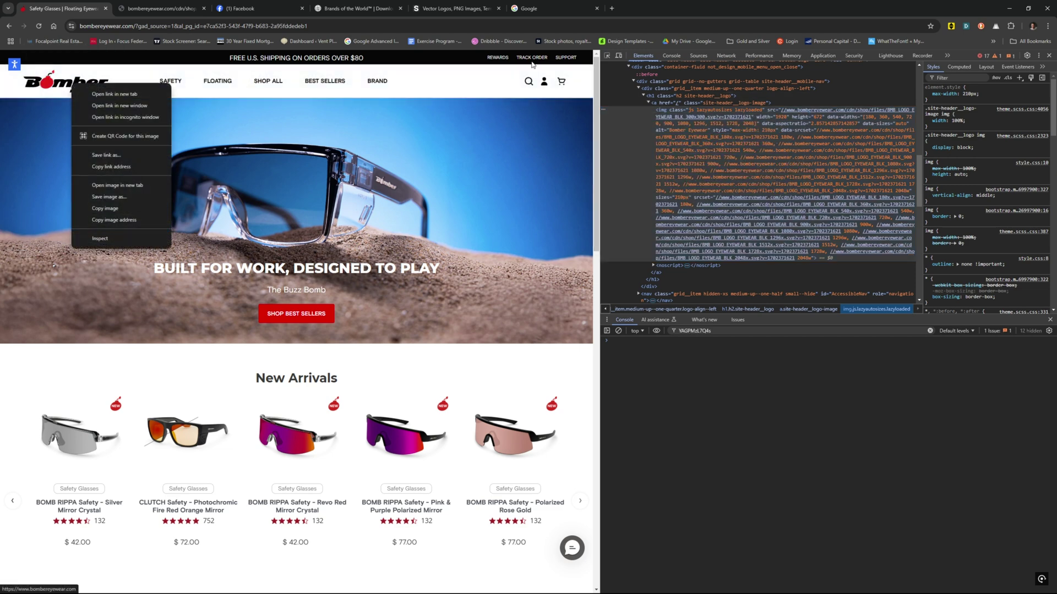
{"action": "left_click", "coordinate": [682, 4]}
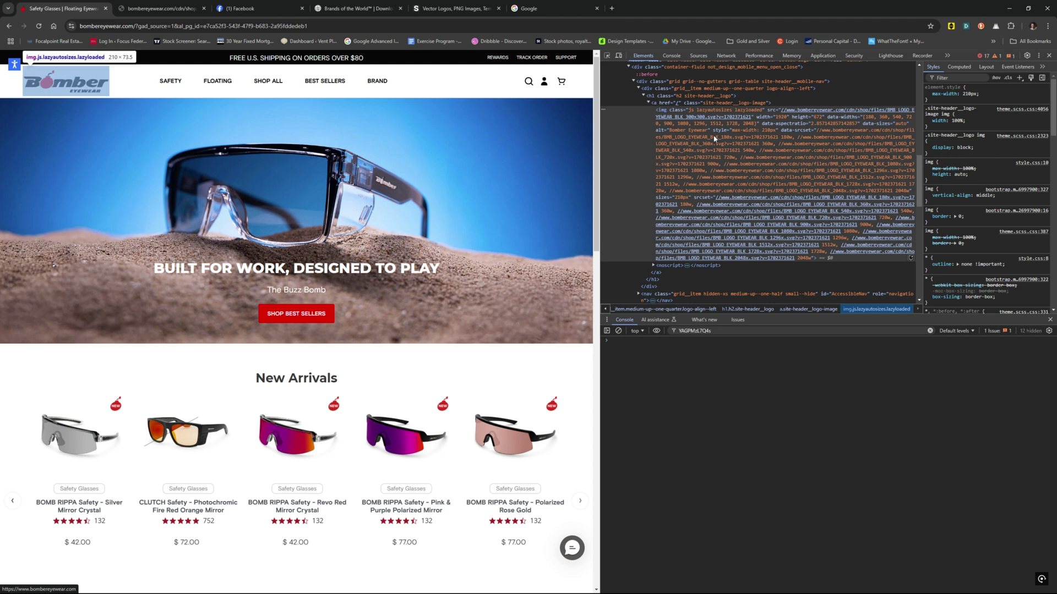
View the logo's BMB_LOGO_EYEWEAR_BLK_300x300.svg source link in a new tab and close that tab.
{"action": "mouse_move", "coordinate": [750, 113]}
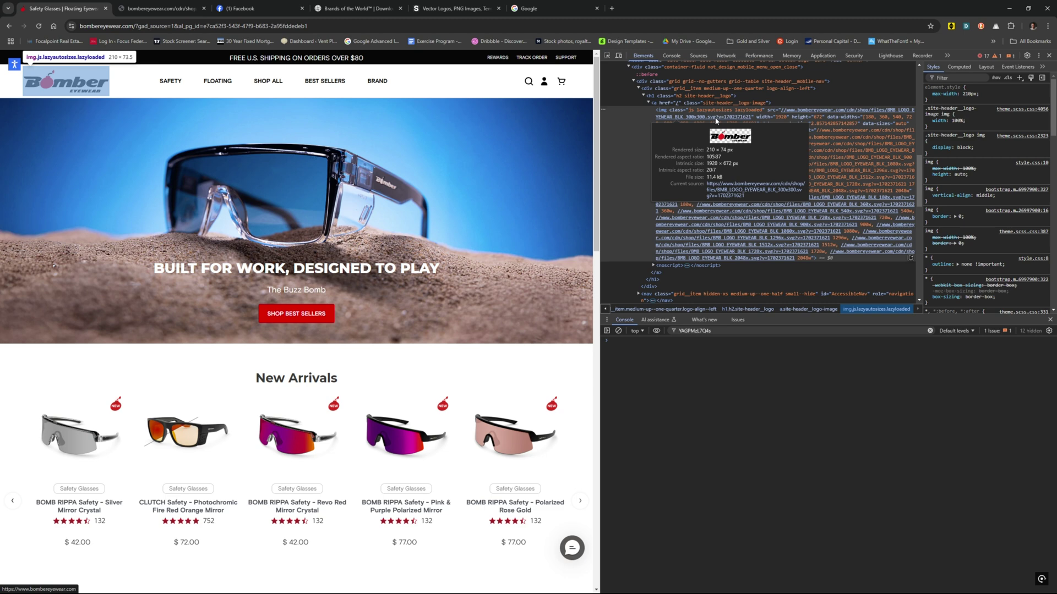
{"action": "right_click", "coordinate": [716, 120]}
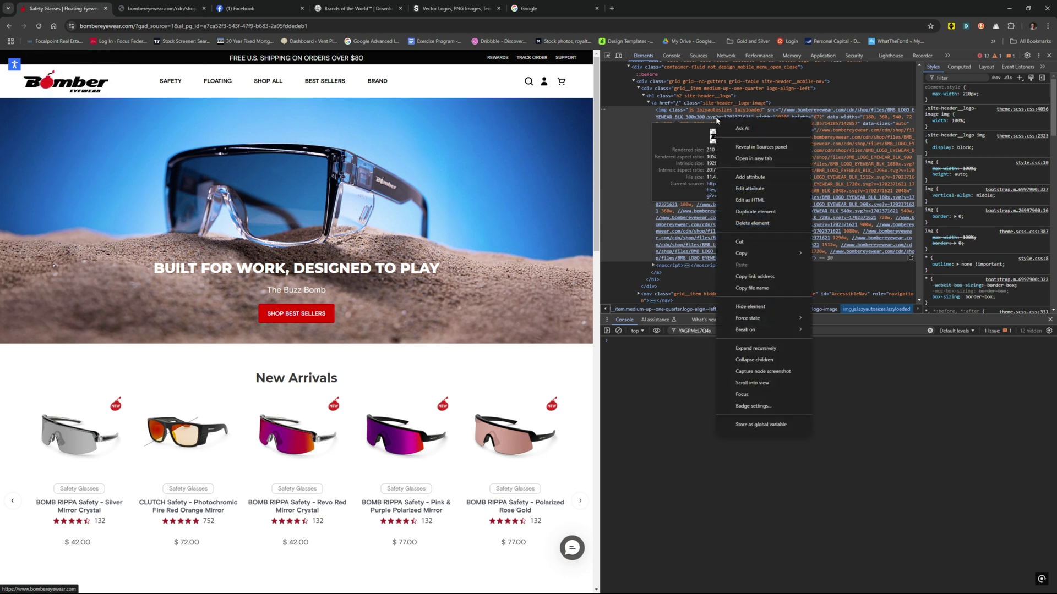
{"action": "left_click", "coordinate": [741, 159]}
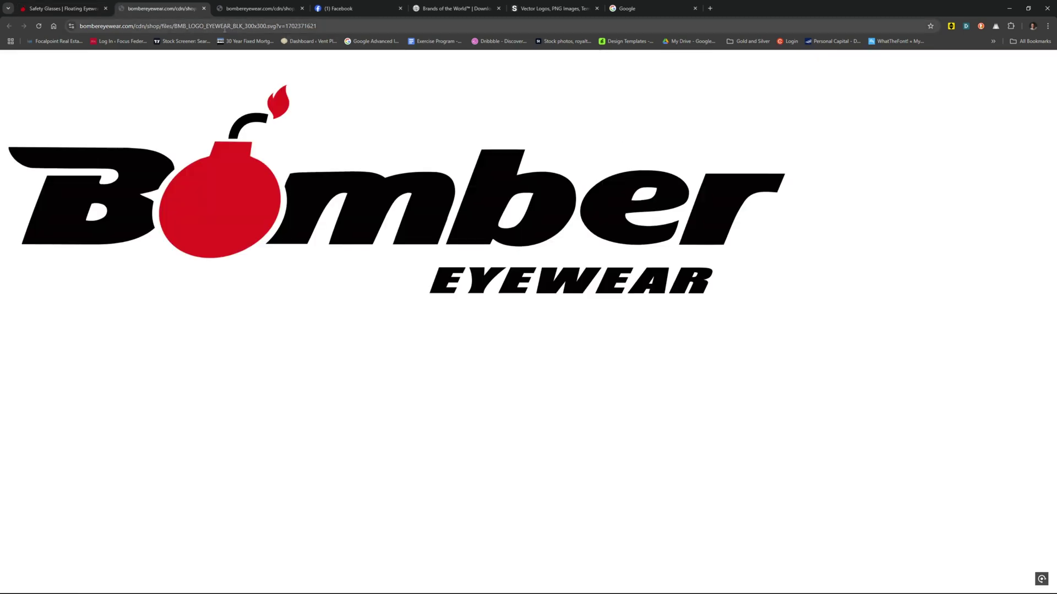
{"action": "left_click", "coordinate": [203, 9]}
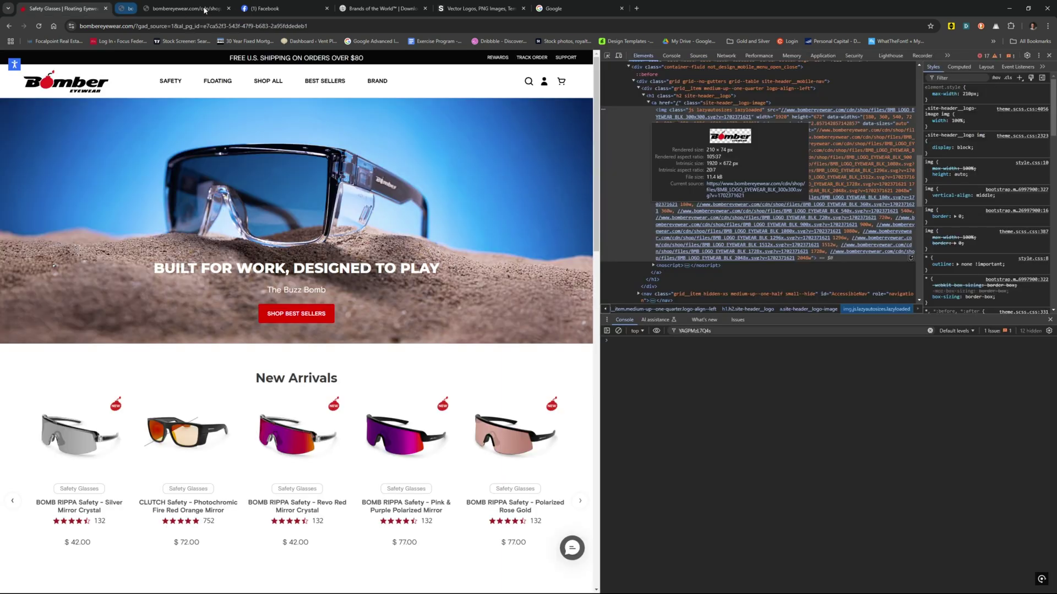
Open the header logo's img element for HTML editing and select its entire code.
{"action": "right_click", "coordinate": [79, 83]}
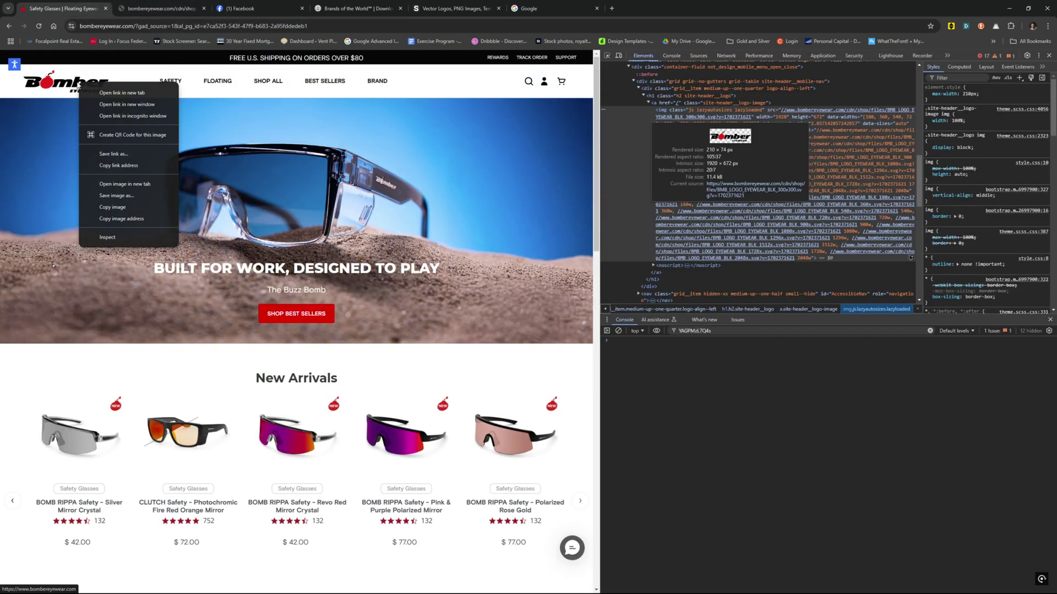
{"action": "left_click", "coordinate": [839, 97]}
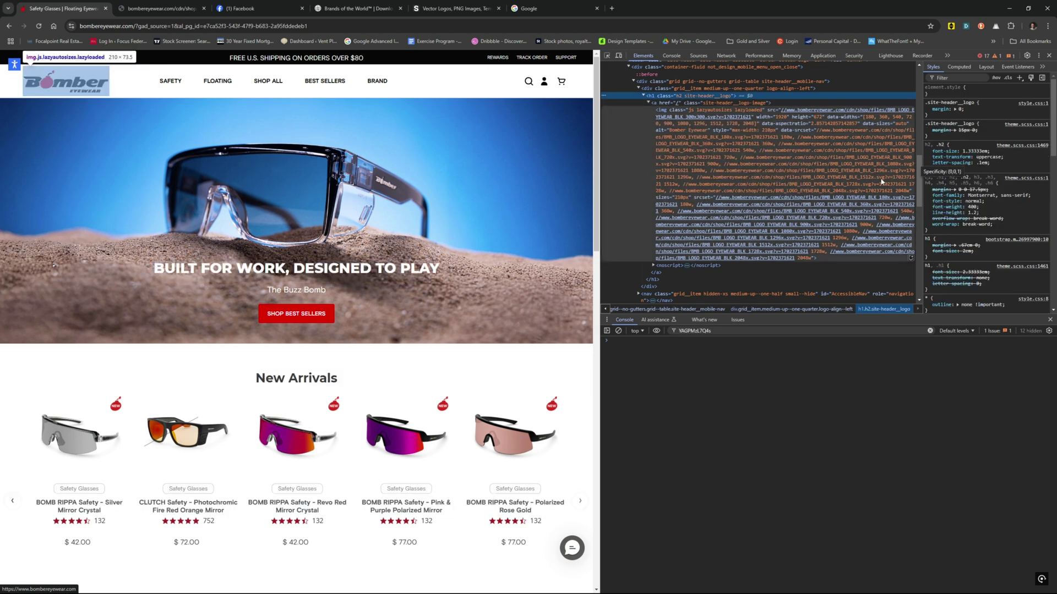
{"action": "mouse_move", "coordinate": [709, 220]}
{"action": "left_click", "coordinate": [703, 125]}
{"action": "right_click", "coordinate": [702, 125]}
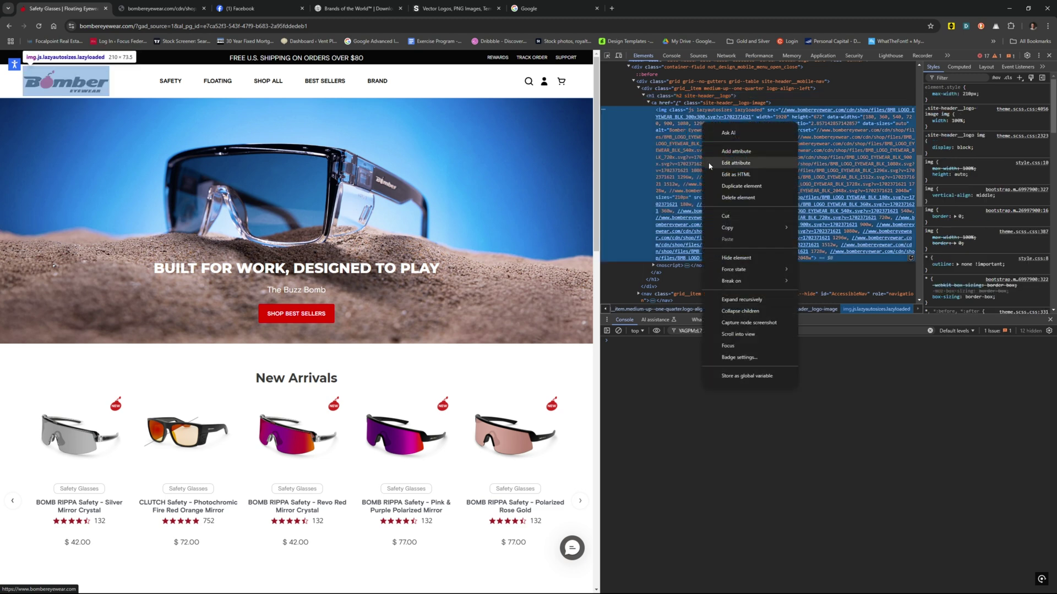
{"action": "left_click", "coordinate": [739, 174]}
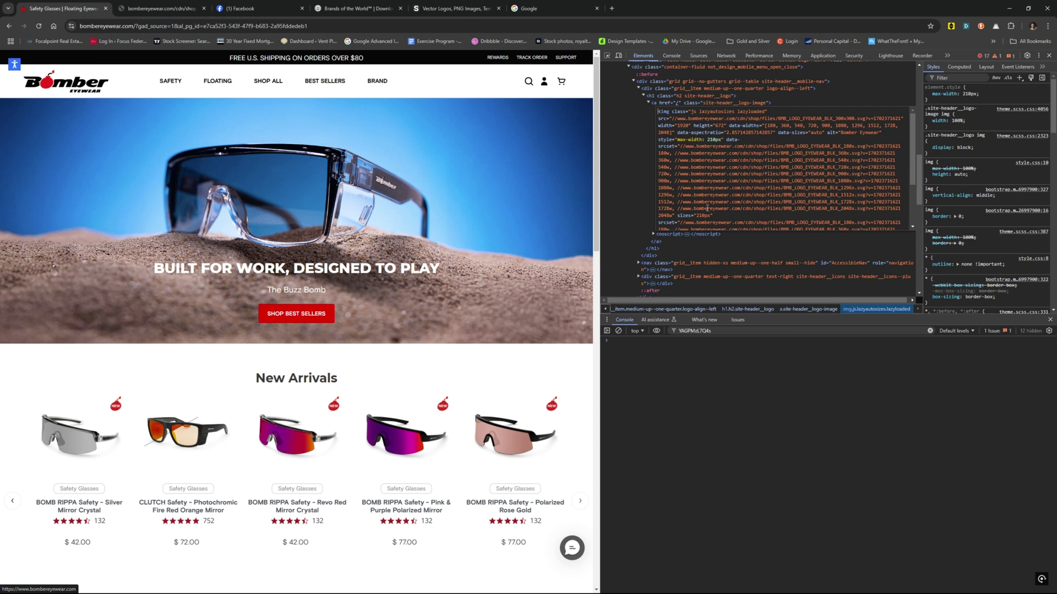
{"action": "left_click_drag", "start_coordinate": [659, 111], "coordinate": [741, 215]}
{"action": "scroll", "coordinate": [744, 212], "scroll_direction": "down", "scroll_amount": 2}
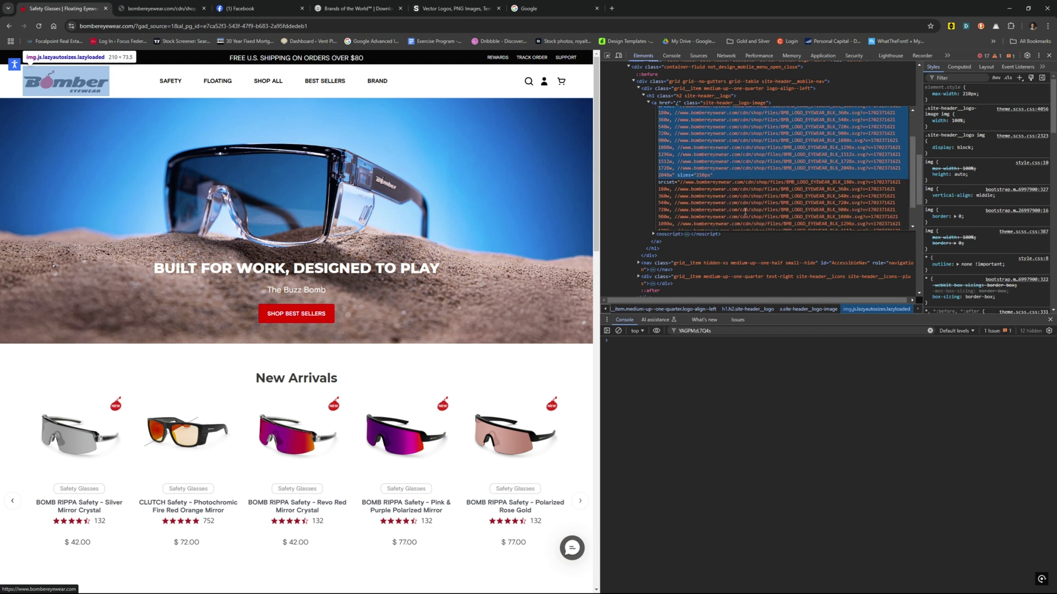
{"action": "scroll", "coordinate": [744, 212], "scroll_direction": "down", "scroll_amount": 2}
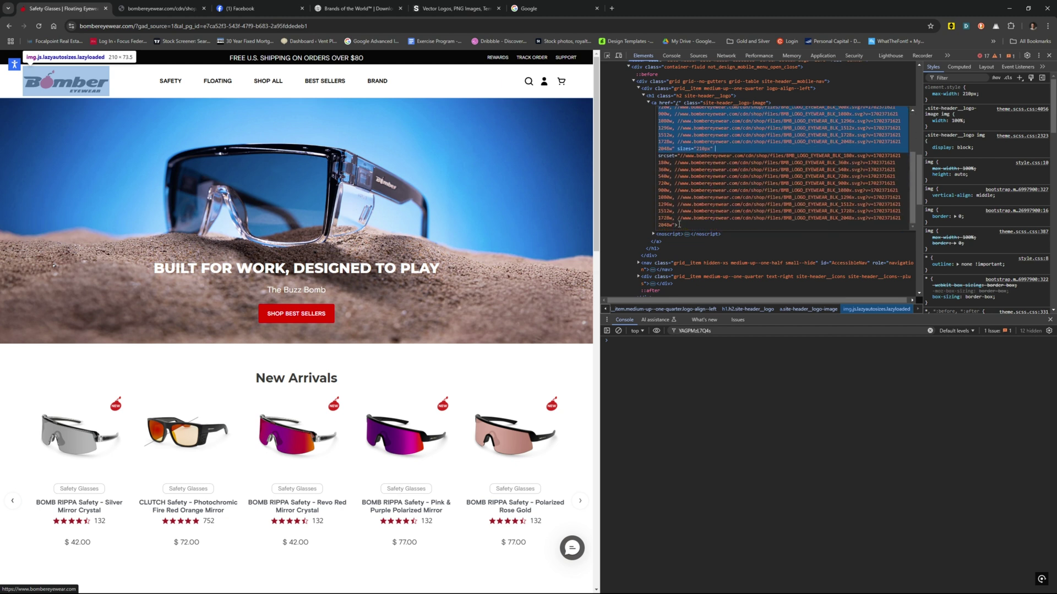
{"action": "scroll", "coordinate": [709, 191], "scroll_direction": "up", "scroll_amount": 3}
{"action": "scroll", "coordinate": [737, 153], "scroll_direction": "down", "scroll_amount": 3}
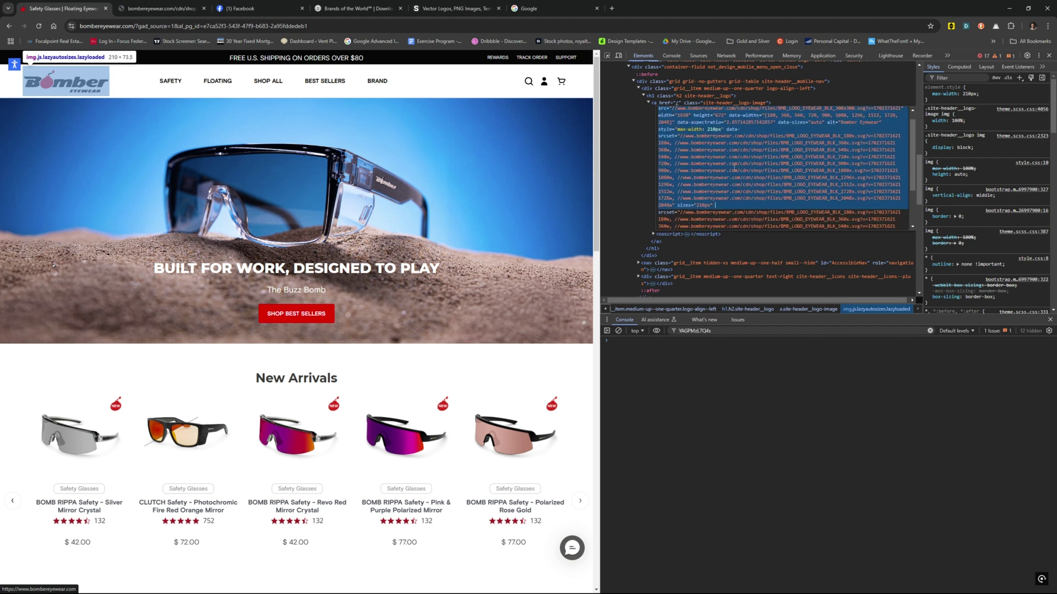
{"action": "left_click", "coordinate": [682, 226], "text": "shift"}
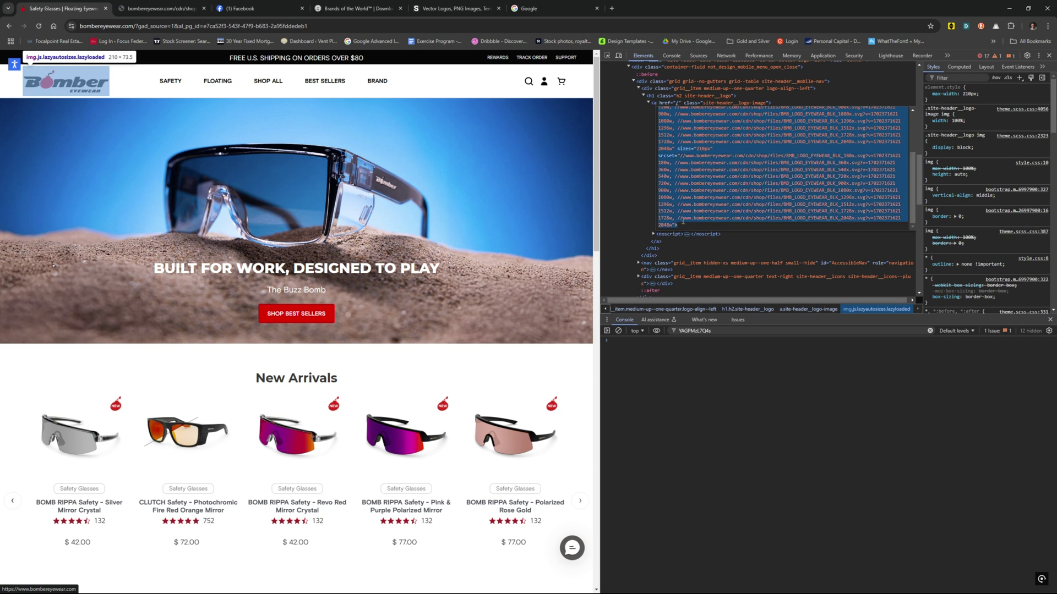
{"action": "scroll", "coordinate": [693, 205], "scroll_direction": "up", "scroll_amount": 3}
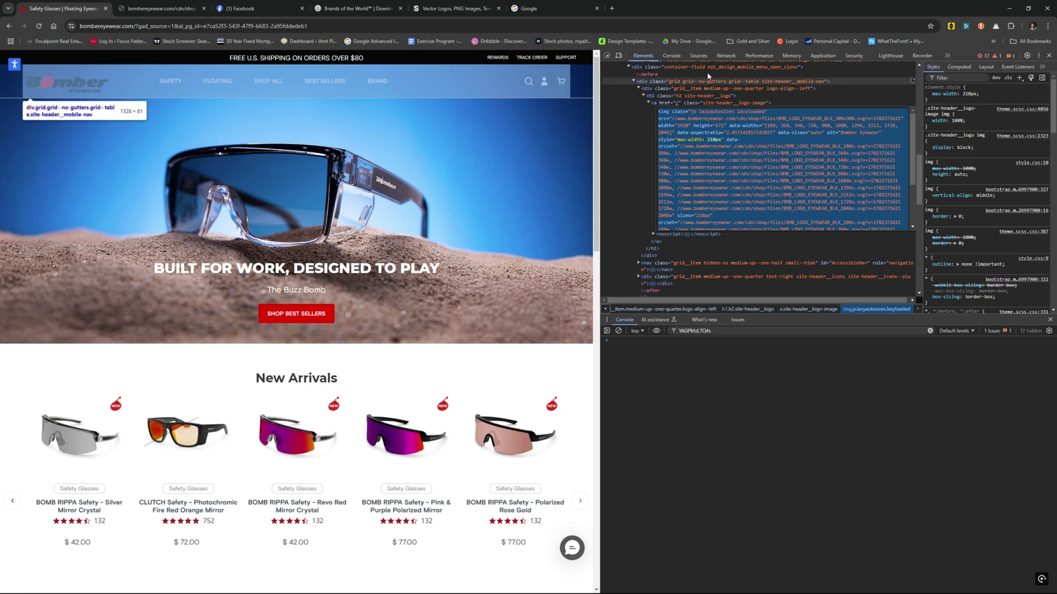
{"action": "scroll", "coordinate": [716, 156], "scroll_direction": "up", "scroll_amount": 3}
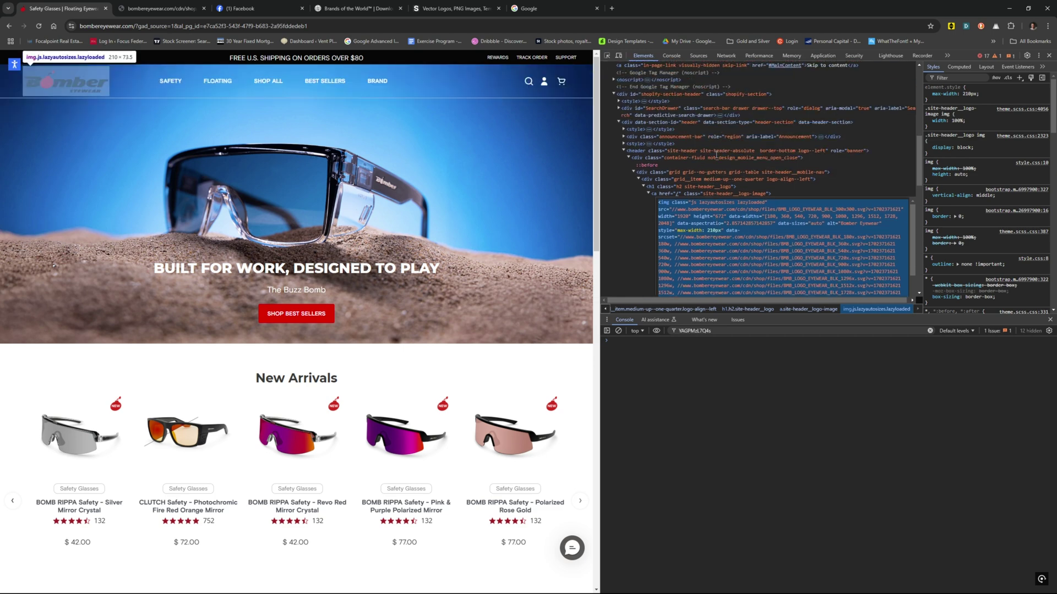
Record the homepage's network requests filtered to Img by reloading the page.
{"action": "left_click", "coordinate": [725, 55]}
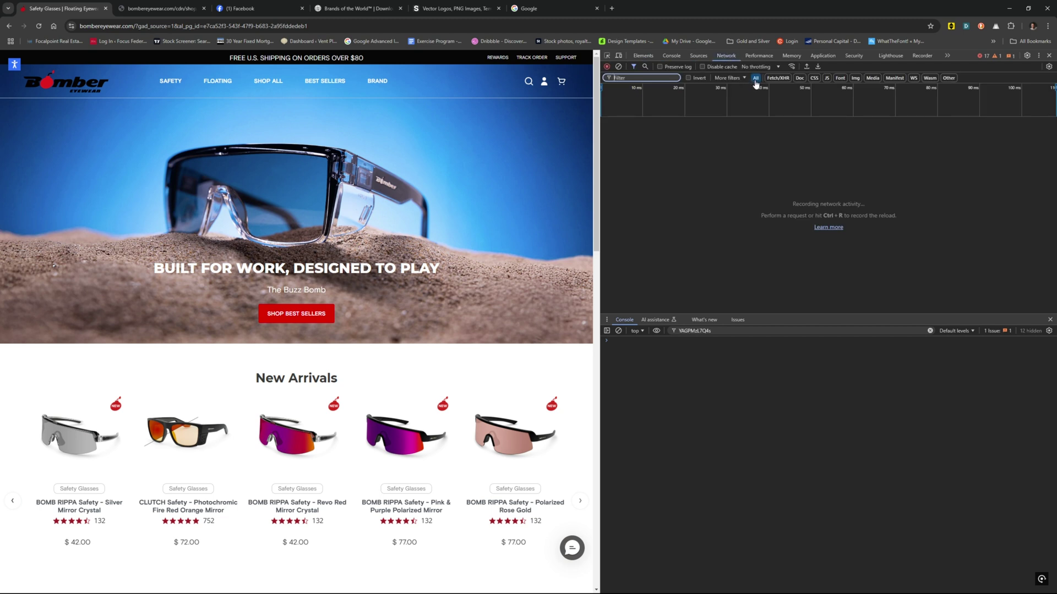
{"action": "left_click", "coordinate": [855, 79]}
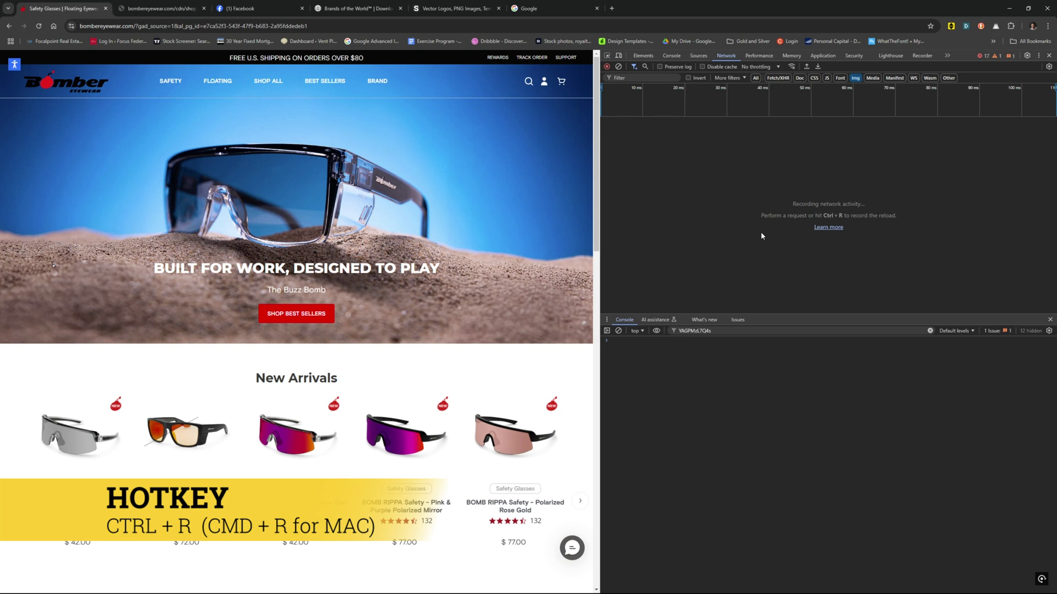
{"action": "key", "text": "ctrl+r"}
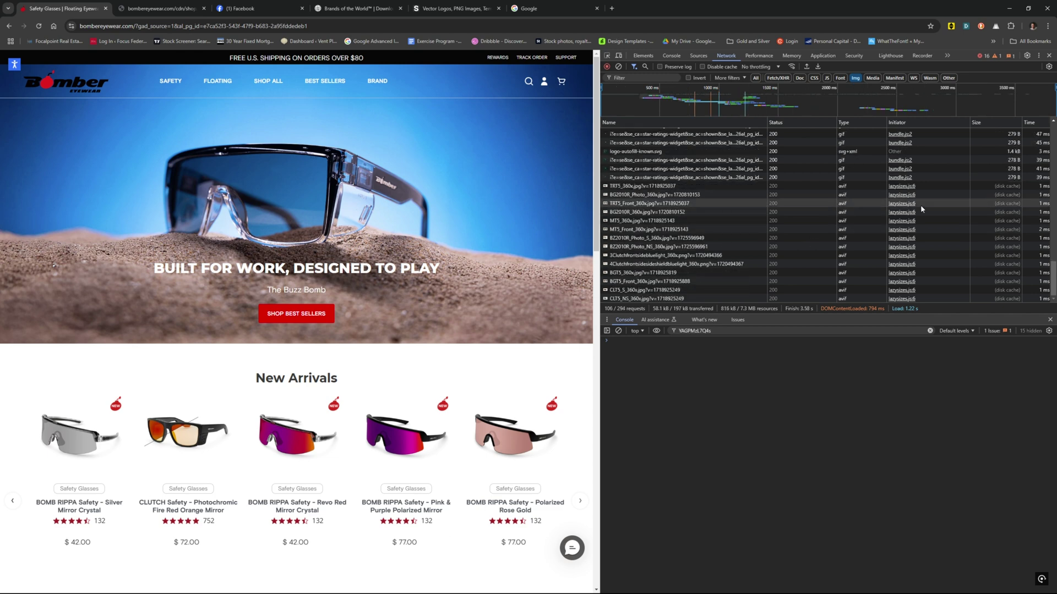
Sort the image requests by type and open BMB_LOGO_EYEWEAR_BLK_300x300.svg in a new tab.
{"action": "left_click", "coordinate": [852, 122]}
{"action": "scroll", "coordinate": [856, 177], "scroll_direction": "down", "scroll_amount": 1}
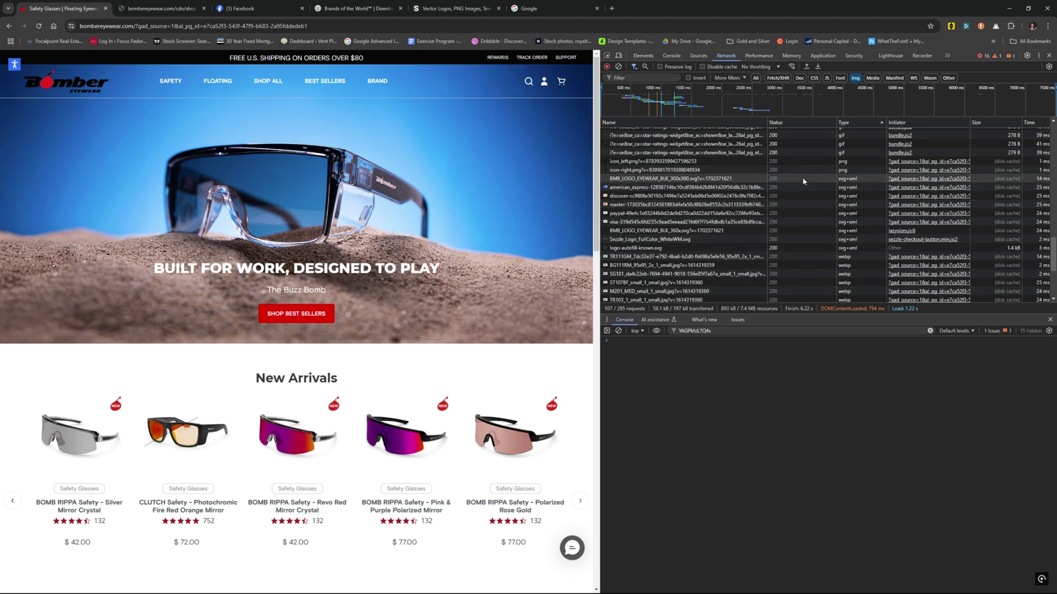
{"action": "left_click", "coordinate": [704, 179]}
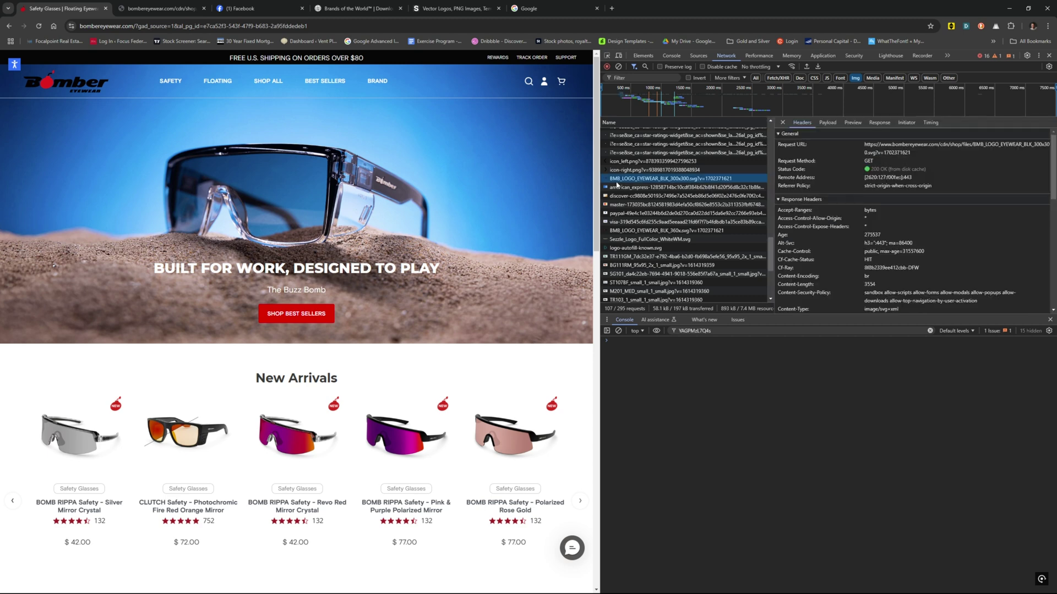
{"action": "right_click", "coordinate": [657, 183]}
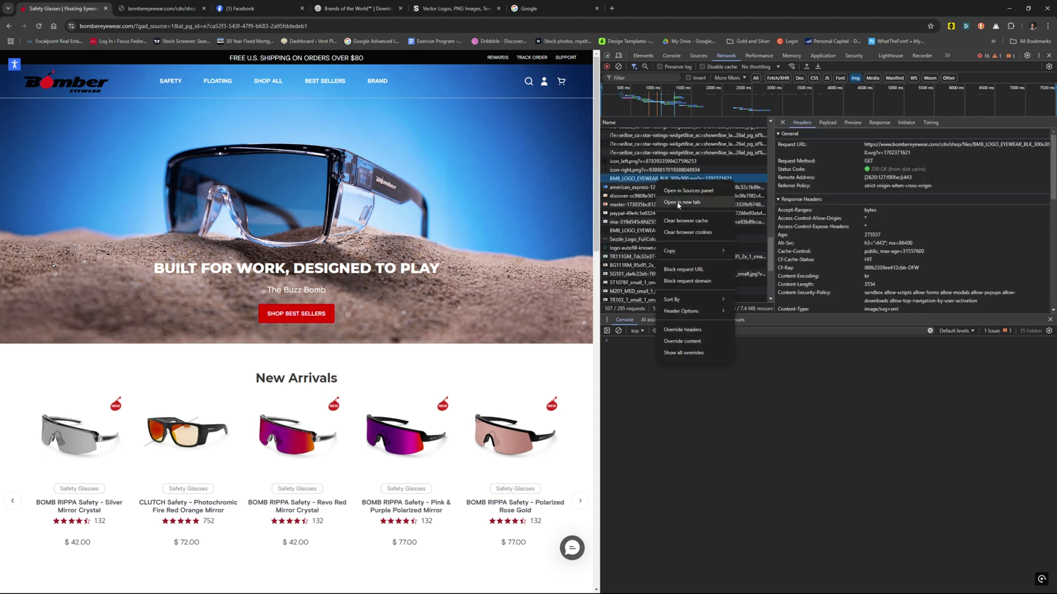
{"action": "left_click", "coordinate": [678, 203]}
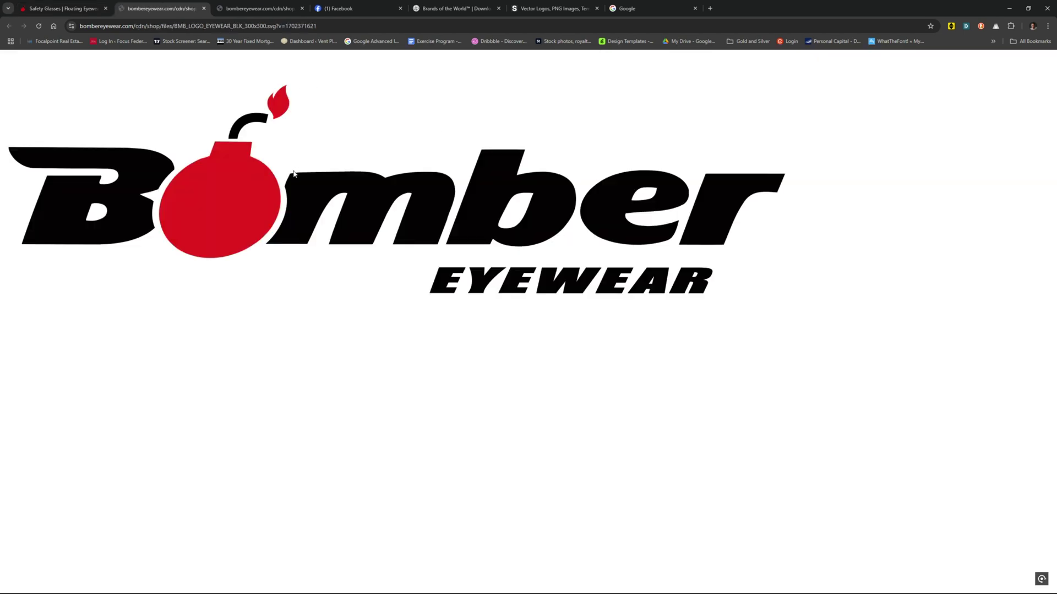
View the American Express and Discover payment icon SVGs in new tabs and return to the Bomber homepage.
{"action": "left_click", "coordinate": [60, 9]}
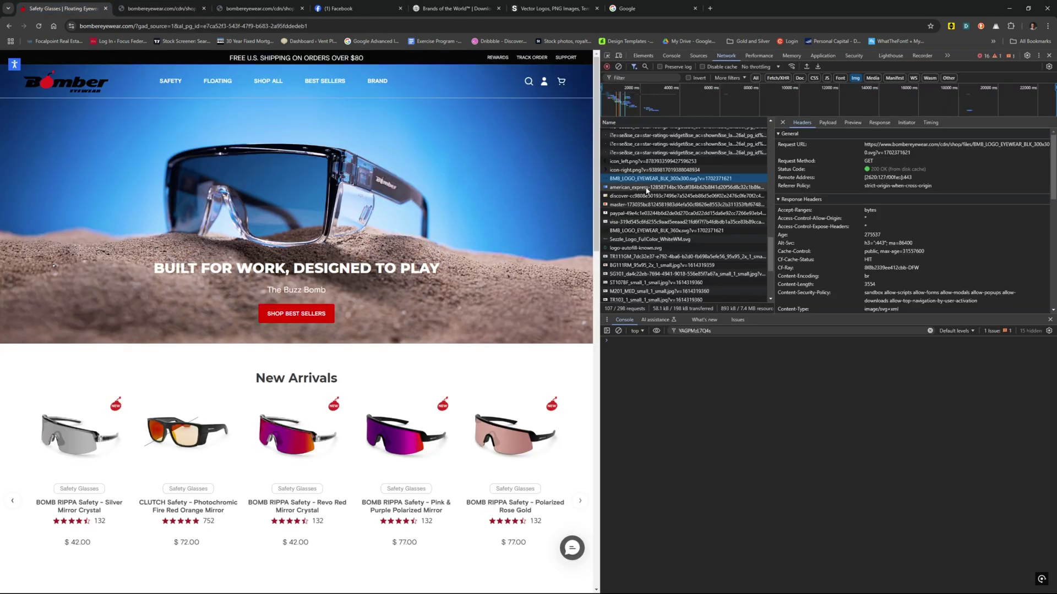
{"action": "right_click", "coordinate": [628, 187]}
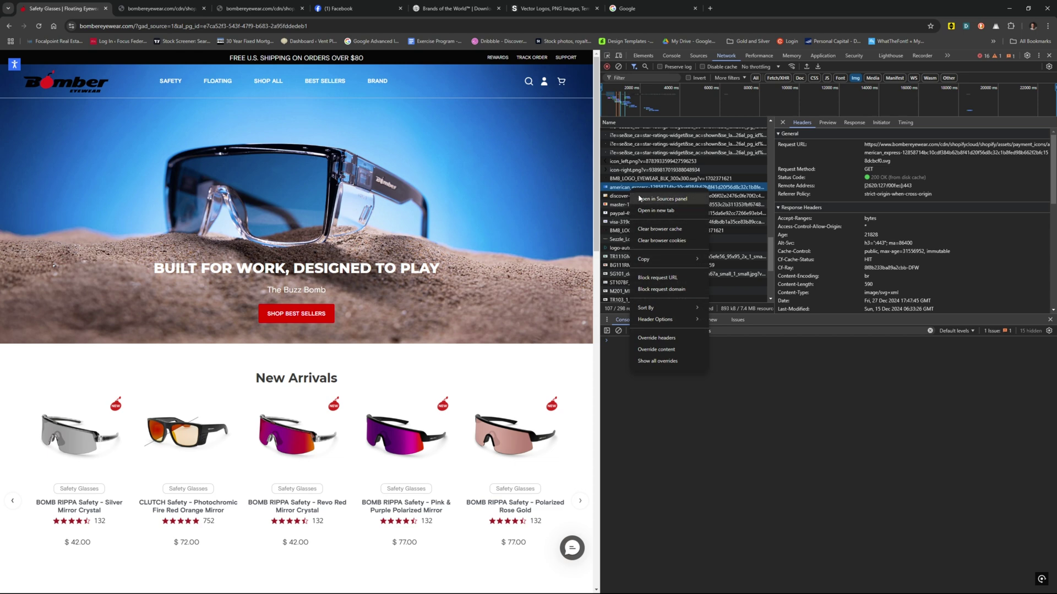
{"action": "left_click", "coordinate": [649, 205]}
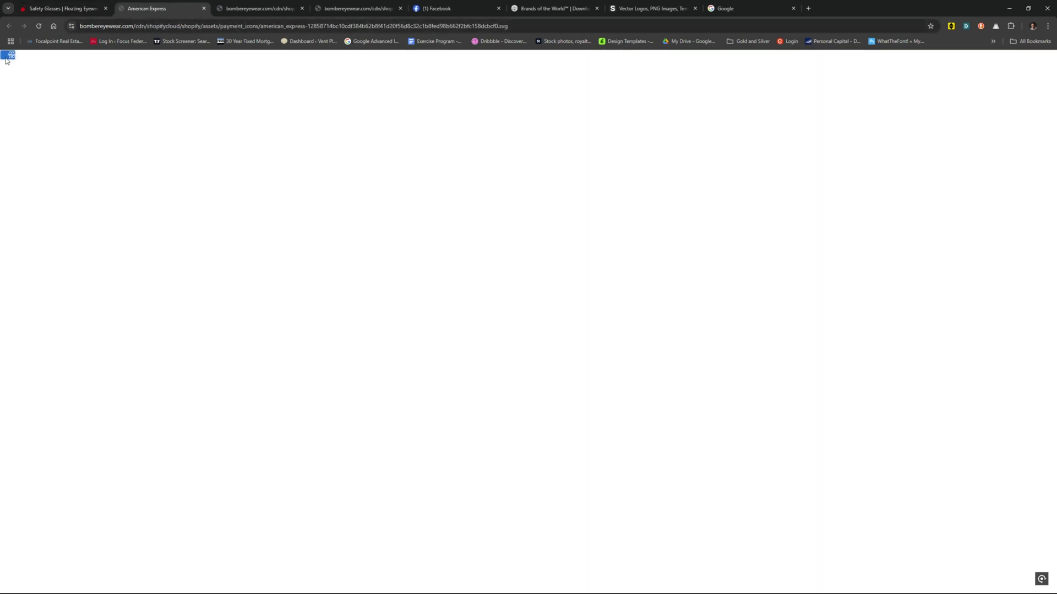
{"action": "left_click", "coordinate": [72, 3]}
{"action": "right_click", "coordinate": [634, 197]}
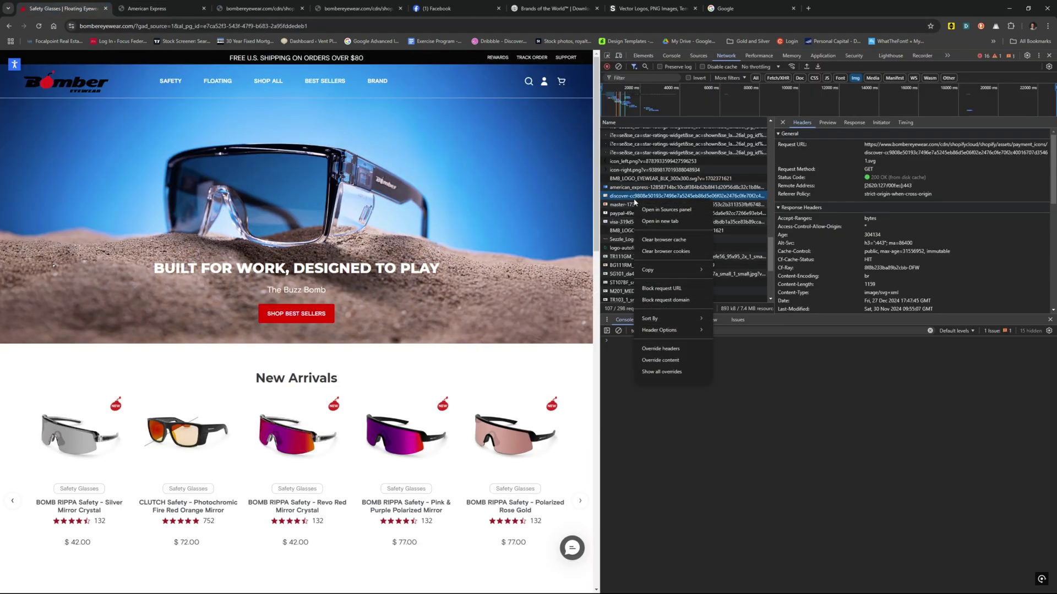
{"action": "left_click", "coordinate": [655, 222]}
{"action": "left_click", "coordinate": [7, 7]}
{"action": "left_click", "coordinate": [83, 6]}
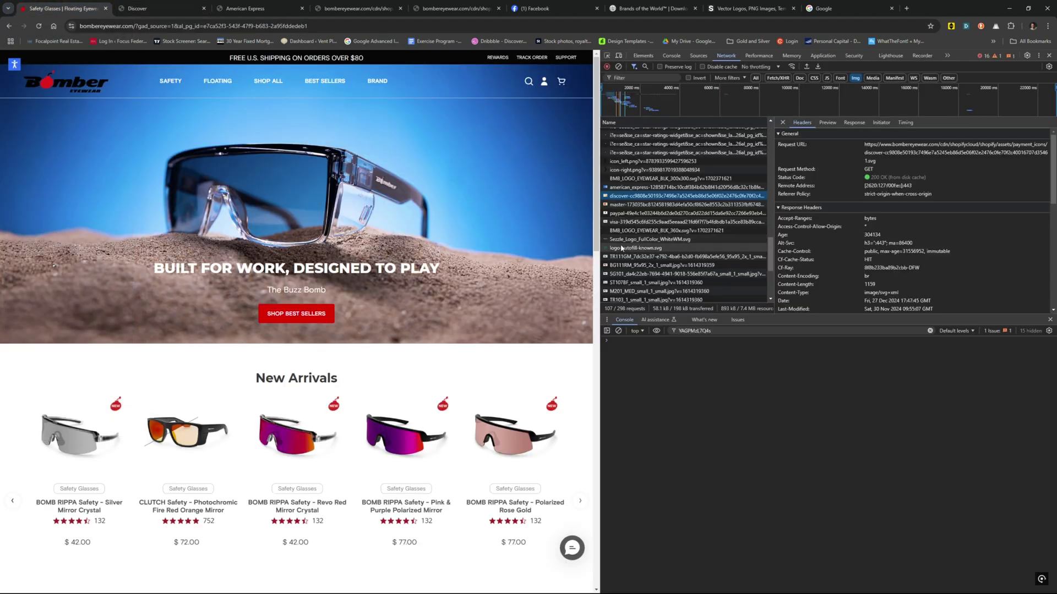
Open the Sezzle_Logo_FullColor_WhiteWM.svg request in a new tab.
{"action": "left_click", "coordinate": [635, 242]}
{"action": "right_click", "coordinate": [635, 243]}
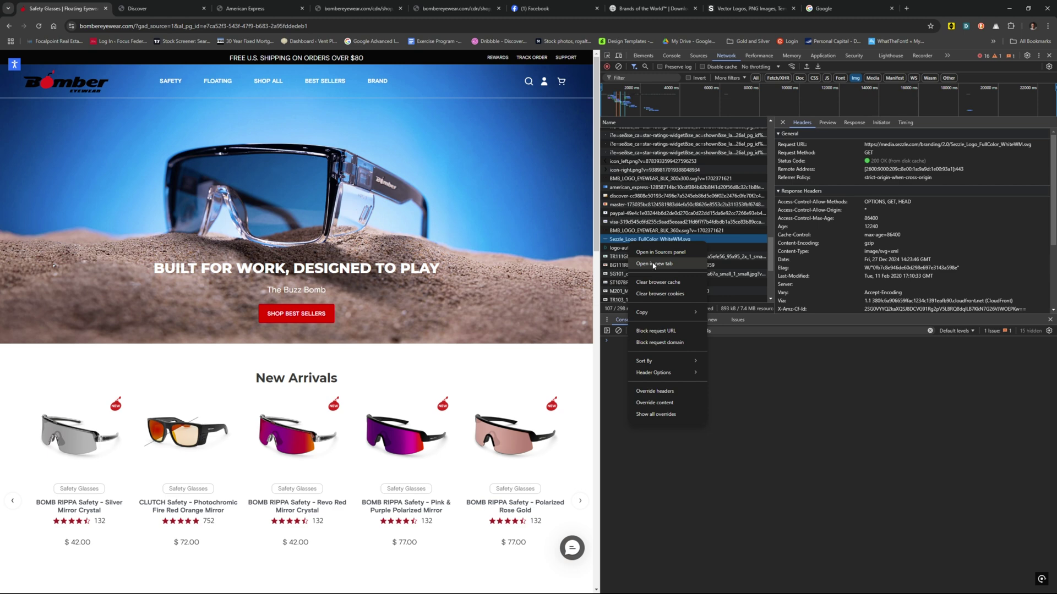
{"action": "left_click", "coordinate": [655, 264]}
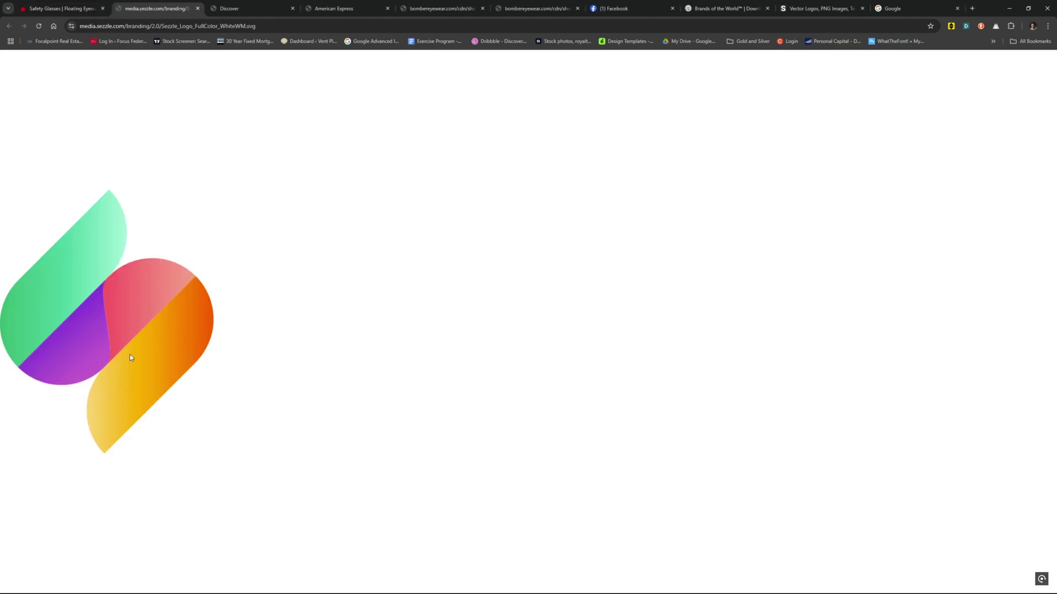
{"action": "right_click", "coordinate": [118, 330]}
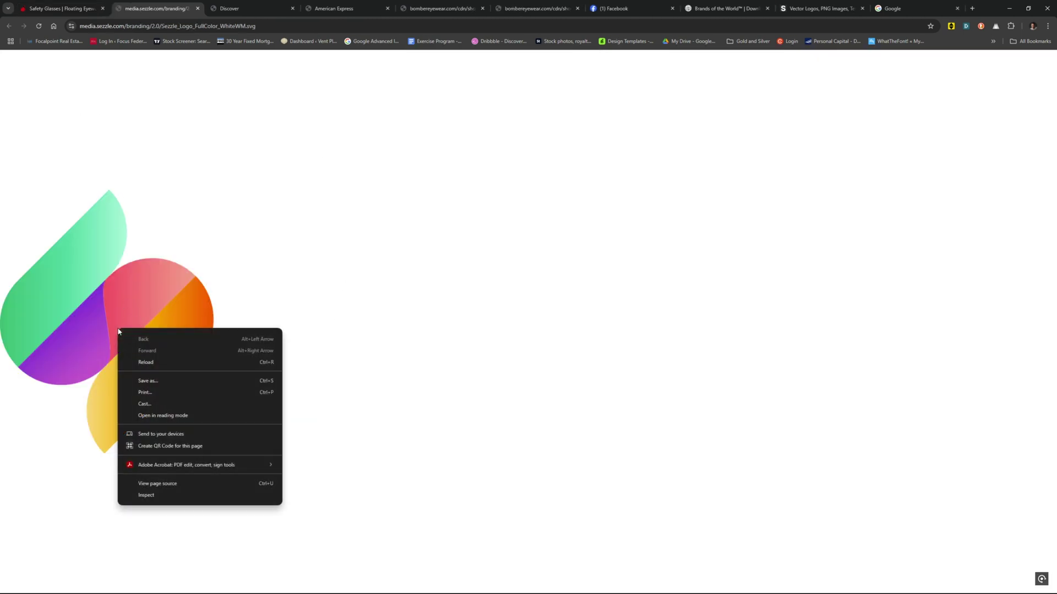
{"action": "left_click", "coordinate": [146, 381]}
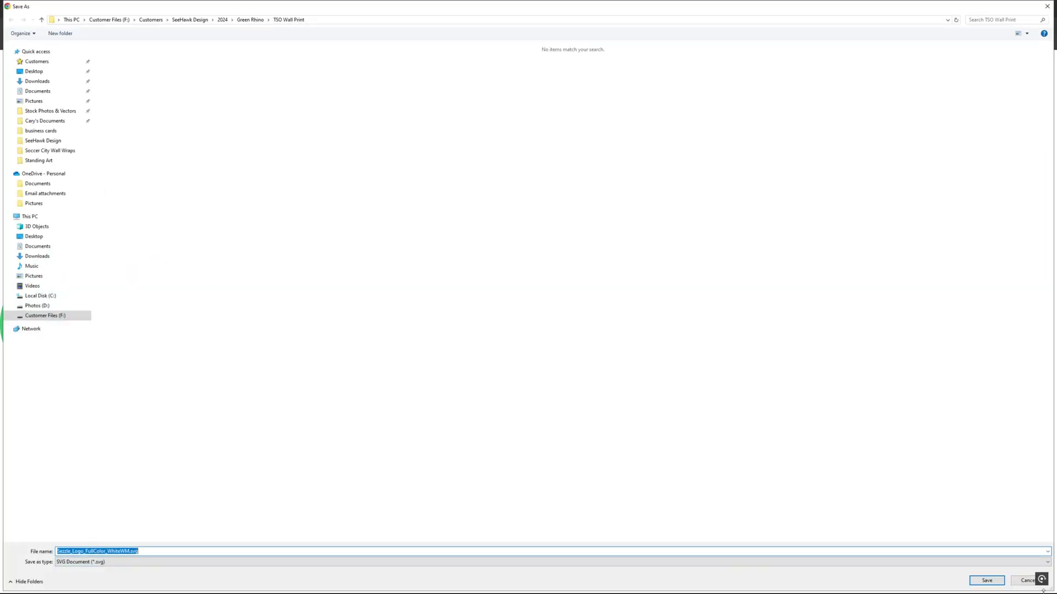
{"action": "left_click", "coordinate": [1027, 580]}
Search the Brands of the World vector logo library for "bomber eyewear".
{"action": "left_click", "coordinate": [62, 6]}
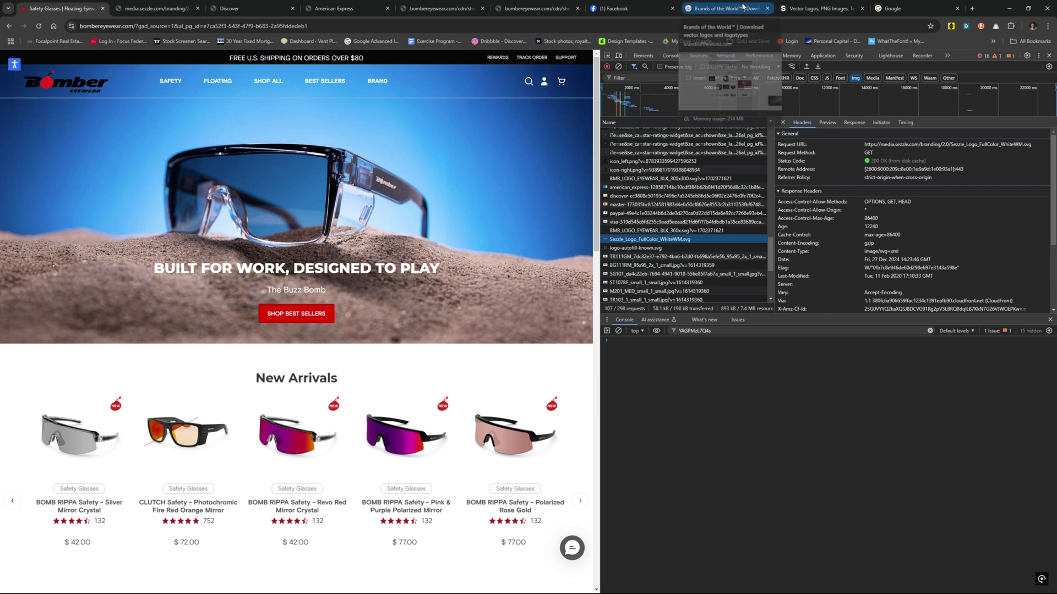
{"action": "left_click", "coordinate": [742, 7]}
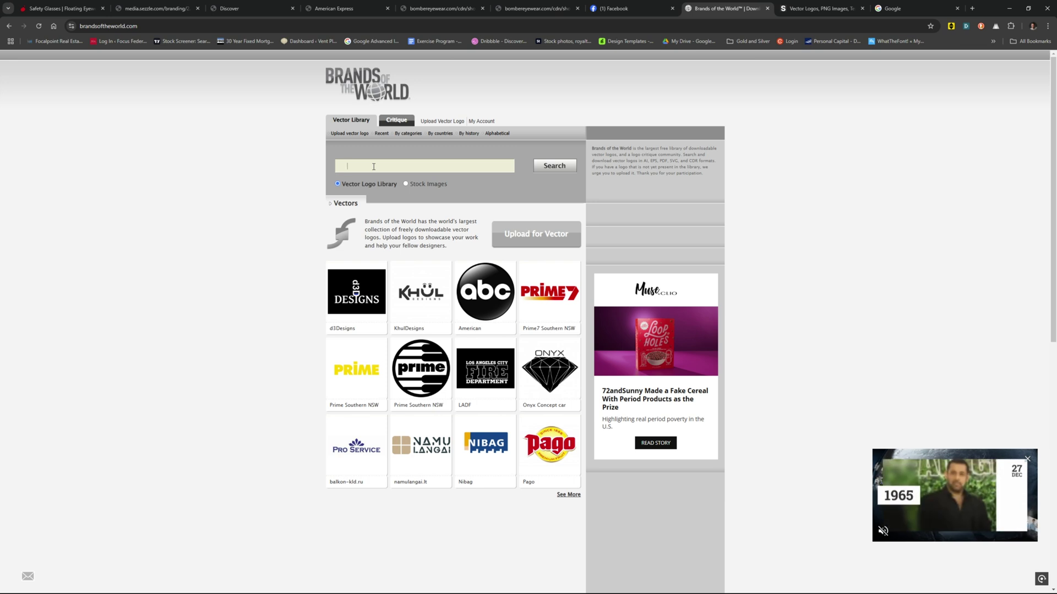
{"action": "left_click", "coordinate": [36, 8]}
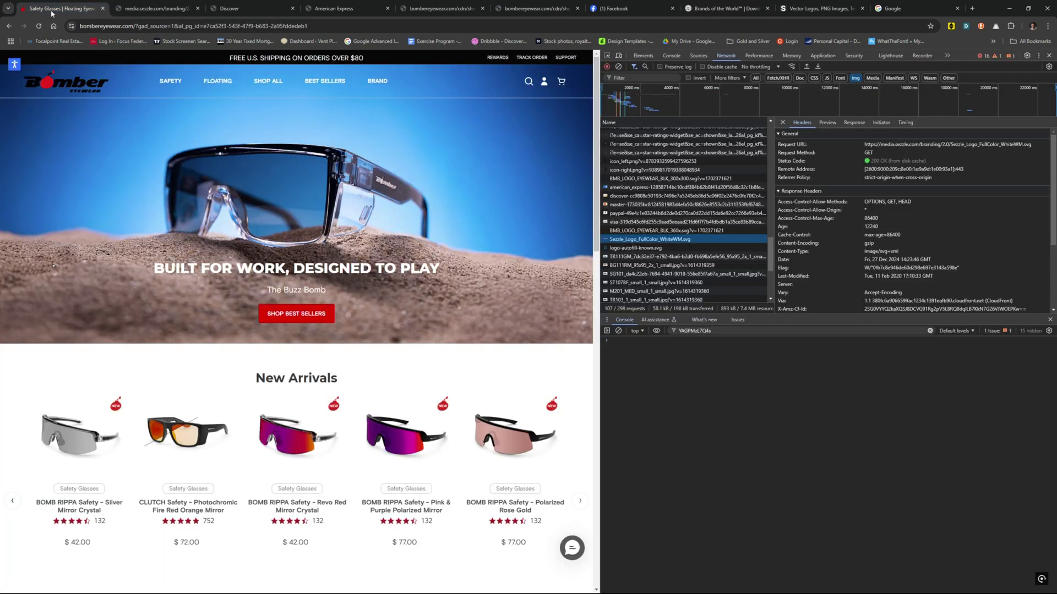
{"action": "left_click", "coordinate": [707, 11]}
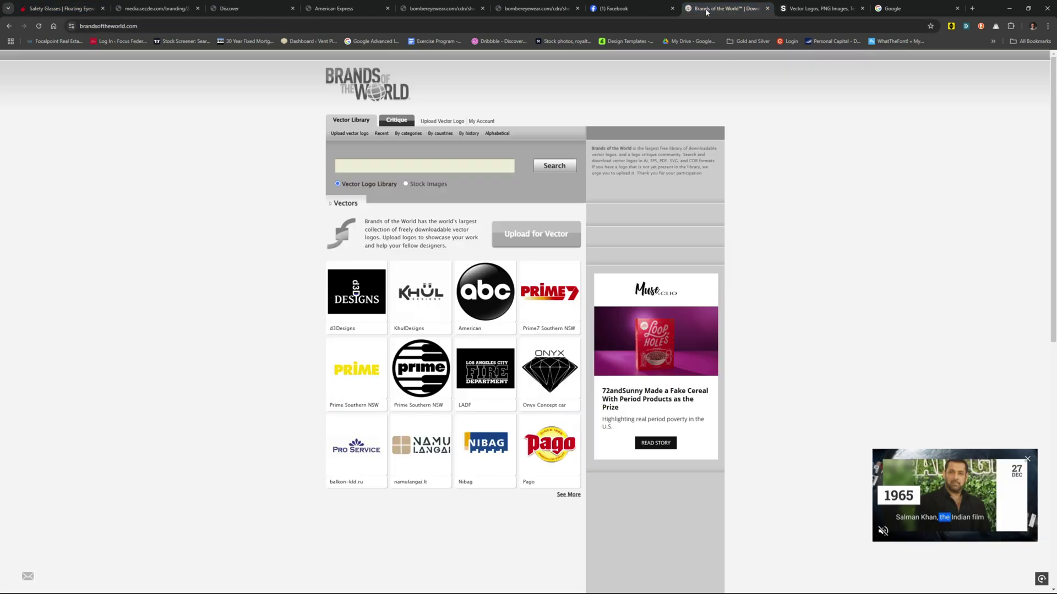
{"action": "left_click", "coordinate": [377, 167]}
{"action": "type", "text": "bomber eyewear"}
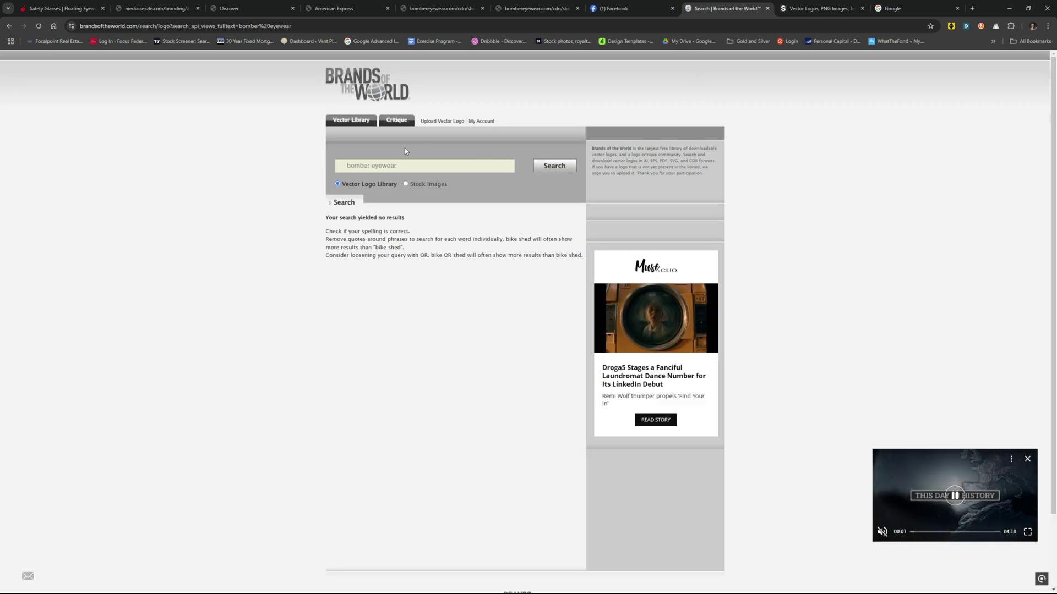
Search Seeklogo for "bomber eyewear", dismiss the Shutterstock pop-up window, and look through the logo results.
{"action": "left_click", "coordinate": [789, 9]}
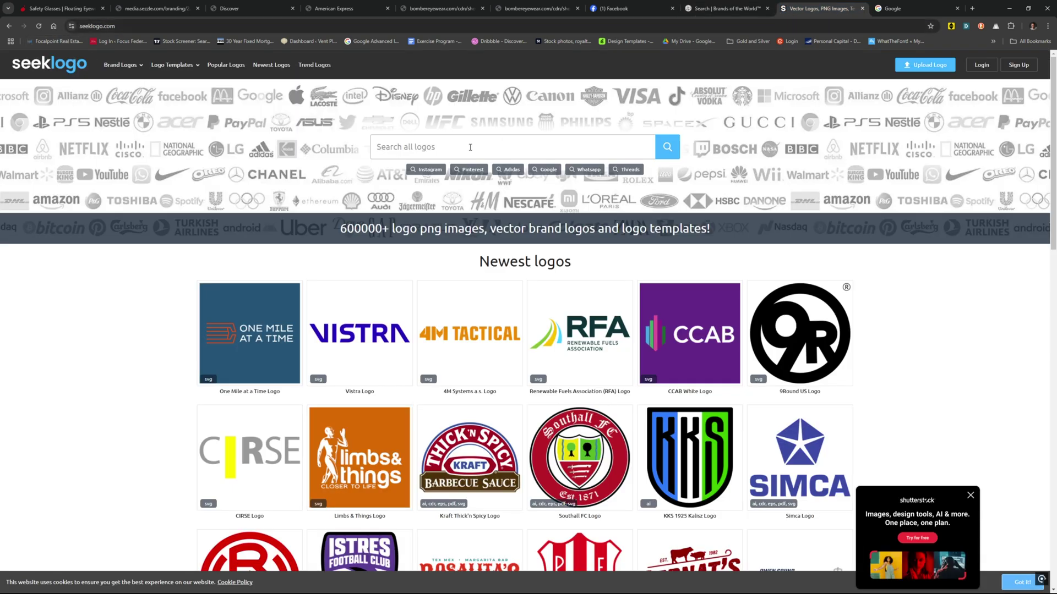
{"action": "type", "text": "bomber eyewear"}
{"action": "left_click", "coordinate": [667, 146]}
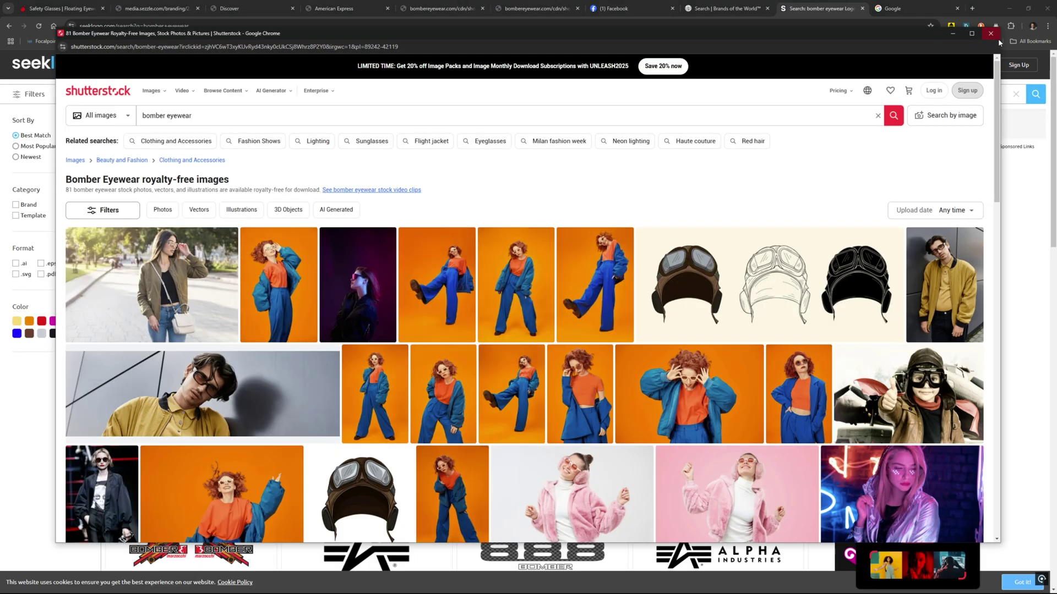
{"action": "left_click", "coordinate": [990, 33]}
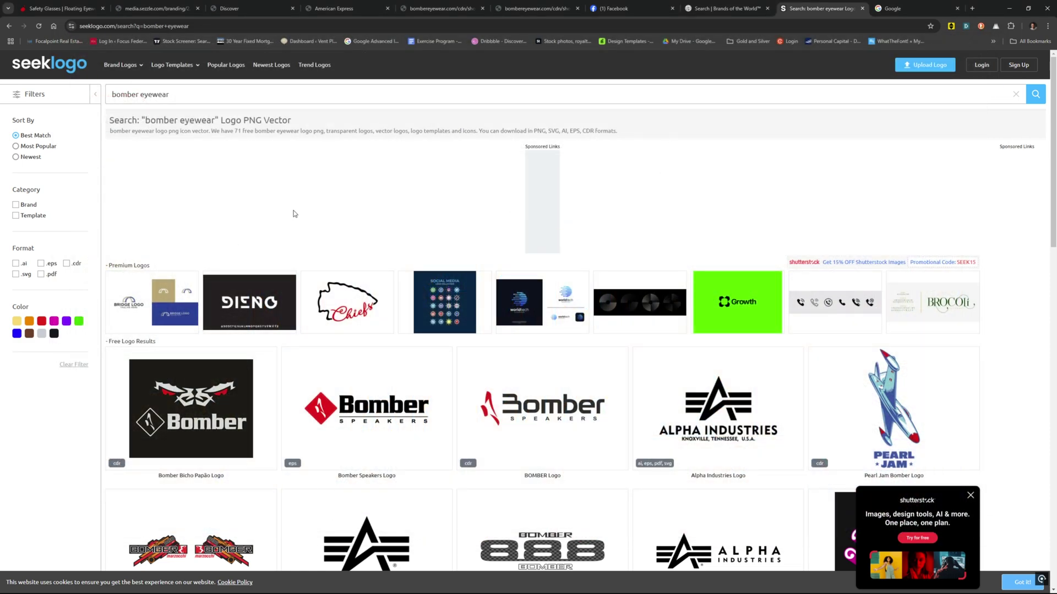
{"action": "scroll", "coordinate": [295, 213], "scroll_direction": "down", "scroll_amount": 2}
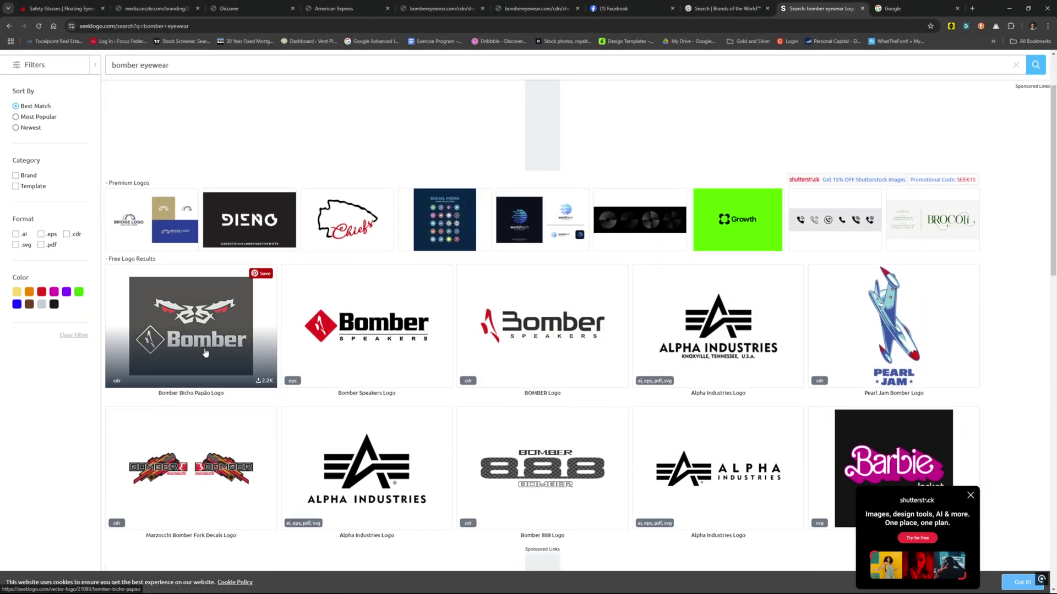
{"action": "scroll", "coordinate": [606, 319], "scroll_direction": "down", "scroll_amount": 2}
{"action": "scroll", "coordinate": [628, 304], "scroll_direction": "down", "scroll_amount": 5}
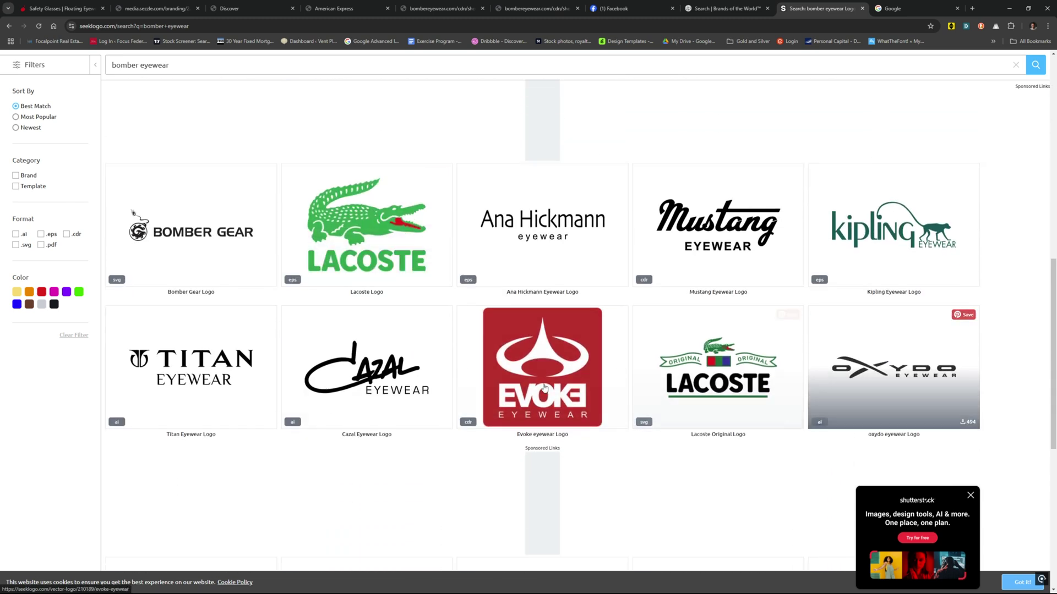
{"action": "scroll", "coordinate": [678, 378], "scroll_direction": "up", "scroll_amount": 10}
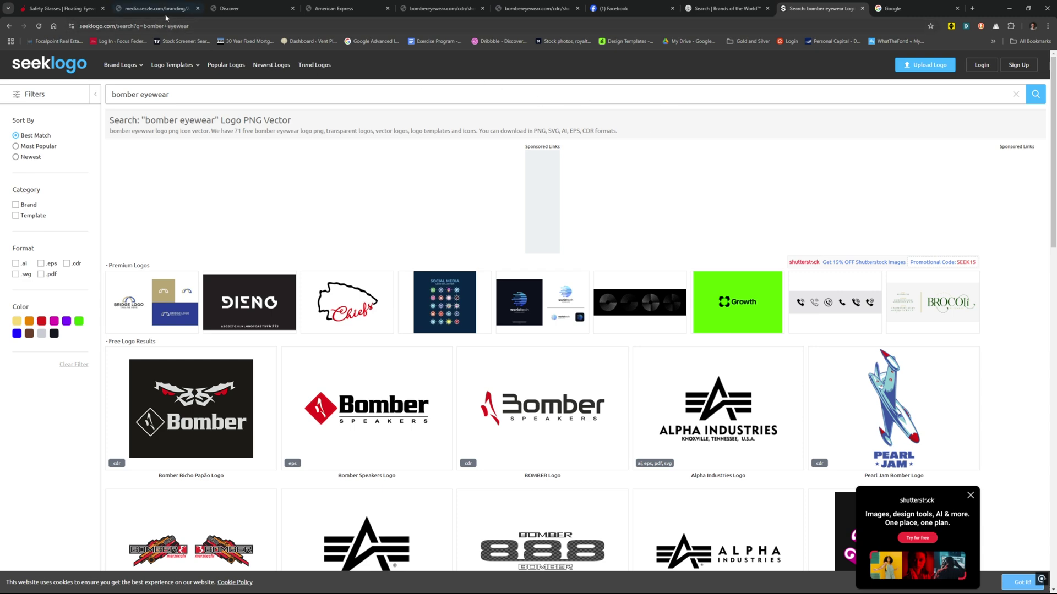
Run a web search for "cuervo" in the Bomber homepage's tab and open the official Jose Cuervo website.
{"action": "left_click", "coordinate": [60, 8]}
{"action": "left_click", "coordinate": [121, 26]}
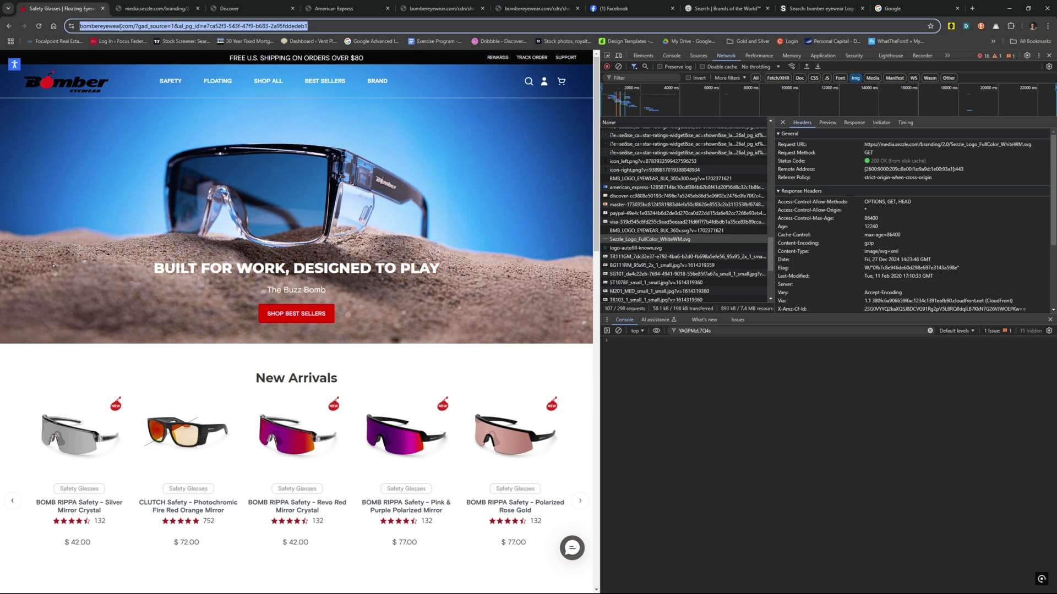
{"action": "type", "text": "cuervo"}
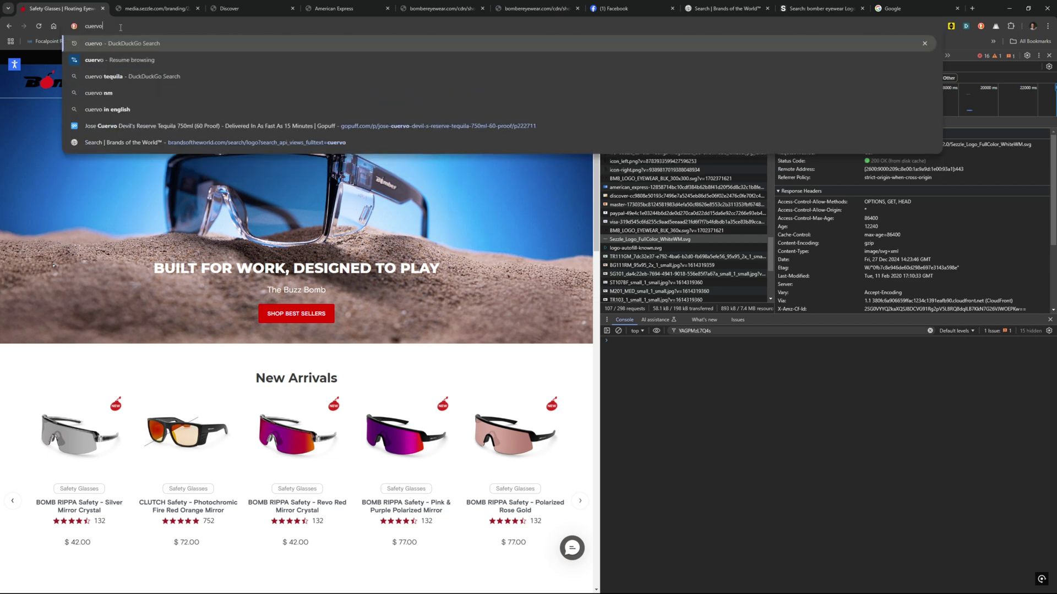
{"action": "key", "text": "Return"}
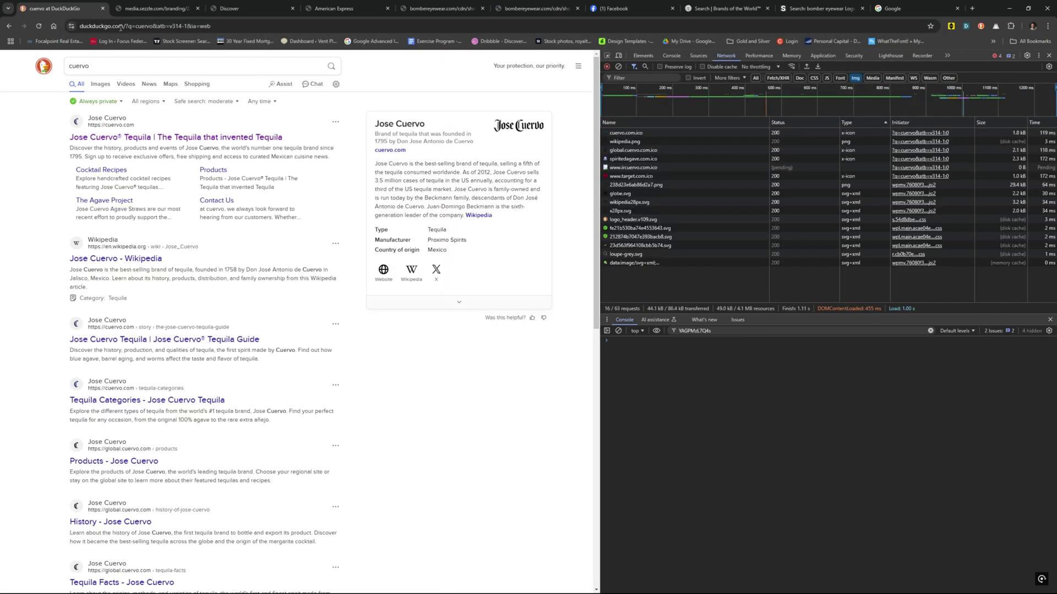
{"action": "left_click", "coordinate": [84, 138]}
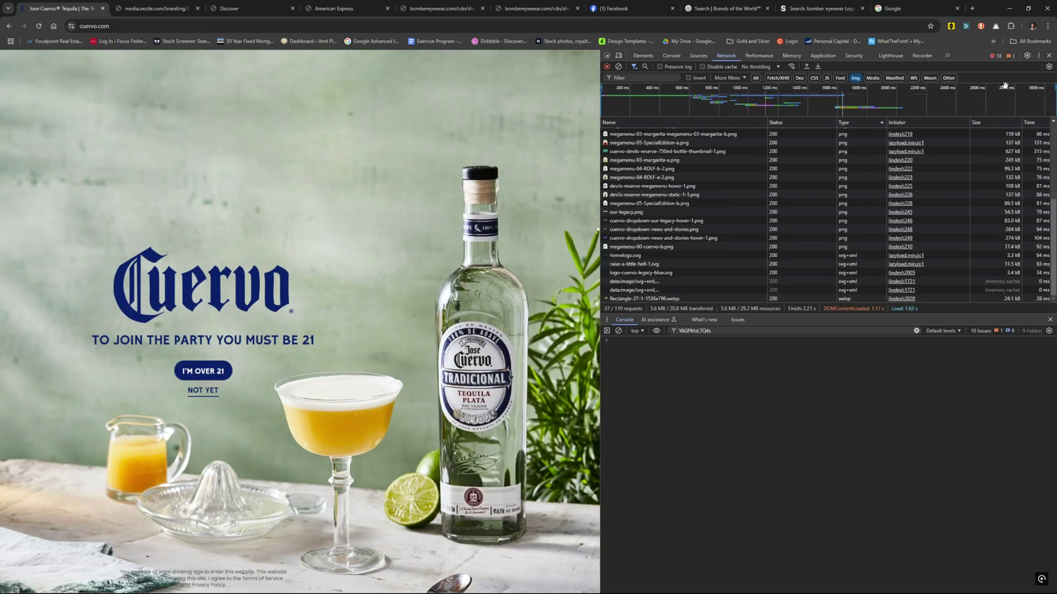
Close the developer tools and open the Cuervo logo from the age-check page as an image in a new tab.
{"action": "left_click", "coordinate": [1050, 57]}
{"action": "right_click", "coordinate": [257, 298]}
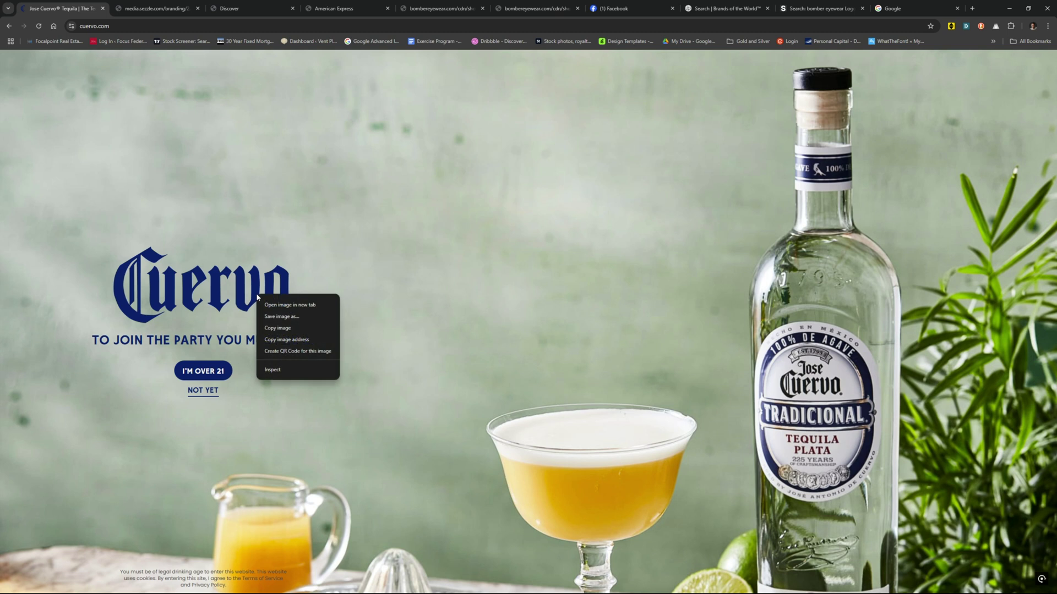
{"action": "left_click", "coordinate": [281, 304]}
{"action": "left_click", "coordinate": [147, 5]}
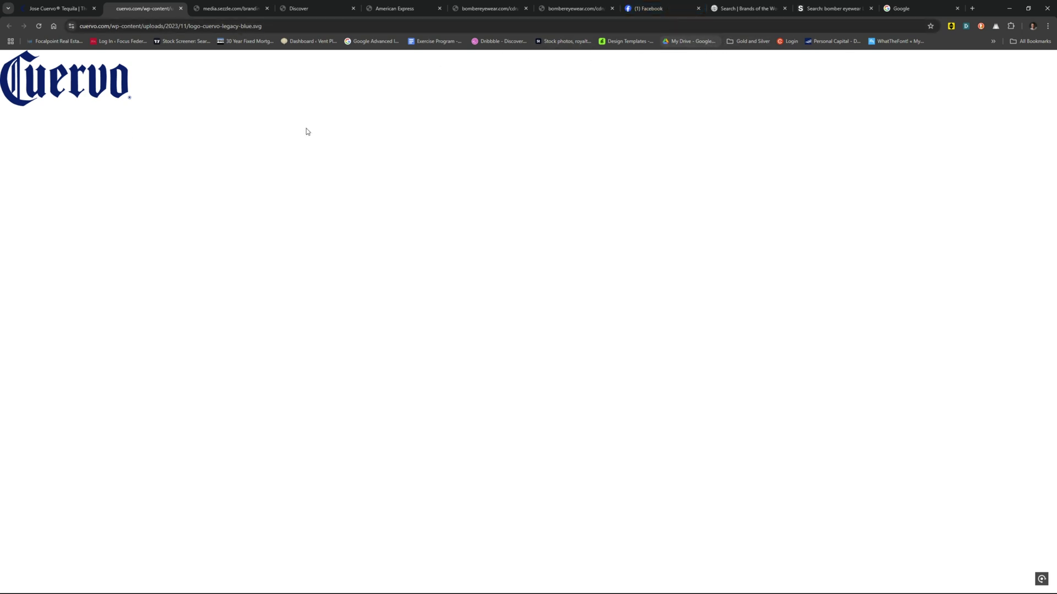
Look up "cuervo" on Brands of the World and compare its José Cuervo logo page with the SVG from cuervo.com.
{"action": "left_click", "coordinate": [721, 9]}
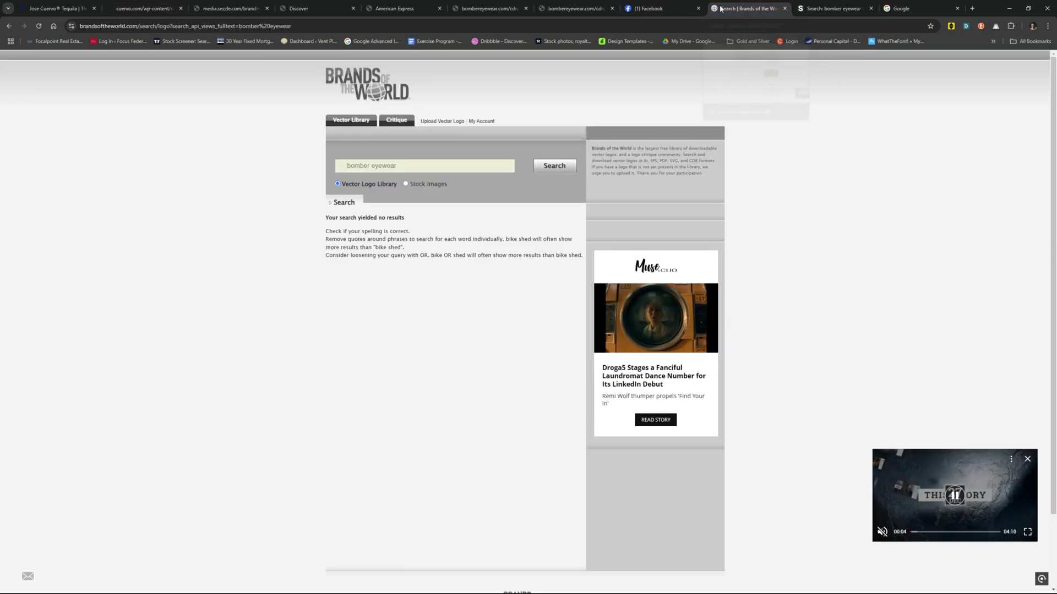
{"action": "type", "text": "cuervo"}
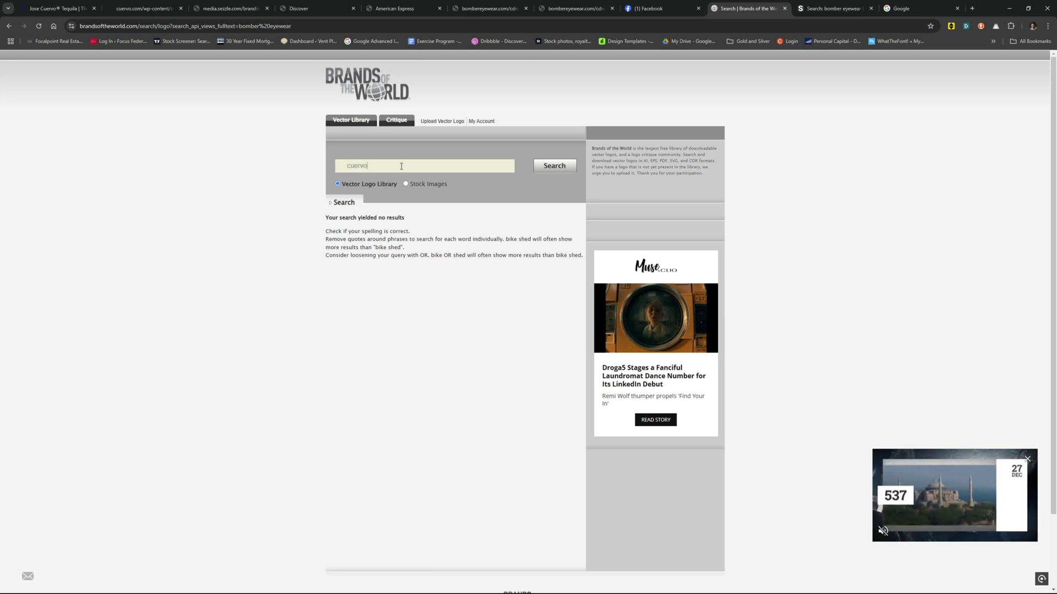
{"action": "left_click", "coordinate": [557, 169]}
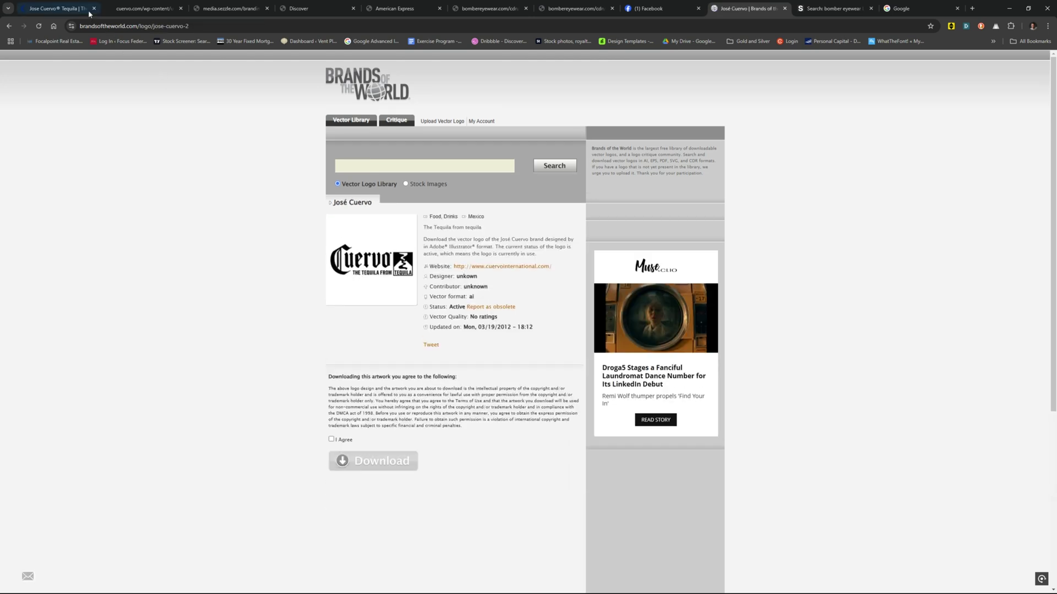
{"action": "left_click", "coordinate": [63, 7]}
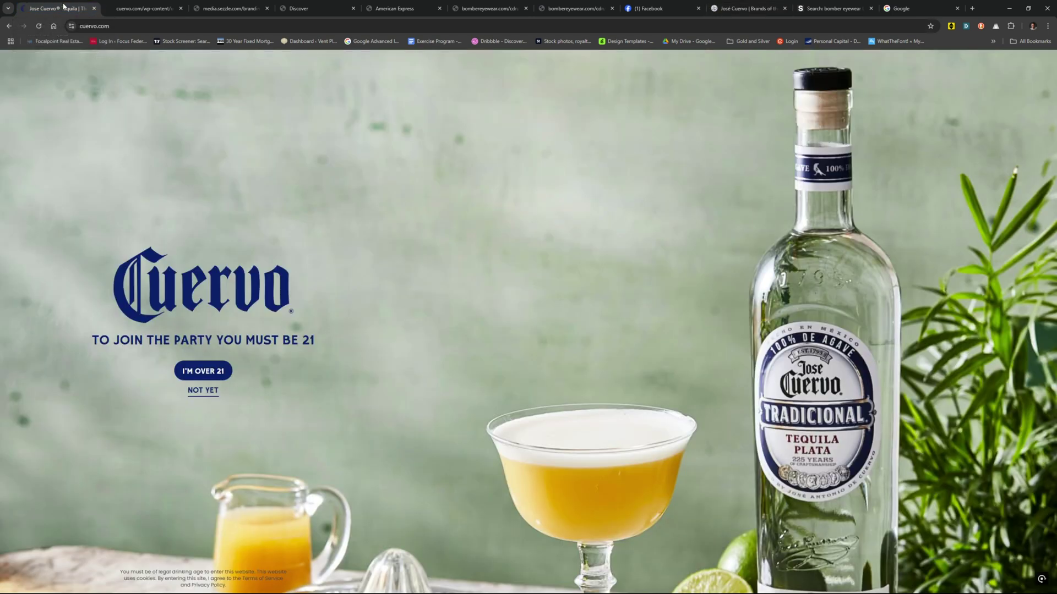
{"action": "left_click", "coordinate": [144, 9]}
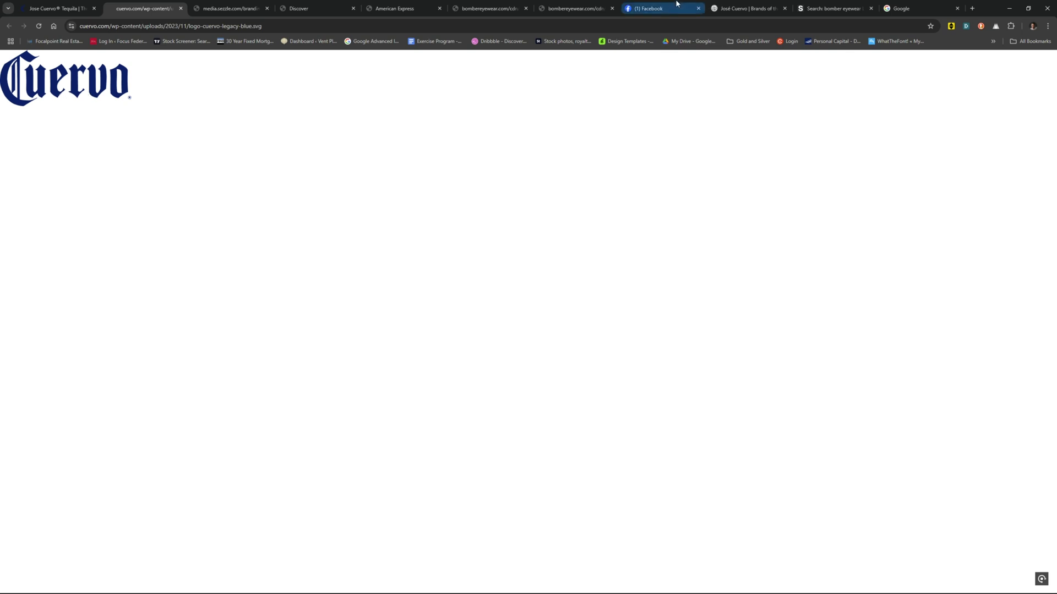
Revisit the José Cuervo page on Brands of the World, then search Seeklogo for "cuervo" and look through the logo results.
{"action": "left_click", "coordinate": [735, 7]}
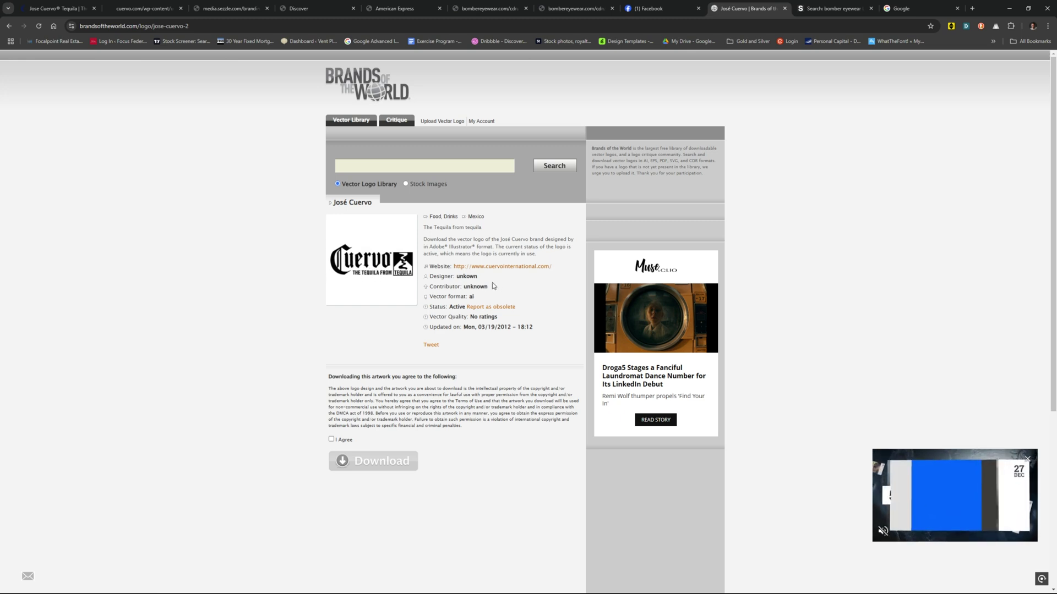
{"action": "left_click", "coordinate": [832, 8]}
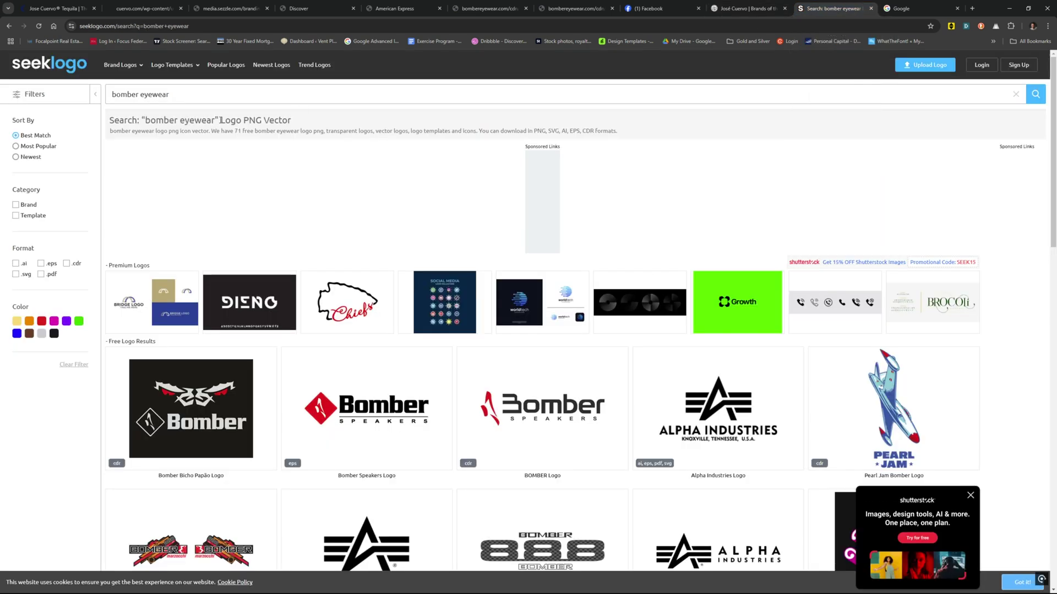
{"action": "triple_click", "coordinate": [163, 94]}
{"action": "type", "text": "cuervo"}
{"action": "left_click", "coordinate": [1035, 94]}
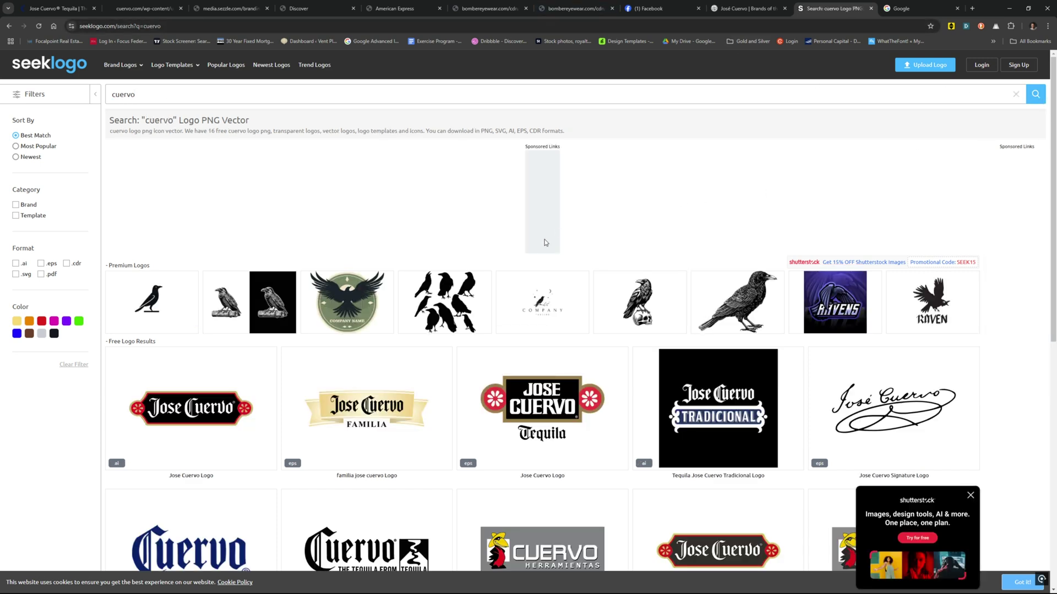
{"action": "scroll", "coordinate": [544, 243], "scroll_direction": "down", "scroll_amount": 3}
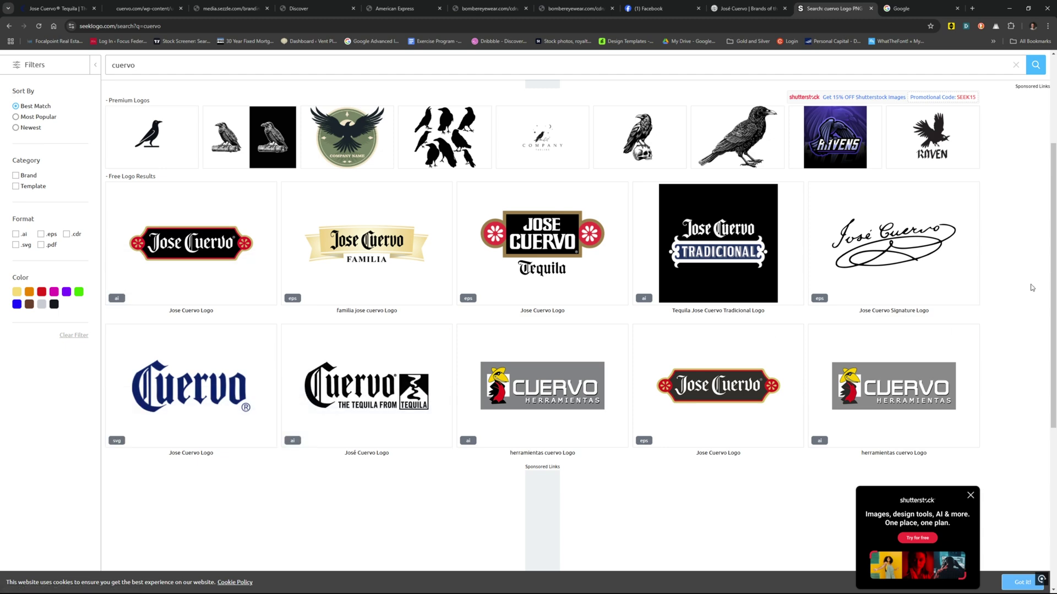
{"action": "scroll", "coordinate": [1032, 286], "scroll_direction": "up", "scroll_amount": 3}
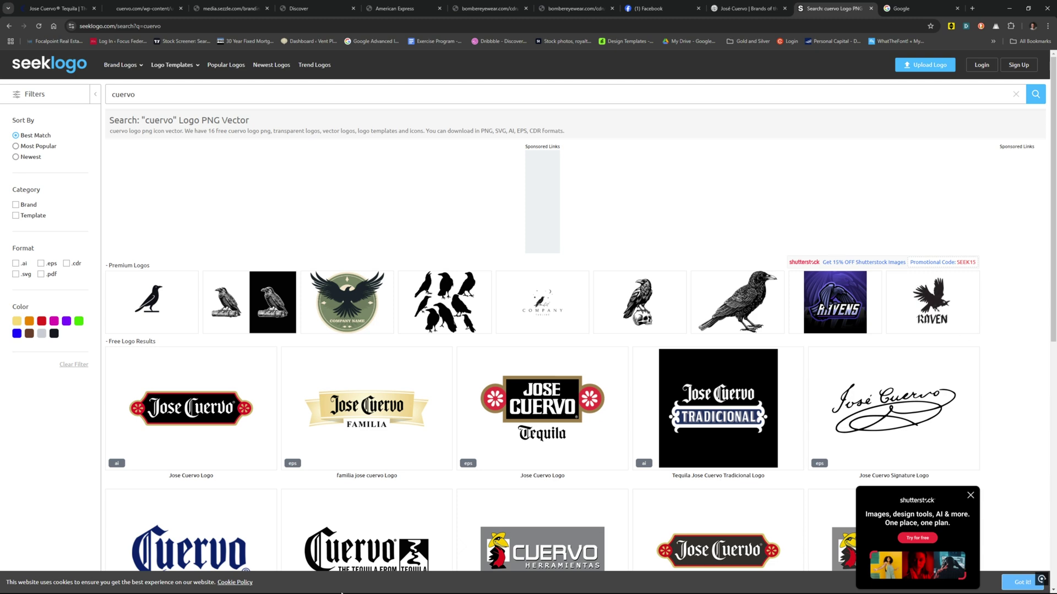
Open the profile picture on Bomber Eyewear's Facebook page at full size and copy the image.
{"action": "left_click", "coordinate": [648, 9]}
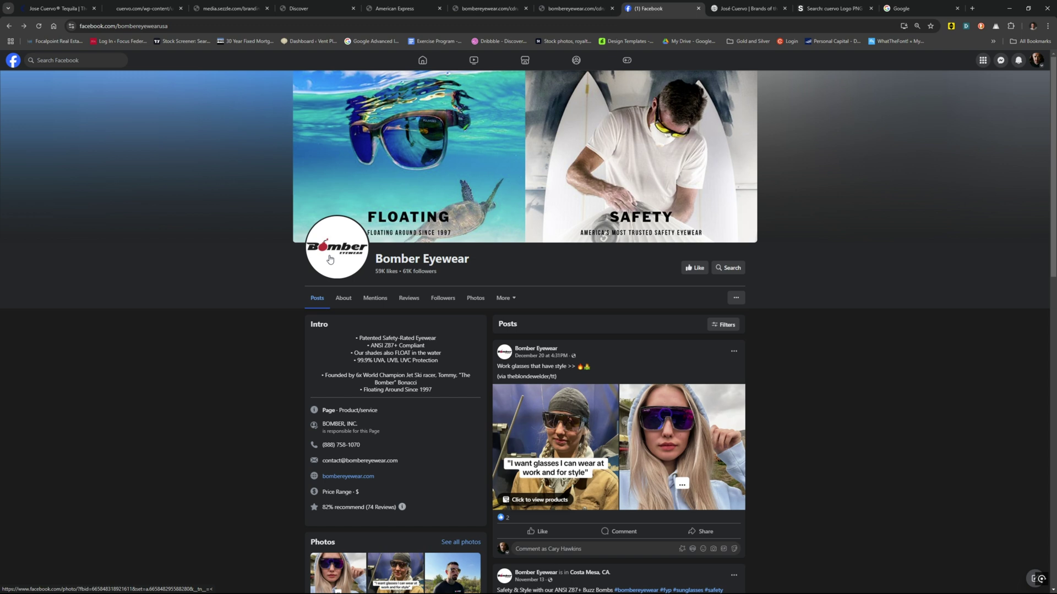
{"action": "left_click", "coordinate": [329, 258]}
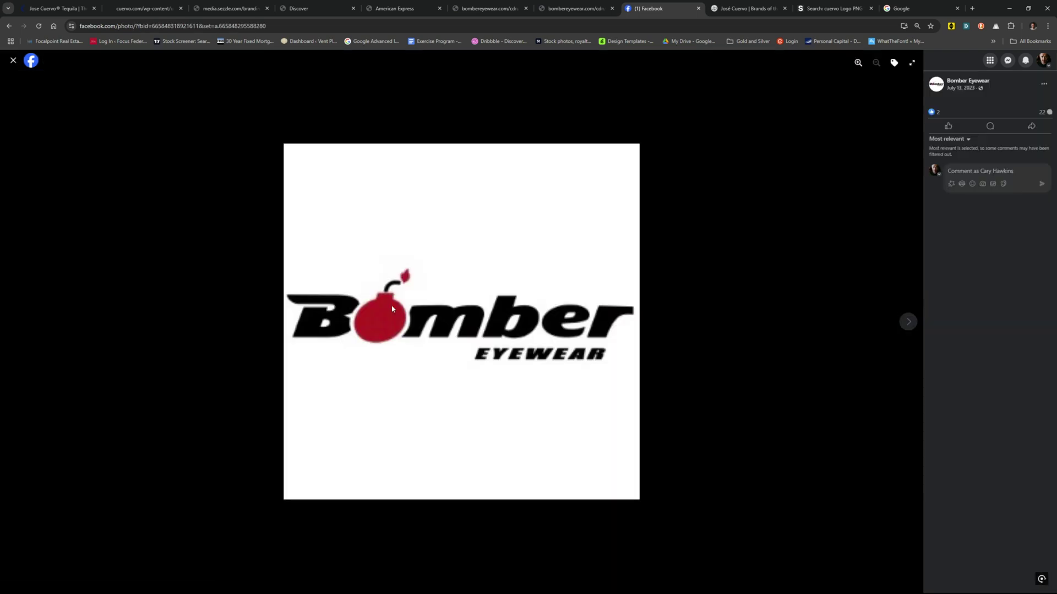
{"action": "right_click", "coordinate": [454, 331]}
{"action": "left_click", "coordinate": [469, 365]}
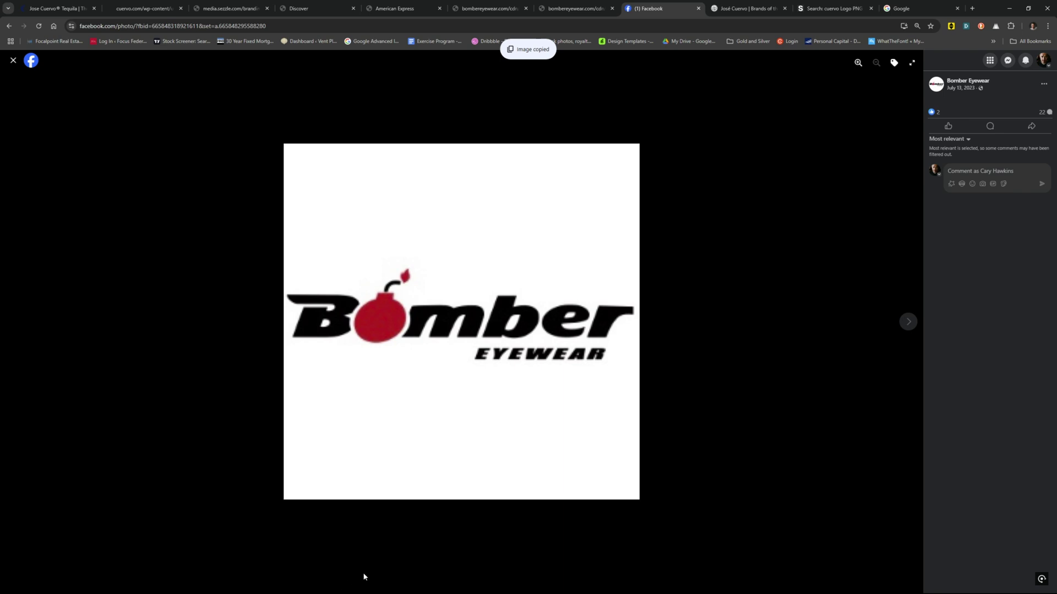
Switch to Photoshop, paste the copied Facebook logo into the Untitled-1 document and position it over the existing Bomber logo.
{"action": "key", "text": "super"}
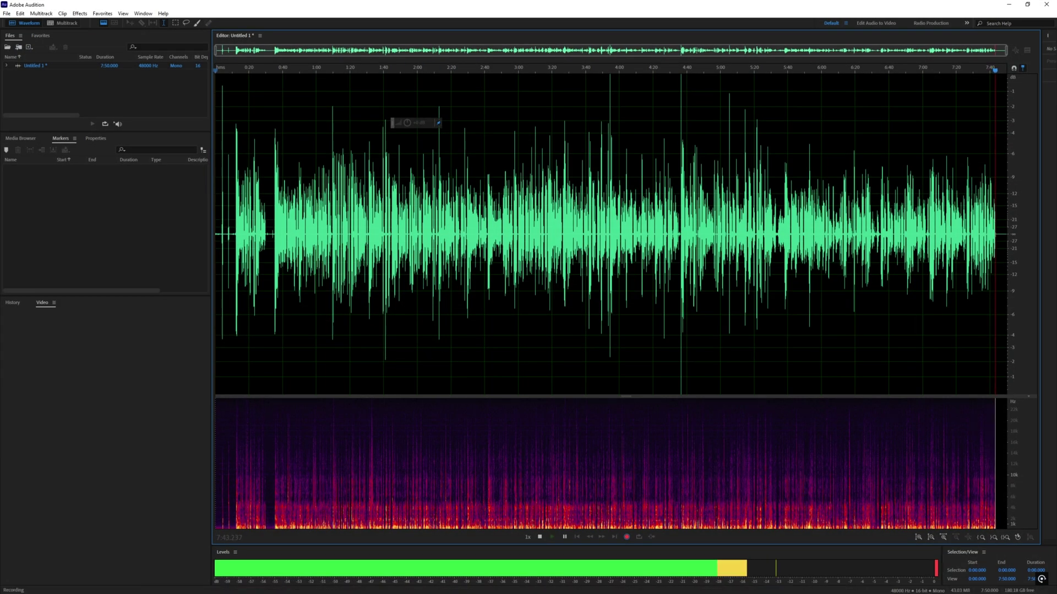
{"action": "key", "text": "super"}
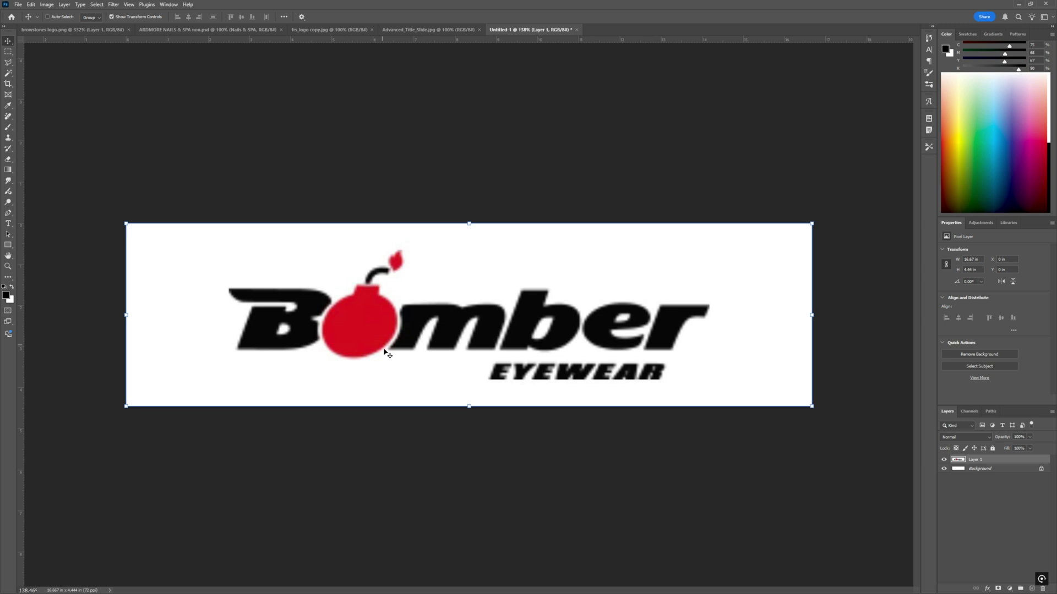
{"action": "scroll", "coordinate": [371, 439], "scroll_direction": "up", "scroll_amount": 2}
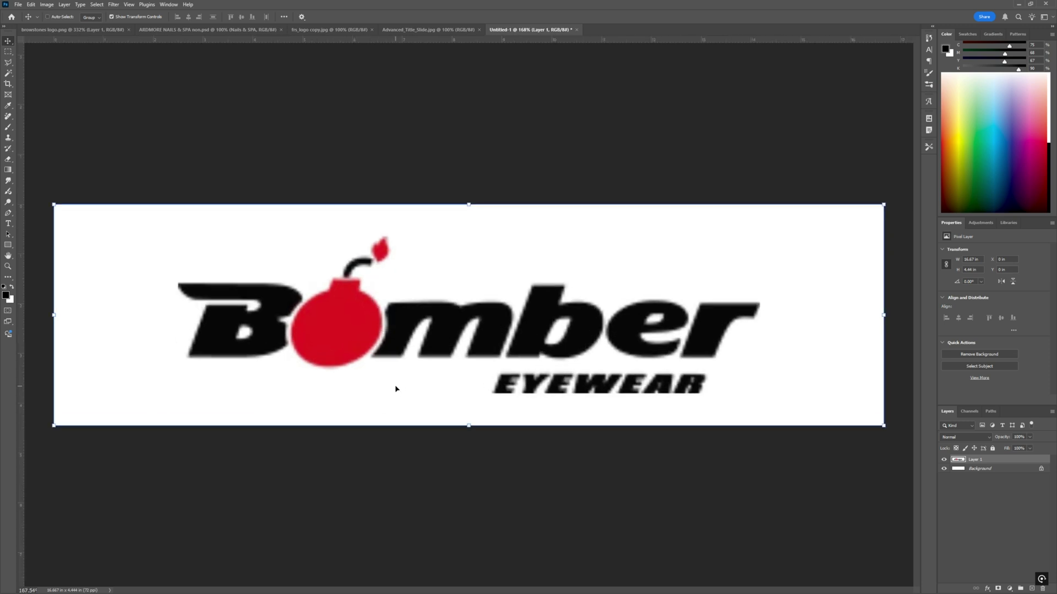
{"action": "key", "text": "ctrl+v"}
{"action": "left_click_drag", "start_coordinate": [463, 368], "coordinate": [729, 164]}
{"action": "left_click_drag", "start_coordinate": [617, 340], "coordinate": [528, 305]}
{"action": "left_click_drag", "start_coordinate": [792, 403], "coordinate": [691, 389]}
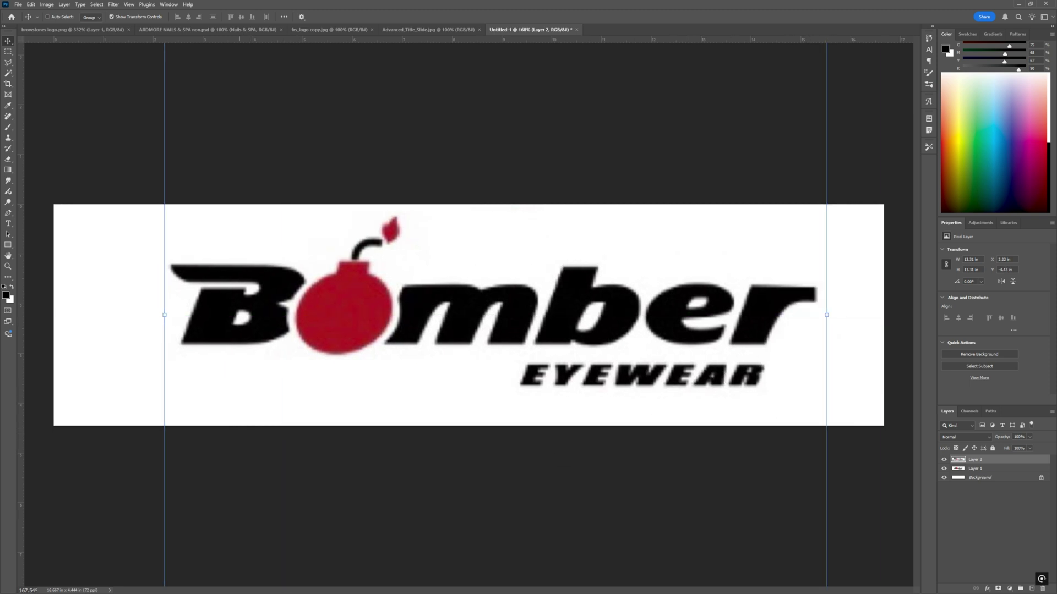
Return to Chrome and copy the enlarged Bomber Eyewear profile picture again.
{"action": "key", "text": "super"}
{"action": "left_click", "coordinate": [191, 587]}
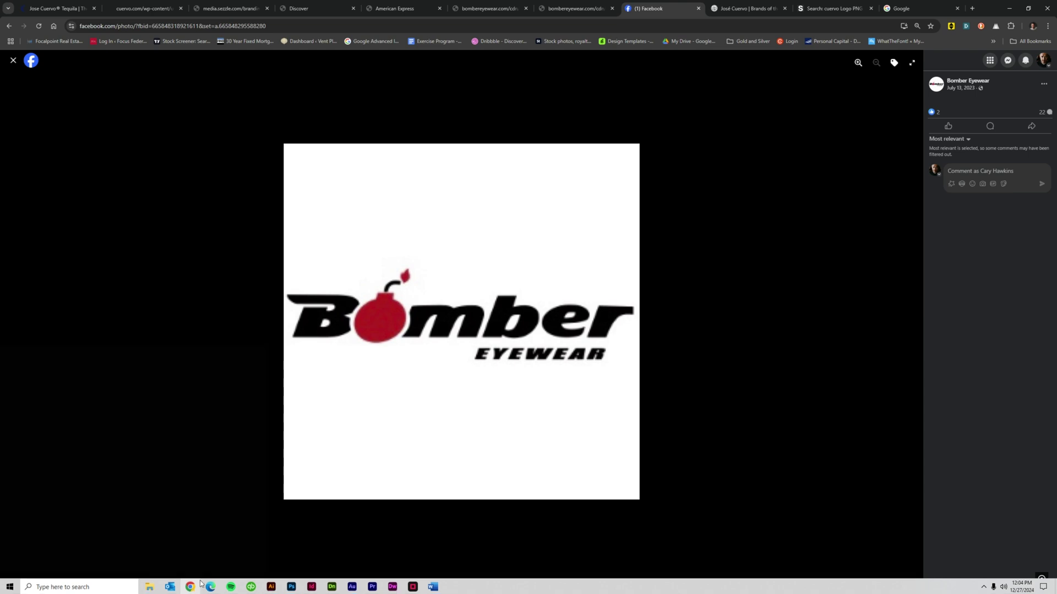
{"action": "right_click", "coordinate": [477, 331]}
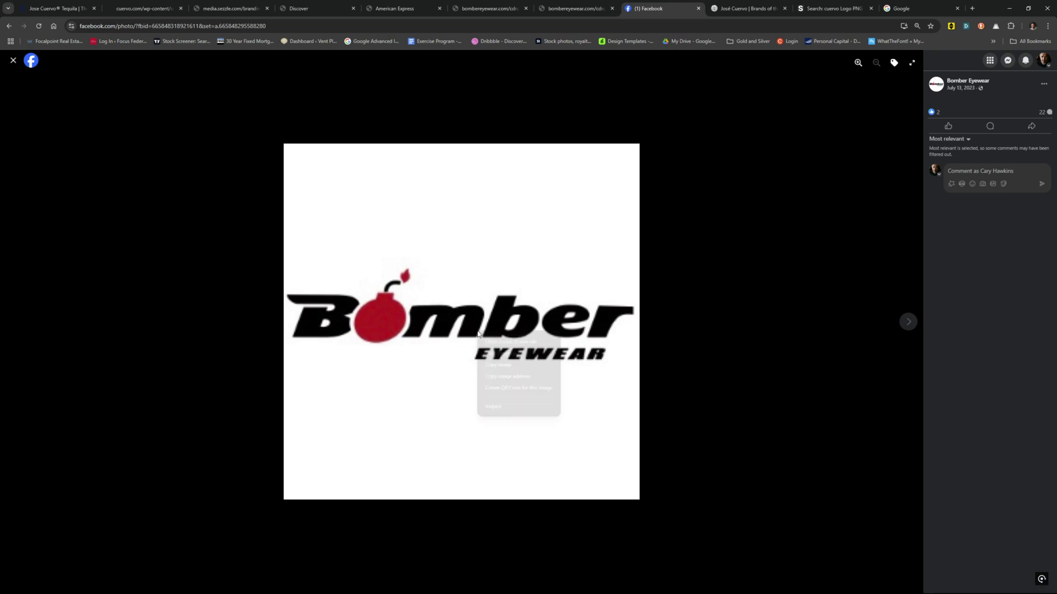
{"action": "left_click", "coordinate": [498, 364]}
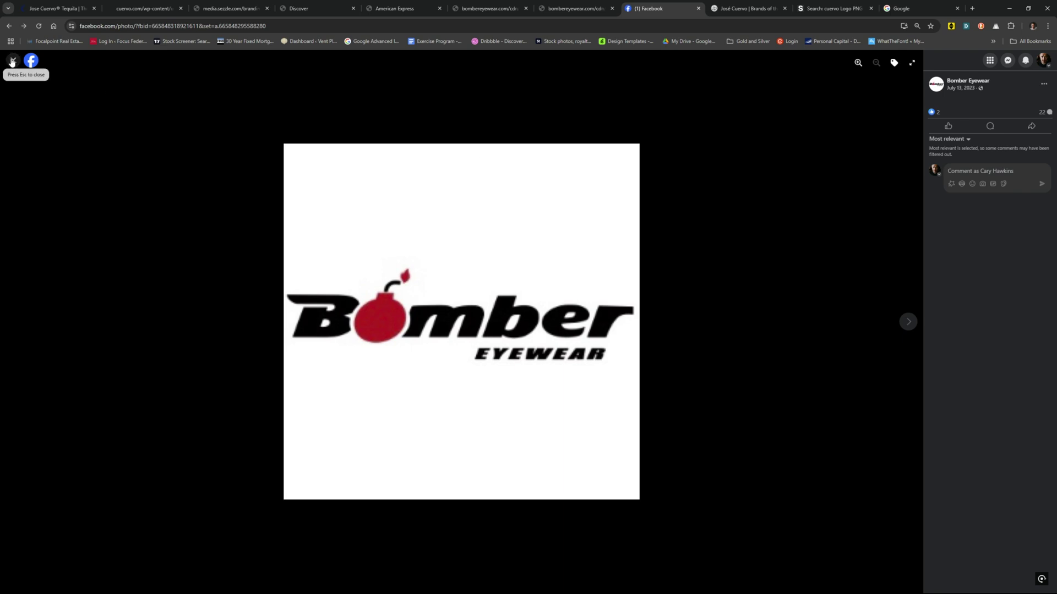
Close the enlarged profile picture and look through Bomber Eyewear's Facebook photos for usable logo images.
{"action": "left_click", "coordinate": [14, 60]}
{"action": "left_click", "coordinate": [475, 297]}
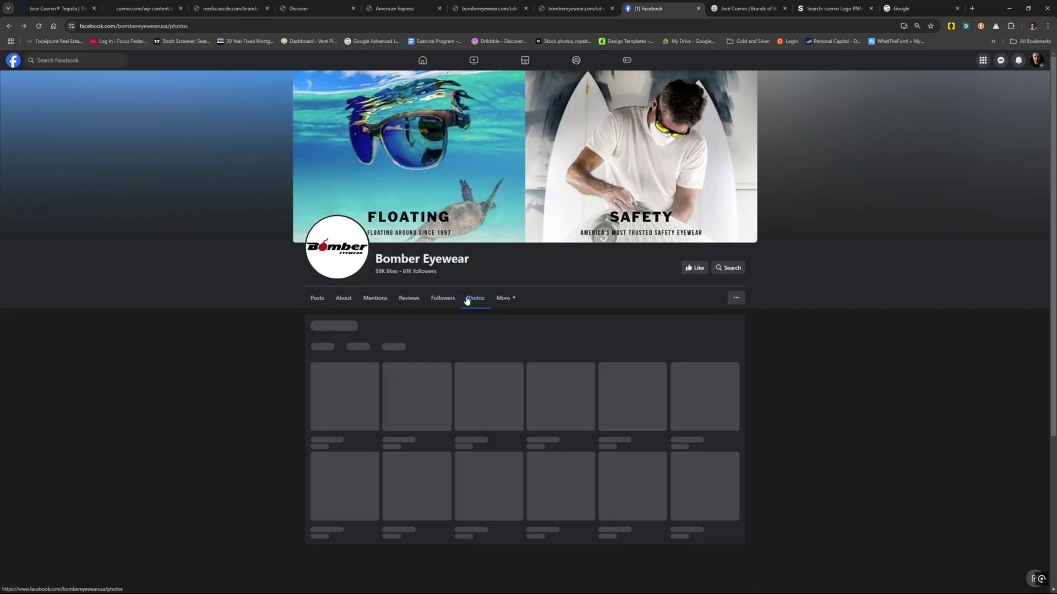
{"action": "scroll", "coordinate": [234, 449], "scroll_direction": "down", "scroll_amount": 1}
{"action": "scroll", "coordinate": [235, 449], "scroll_direction": "down", "scroll_amount": 15}
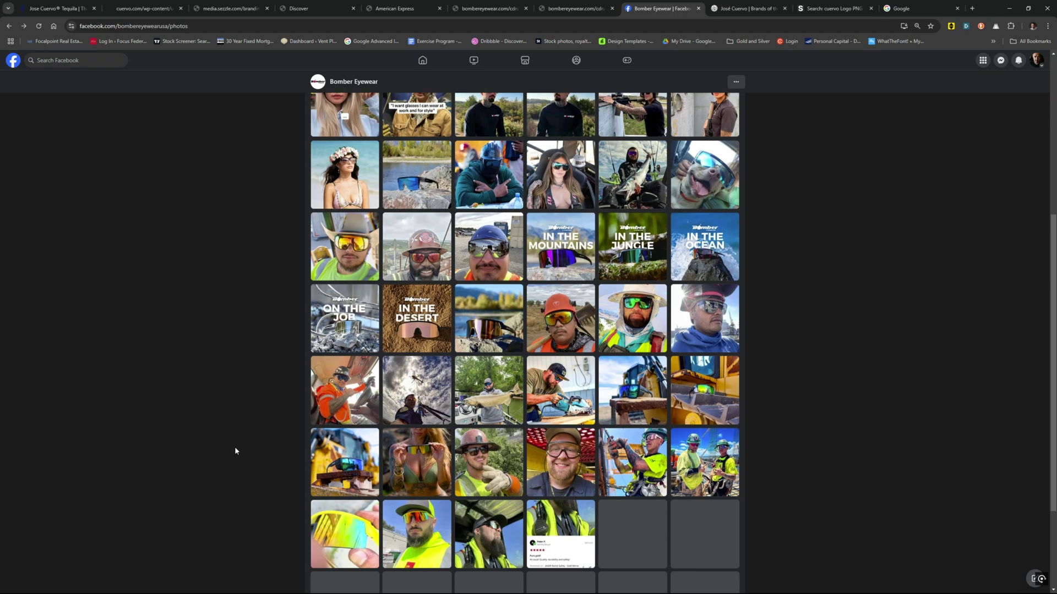
{"action": "scroll", "coordinate": [656, 307], "scroll_direction": "down", "scroll_amount": 3}
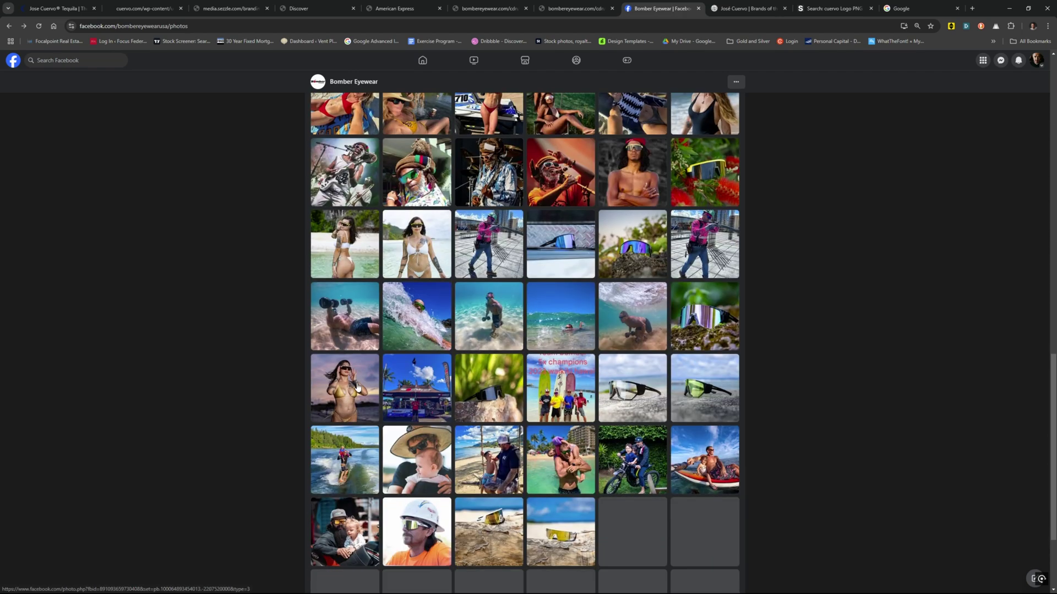
{"action": "scroll", "coordinate": [442, 419], "scroll_direction": "up", "scroll_amount": 20}
{"action": "scroll", "coordinate": [442, 419], "scroll_direction": "up", "scroll_amount": 2}
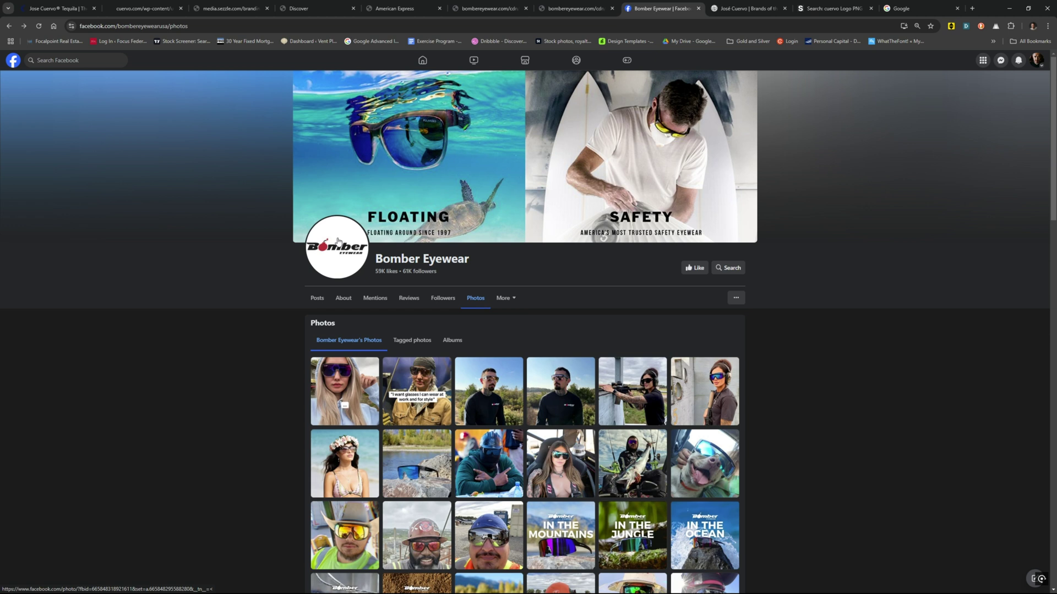
{"action": "left_click", "coordinate": [338, 242]}
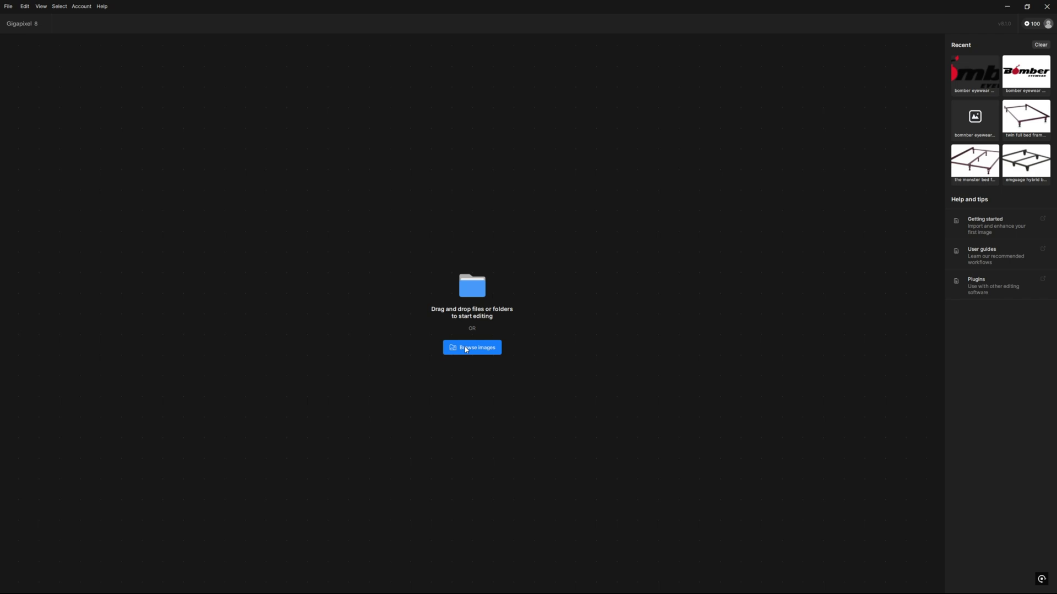
Open bomber eyewear raster.png from the Downloads folder and enable the automatic model settings.
{"action": "left_click", "coordinate": [466, 348]}
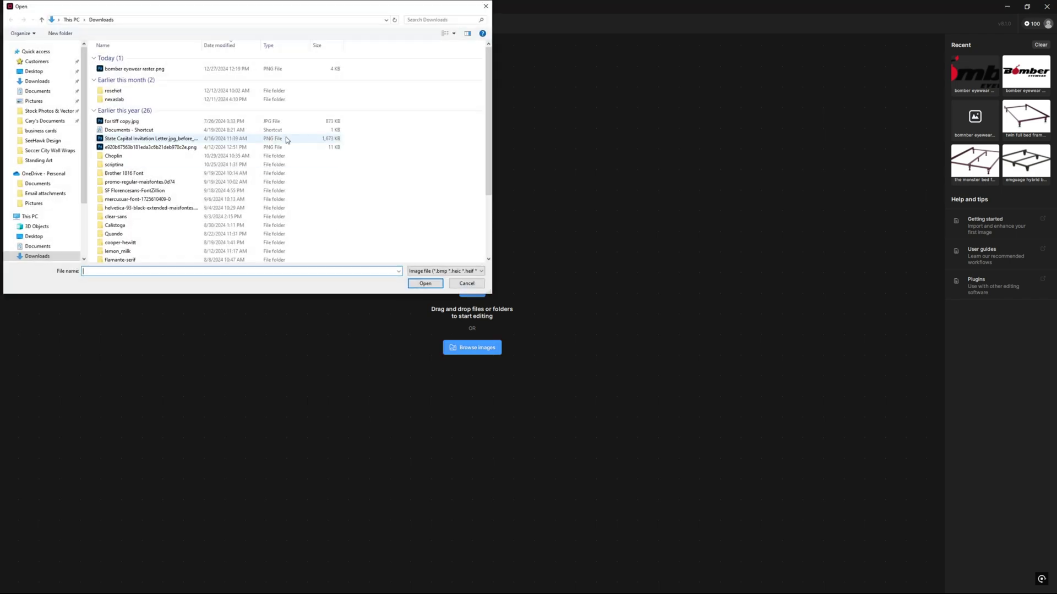
{"action": "left_click", "coordinate": [153, 70]}
{"action": "left_click", "coordinate": [422, 284]}
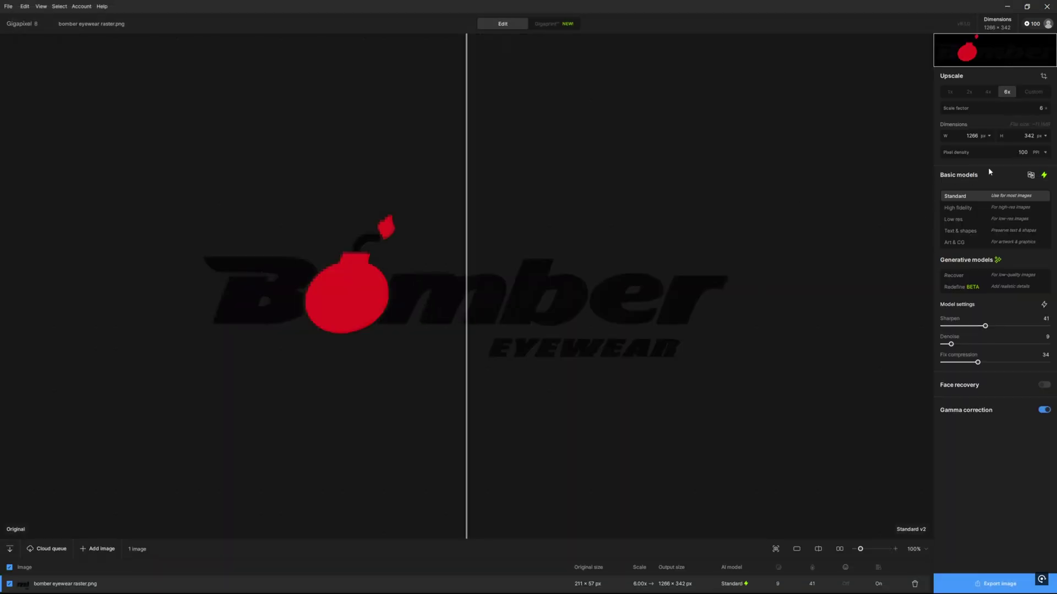
{"action": "left_click", "coordinate": [1043, 304]}
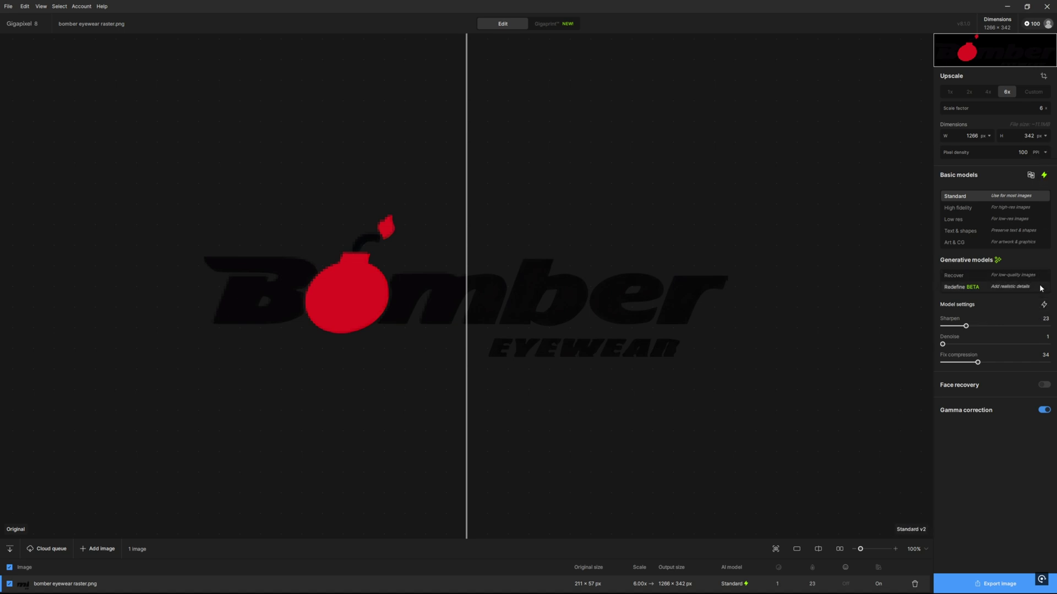
{"action": "left_click", "coordinate": [1044, 304]}
Compare the original Bomber logo with the upscaled preview by sweeping the split divider across the bomb and lettering at closer zoom.
{"action": "left_click_drag", "start_coordinate": [469, 379], "coordinate": [283, 377]}
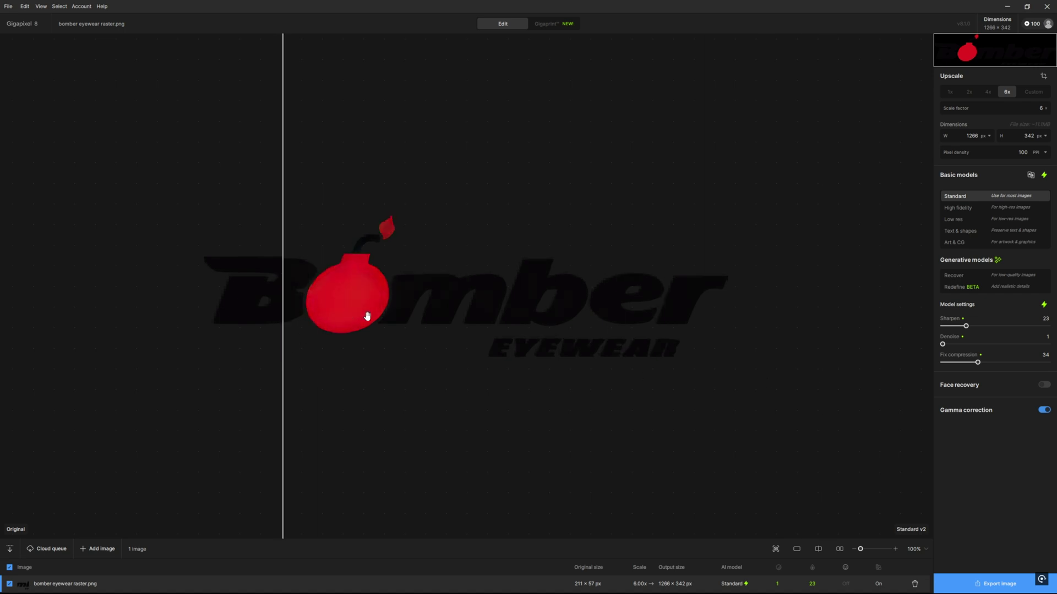
{"action": "scroll", "coordinate": [396, 328], "scroll_direction": "up", "scroll_amount": 4}
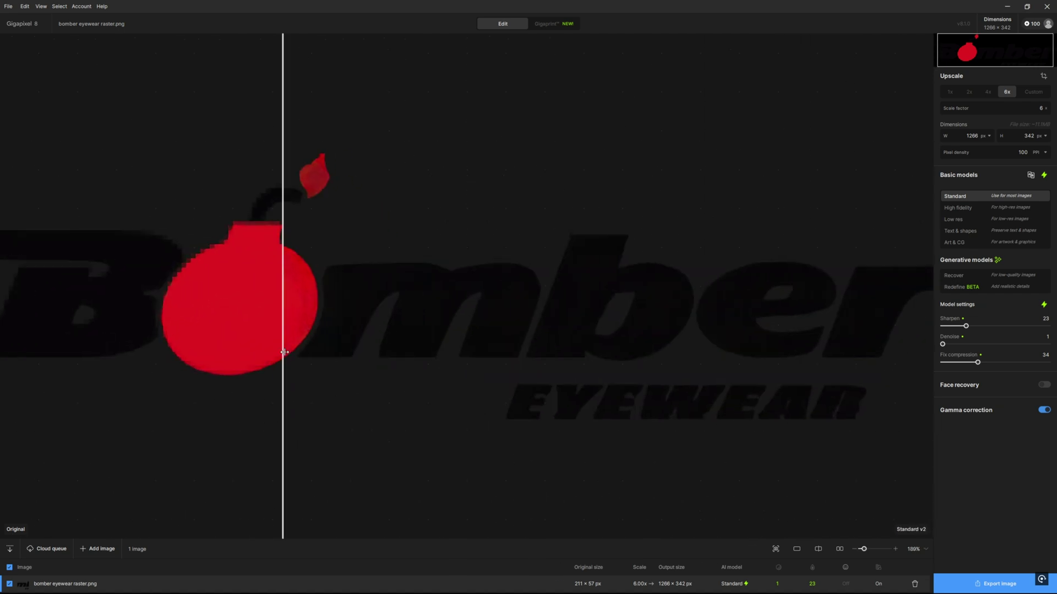
{"action": "left_click_drag", "start_coordinate": [284, 353], "coordinate": [132, 352]}
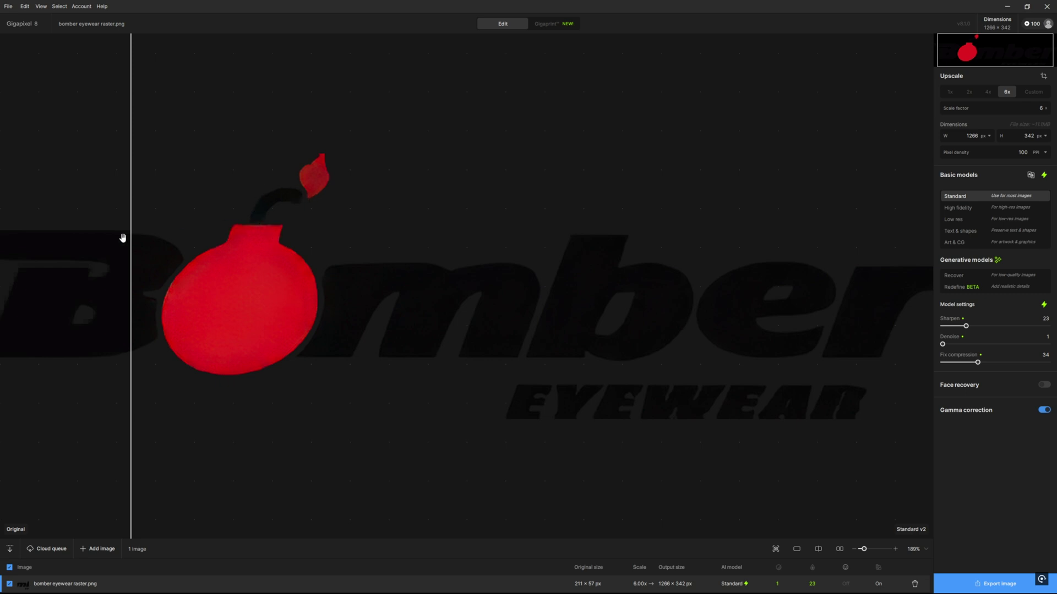
{"action": "left_click_drag", "start_coordinate": [130, 238], "coordinate": [529, 269]}
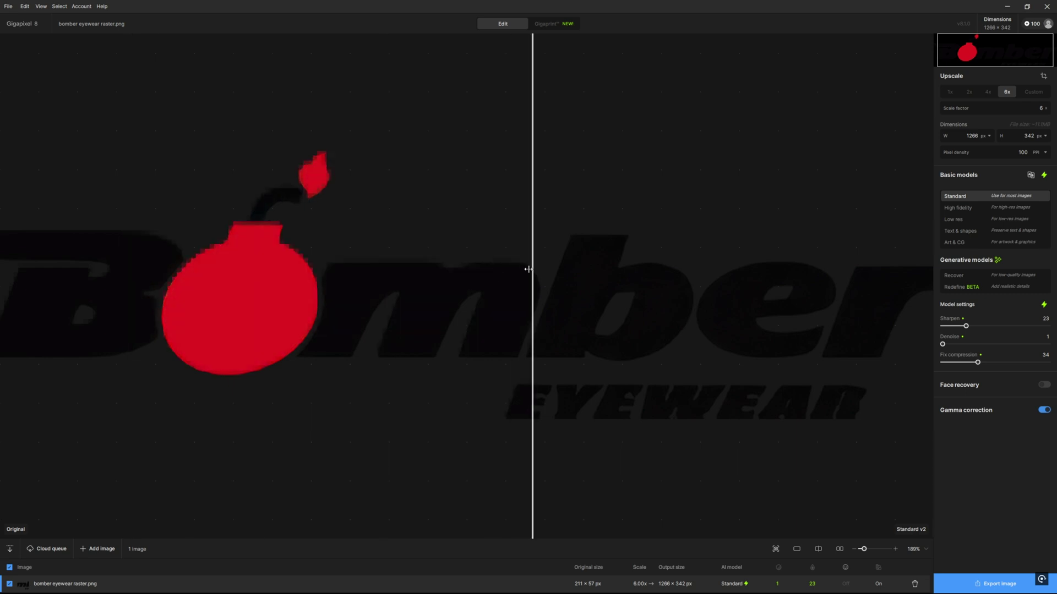
{"action": "left_click_drag", "start_coordinate": [535, 233], "coordinate": [117, 297]}
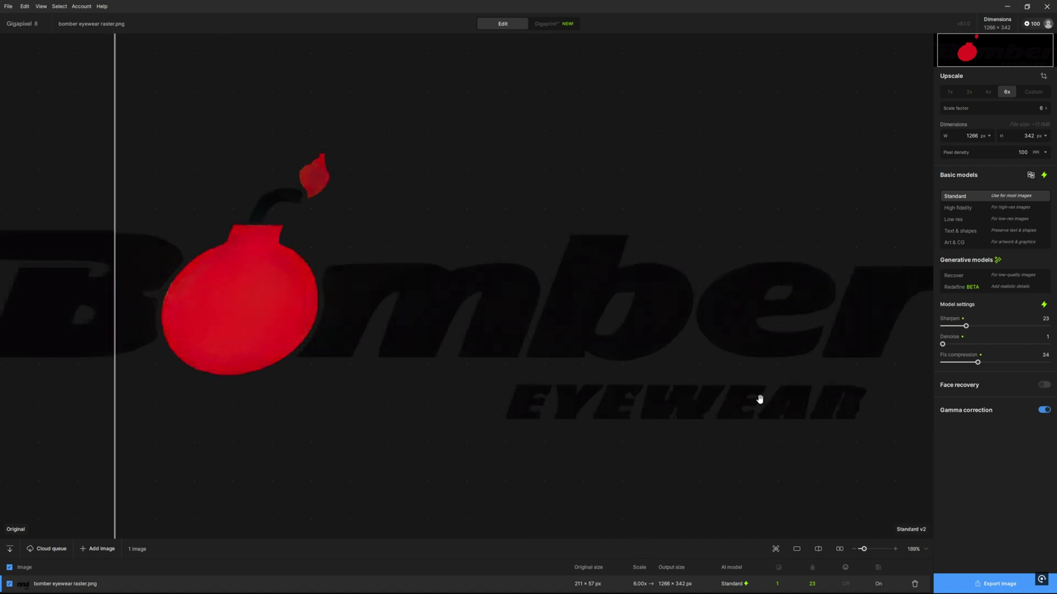
{"action": "left_click_drag", "start_coordinate": [111, 412], "coordinate": [5, 379]}
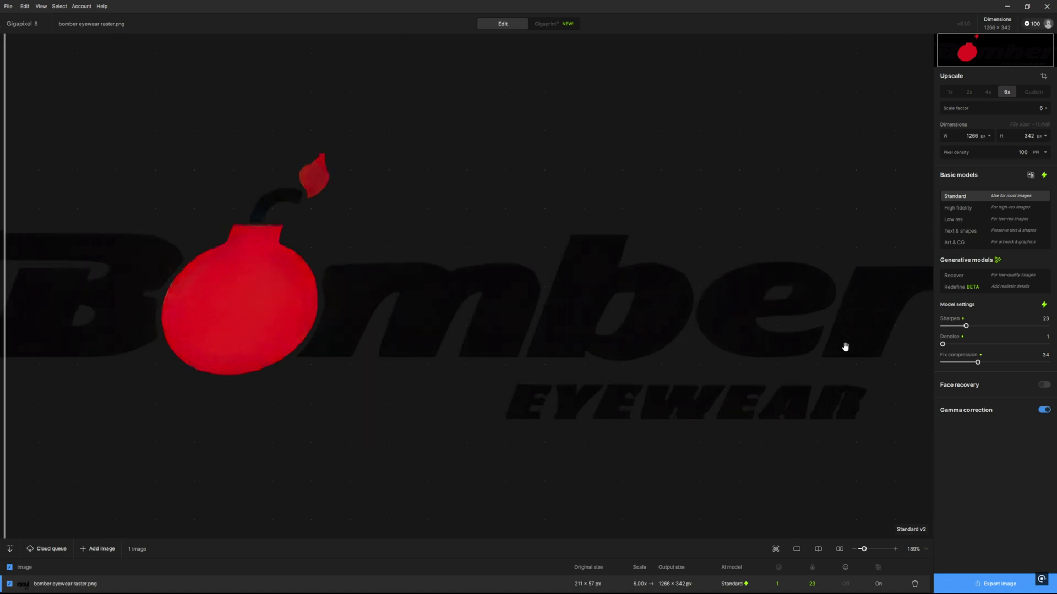
{"action": "scroll", "coordinate": [201, 306], "scroll_direction": "down", "scroll_amount": 2}
{"action": "left_click_drag", "start_coordinate": [4, 314], "coordinate": [331, 302]}
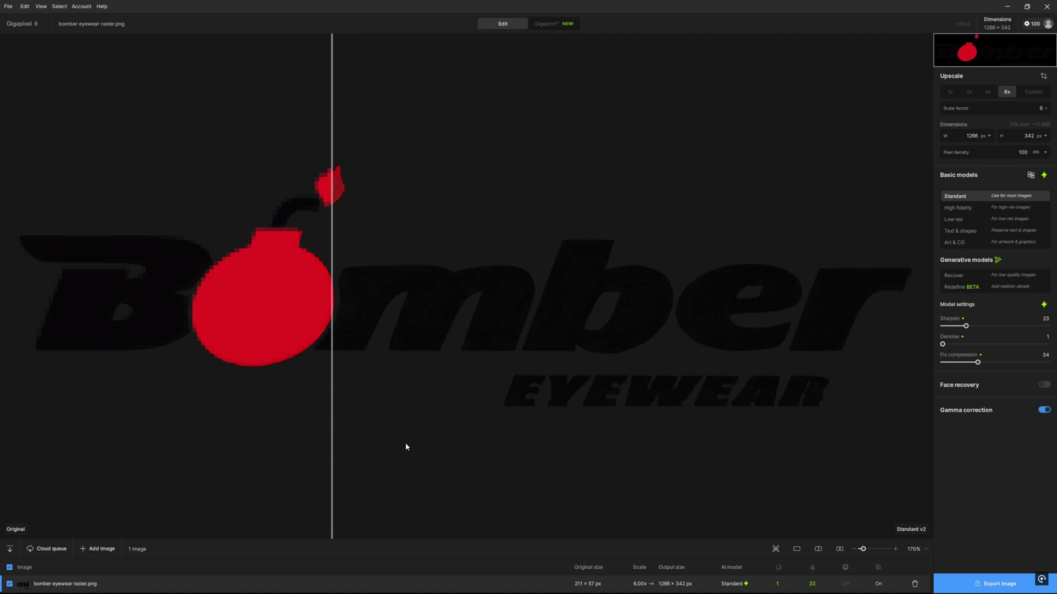
{"action": "left_click_drag", "start_coordinate": [332, 401], "coordinate": [37, 385]}
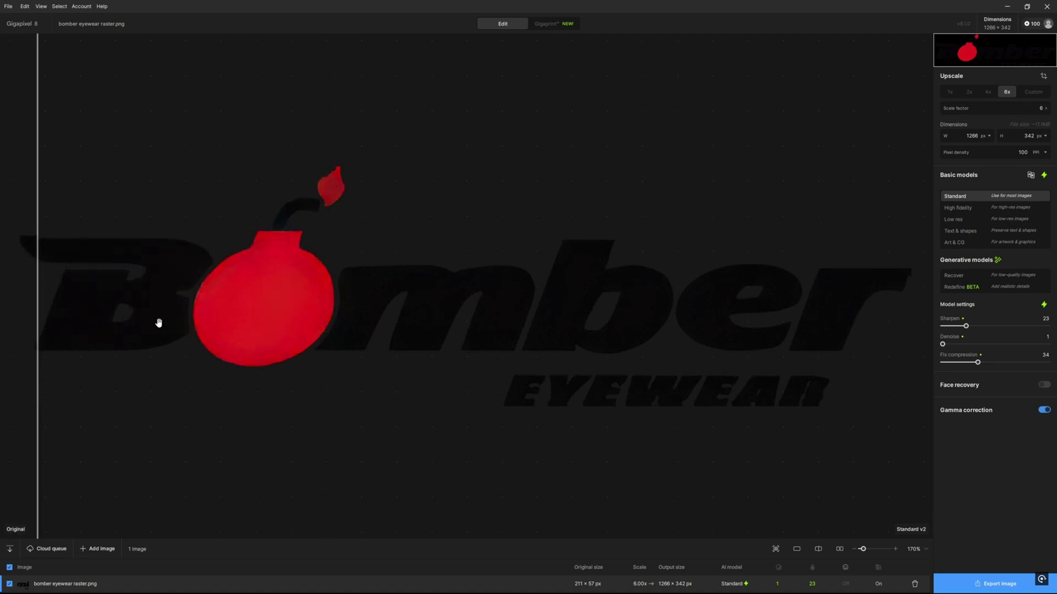
Start opening another image and browse to the VectorMaid Jobs folder under Customers, sorting its folders by newest modified date.
{"action": "left_click", "coordinate": [8, 7]}
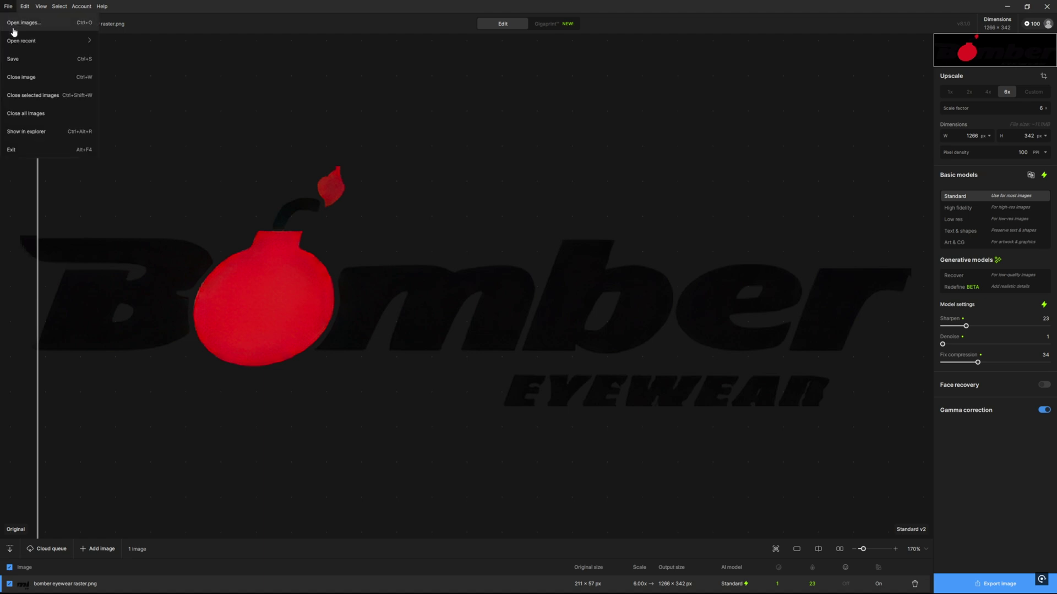
{"action": "left_click", "coordinate": [17, 25]}
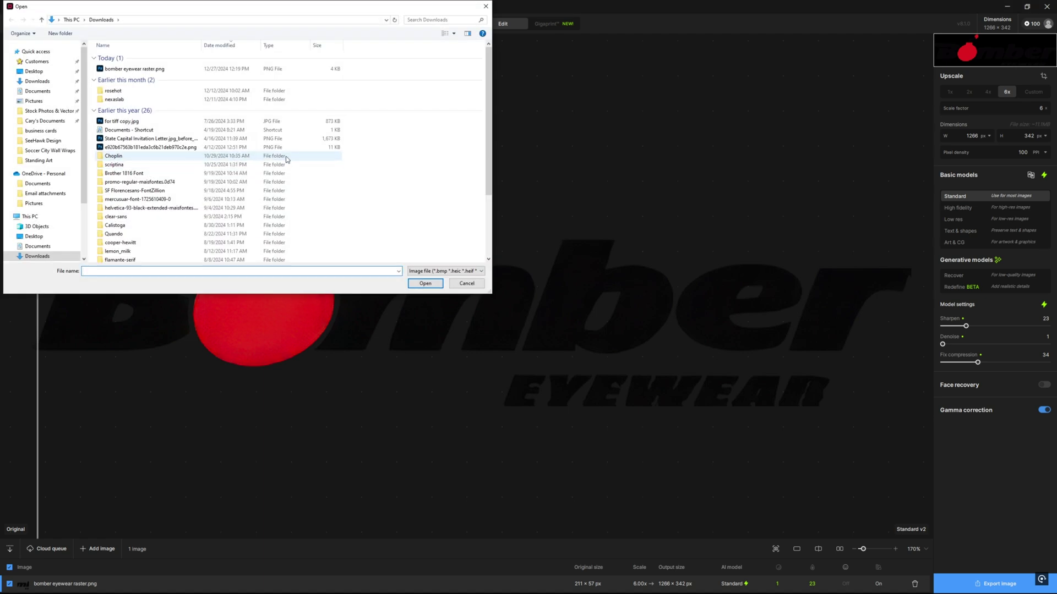
{"action": "left_click", "coordinate": [33, 61]}
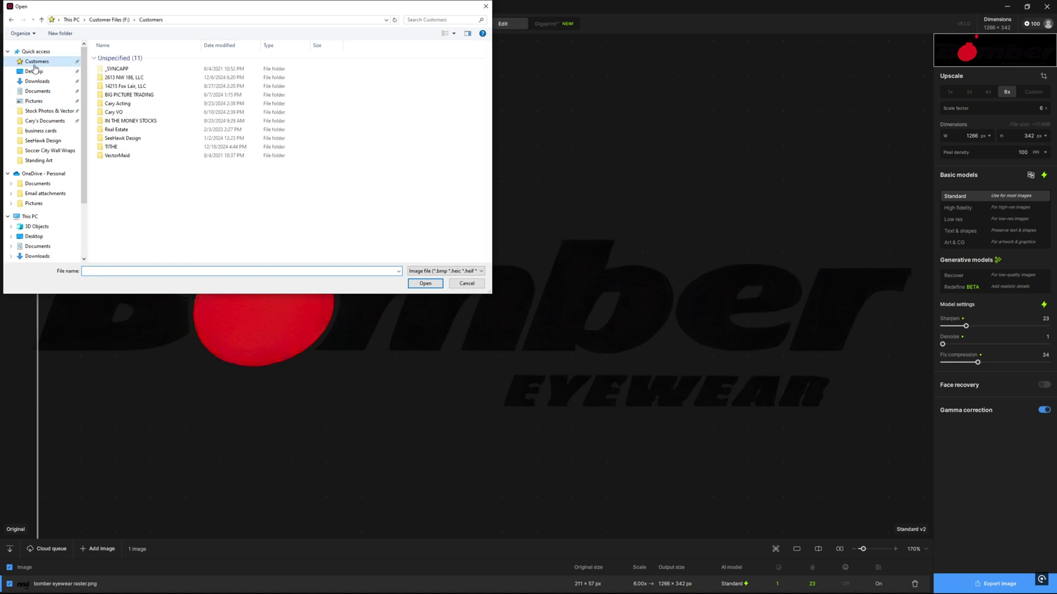
{"action": "double_click", "coordinate": [125, 155]}
{"action": "key", "text": "BackSpace"}
{"action": "double_click", "coordinate": [125, 156]}
{"action": "double_click", "coordinate": [180, 58]}
{"action": "left_click", "coordinate": [221, 46]}
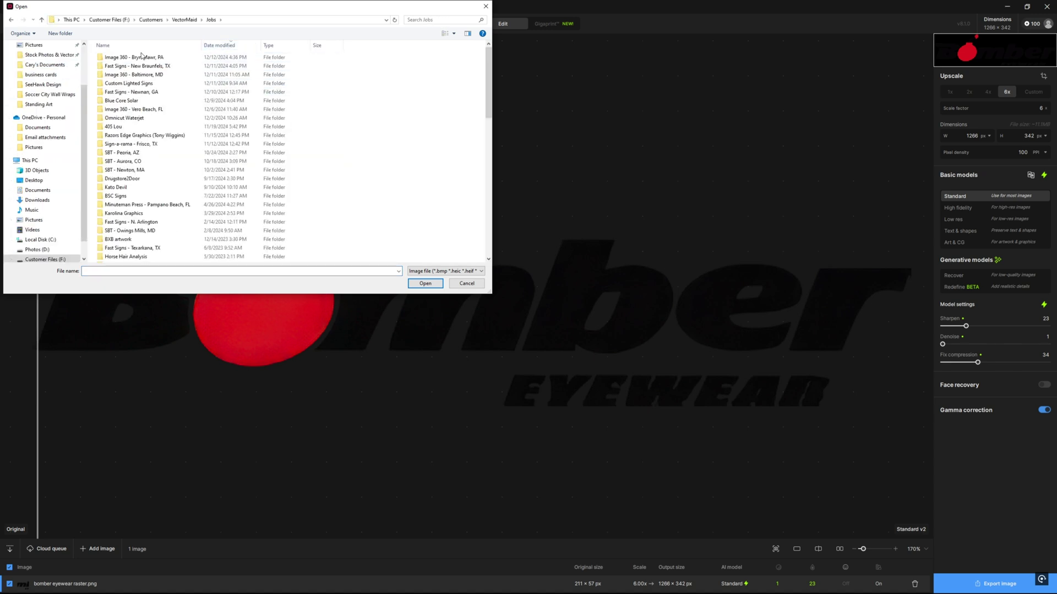
Look in the Image 360 - Bryn Mawr, PA job folder, sorted newest first, and check the LMFD Cross subfolder for a raster image.
{"action": "double_click", "coordinate": [141, 56]}
{"action": "left_click", "coordinate": [226, 50]}
{"action": "left_click", "coordinate": [225, 50]}
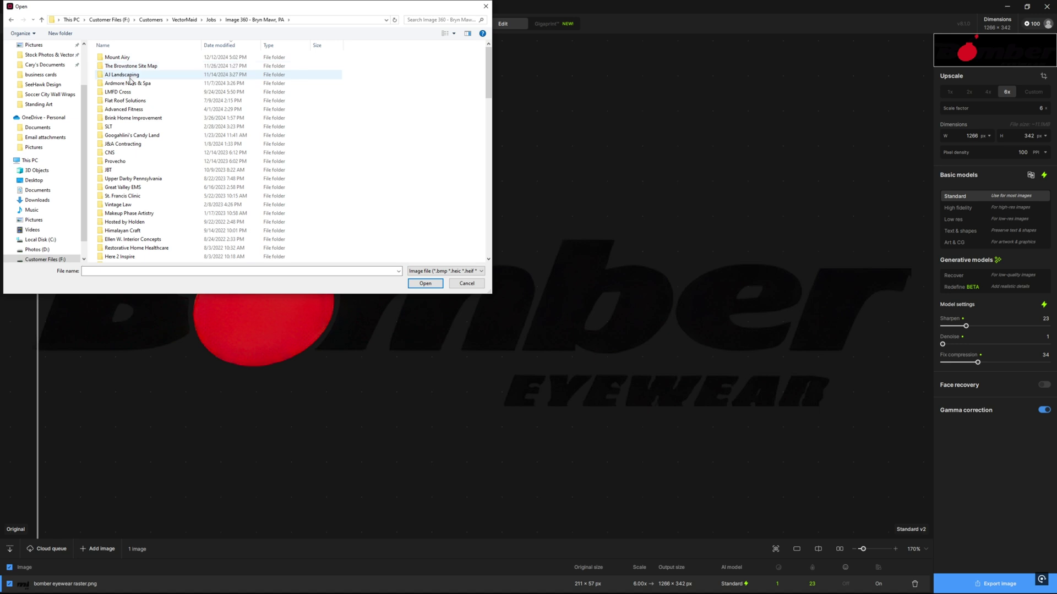
{"action": "double_click", "coordinate": [128, 94]}
{"action": "key", "text": "alt+Left"}
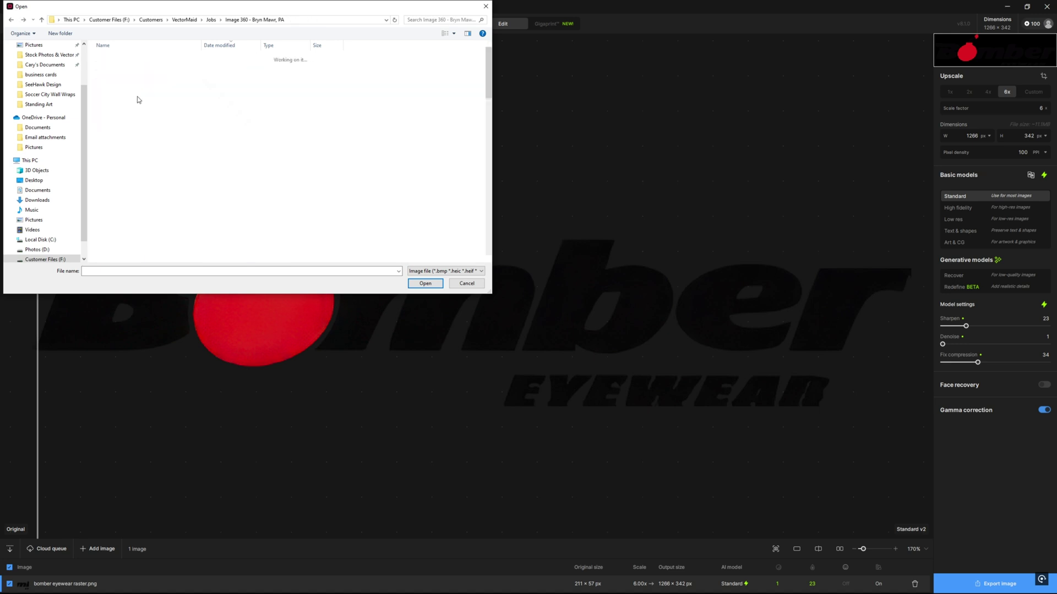
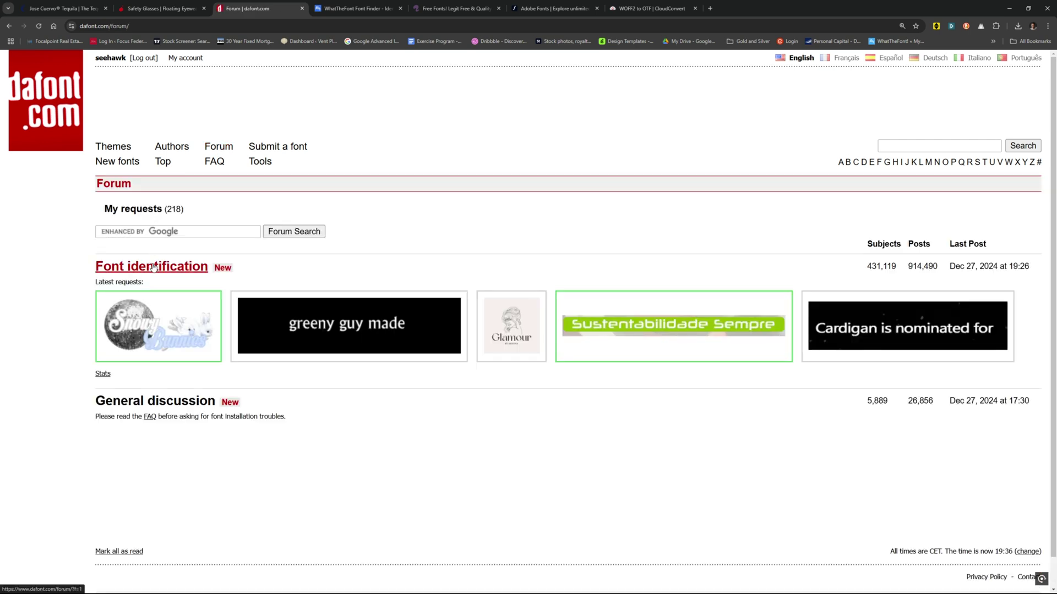
Start a new topic in dafont's Font identification forum and enable email notification of replies.
{"action": "left_click", "coordinate": [154, 268]}
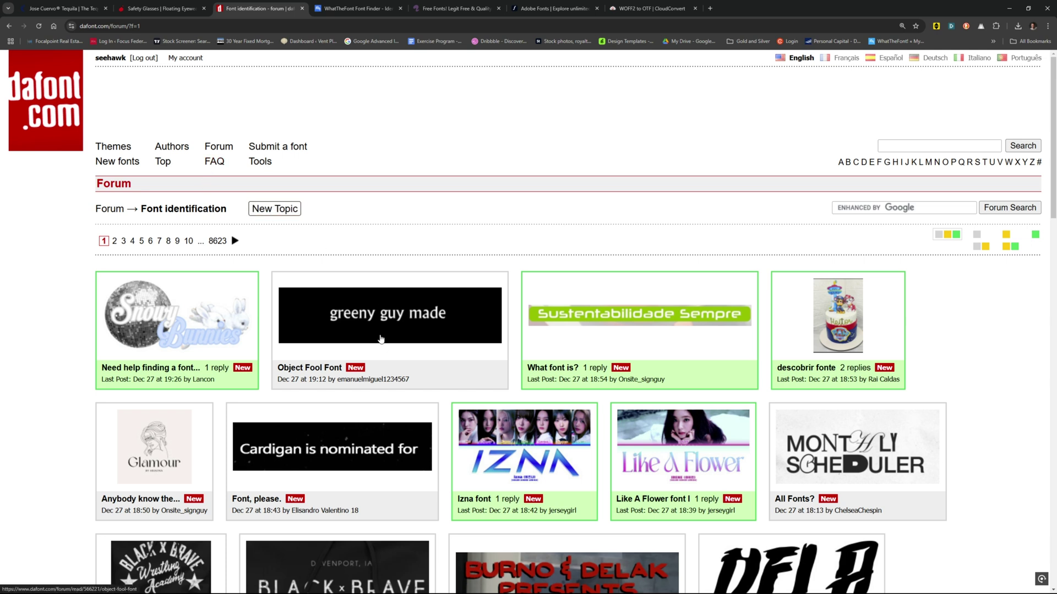
{"action": "left_click", "coordinate": [278, 211]}
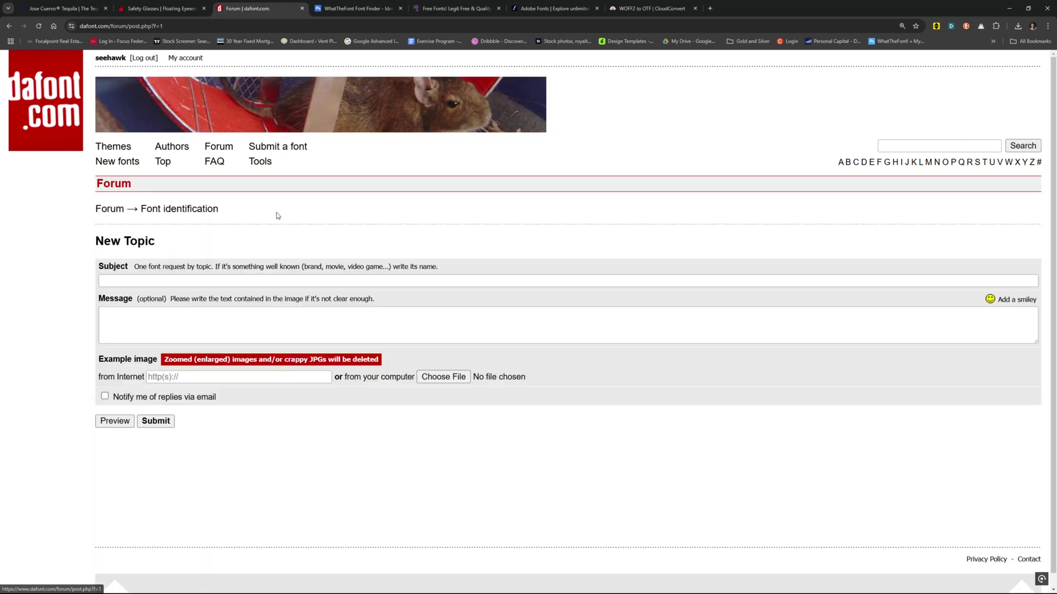
{"action": "left_click", "coordinate": [104, 396]}
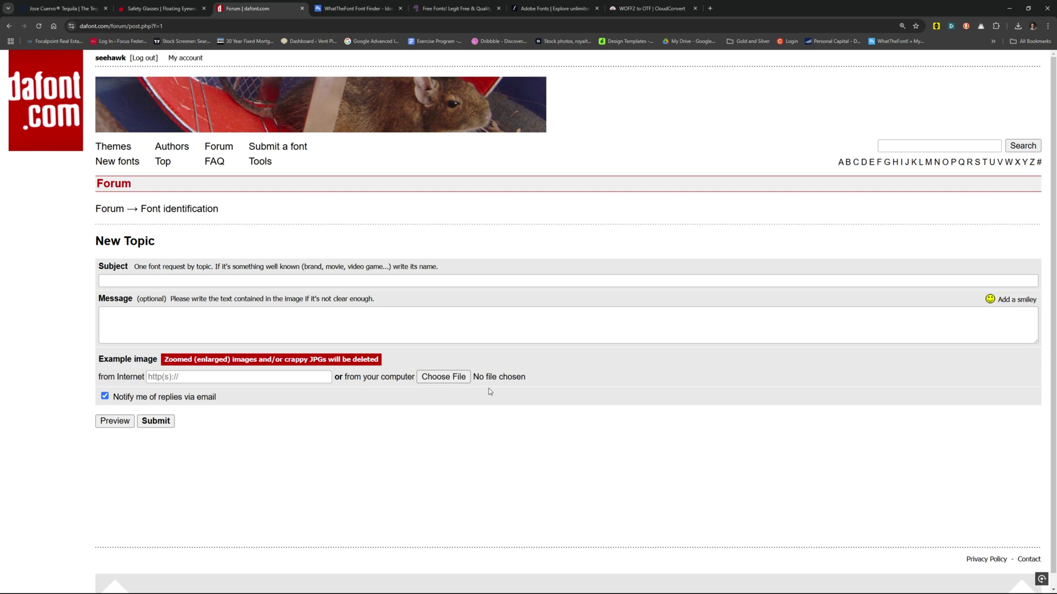
Upload wtf.png from the Desktop to the WhatTheFont font finder.
{"action": "left_click", "coordinate": [337, 8]}
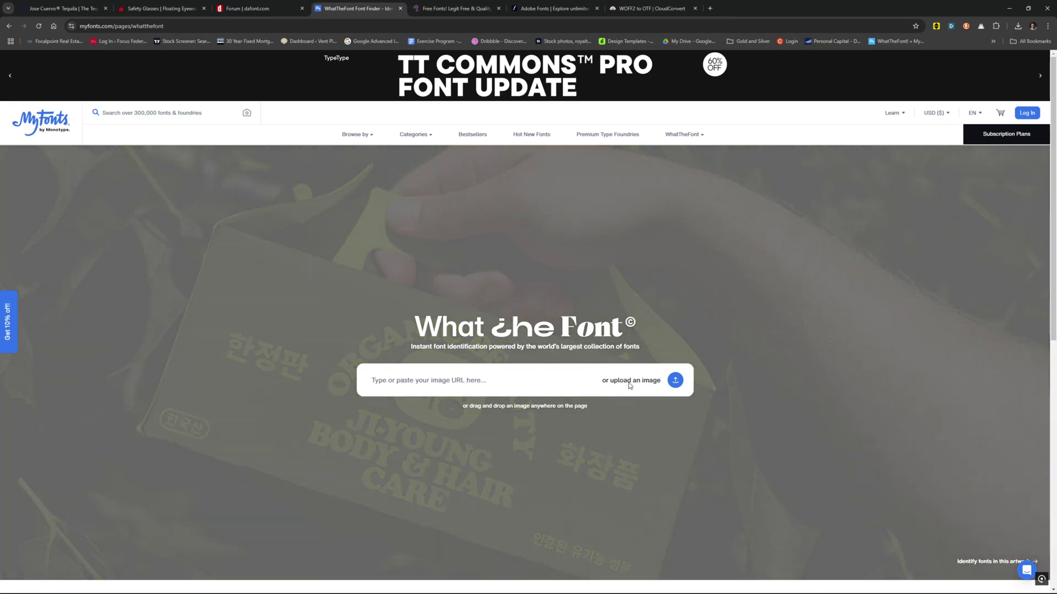
{"action": "left_click", "coordinate": [629, 383]}
{"action": "left_click", "coordinate": [112, 59]}
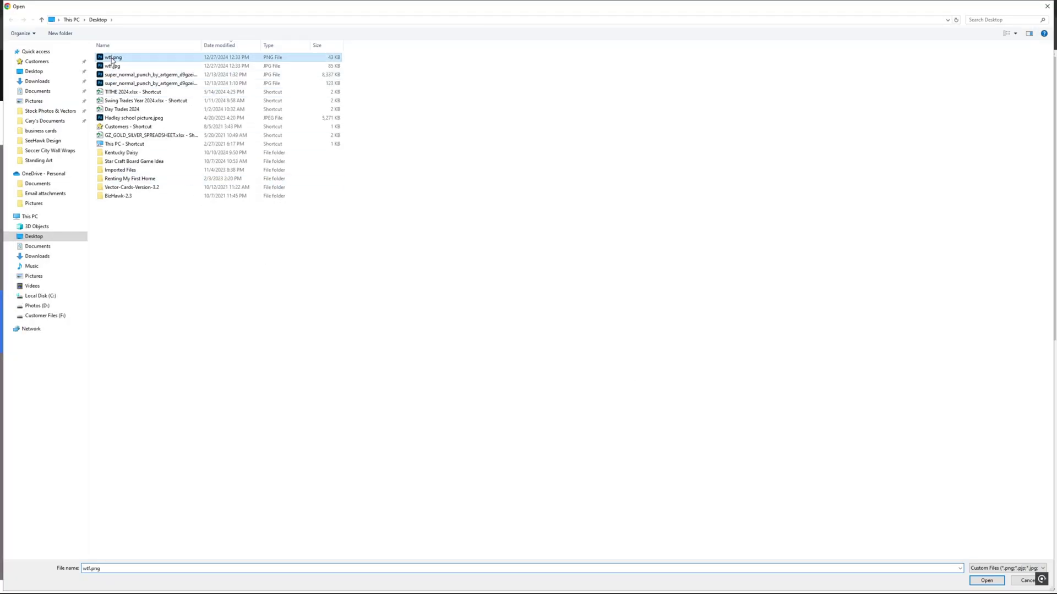
{"action": "left_click", "coordinate": [984, 582]}
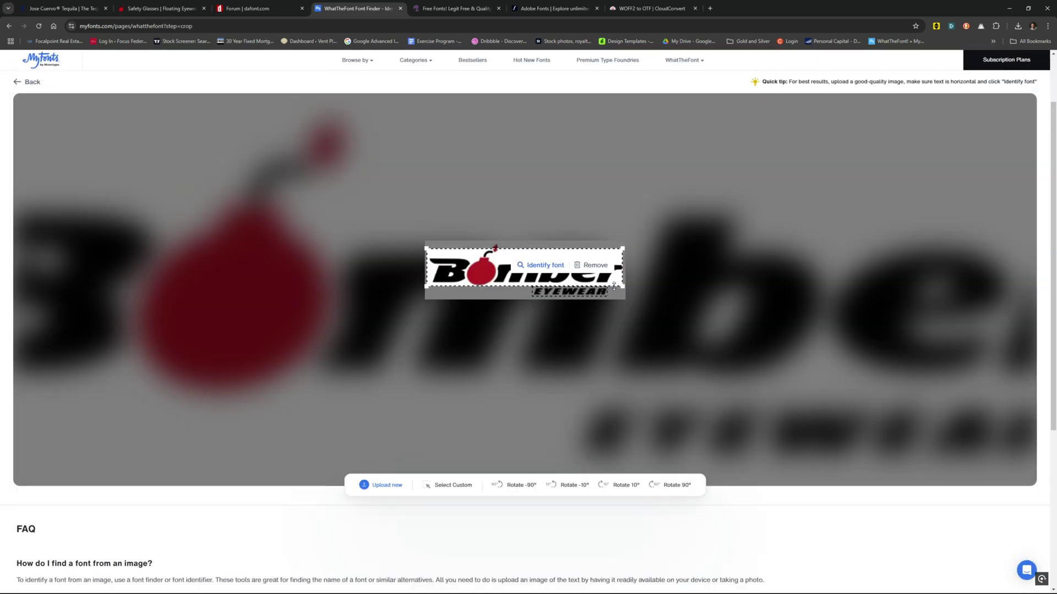
Widen the crop box around the Bomber lettering slightly, then select the EYEWEAR text box and identify its font.
{"action": "left_click_drag", "start_coordinate": [623, 287], "coordinate": [628, 287]}
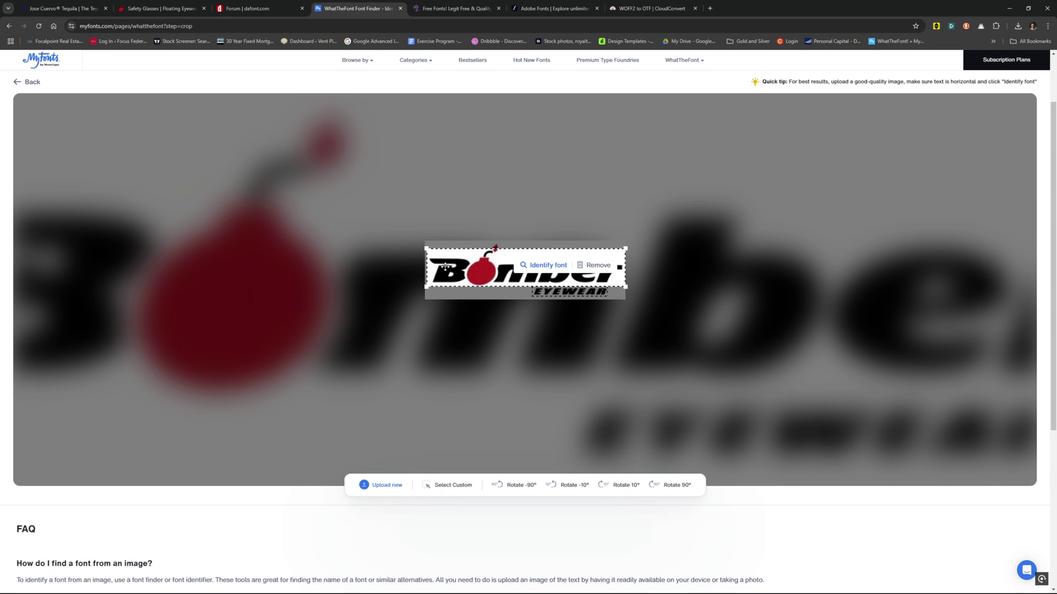
{"action": "left_click", "coordinate": [542, 293]}
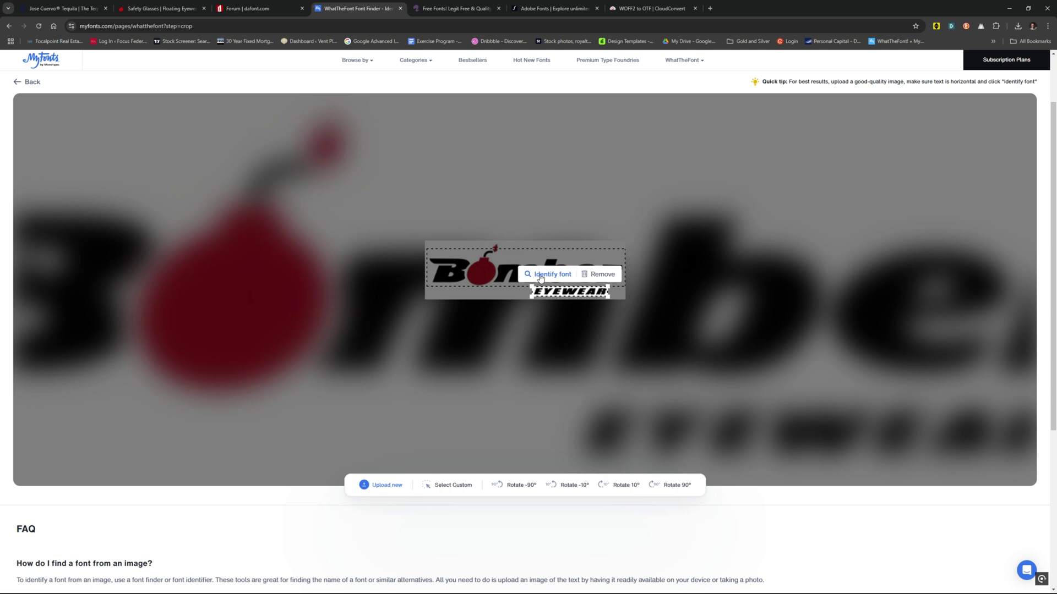
{"action": "left_click", "coordinate": [541, 277]}
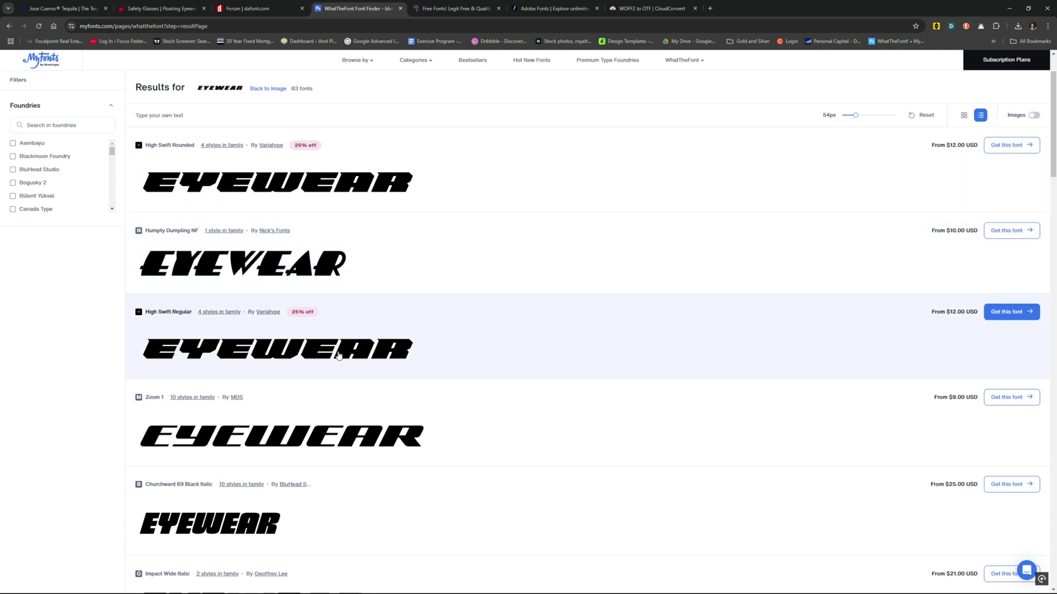
Look through the first page of WhatTheFont results and compare the font samples with the EYEWEAR lettering.
{"action": "scroll", "coordinate": [339, 355], "scroll_direction": "down", "scroll_amount": 5}
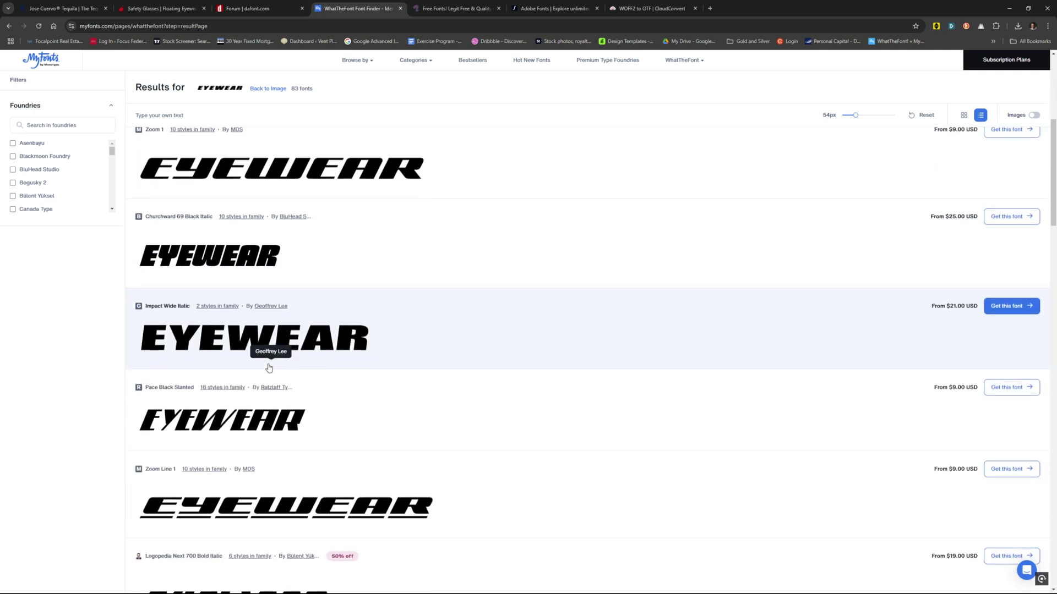
{"action": "scroll", "coordinate": [269, 369], "scroll_direction": "down", "scroll_amount": 5}
{"action": "scroll", "coordinate": [308, 413], "scroll_direction": "up", "scroll_amount": 1}
{"action": "scroll", "coordinate": [261, 361], "scroll_direction": "down", "scroll_amount": 2}
{"action": "scroll", "coordinate": [240, 302], "scroll_direction": "down", "scroll_amount": 2}
{"action": "scroll", "coordinate": [281, 385], "scroll_direction": "down", "scroll_amount": 5}
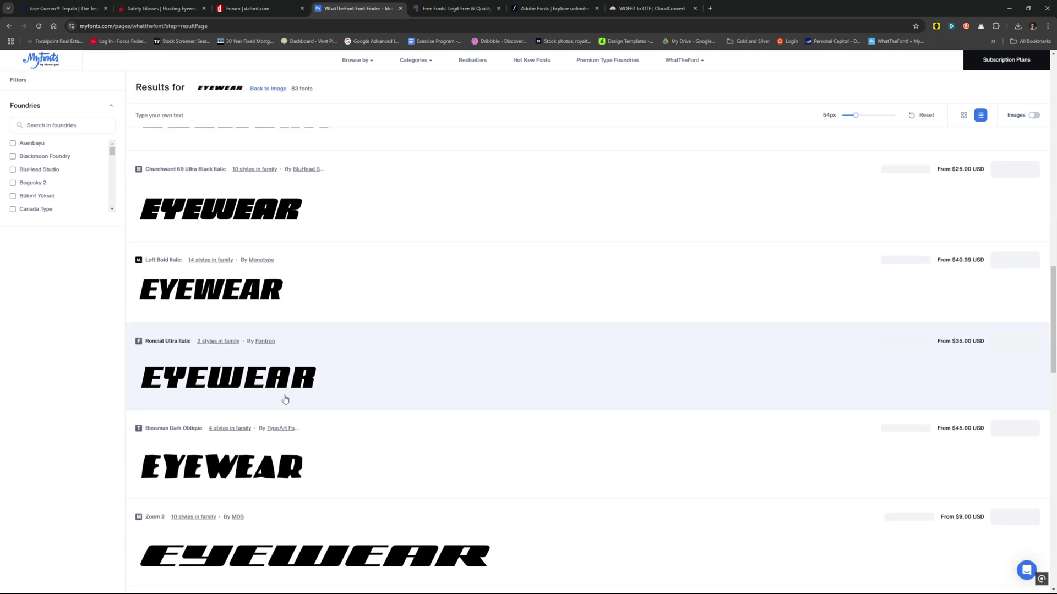
{"action": "scroll", "coordinate": [285, 400], "scroll_direction": "down", "scroll_amount": 2}
{"action": "scroll", "coordinate": [308, 330], "scroll_direction": "down", "scroll_amount": 2}
{"action": "scroll", "coordinate": [361, 370], "scroll_direction": "down", "scroll_amount": 8}
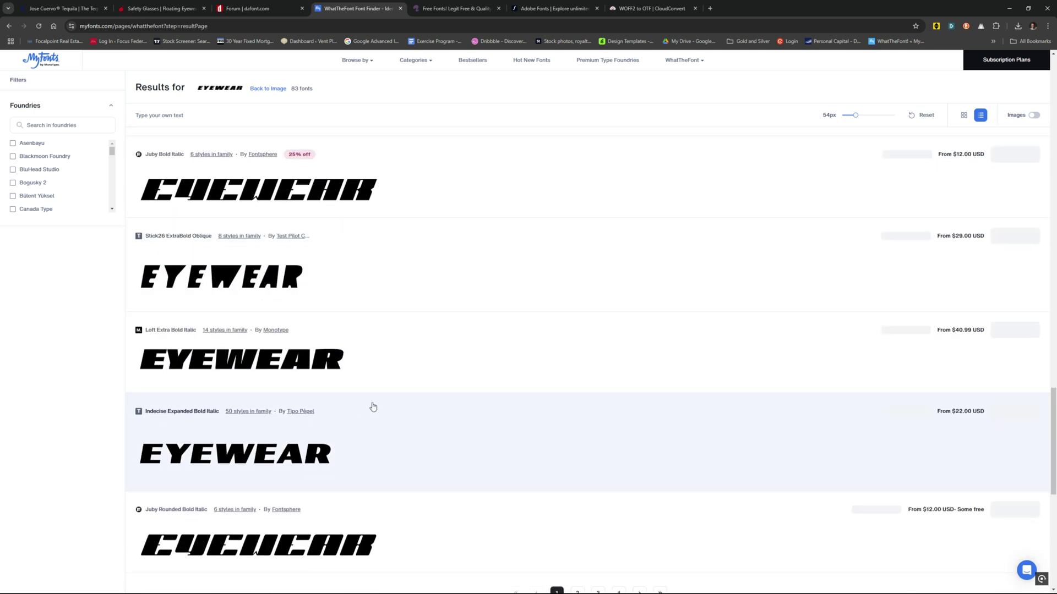
{"action": "scroll", "coordinate": [353, 408], "scroll_direction": "down", "scroll_amount": 3}
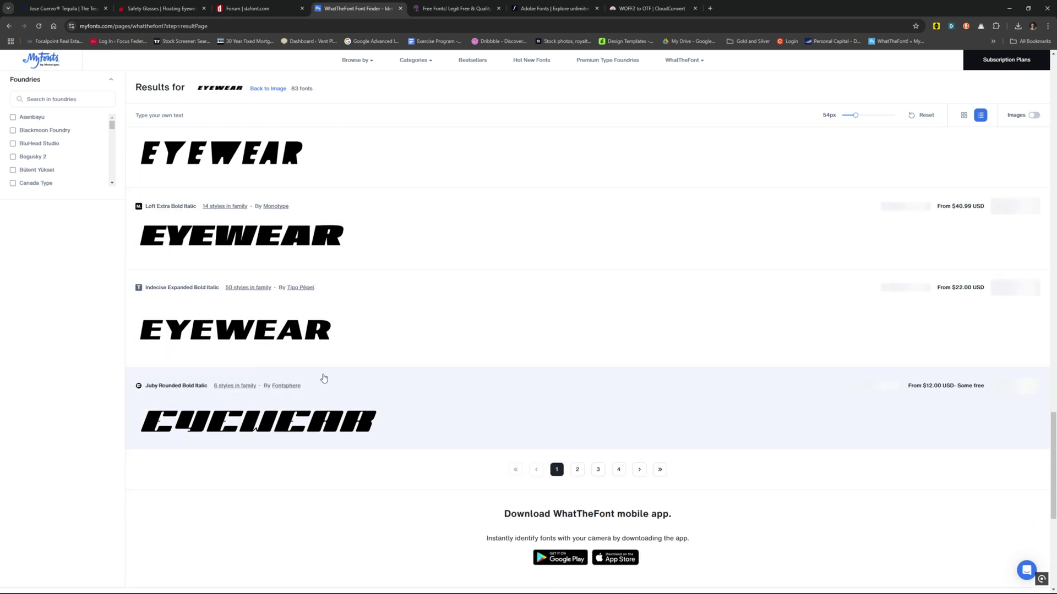
{"action": "scroll", "coordinate": [302, 377], "scroll_direction": "up", "scroll_amount": 20}
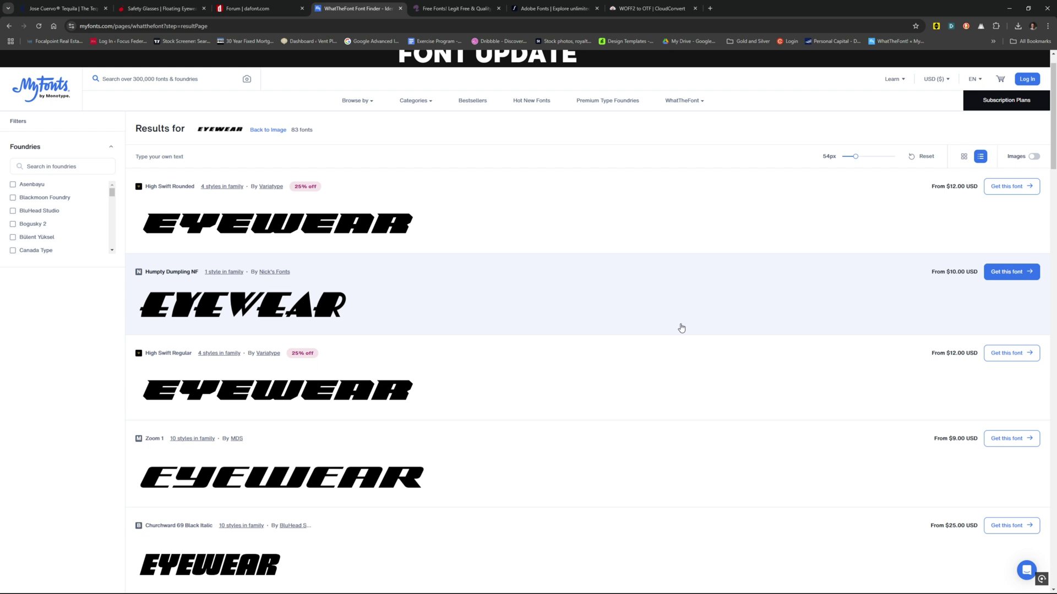
Upload wtf.png from the Desktop to Font Squirrel's Font Identifier, crop the image to the EYEWEAR text and submit it for matching.
{"action": "left_click", "coordinate": [461, 4]}
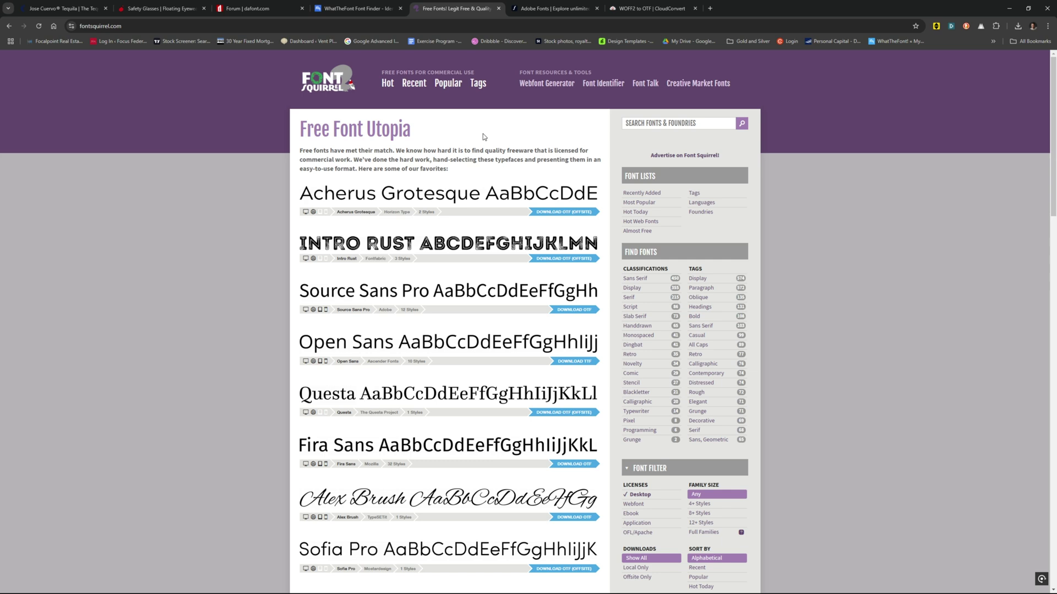
{"action": "left_click", "coordinate": [605, 87]}
{"action": "left_click", "coordinate": [531, 239]}
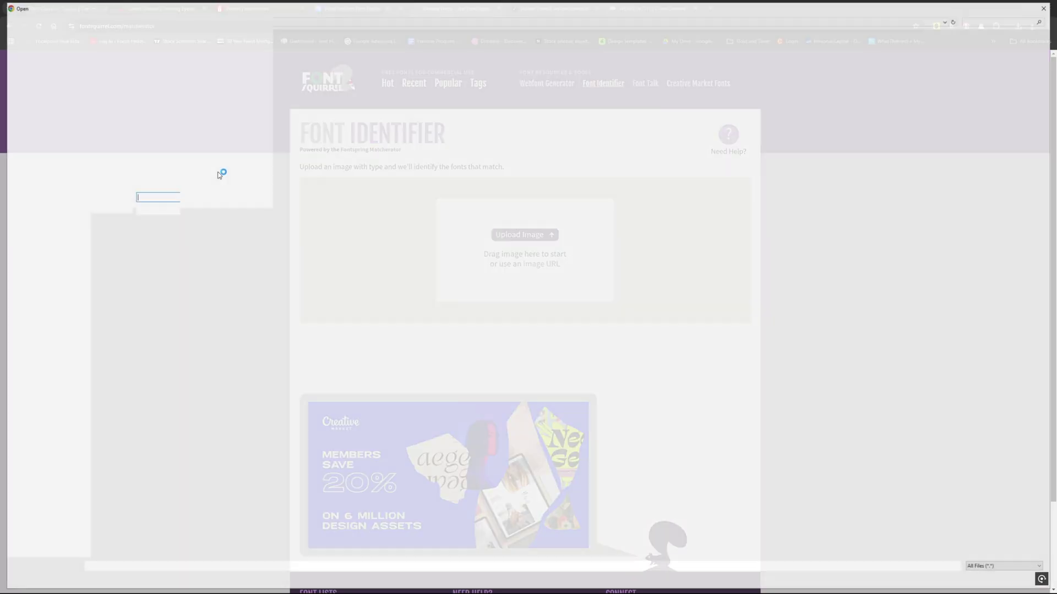
{"action": "left_click", "coordinate": [115, 57]}
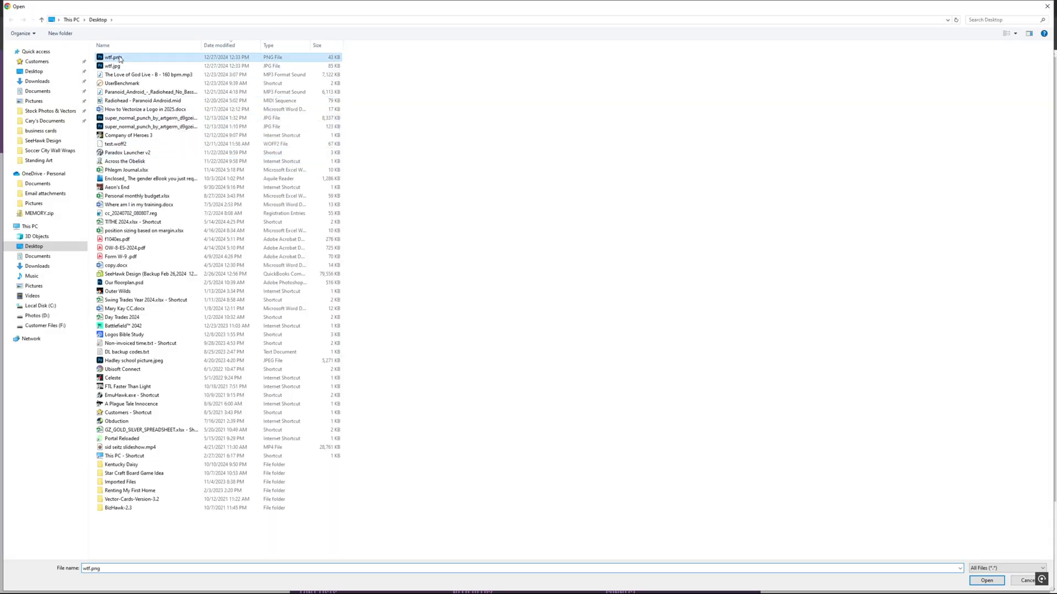
{"action": "left_click", "coordinate": [990, 581]}
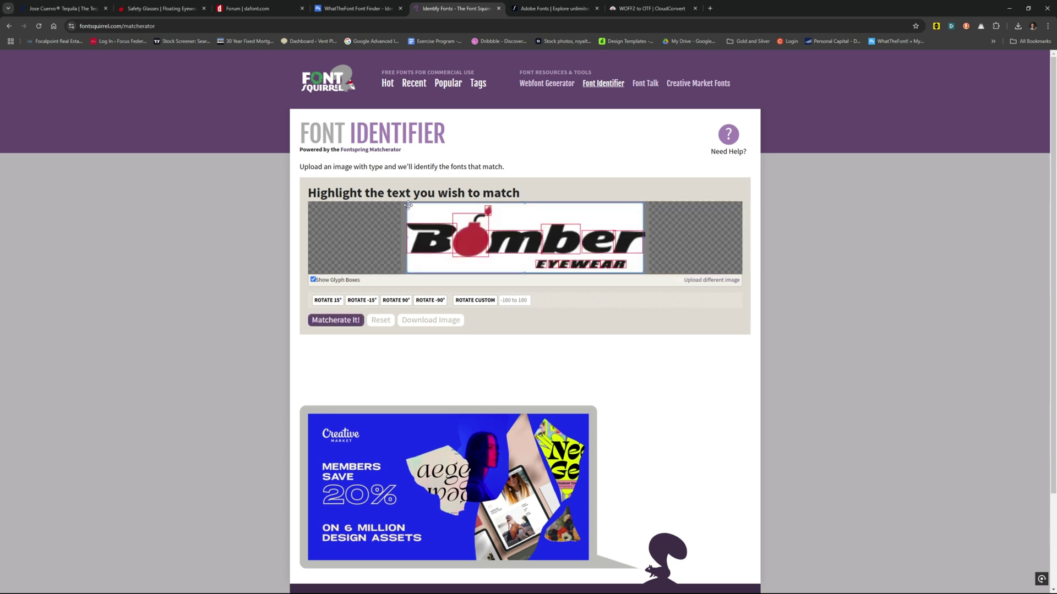
{"action": "left_click_drag", "start_coordinate": [408, 204], "coordinate": [532, 257]}
{"action": "left_click", "coordinate": [335, 320]}
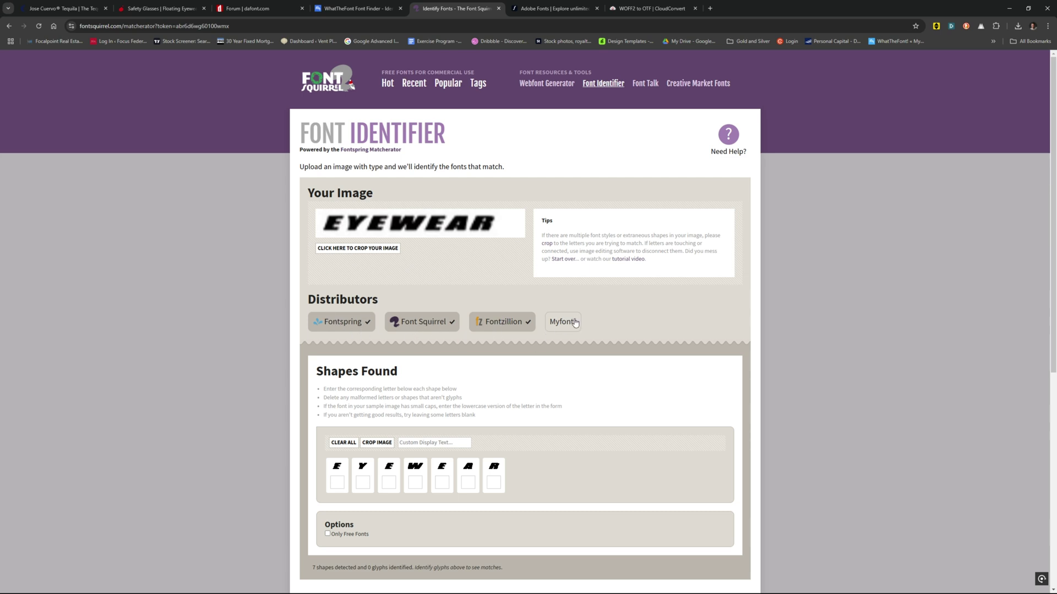
Label the seven detected shapes E, Y, E, W, E, A and R, and run the font match.
{"action": "scroll", "coordinate": [559, 331], "scroll_direction": "down", "scroll_amount": 1}
{"action": "left_click", "coordinate": [337, 399]}
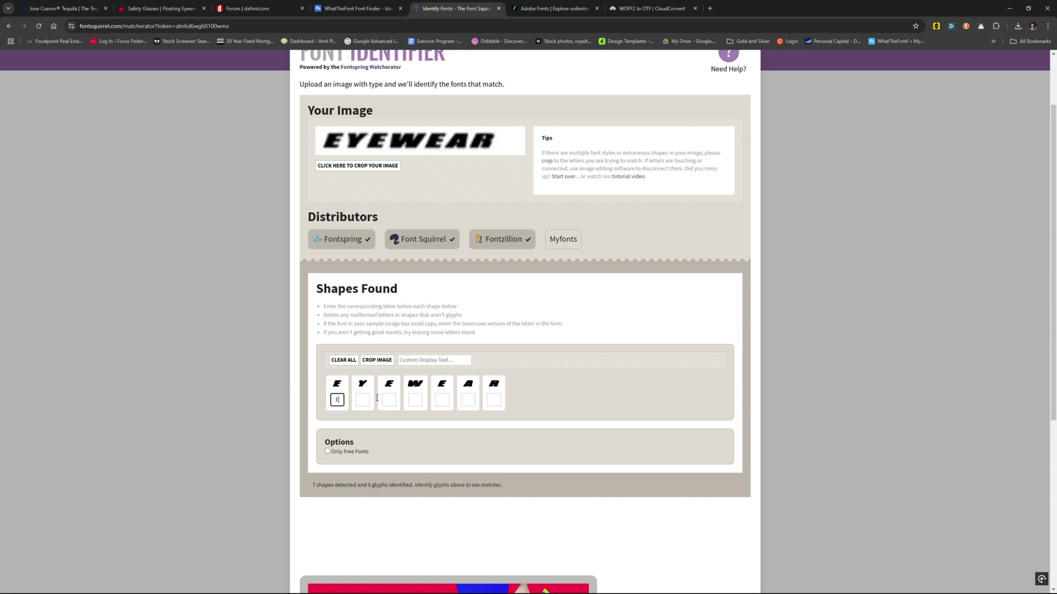
{"action": "type", "text": "EYW"}
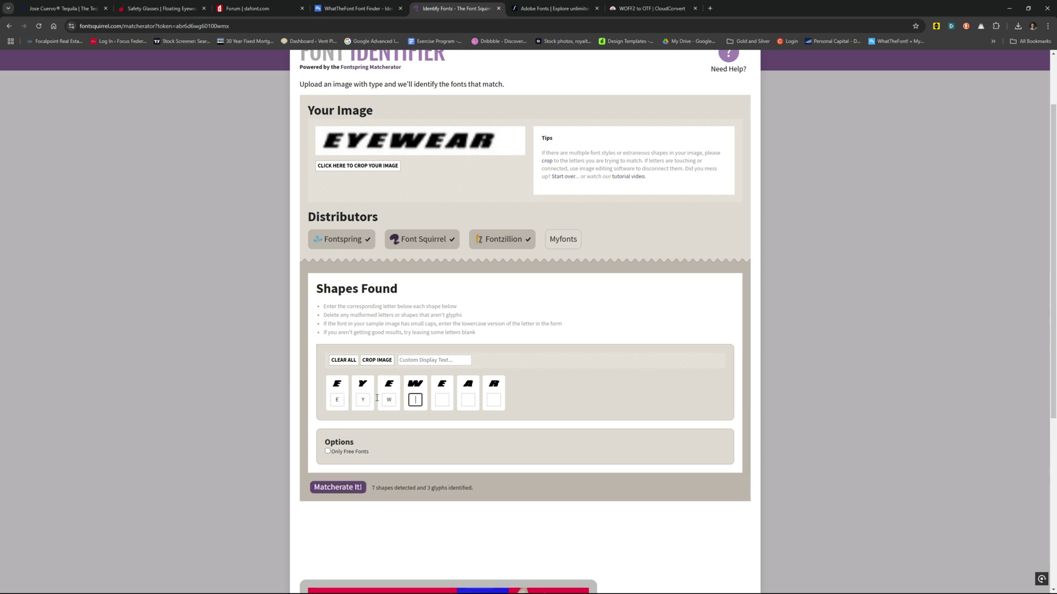
{"action": "key", "text": "shift+Tab"}
{"action": "type", "text": "EW"}
{"action": "type", "text": "EA"}
{"action": "type", "text": "R"}
{"action": "scroll", "coordinate": [377, 398], "scroll_direction": "down", "scroll_amount": 2}
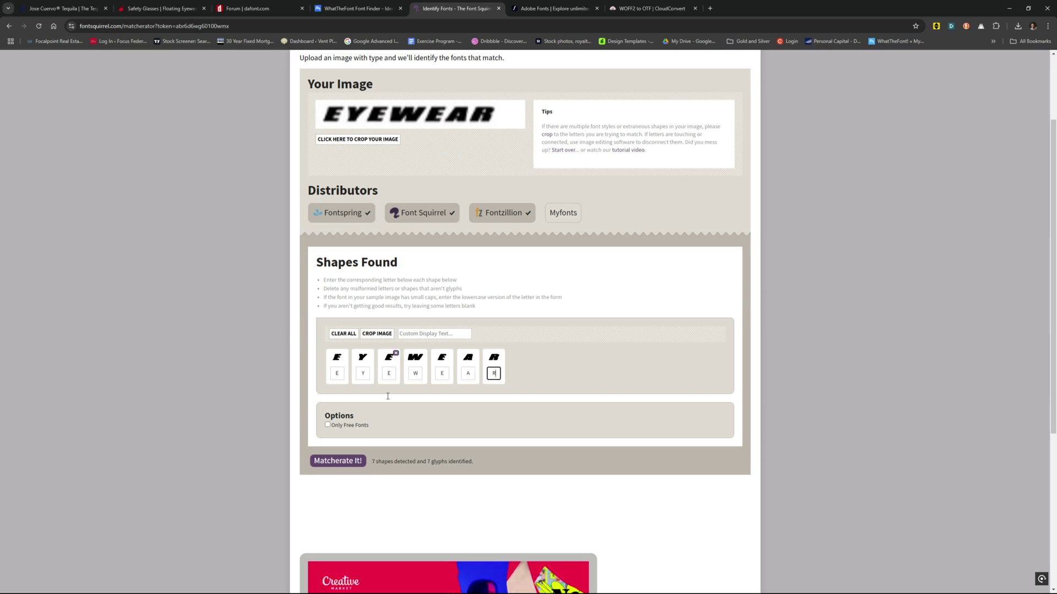
{"action": "left_click", "coordinate": [343, 407]}
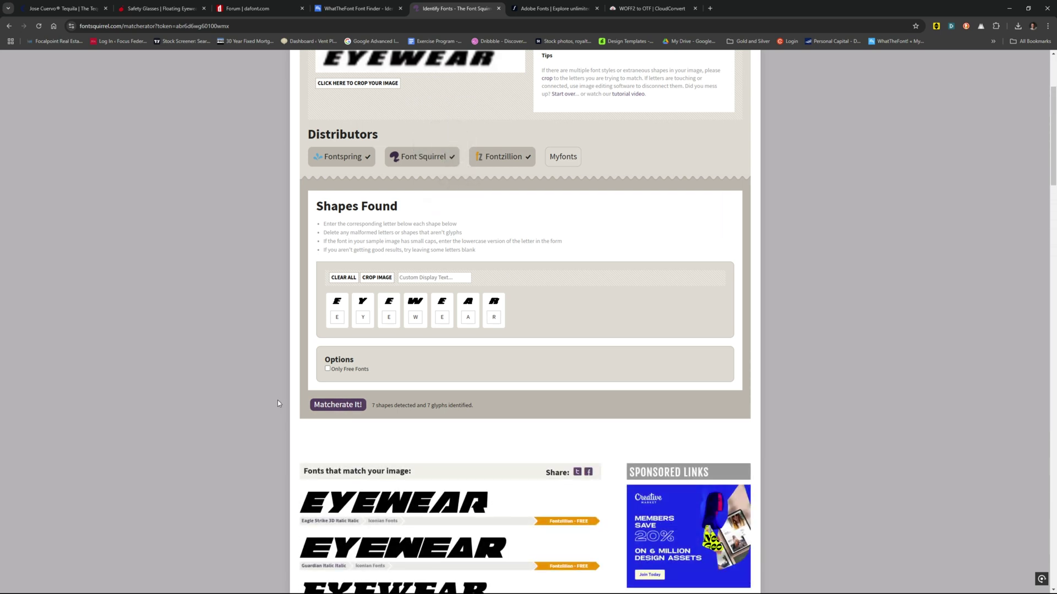
Look through the Font Squirrel matches and compare each sample with the EYEWEAR lettering.
{"action": "scroll", "coordinate": [352, 399], "scroll_direction": "down", "scroll_amount": 3}
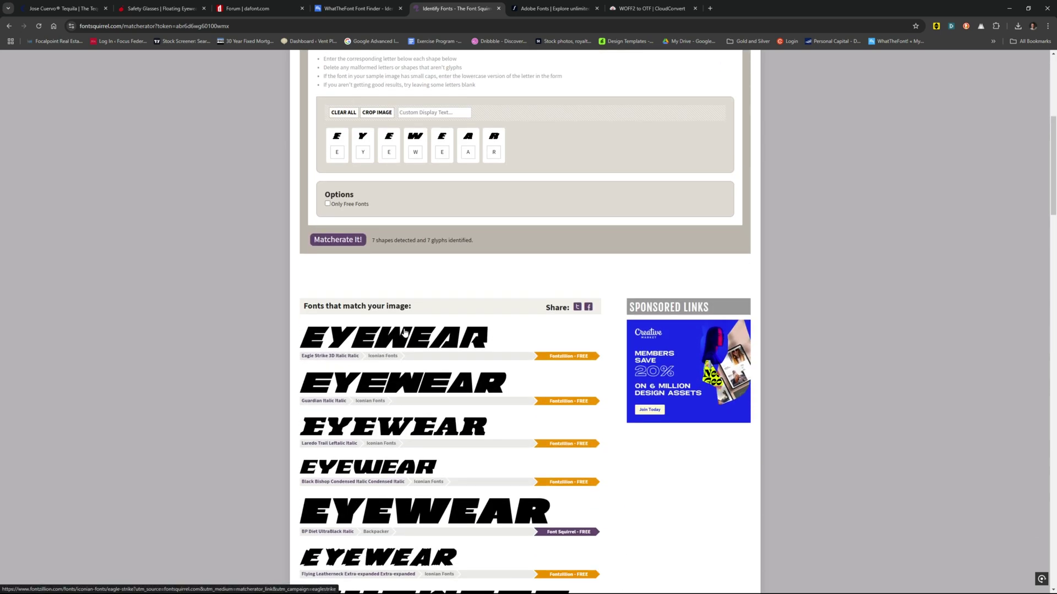
{"action": "scroll", "coordinate": [421, 300], "scroll_direction": "down", "scroll_amount": 1}
{"action": "scroll", "coordinate": [582, 325], "scroll_direction": "down", "scroll_amount": 1}
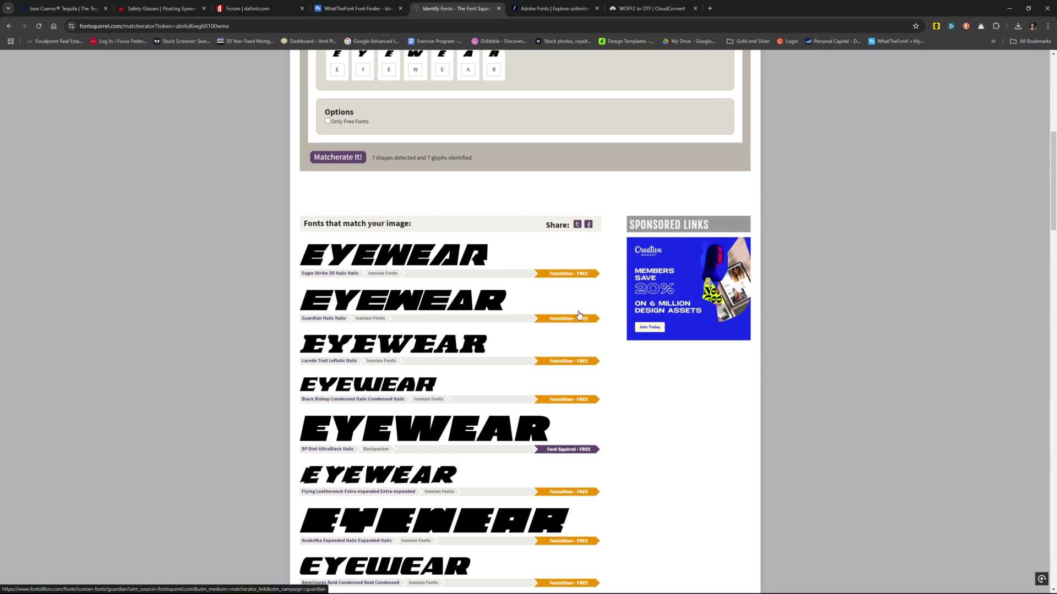
{"action": "scroll", "coordinate": [394, 364], "scroll_direction": "down", "scroll_amount": 1}
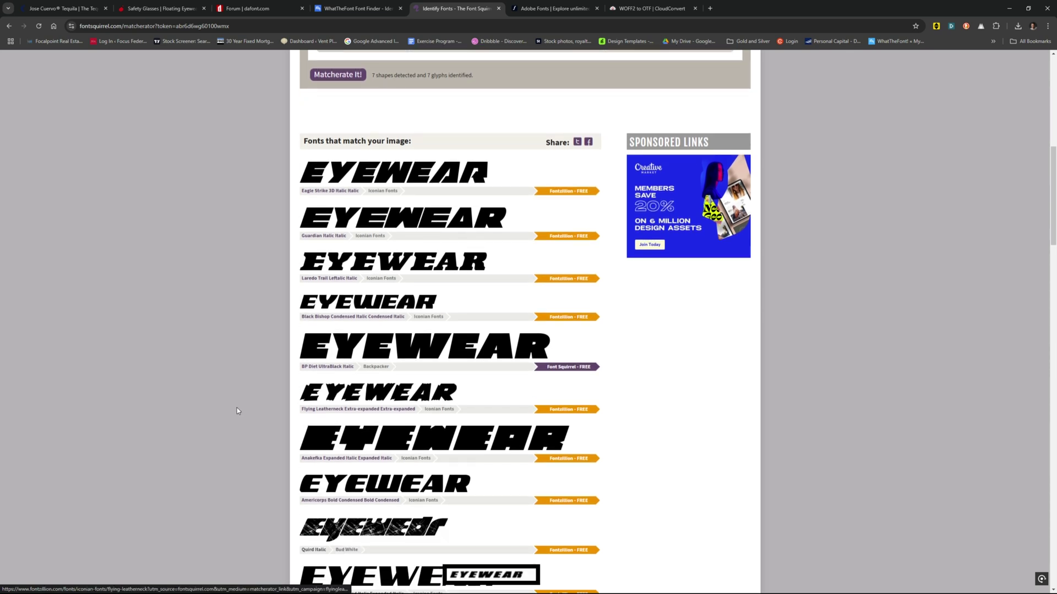
{"action": "scroll", "coordinate": [237, 408], "scroll_direction": "down", "scroll_amount": 3}
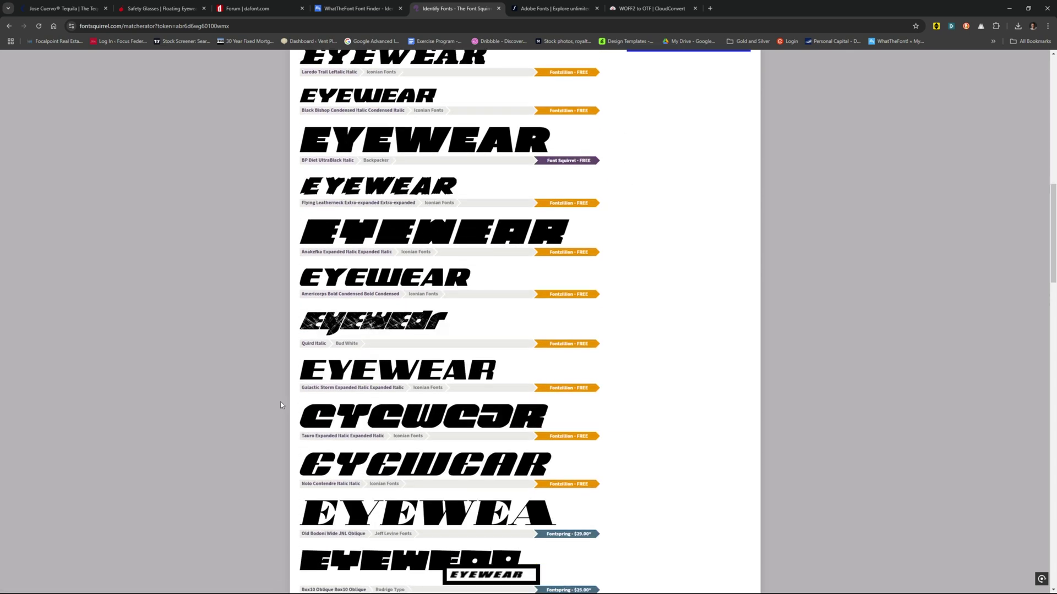
{"action": "scroll", "coordinate": [281, 405], "scroll_direction": "down", "scroll_amount": 2}
{"action": "scroll", "coordinate": [242, 299], "scroll_direction": "down", "scroll_amount": 1}
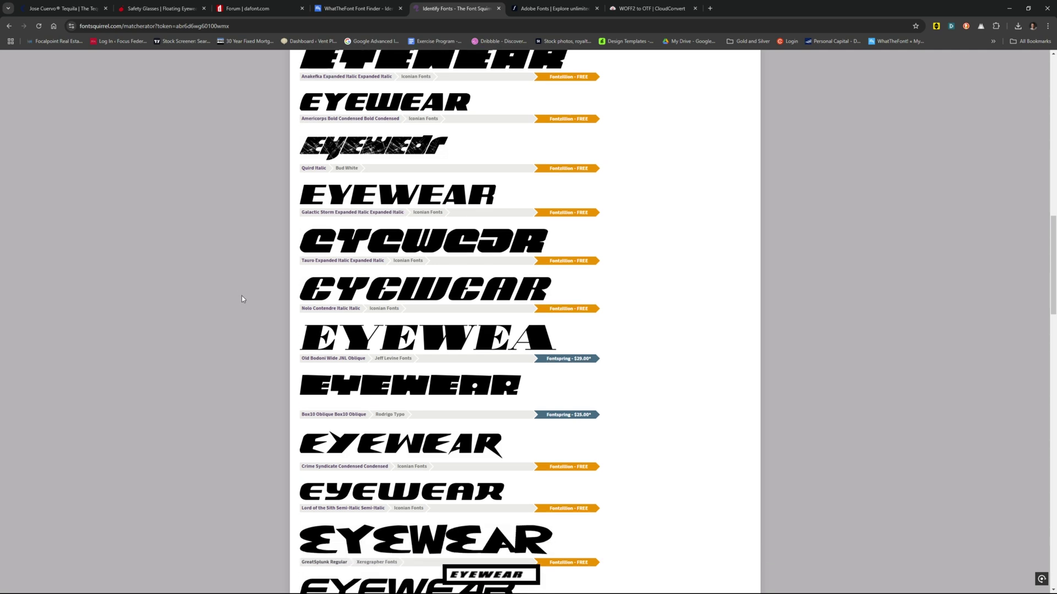
Look through the remaining Font Squirrel matches for a closer EYEWEAR sample, and return to the uploaded lettering.
{"action": "scroll", "coordinate": [216, 346], "scroll_direction": "down", "scroll_amount": 7}
{"action": "scroll", "coordinate": [216, 351], "scroll_direction": "down", "scroll_amount": 8}
{"action": "scroll", "coordinate": [218, 355], "scroll_direction": "down", "scroll_amount": 8}
{"action": "scroll", "coordinate": [329, 410], "scroll_direction": "up", "scroll_amount": 20}
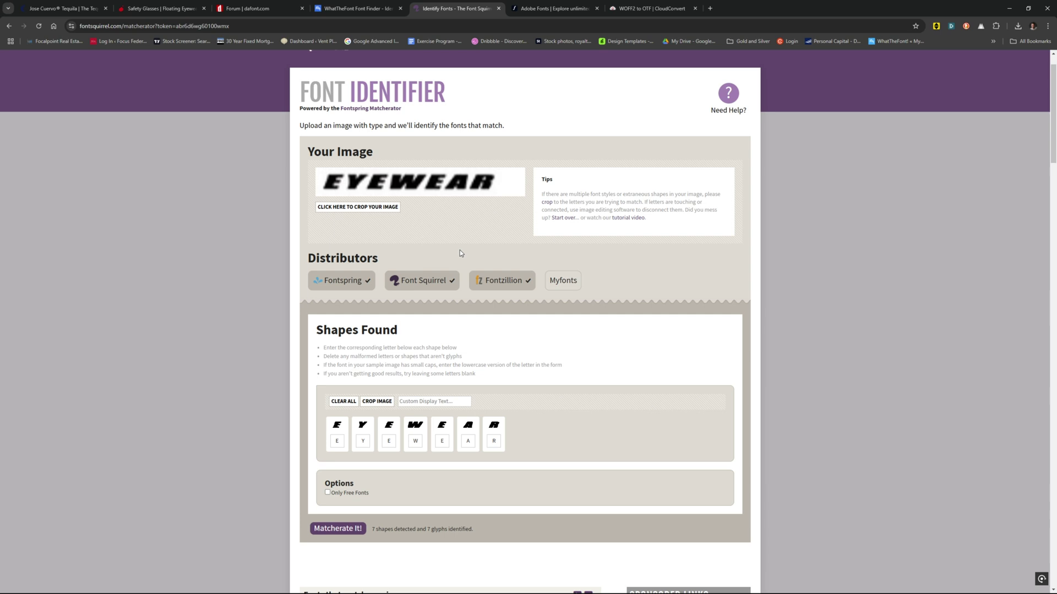
Switch to Adobe Fonts and upload the Bomber Eyewear logo image for a visual font search.
{"action": "left_click", "coordinate": [553, 8]}
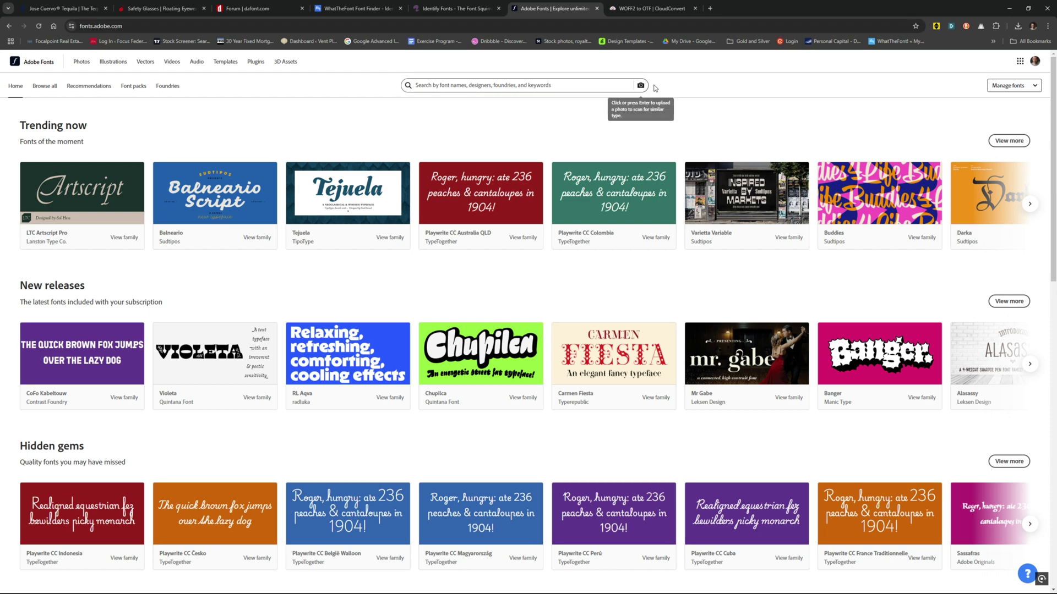
{"action": "left_click", "coordinate": [641, 88]}
{"action": "left_click", "coordinate": [128, 57]}
{"action": "left_click", "coordinate": [985, 581]}
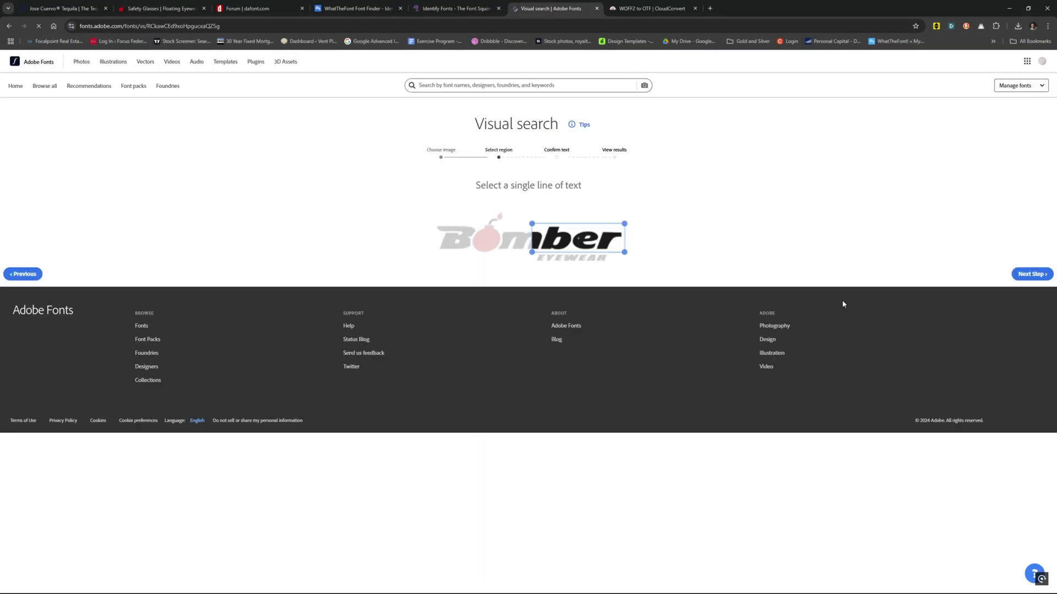
Limit the search region to the EYEWEAR line, confirm the recognized text and show the similar fonts.
{"action": "left_click_drag", "start_coordinate": [532, 223], "coordinate": [535, 252]}
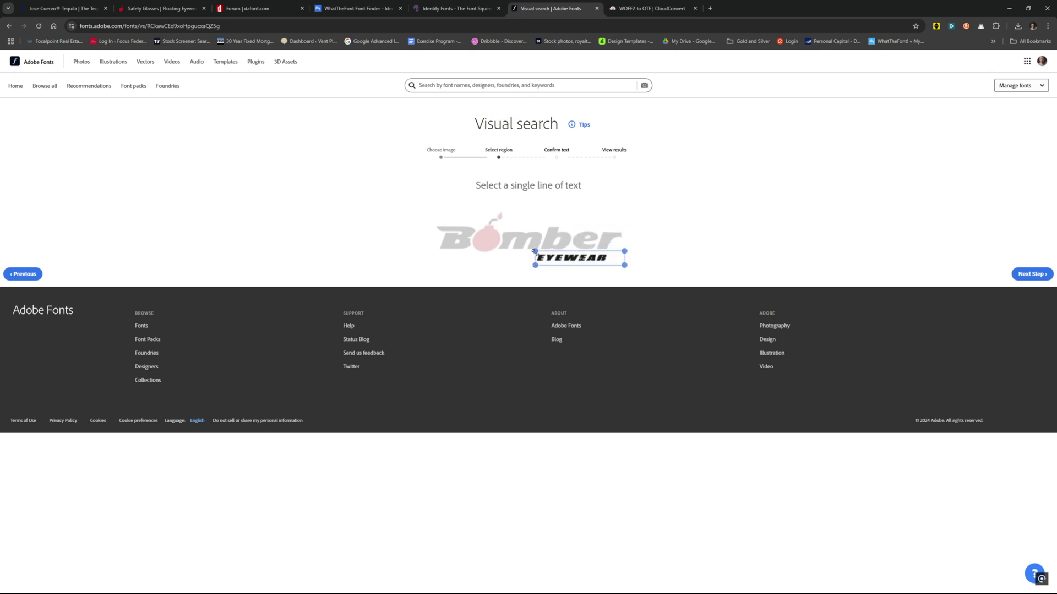
{"action": "left_click", "coordinate": [1032, 274]}
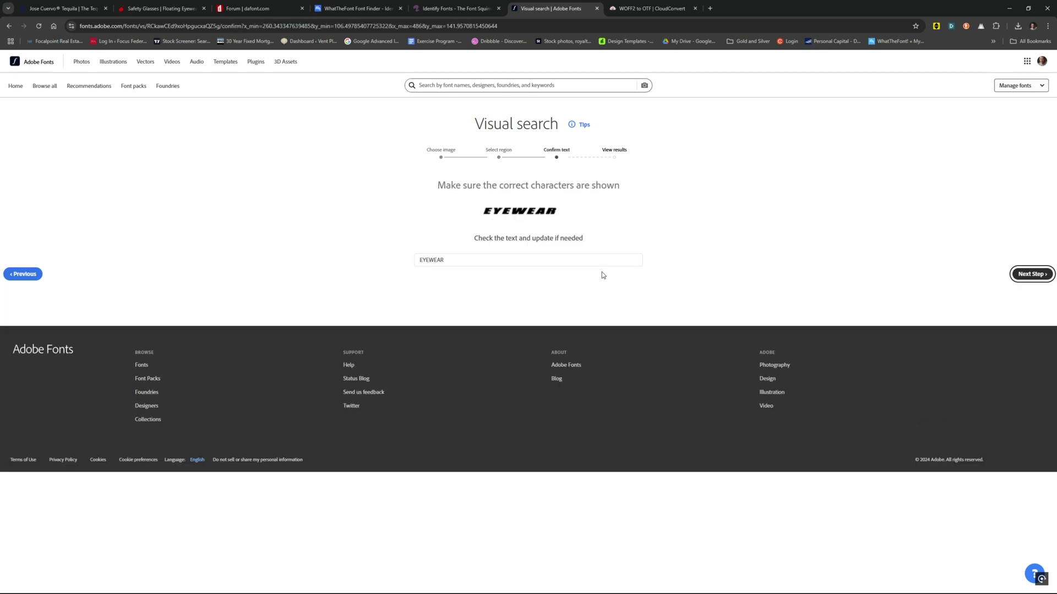
{"action": "left_click", "coordinate": [1024, 278]}
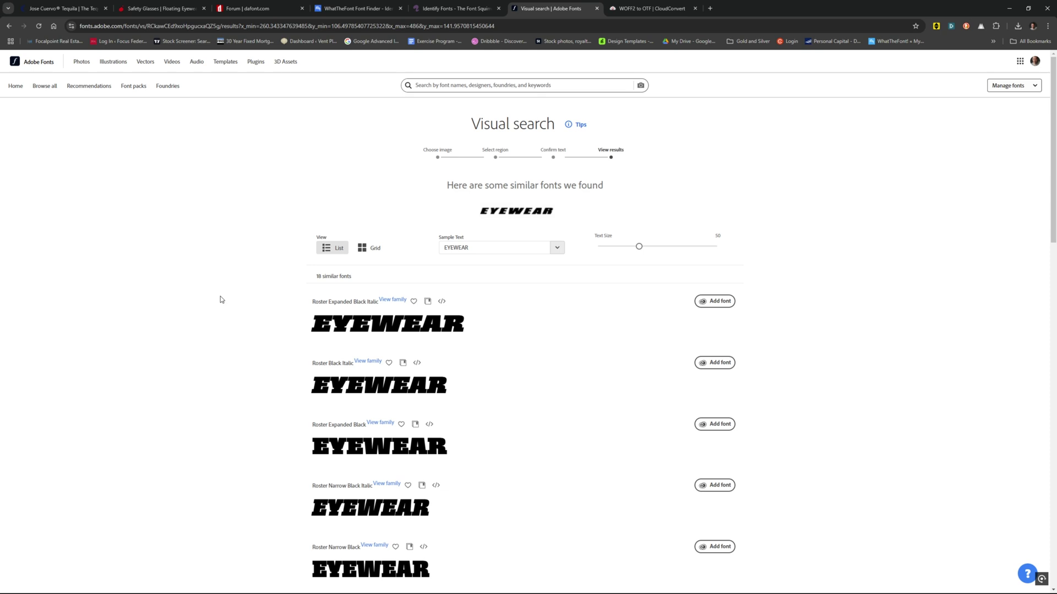
Look through the similar fonts found by Adobe Fonts and compare their samples with the EYEWEAR lettering.
{"action": "scroll", "coordinate": [220, 298], "scroll_direction": "down", "scroll_amount": 4}
{"action": "scroll", "coordinate": [286, 385], "scroll_direction": "down", "scroll_amount": 6}
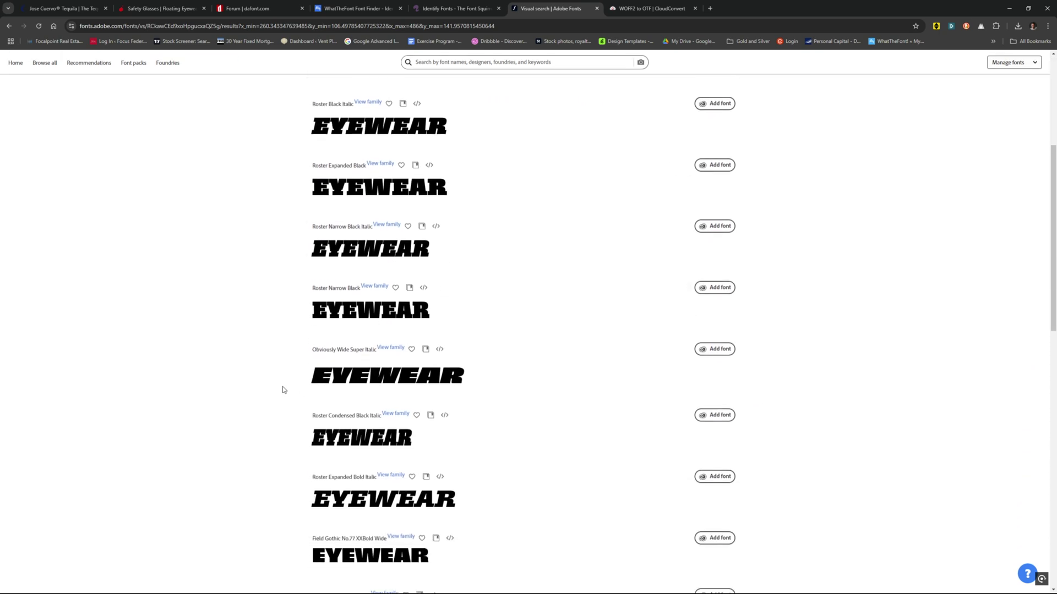
{"action": "scroll", "coordinate": [301, 313], "scroll_direction": "down", "scroll_amount": 2}
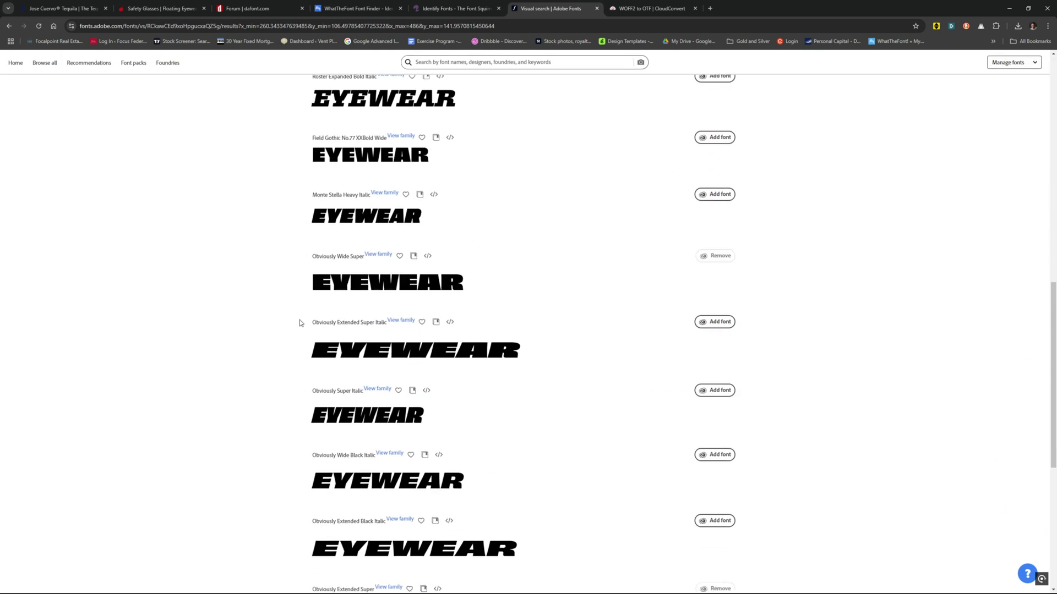
{"action": "scroll", "coordinate": [309, 275], "scroll_direction": "up", "scroll_amount": 2}
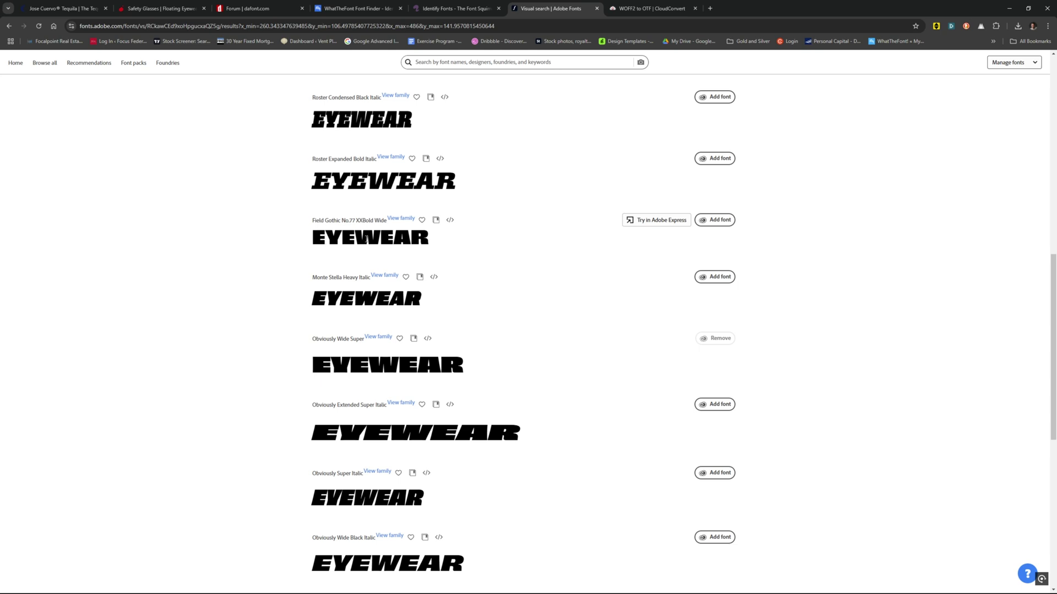
{"action": "scroll", "coordinate": [331, 248], "scroll_direction": "down", "scroll_amount": 2}
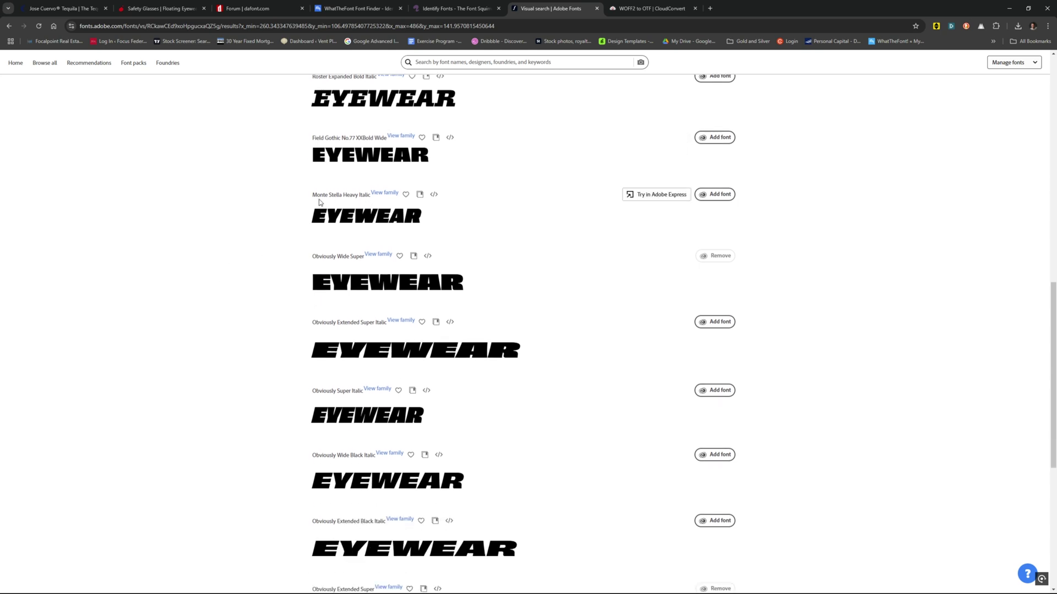
{"action": "scroll", "coordinate": [287, 228], "scroll_direction": "down", "scroll_amount": 2}
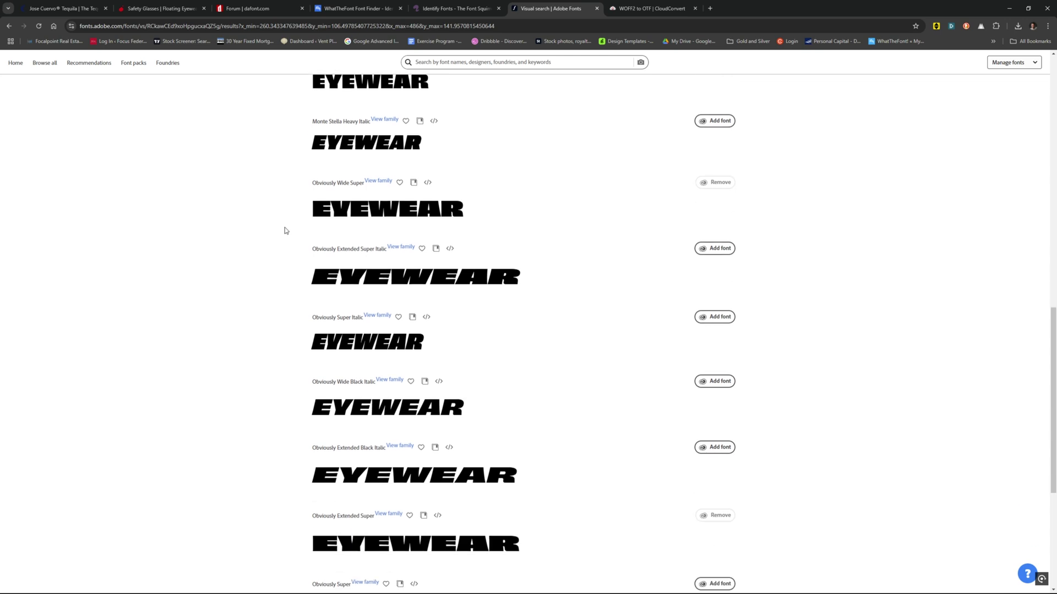
{"action": "scroll", "coordinate": [330, 187], "scroll_direction": "down", "scroll_amount": 3}
{"action": "scroll", "coordinate": [316, 211], "scroll_direction": "down", "scroll_amount": 2}
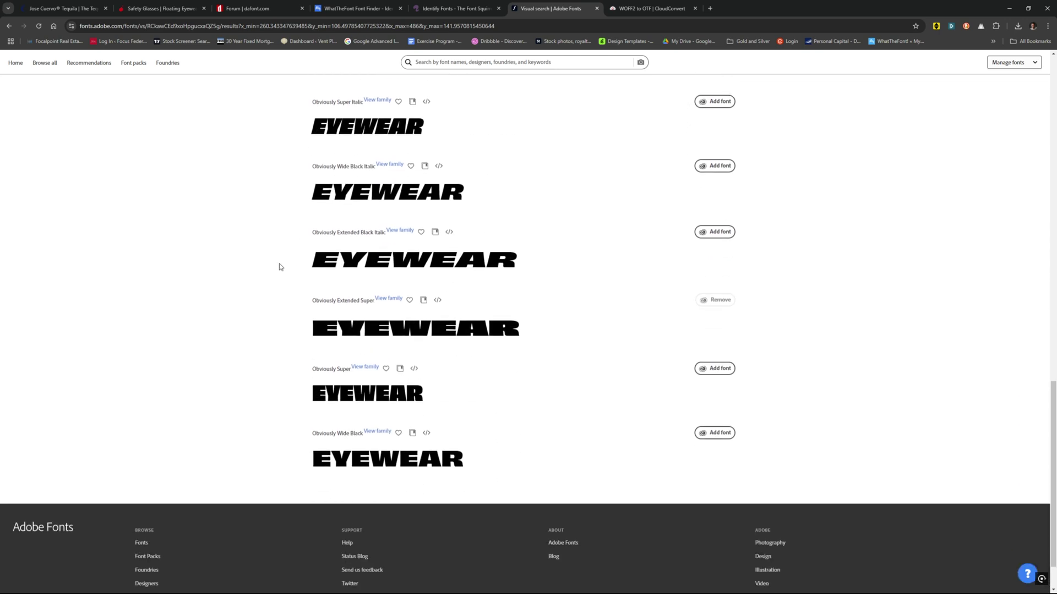
{"action": "scroll", "coordinate": [300, 248], "scroll_direction": "up", "scroll_amount": 4}
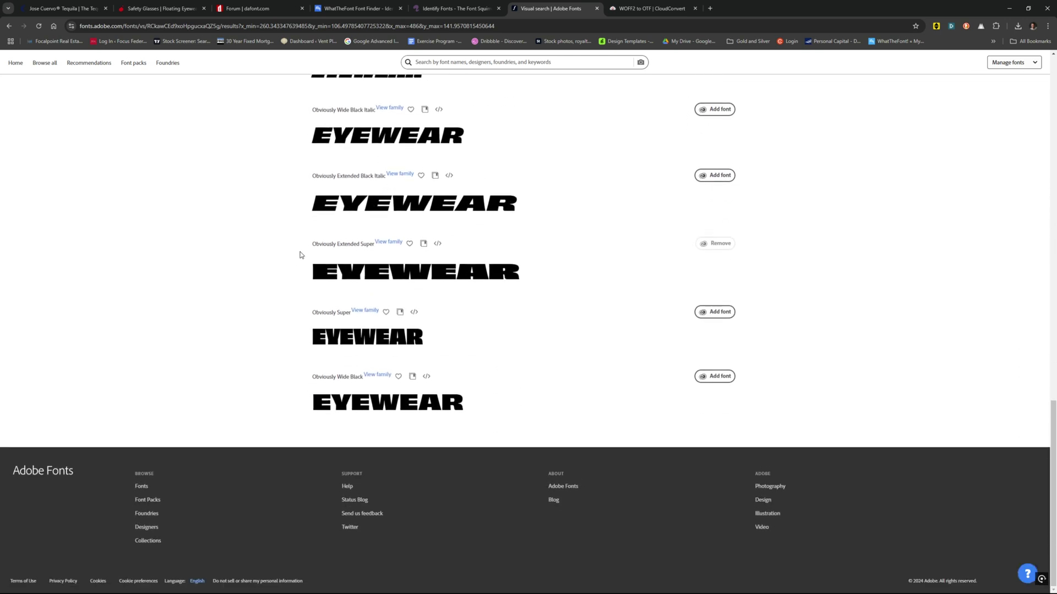
{"action": "scroll", "coordinate": [300, 253], "scroll_direction": "up", "scroll_amount": 12}
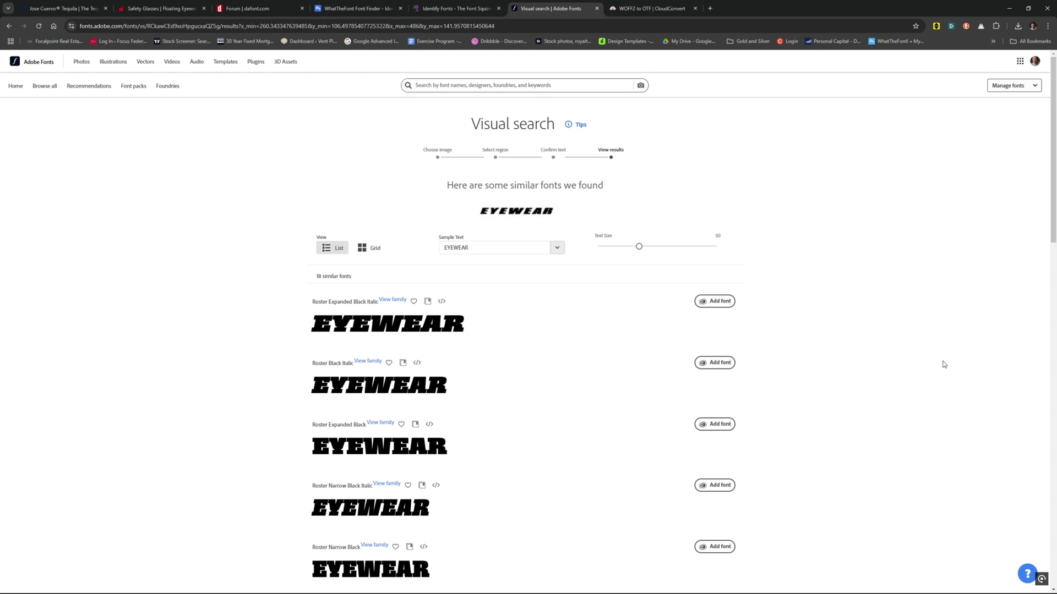
Enlarge the WhatTheFont samples to 160px and open the High Swift Rounded sample image at full size in its own tab.
{"action": "mouse_move", "coordinate": [713, 337]}
{"action": "left_click", "coordinate": [349, 10]}
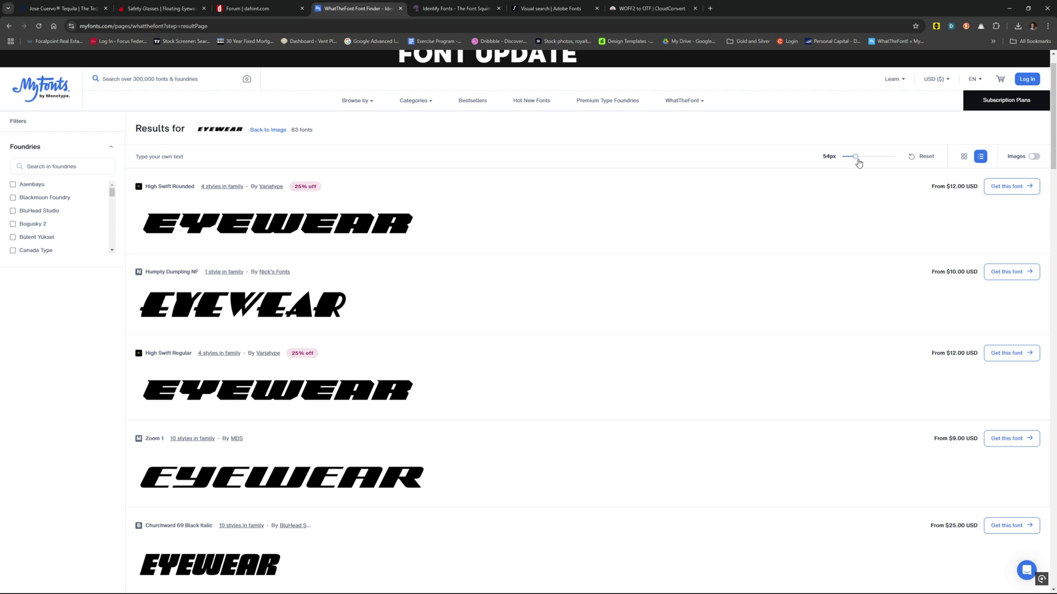
{"action": "left_click_drag", "start_coordinate": [856, 157], "coordinate": [895, 156]}
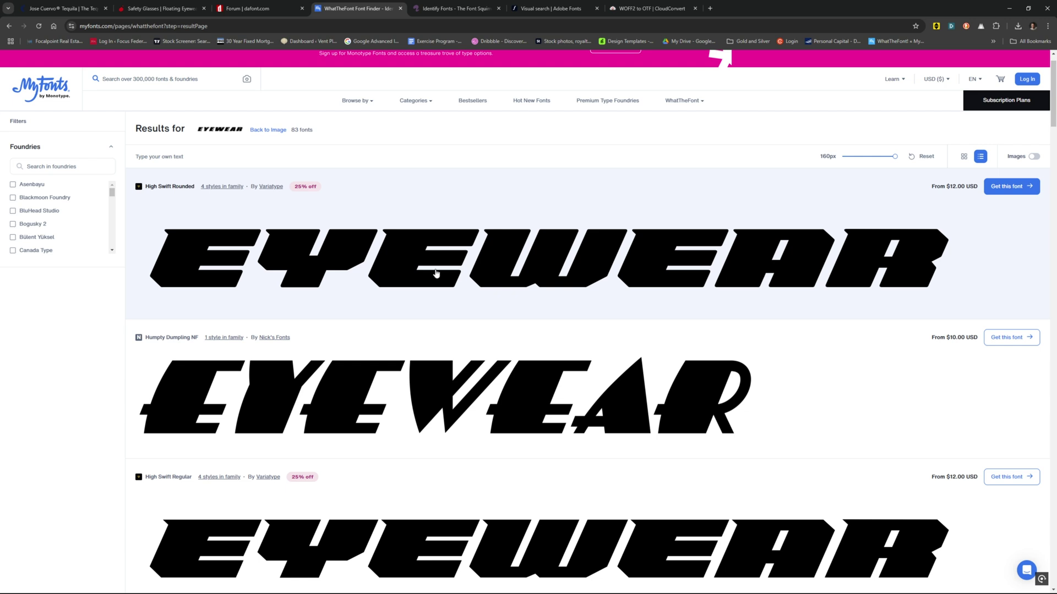
{"action": "right_click", "coordinate": [402, 258]}
{"action": "left_click", "coordinate": [435, 269]}
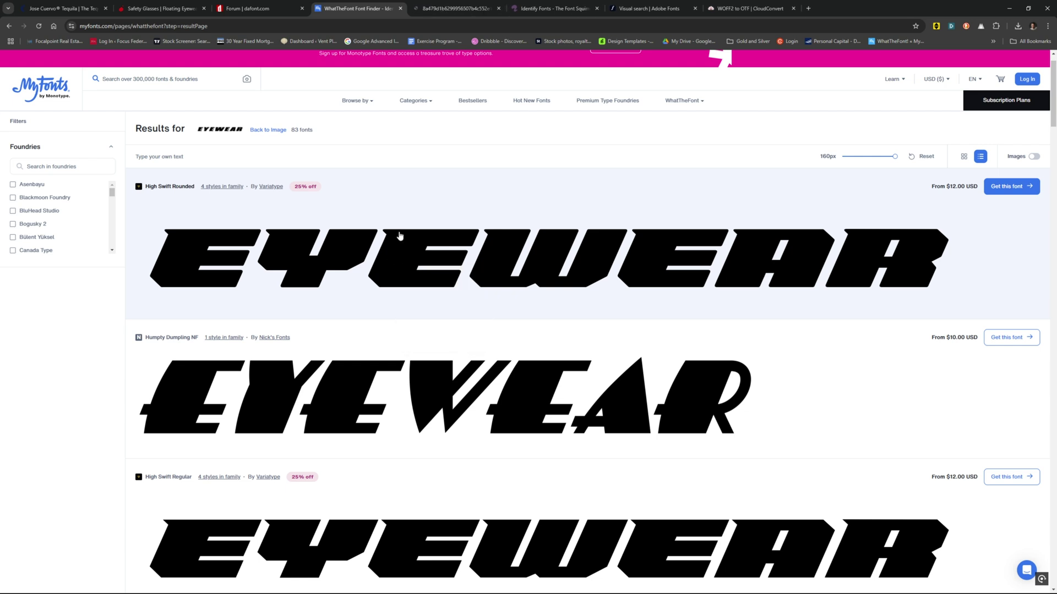
{"action": "key", "text": "ctrl+Tab"}
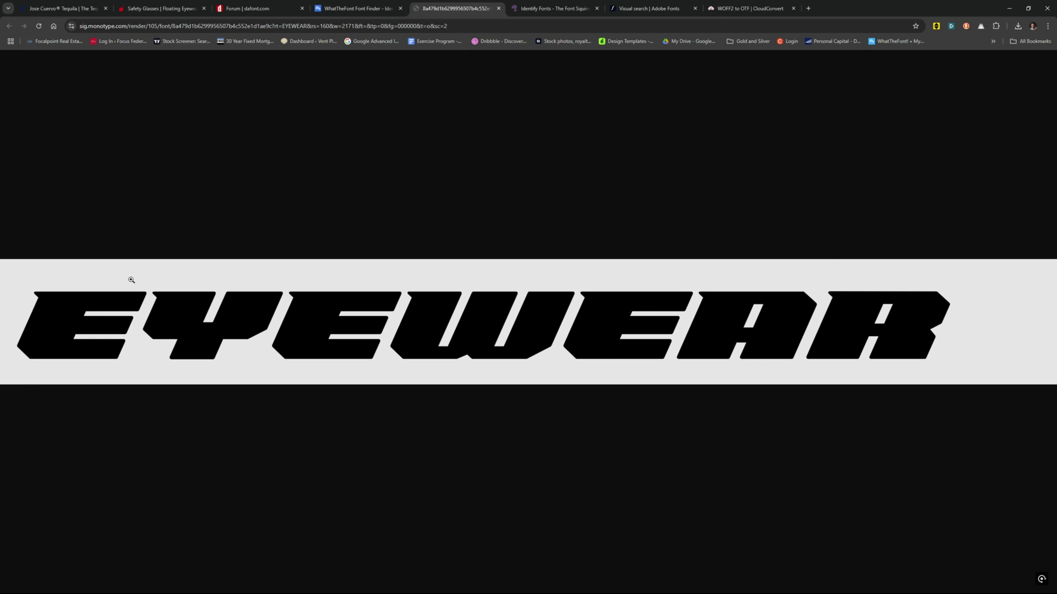
{"action": "left_click", "coordinate": [221, 363]}
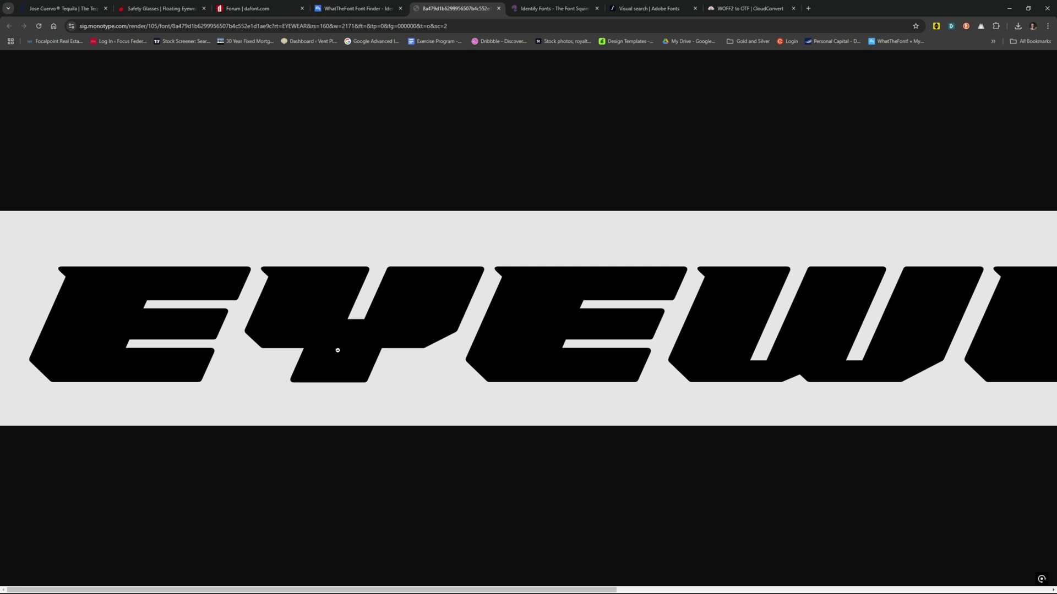
{"action": "right_click", "coordinate": [339, 348]}
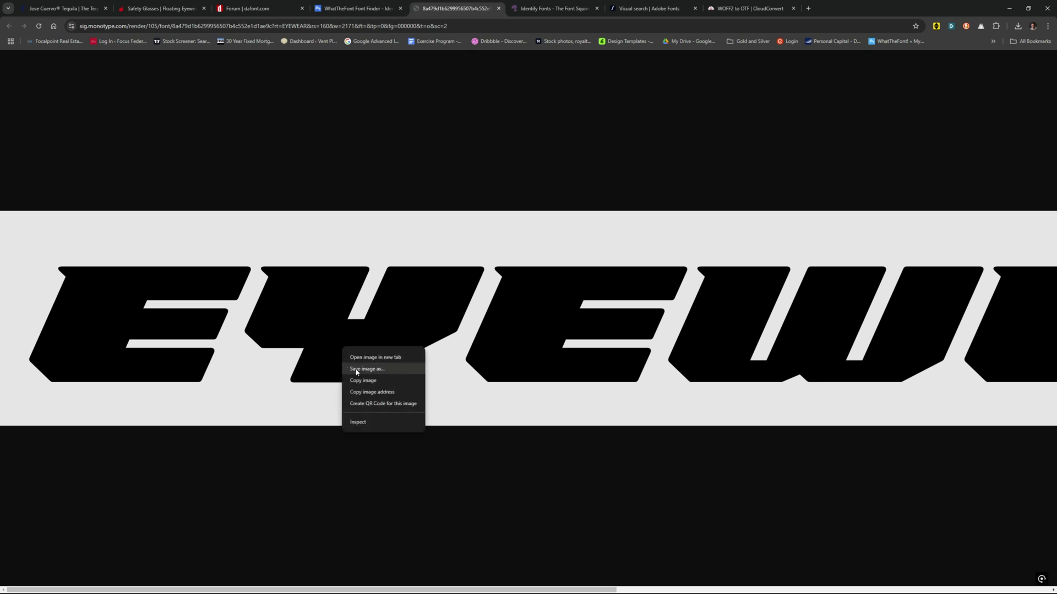
{"action": "left_click", "coordinate": [357, 370]}
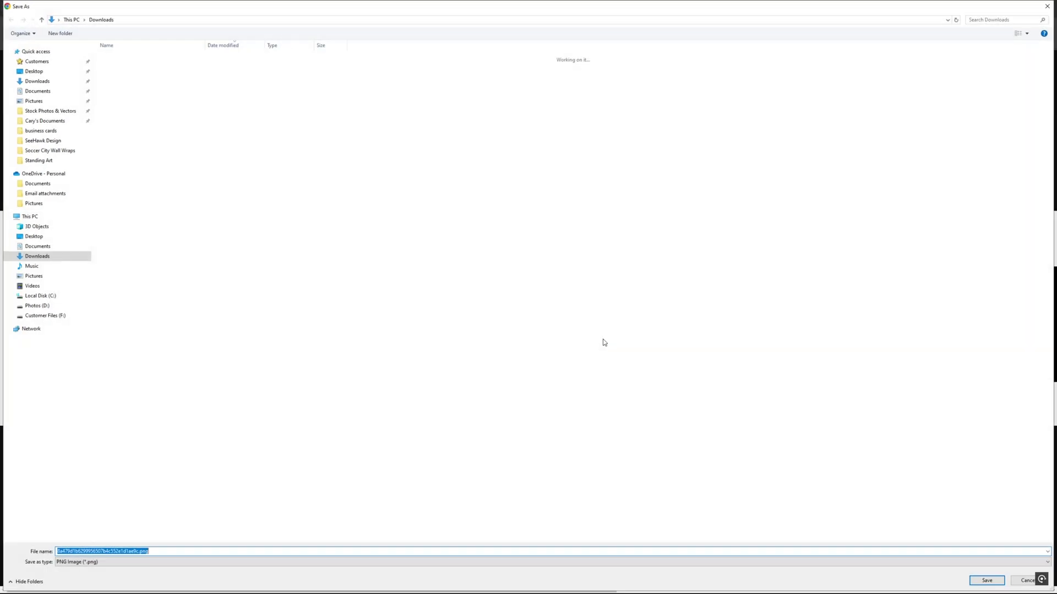
{"action": "left_click", "coordinate": [1023, 580]}
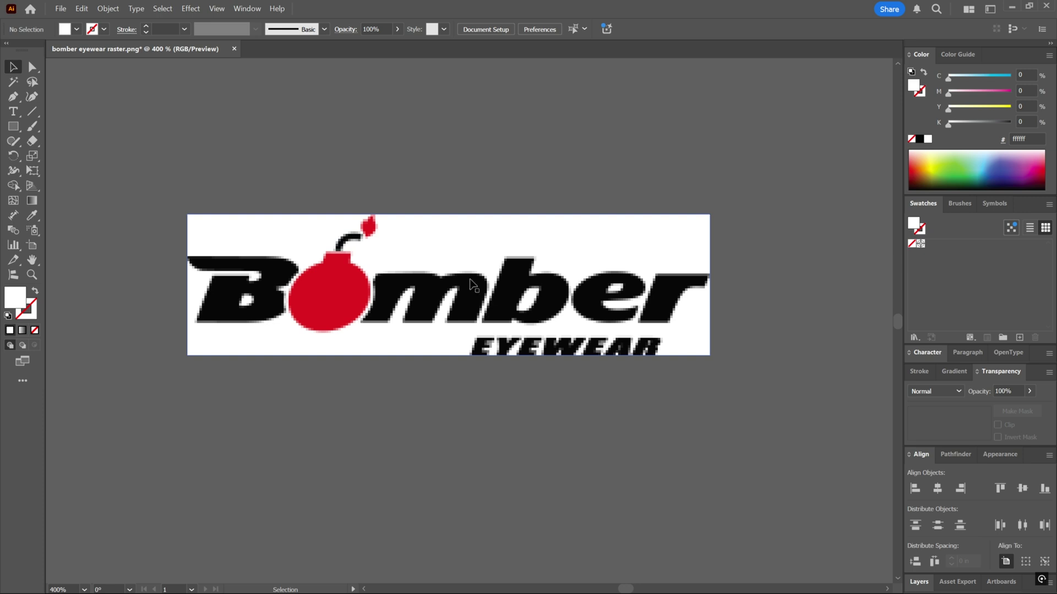
In Illustrator, place a copy of the Bomber Eyewear raster below the original and image-trace it with the 3 Colors preset.
{"action": "left_click_drag", "start_coordinate": [467, 280], "coordinate": [471, 432]}
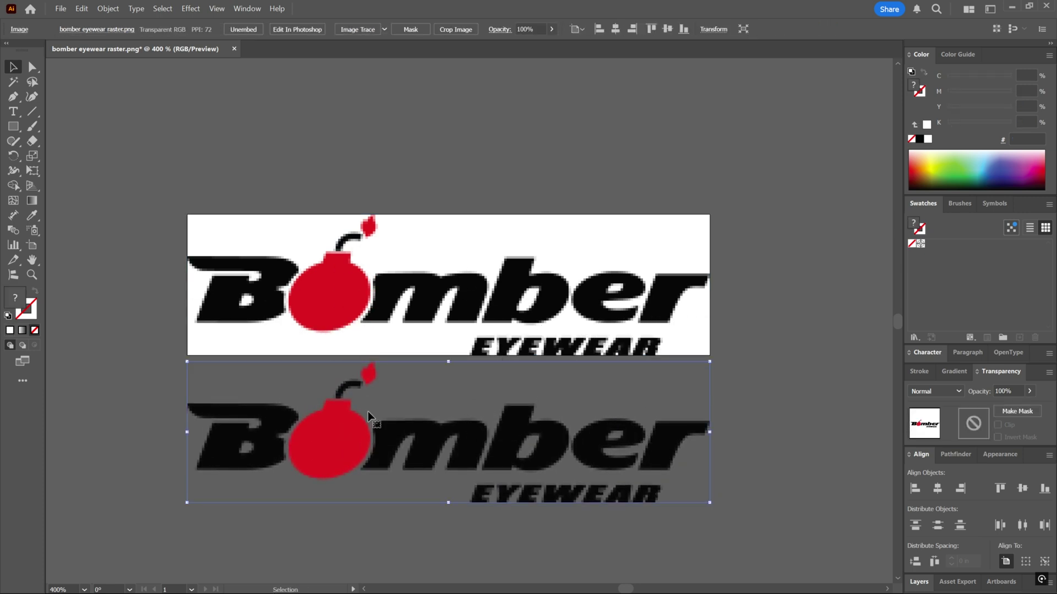
{"action": "left_click", "coordinate": [384, 31]}
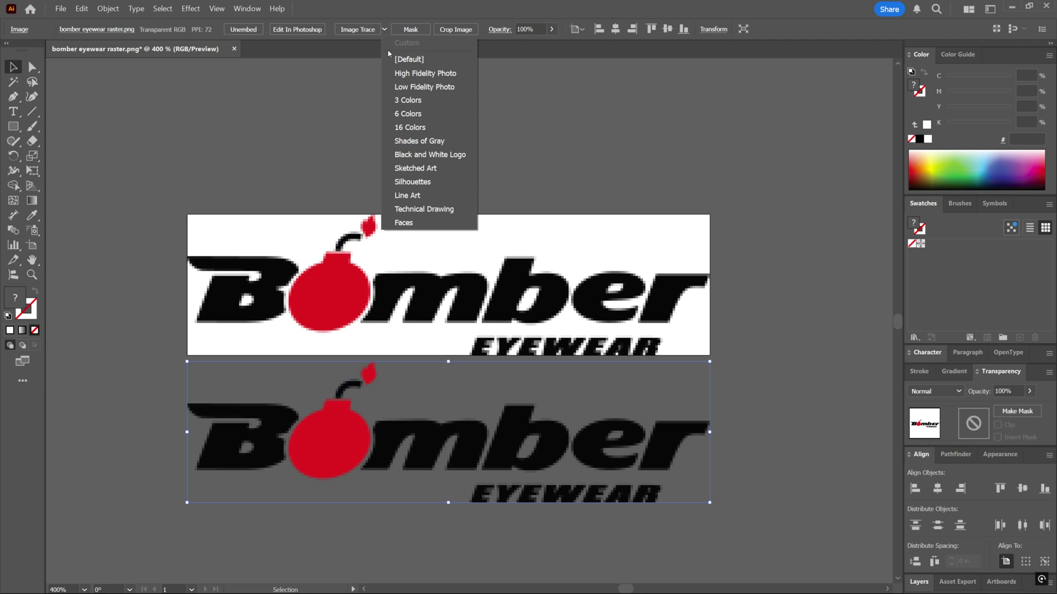
{"action": "left_click", "coordinate": [407, 100]}
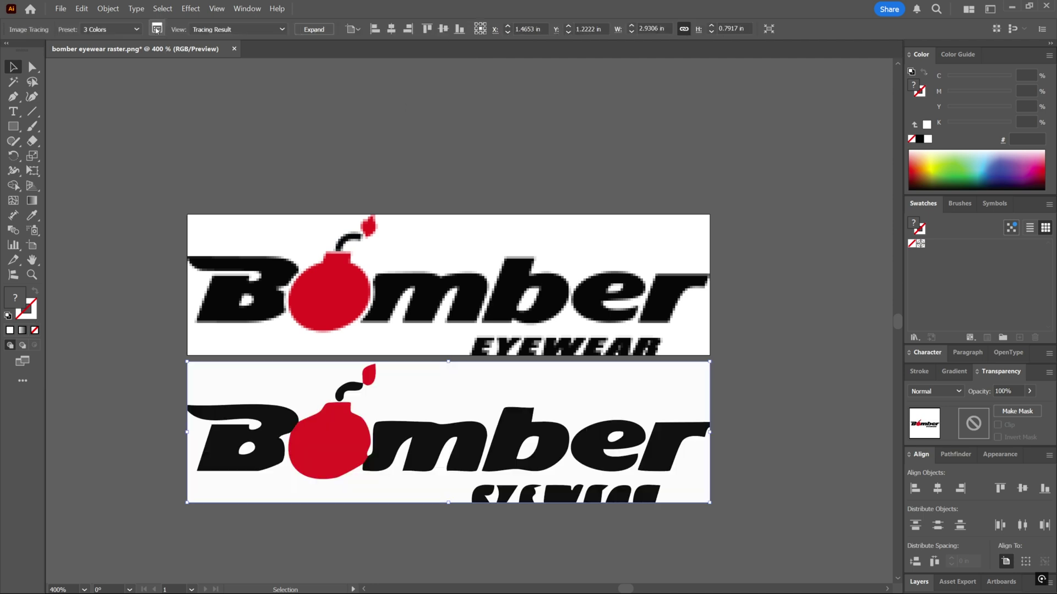
Set the image trace of the copy to Paths 92%, Corners 100% and Noise 1 px.
{"action": "left_click", "coordinate": [156, 30]}
{"action": "left_click_drag", "start_coordinate": [497, 145], "coordinate": [785, 124]}
{"action": "left_click", "coordinate": [824, 272]}
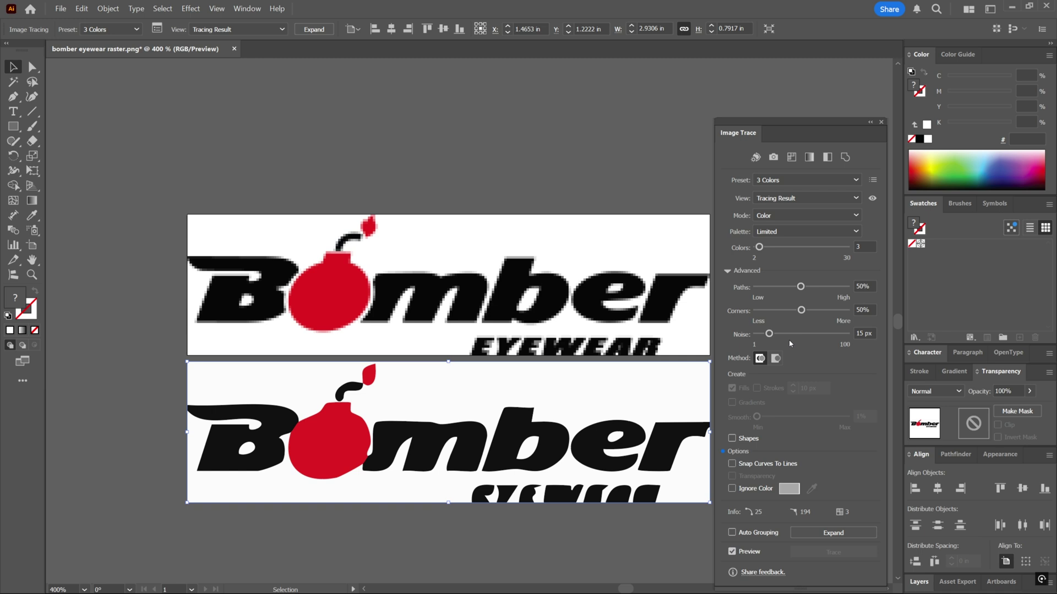
{"action": "left_click_drag", "start_coordinate": [801, 286], "coordinate": [838, 286]}
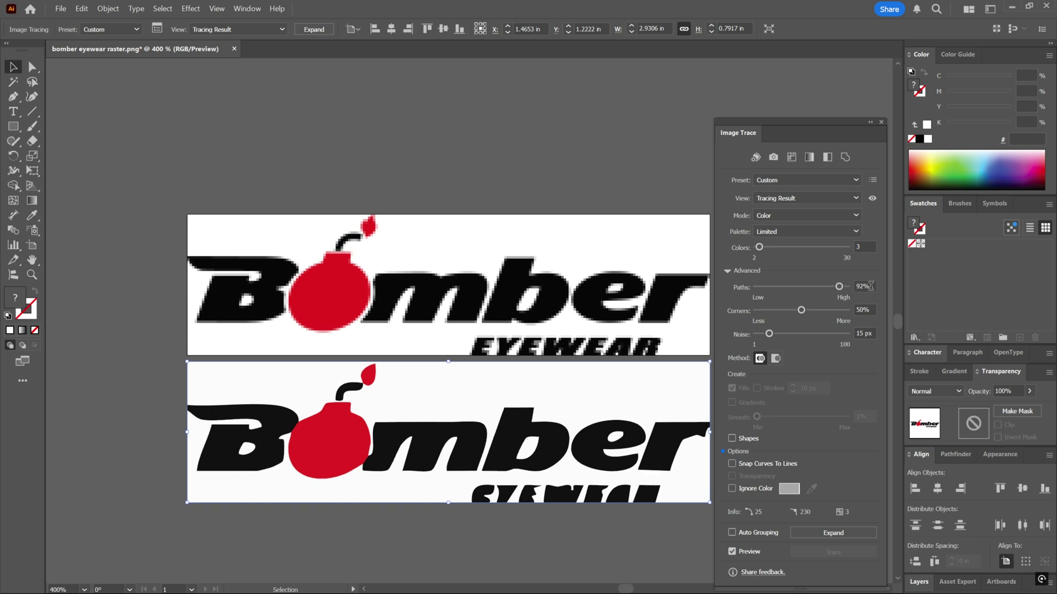
{"action": "mouse_move", "coordinate": [801, 311]}
{"action": "left_mouse_down"}
{"action": "mouse_move", "coordinate": [755, 311]}
{"action": "mouse_move", "coordinate": [847, 311]}
{"action": "left_mouse_up"}
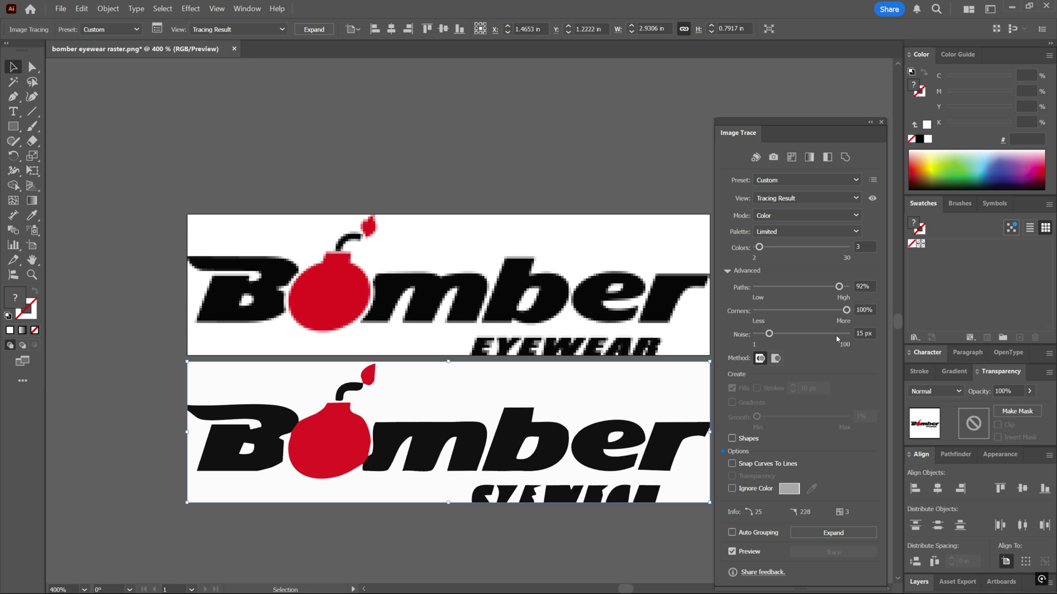
{"action": "left_click_drag", "start_coordinate": [768, 335], "coordinate": [755, 335]}
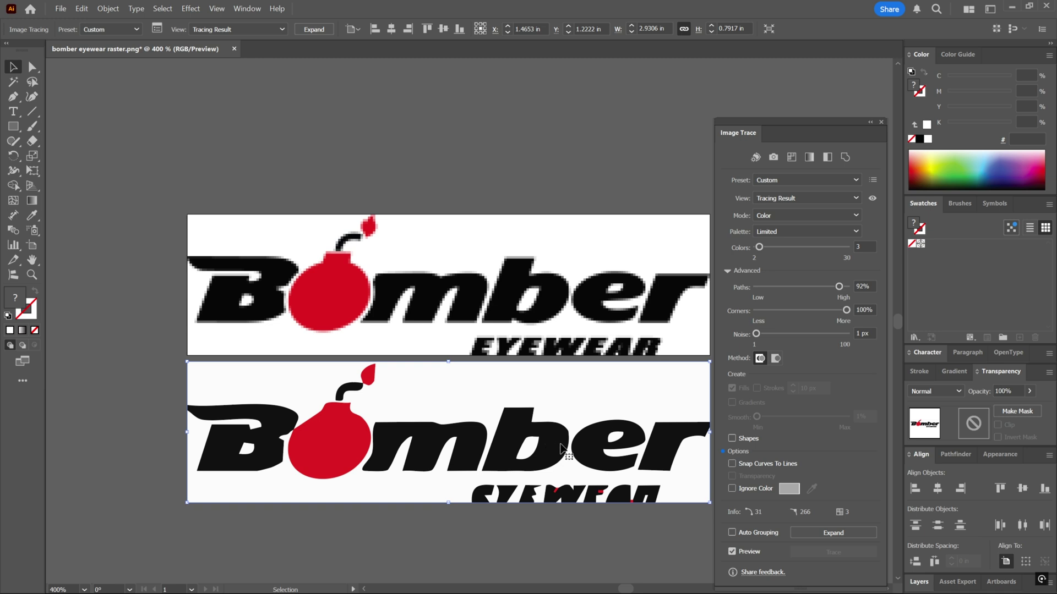
{"action": "left_click", "coordinate": [882, 124]}
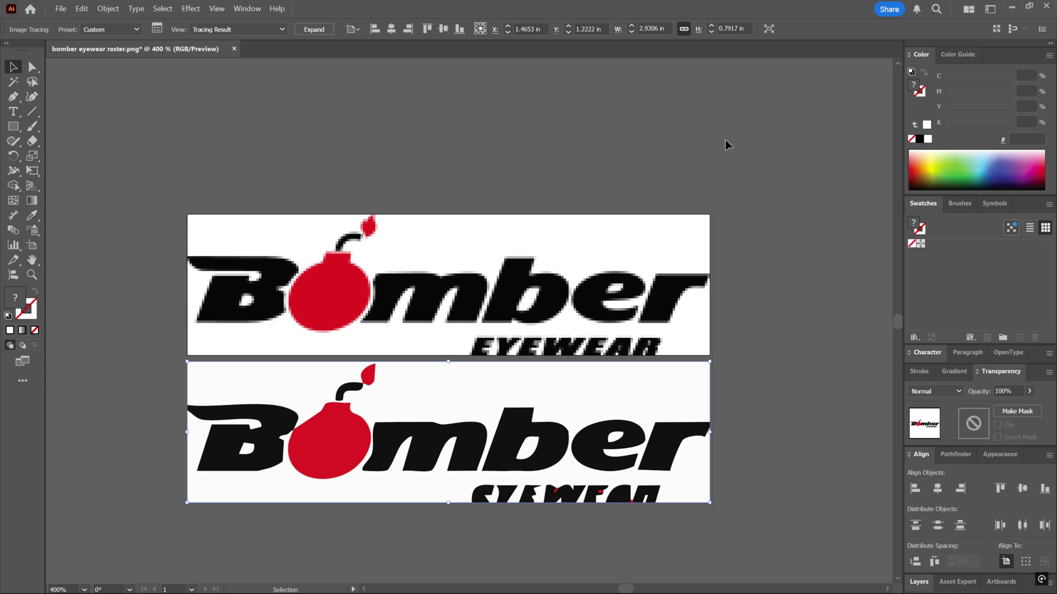
Delete the traced copy of the Bomber Eyewear logo below the original.
{"action": "left_click", "coordinate": [727, 143]}
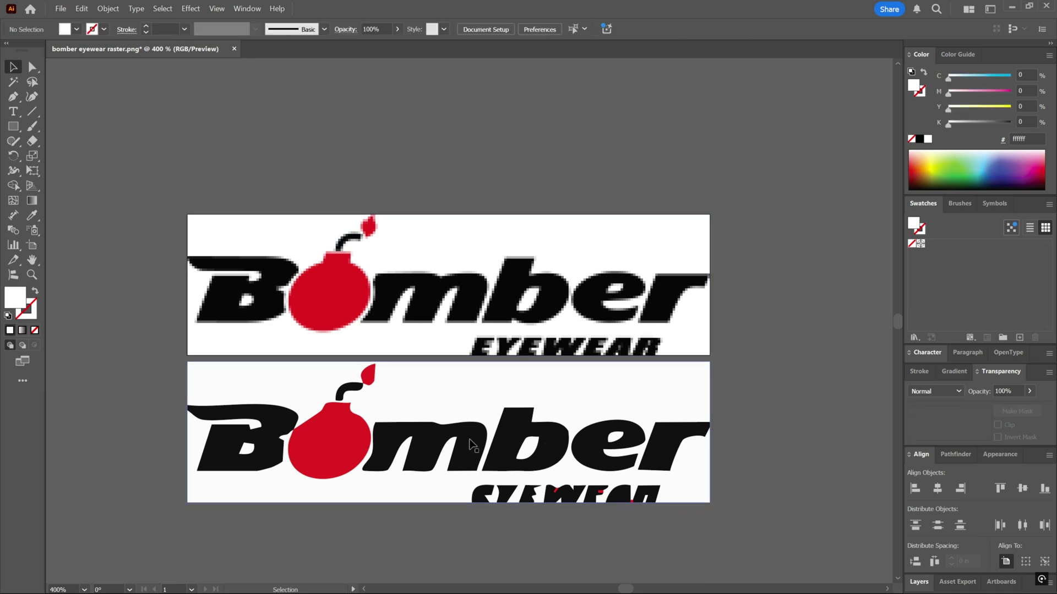
{"action": "left_click", "coordinate": [390, 468]}
{"action": "key", "text": "Delete"}
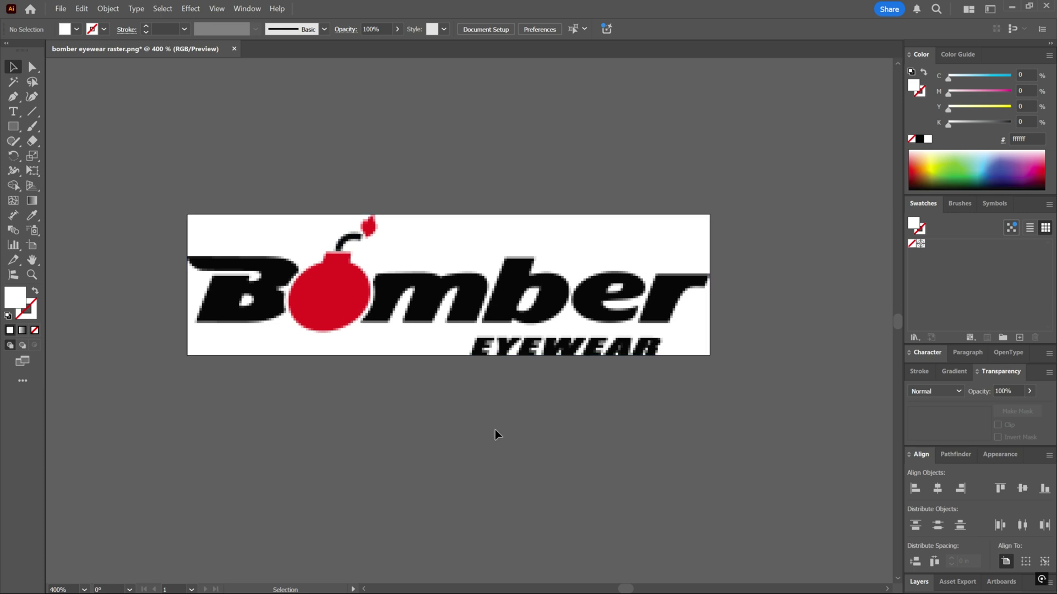
Examine the brush-textured edges of the letters in the large EYEWEAR rough-font image above the Bomber Eyewear logo.
{"action": "scroll", "coordinate": [495, 430], "scroll_direction": "up", "scroll_amount": 10}
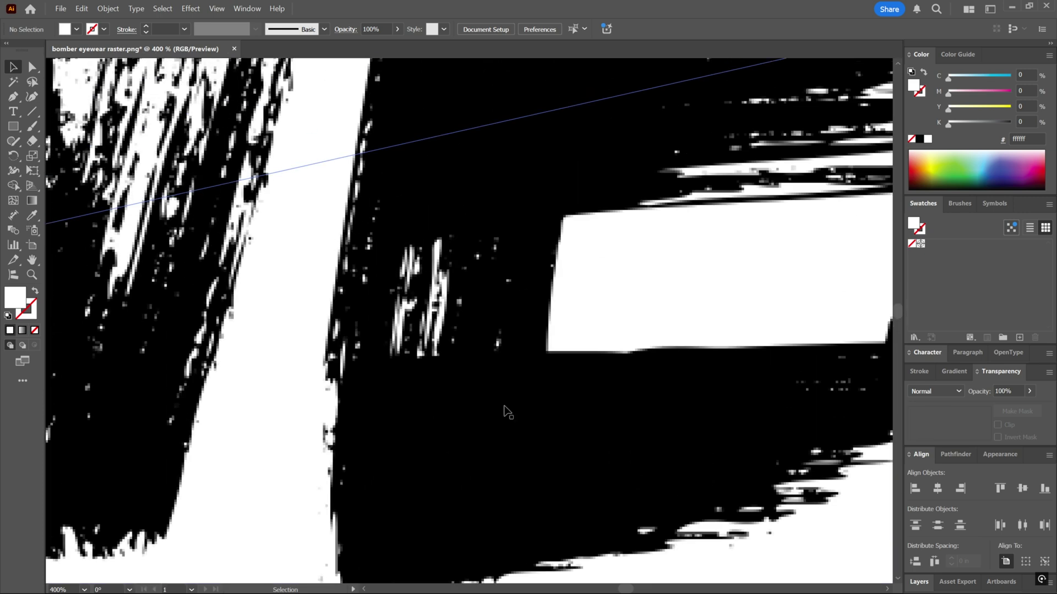
{"action": "scroll", "coordinate": [507, 412], "scroll_direction": "up", "scroll_amount": 3}
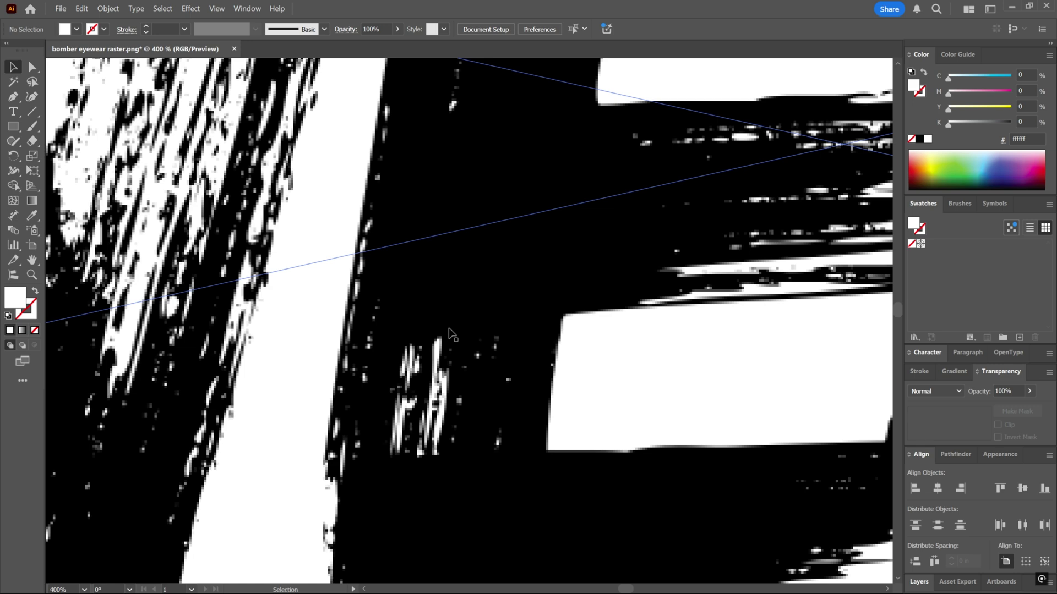
{"action": "scroll", "coordinate": [448, 333], "scroll_direction": "down", "scroll_amount": 2}
{"action": "scroll", "coordinate": [450, 352], "scroll_direction": "left", "scroll_amount": 2}
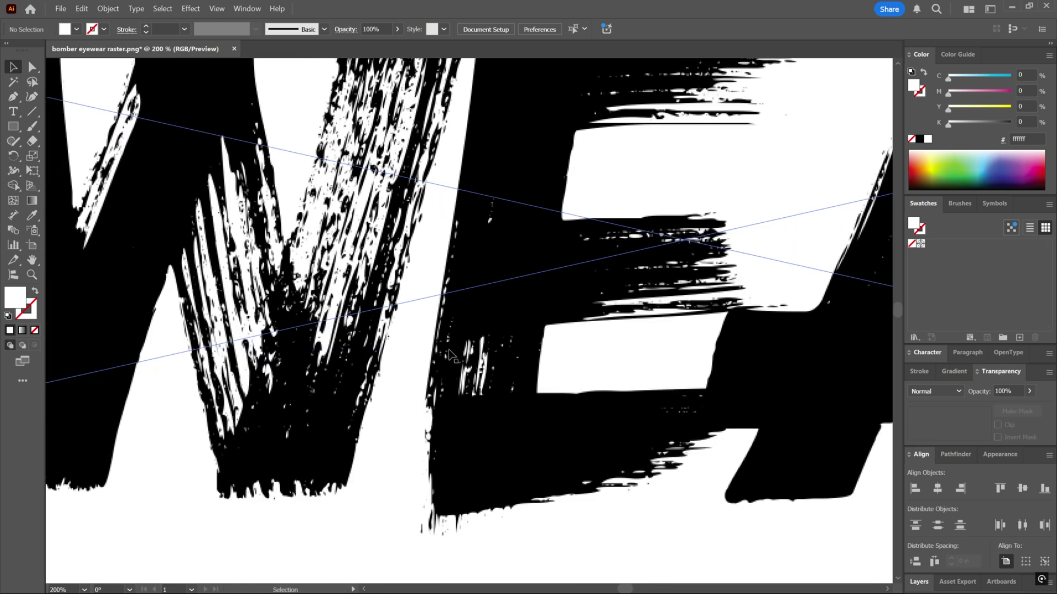
{"action": "scroll", "coordinate": [450, 355], "scroll_direction": "up", "scroll_amount": 2}
{"action": "scroll", "coordinate": [418, 357], "scroll_direction": "left", "scroll_amount": 6}
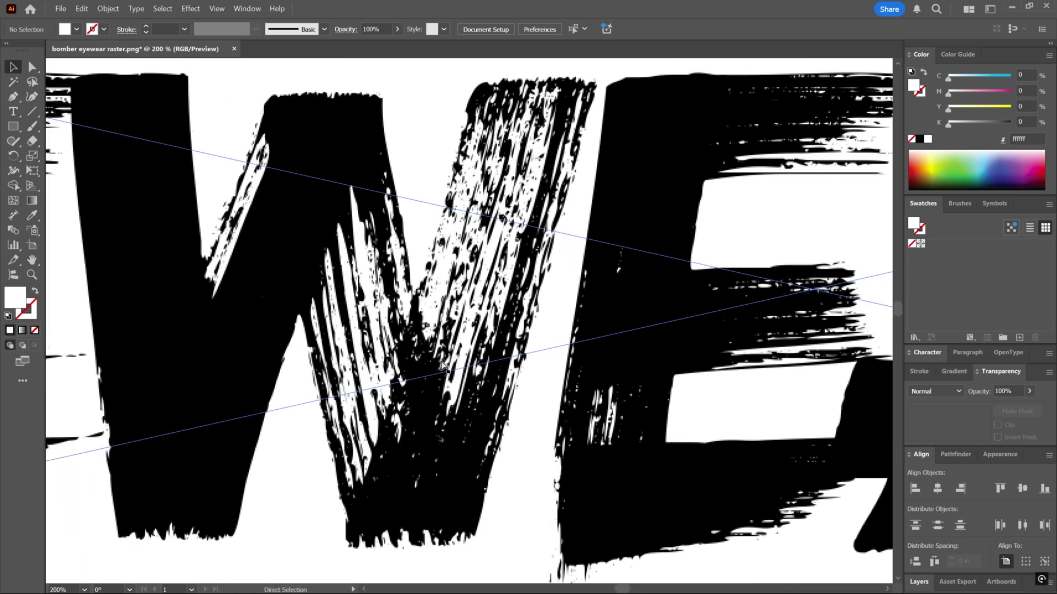
{"action": "scroll", "coordinate": [333, 357], "scroll_direction": "left", "scroll_amount": 1}
{"action": "scroll", "coordinate": [330, 356], "scroll_direction": "left", "scroll_amount": 1}
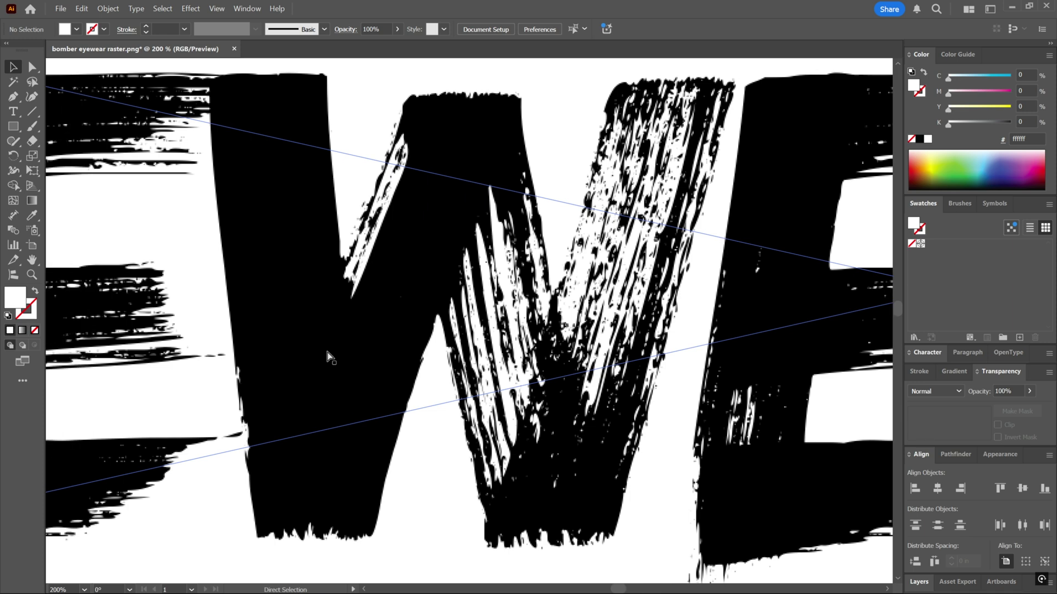
{"action": "scroll", "coordinate": [325, 347], "scroll_direction": "down", "scroll_amount": 3}
{"action": "scroll", "coordinate": [237, 366], "scroll_direction": "up", "scroll_amount": 1}
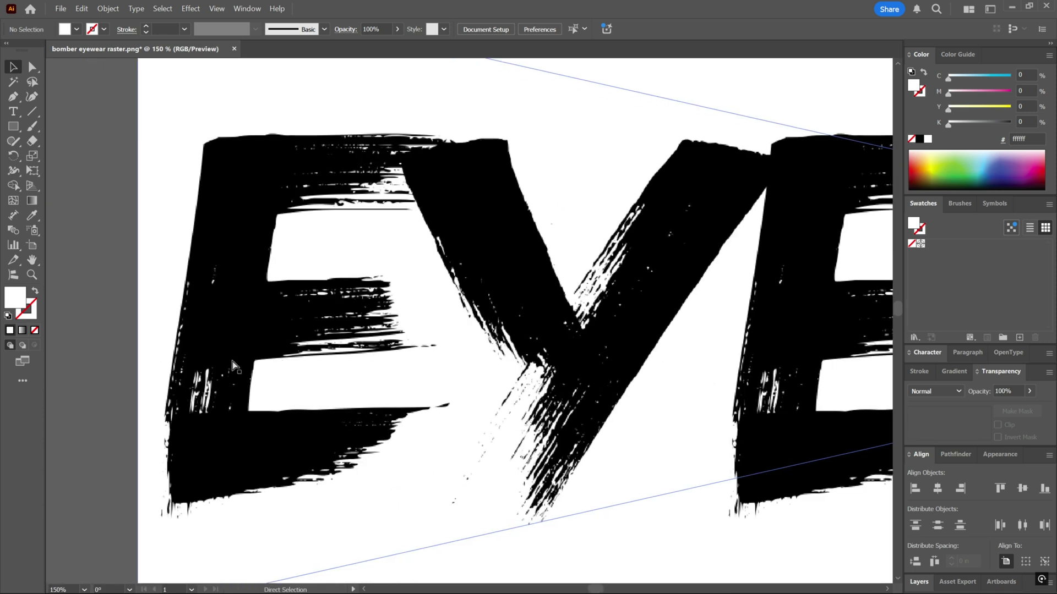
{"action": "scroll", "coordinate": [232, 361], "scroll_direction": "down", "scroll_amount": 3}
{"action": "scroll", "coordinate": [296, 412], "scroll_direction": "up", "scroll_amount": 2}
{"action": "scroll", "coordinate": [295, 412], "scroll_direction": "up", "scroll_amount": 4}
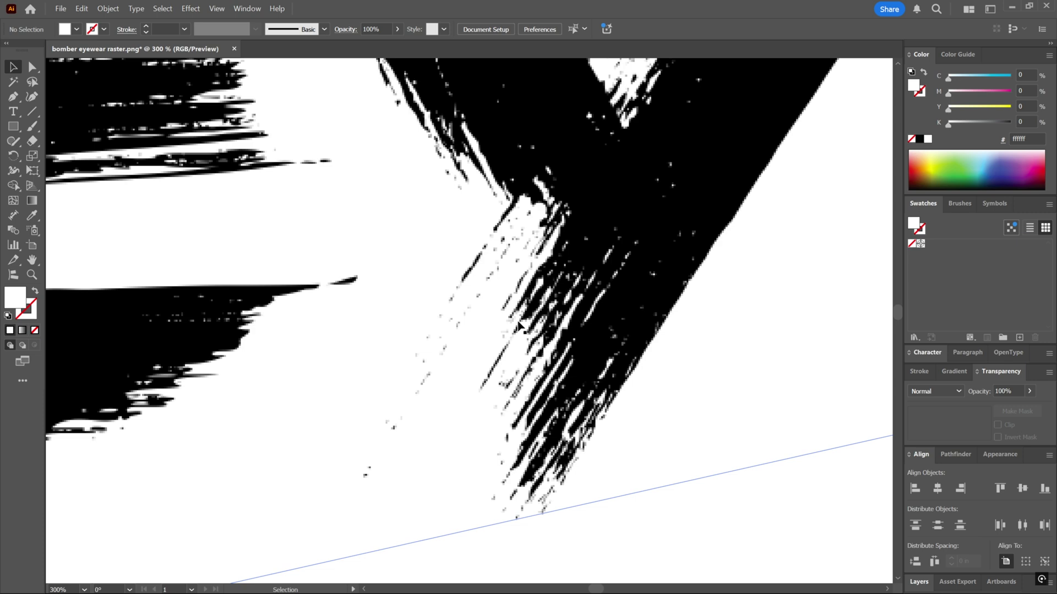
{"action": "scroll", "coordinate": [367, 365], "scroll_direction": "up", "scroll_amount": 2}
{"action": "scroll", "coordinate": [367, 364], "scroll_direction": "down", "scroll_amount": 7}
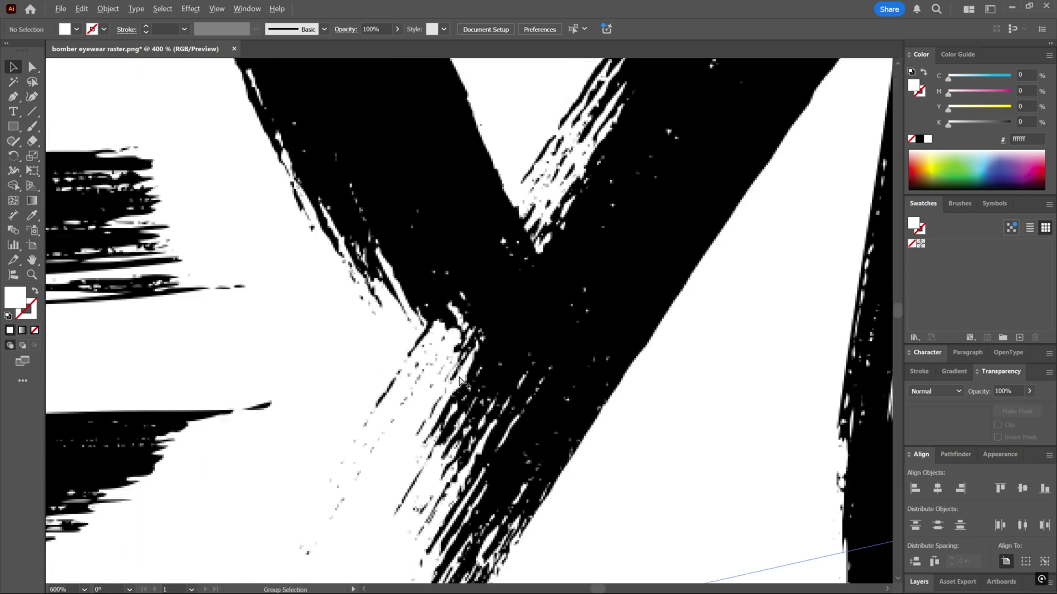
{"action": "scroll", "coordinate": [531, 394], "scroll_direction": "right", "scroll_amount": 4}
{"action": "scroll", "coordinate": [613, 391], "scroll_direction": "up", "scroll_amount": 2}
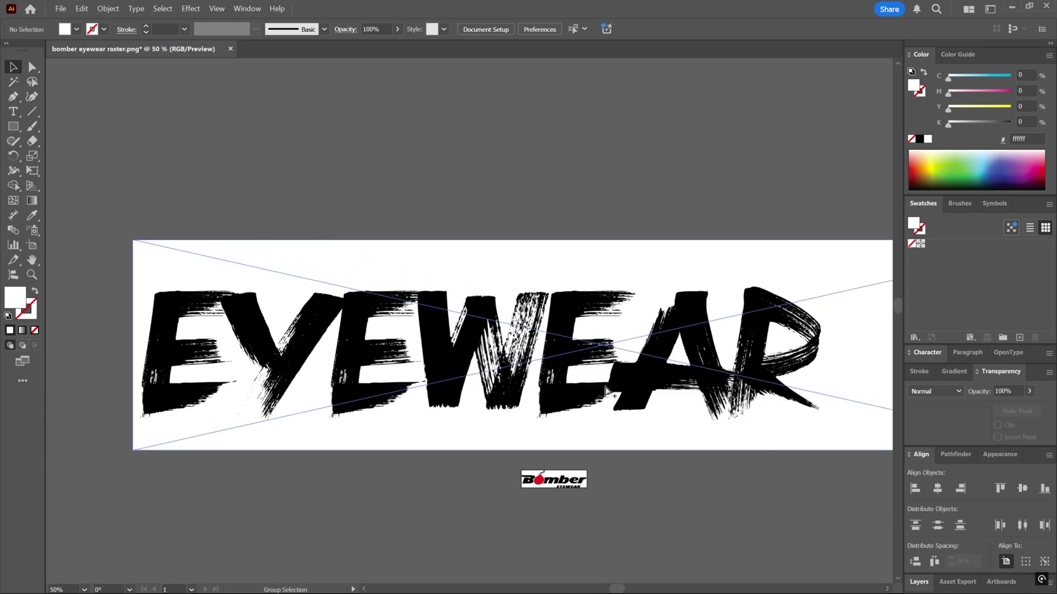
{"action": "scroll", "coordinate": [624, 408], "scroll_direction": "up", "scroll_amount": 1}
{"action": "scroll", "coordinate": [676, 399], "scroll_direction": "down", "scroll_amount": 2}
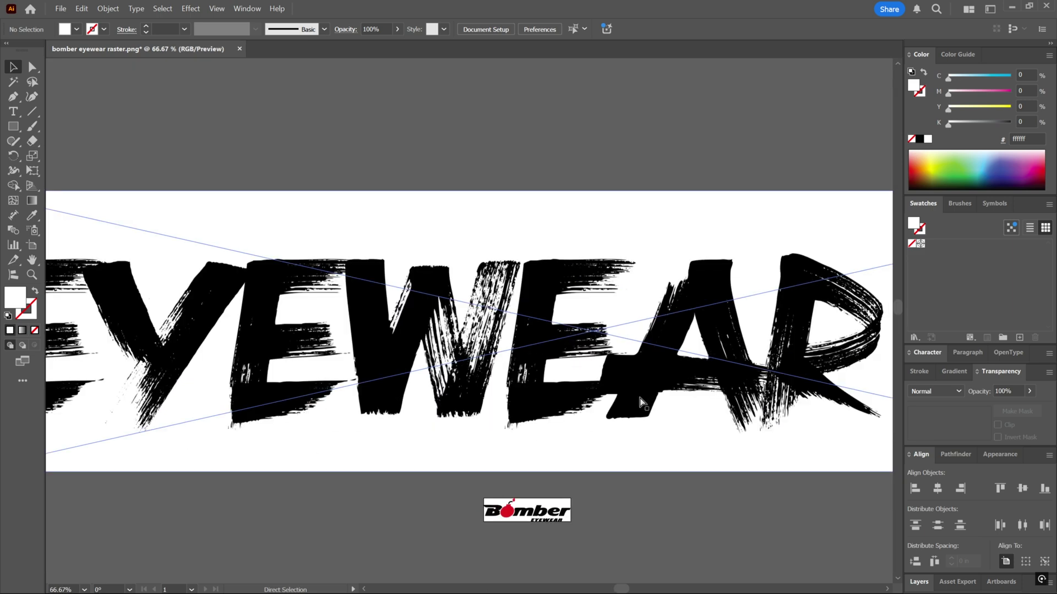
{"action": "scroll", "coordinate": [624, 405], "scroll_direction": "left", "scroll_amount": 4}
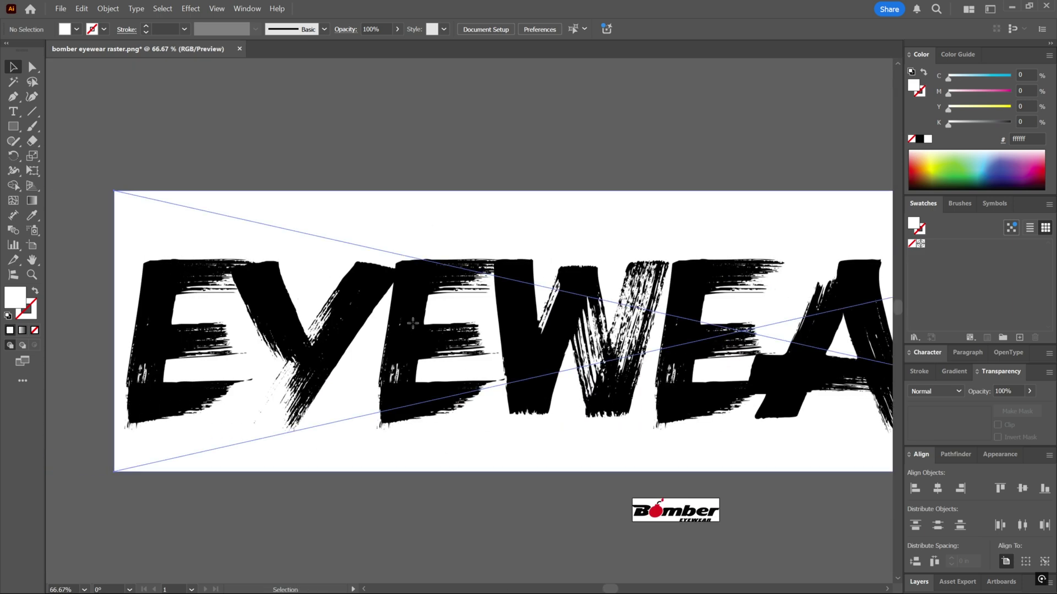
Image-trace the large EYEWEAR rough-font image with the Sketched Art preset.
{"action": "left_click", "coordinate": [443, 401]}
{"action": "scroll", "coordinate": [385, 396], "scroll_direction": "up", "scroll_amount": 2}
{"action": "scroll", "coordinate": [309, 374], "scroll_direction": "left", "scroll_amount": 3}
{"action": "scroll", "coordinate": [281, 357], "scroll_direction": "left", "scroll_amount": 3}
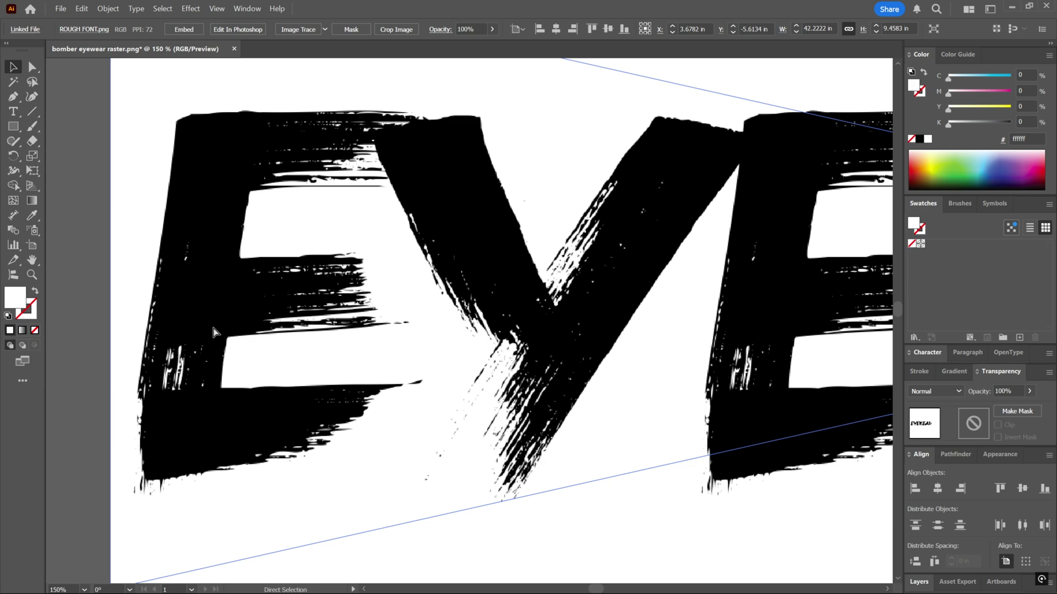
{"action": "scroll", "coordinate": [223, 305], "scroll_direction": "up", "scroll_amount": 1}
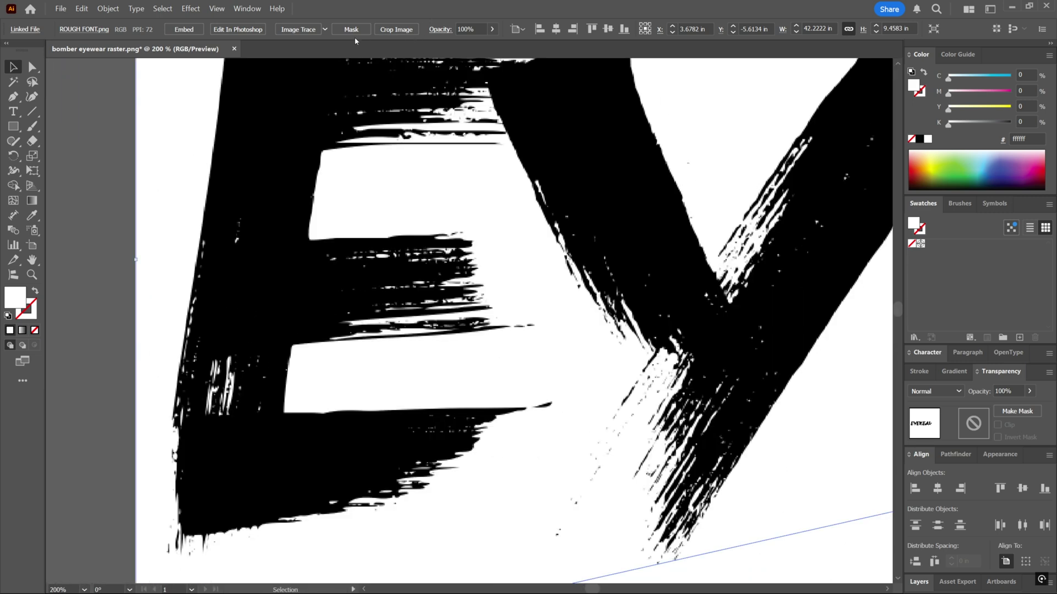
{"action": "left_click", "coordinate": [326, 29]}
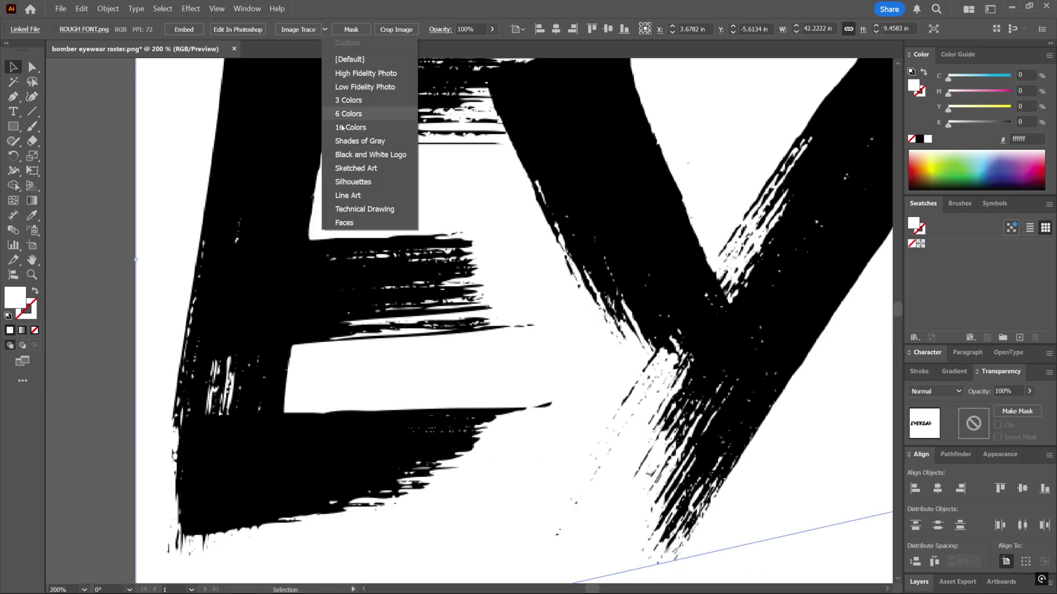
{"action": "left_click", "coordinate": [356, 168]}
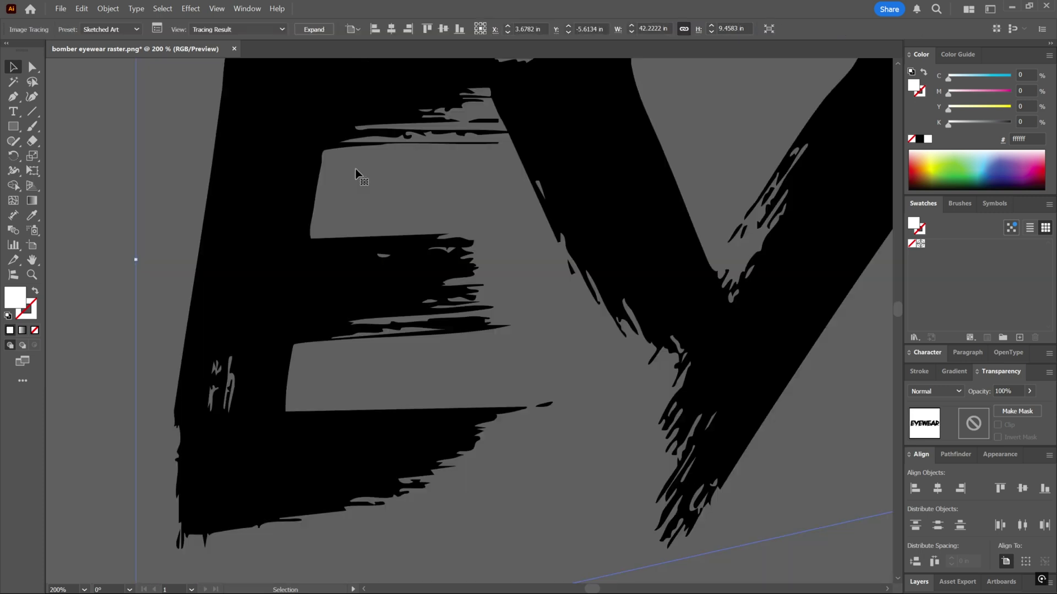
Set the EYEWEAR image trace to Noise 1 px and Paths 90%.
{"action": "scroll", "coordinate": [427, 385], "scroll_direction": "down", "scroll_amount": 3}
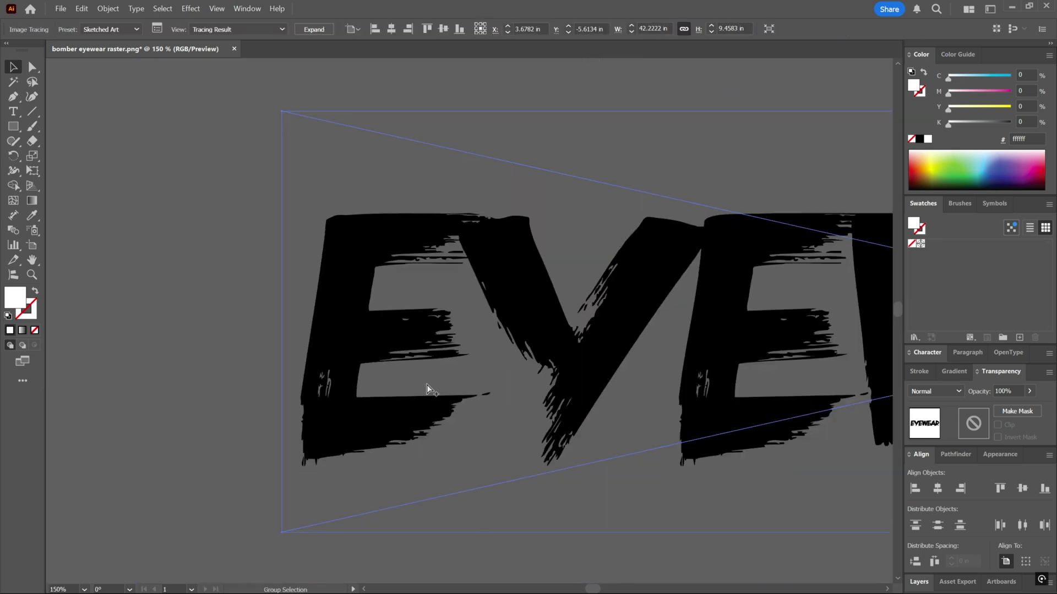
{"action": "scroll", "coordinate": [523, 394], "scroll_direction": "right", "scroll_amount": 5}
{"action": "scroll", "coordinate": [524, 394], "scroll_direction": "right", "scroll_amount": 5}
{"action": "scroll", "coordinate": [523, 394], "scroll_direction": "left", "scroll_amount": 10}
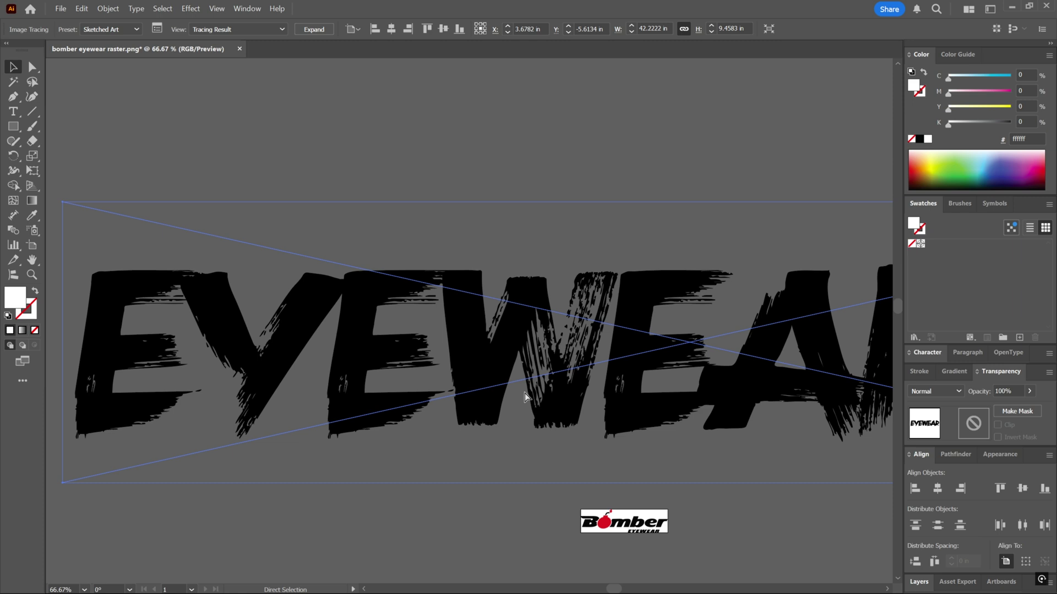
{"action": "left_click", "coordinate": [157, 29]}
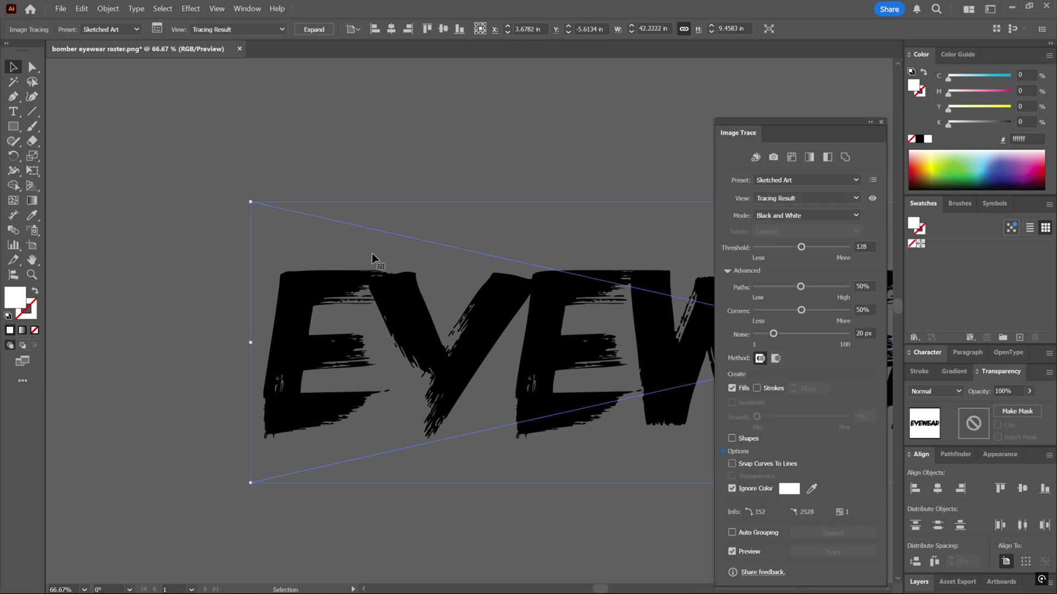
{"action": "left_click_drag", "start_coordinate": [773, 334], "coordinate": [755, 335]}
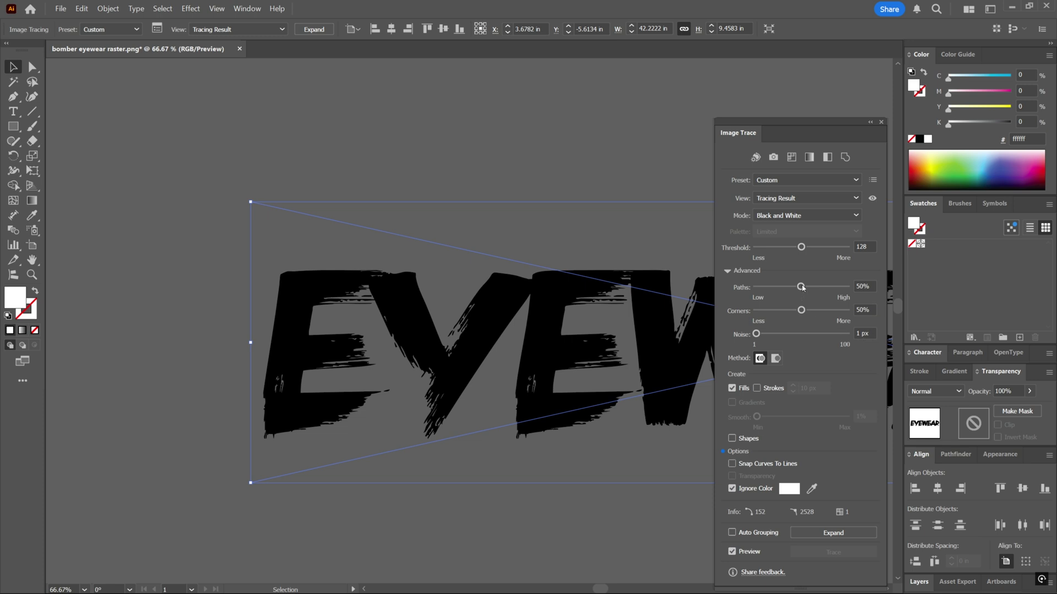
{"action": "left_click", "coordinate": [872, 289]}
{"action": "type", "text": "90"}
{"action": "key", "text": "Tab"}
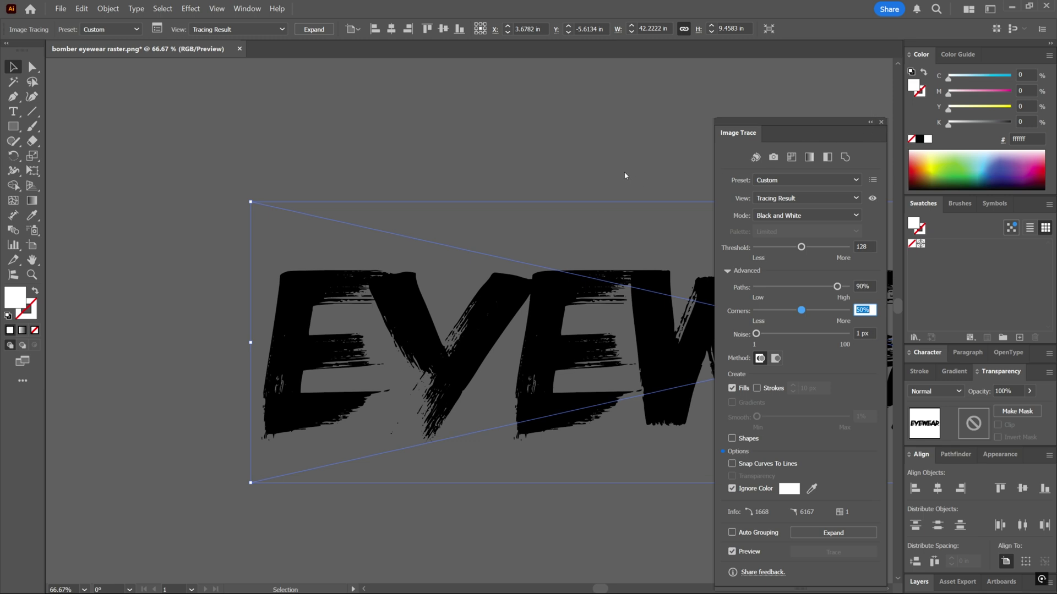
{"action": "left_click", "coordinate": [596, 171]}
Check the traced brush texture of the EYEWEAR lettering and expand the trace into editable paths.
{"action": "scroll", "coordinate": [334, 429], "scroll_direction": "up", "scroll_amount": 3}
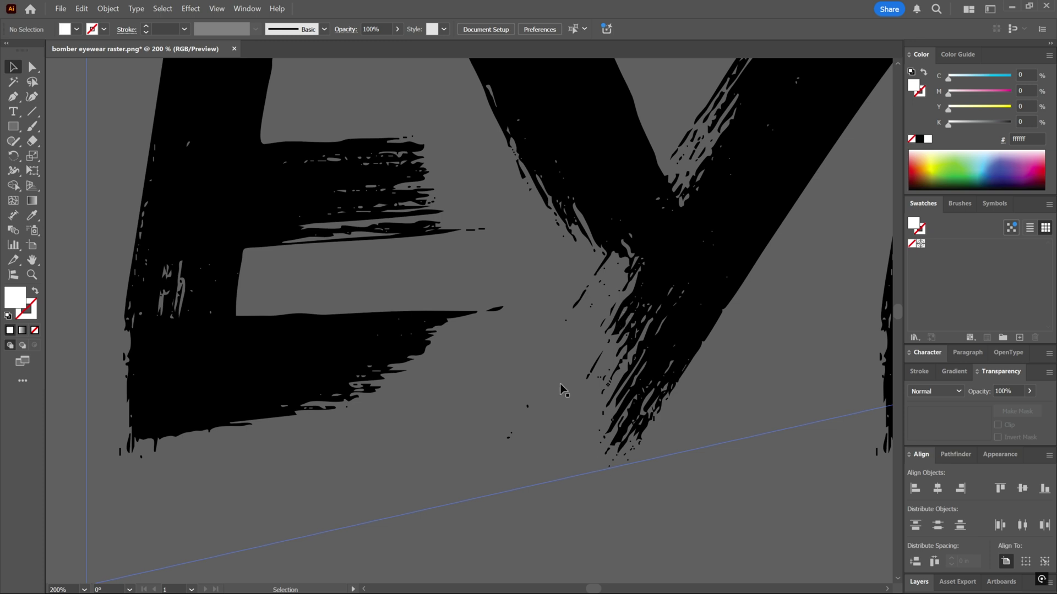
{"action": "scroll", "coordinate": [562, 385], "scroll_direction": "up", "scroll_amount": 3}
{"action": "scroll", "coordinate": [192, 379], "scroll_direction": "up", "scroll_amount": 2}
{"action": "scroll", "coordinate": [246, 408], "scroll_direction": "down", "scroll_amount": 5}
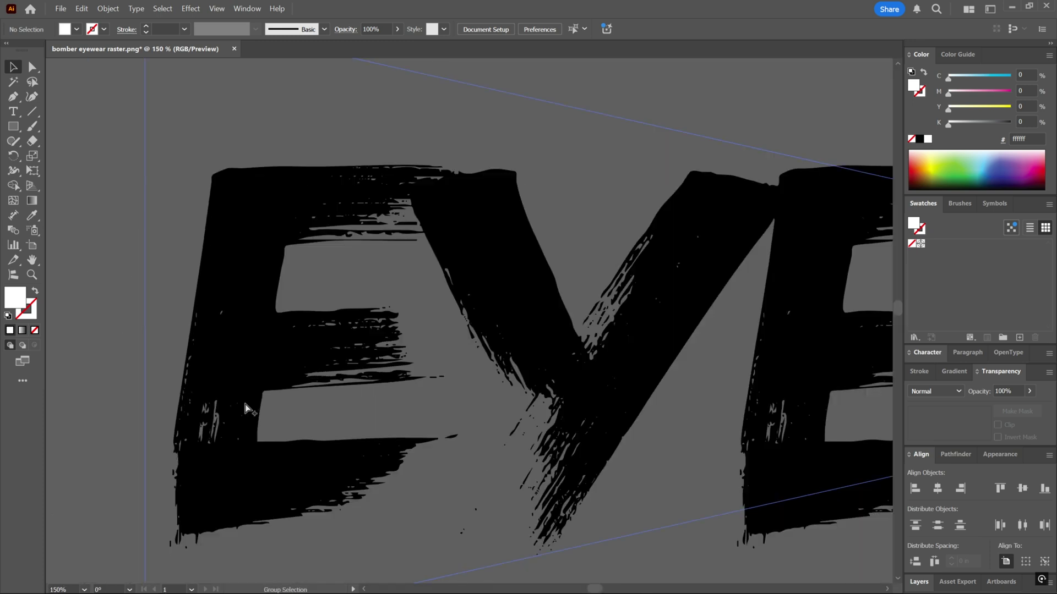
{"action": "scroll", "coordinate": [338, 414], "scroll_direction": "right", "scroll_amount": 9}
{"action": "scroll", "coordinate": [358, 411], "scroll_direction": "left", "scroll_amount": 5}
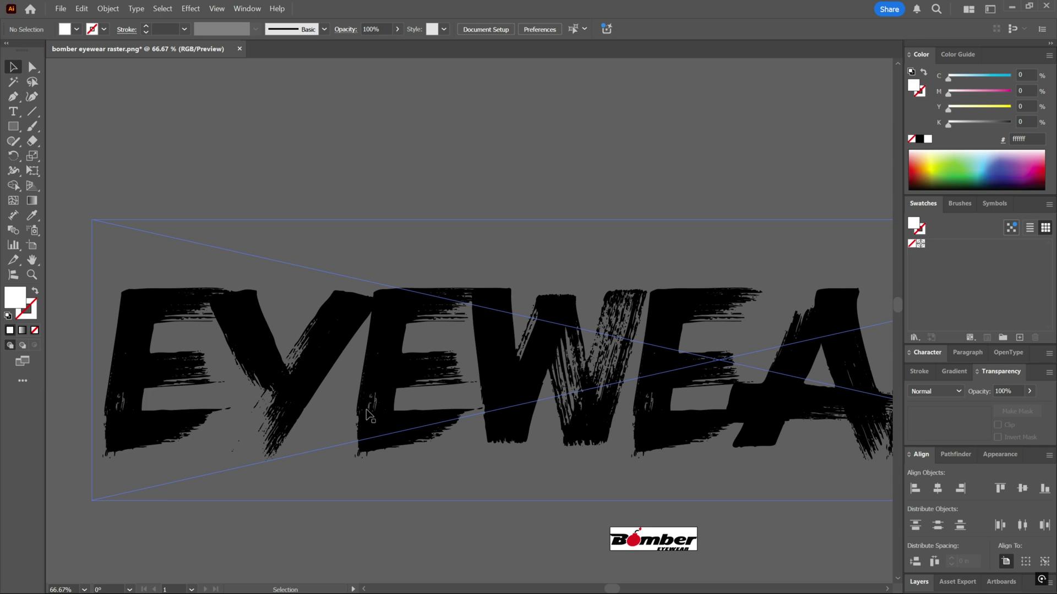
{"action": "left_click", "coordinate": [400, 311]}
{"action": "left_click", "coordinate": [316, 30]}
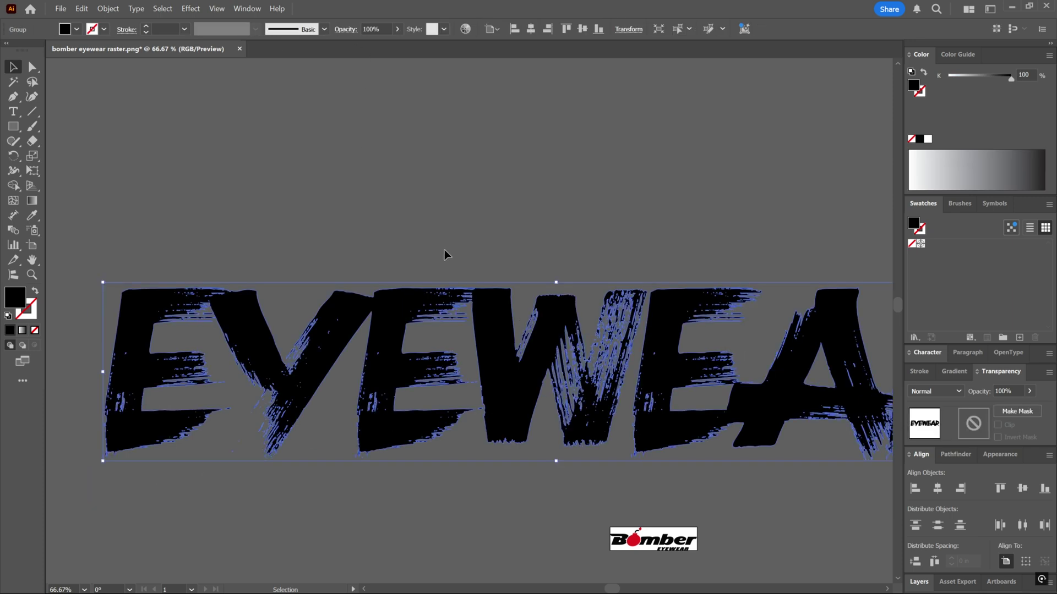
Inspect the expanded EYEWEAR paths in Outline view and return to the normal preview.
{"action": "key", "text": "ctrl+y"}
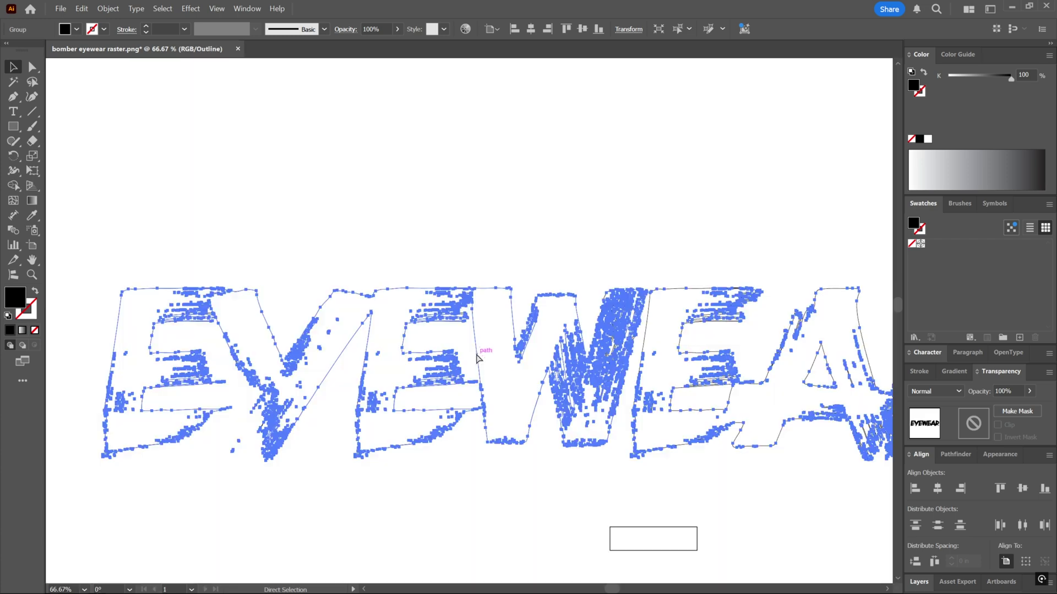
{"action": "left_click", "coordinate": [450, 267]}
{"action": "key", "text": "ctrl+y"}
{"action": "scroll", "coordinate": [429, 440], "scroll_direction": "down", "scroll_amount": 2}
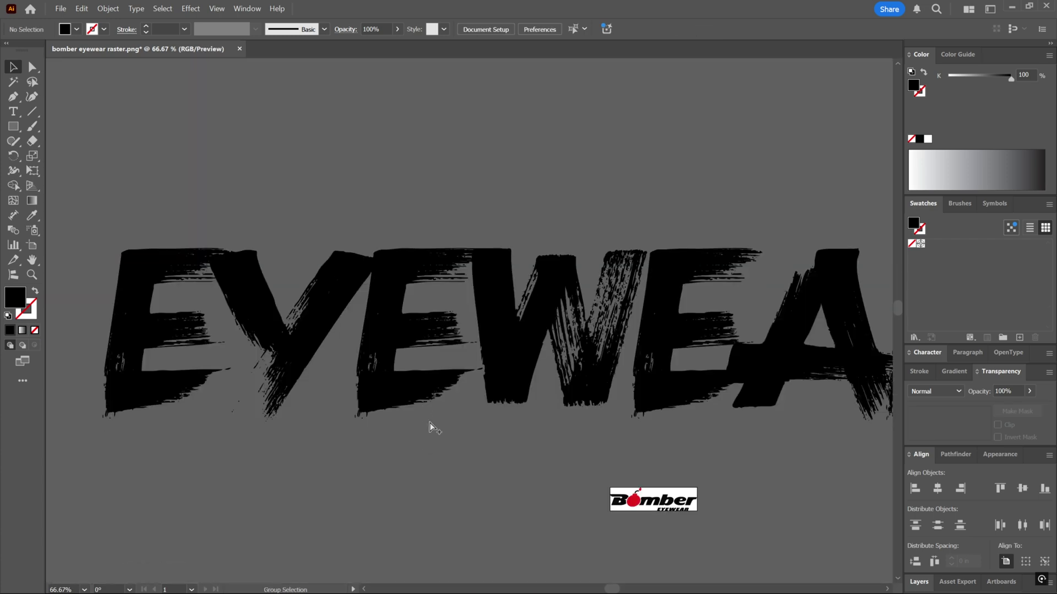
{"action": "scroll", "coordinate": [431, 426], "scroll_direction": "down", "scroll_amount": 2}
{"action": "scroll", "coordinate": [453, 352], "scroll_direction": "down", "scroll_amount": 2}
{"action": "left_click", "coordinate": [452, 326]}
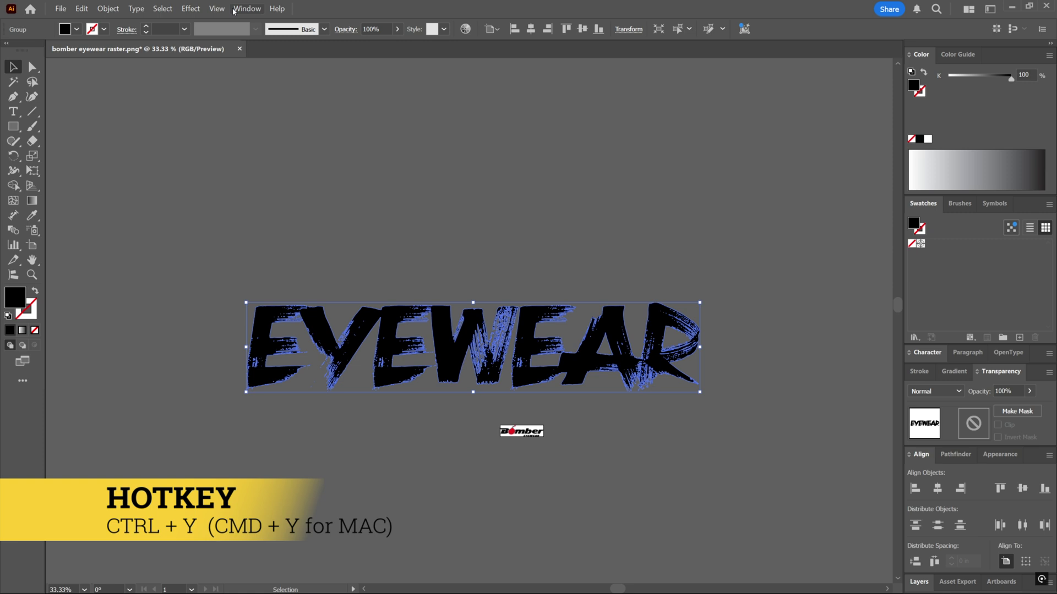
{"action": "left_click", "coordinate": [217, 8]}
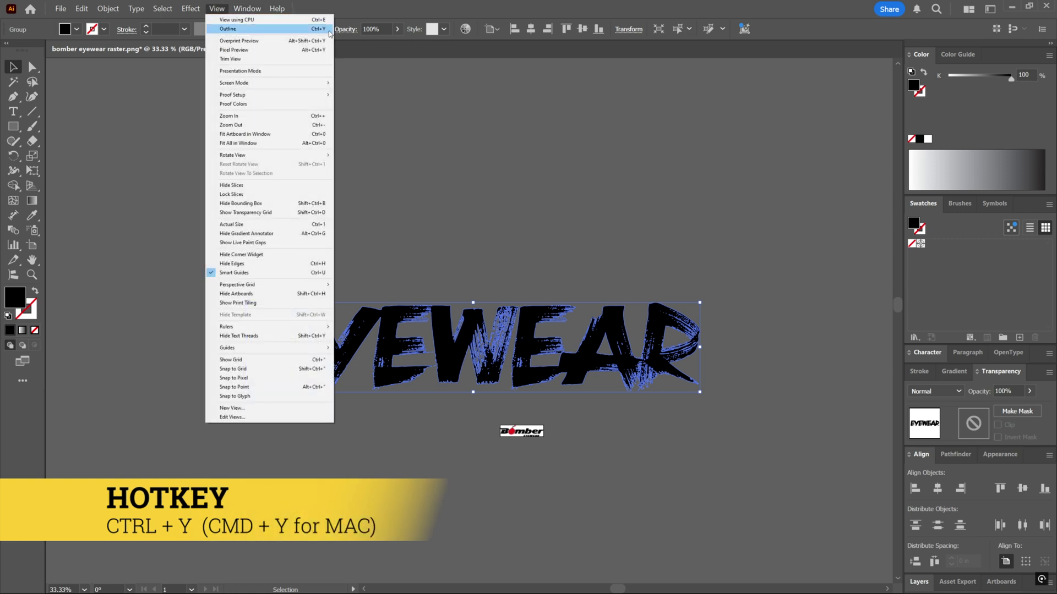
{"action": "left_click", "coordinate": [495, 204]}
{"action": "scroll", "coordinate": [439, 378], "scroll_direction": "up", "scroll_amount": 1}
Scale the expanded EYEWEAR lettering down to about 0.87 by 0.17 in and compare it against the EYEWEAR text of the Bomber logo.
{"action": "left_click", "coordinate": [456, 354]}
{"action": "left_click_drag", "start_coordinate": [491, 267], "coordinate": [584, 469]}
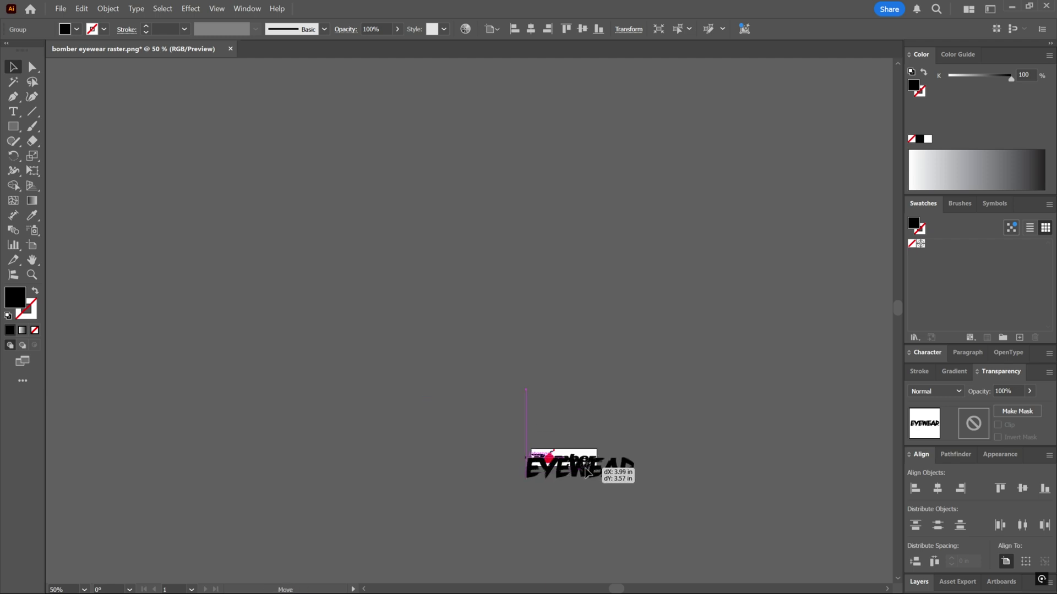
{"action": "scroll", "coordinate": [583, 473], "scroll_direction": "up", "scroll_amount": 6}
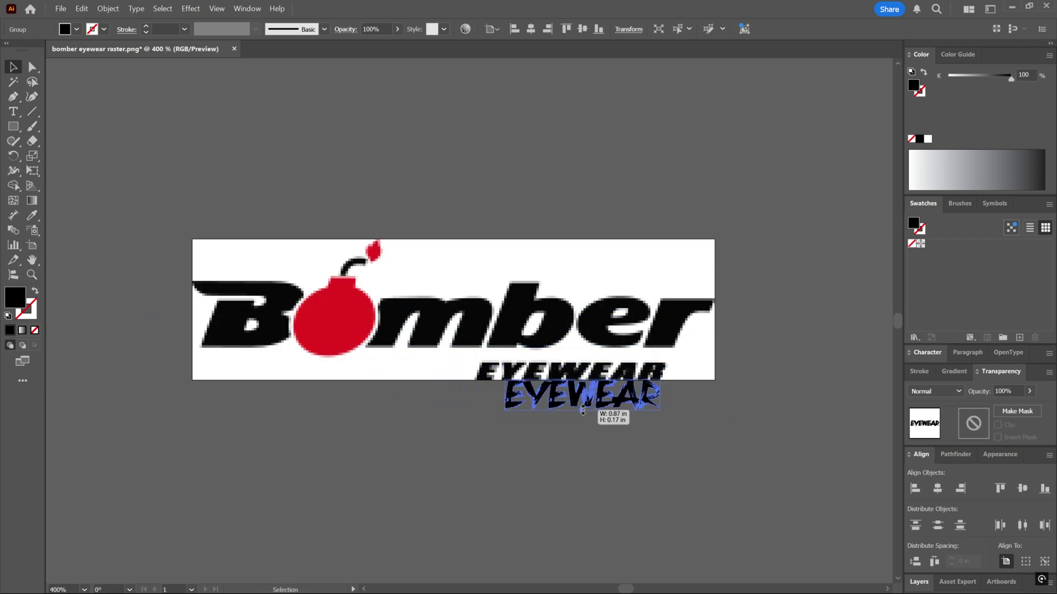
{"action": "scroll", "coordinate": [616, 424], "scroll_direction": "up", "scroll_amount": 1}
{"action": "left_click_drag", "start_coordinate": [573, 391], "coordinate": [541, 367]}
{"action": "mouse_move", "coordinate": [673, 367]}
{"action": "left_mouse_down"}
{"action": "mouse_move", "coordinate": [708, 363]}
{"action": "mouse_move", "coordinate": [676, 449]}
{"action": "left_mouse_up"}
Delete the expanded rough EYEWEAR lettering, keeping only the Bomber Eyewear raster.
{"action": "scroll", "coordinate": [568, 464], "scroll_direction": "down", "scroll_amount": 3}
{"action": "left_click", "coordinate": [629, 497]}
{"action": "left_click", "coordinate": [536, 457]}
{"action": "key", "text": "Delete"}
{"action": "scroll", "coordinate": [514, 480], "scroll_direction": "up", "scroll_amount": 5}
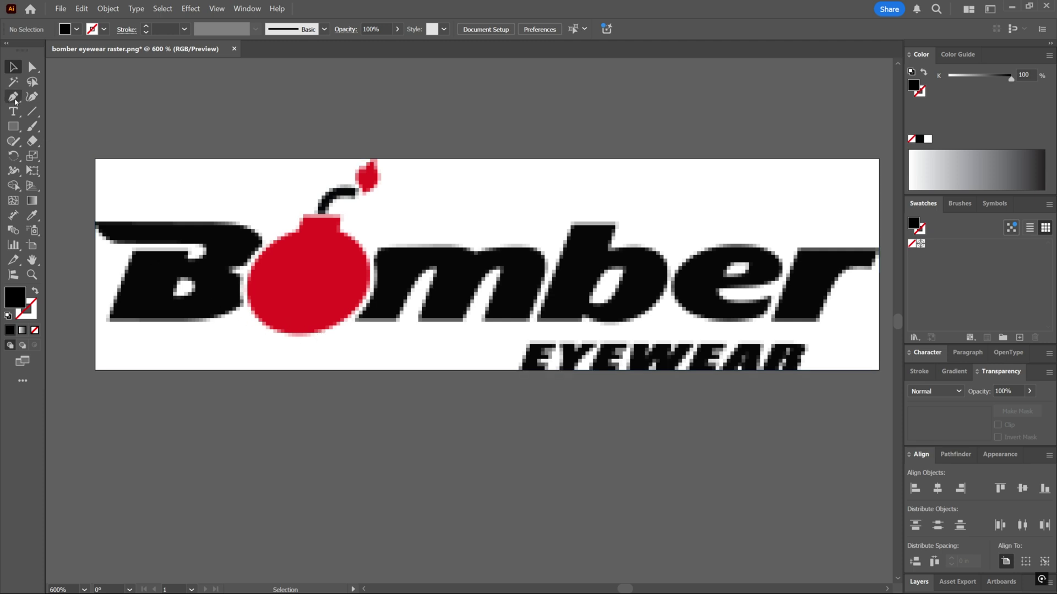
Trace the B's top edge from its upper-left tip with the Pen tool, curving around the upper bowl to its right end.
{"action": "left_click", "coordinate": [16, 129]}
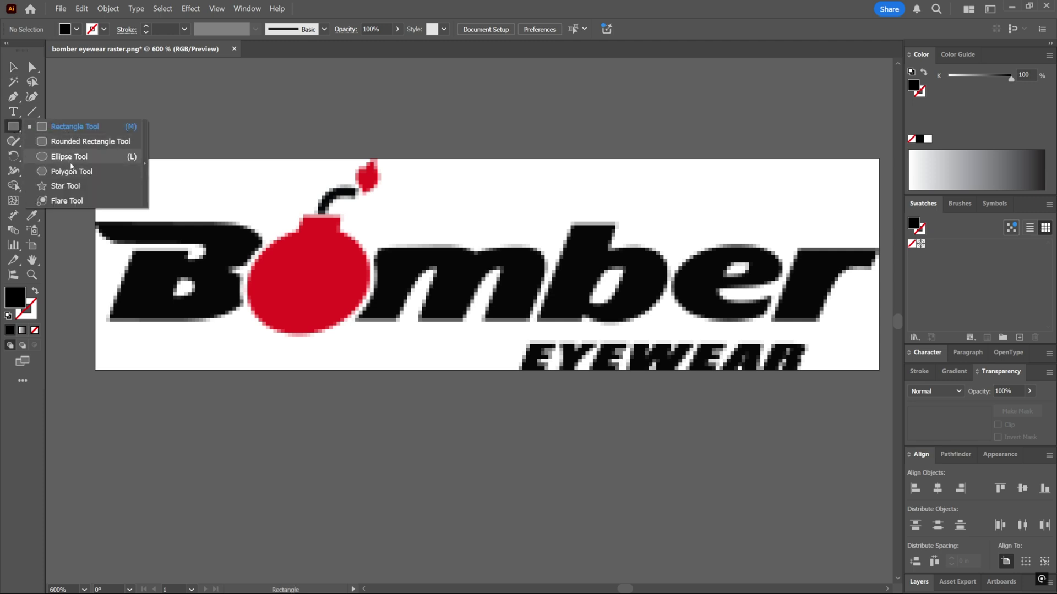
{"action": "left_click", "coordinate": [10, 100]}
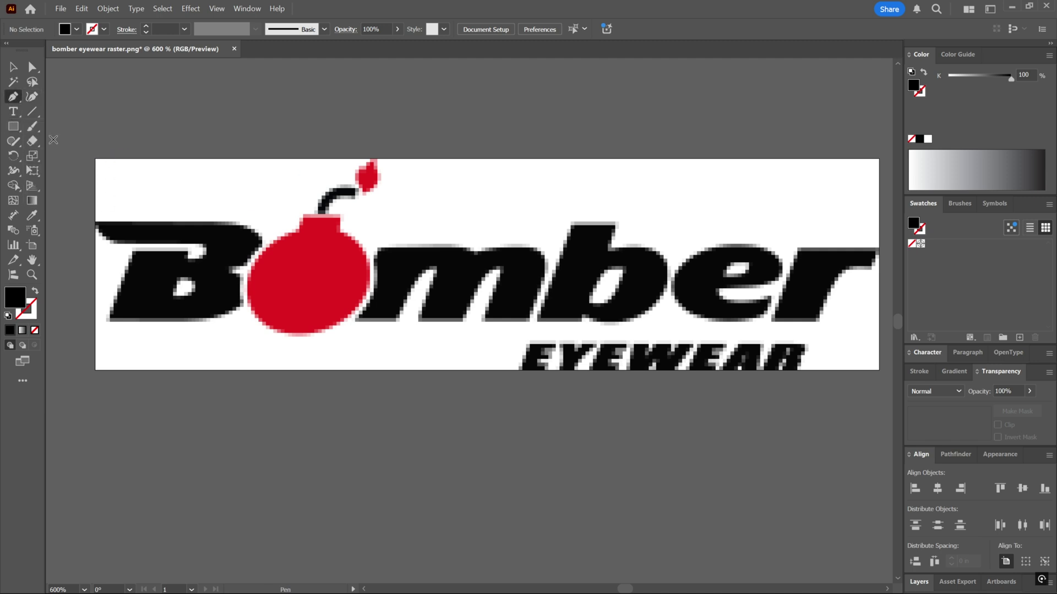
{"action": "scroll", "coordinate": [94, 243], "scroll_direction": "up", "scroll_amount": 2}
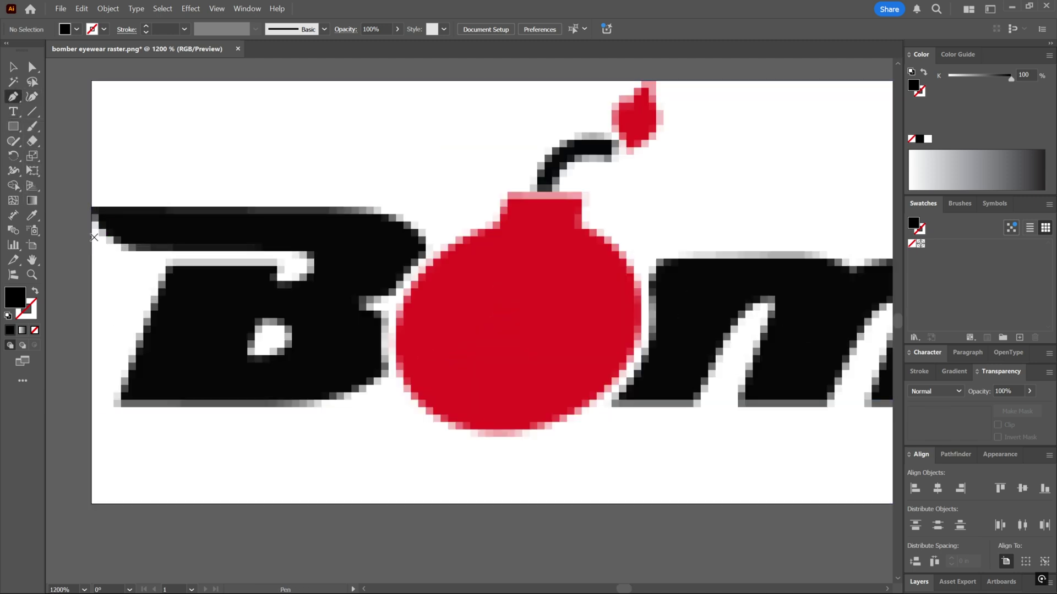
{"action": "left_click", "coordinate": [101, 206]}
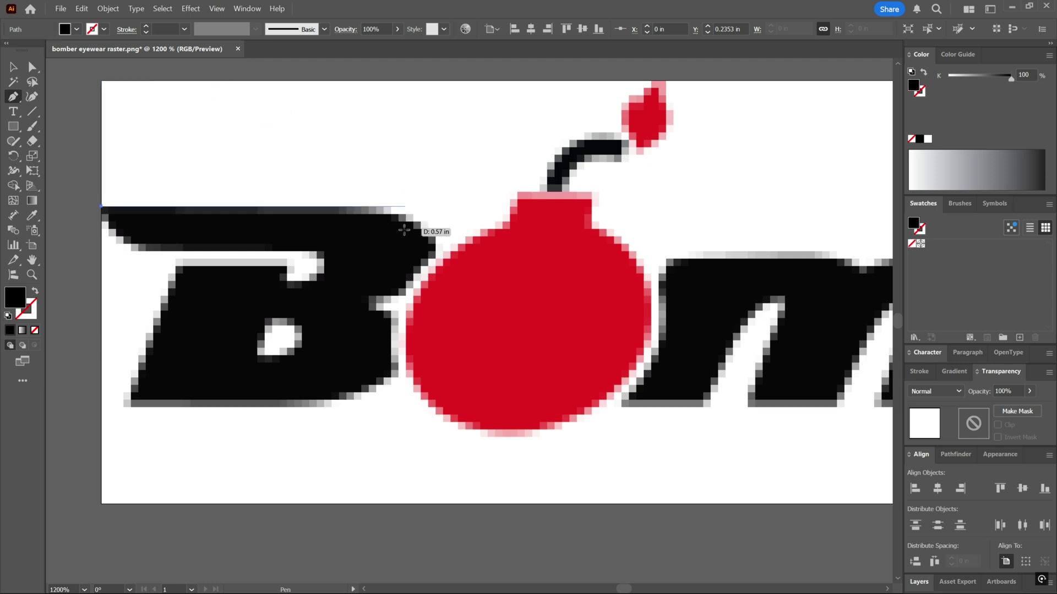
{"action": "left_click_drag", "start_coordinate": [360, 207], "coordinate": [397, 207]}
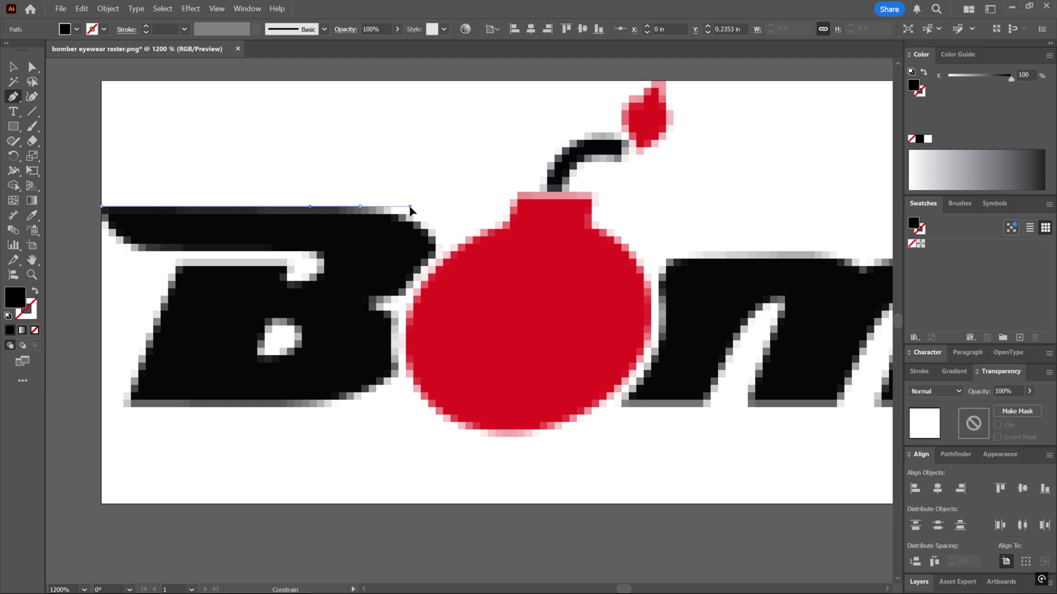
{"action": "left_click", "coordinate": [410, 207]}
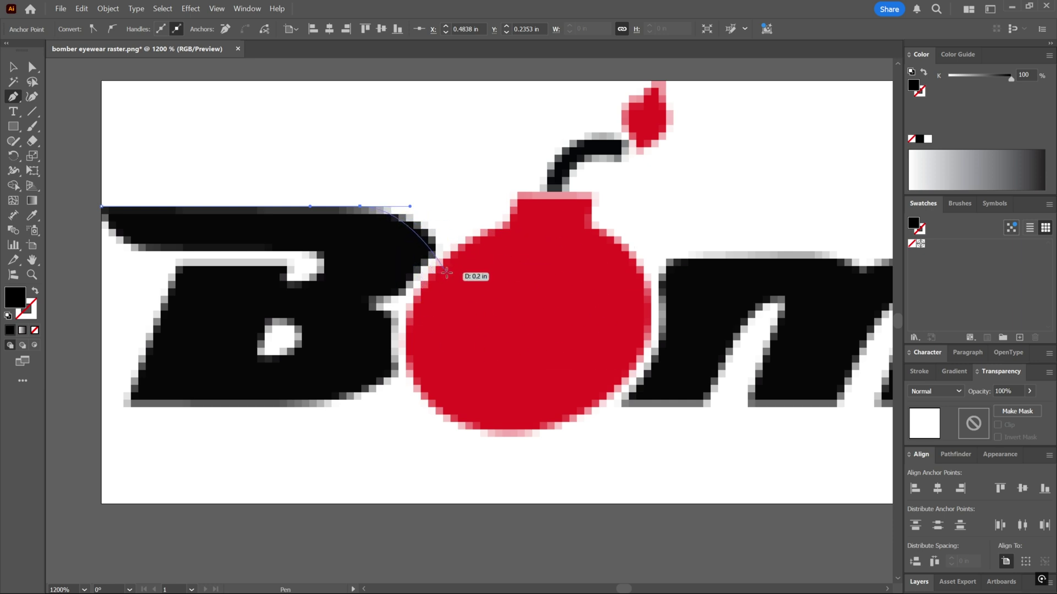
{"action": "left_click_drag", "start_coordinate": [445, 274], "coordinate": [444, 296]}
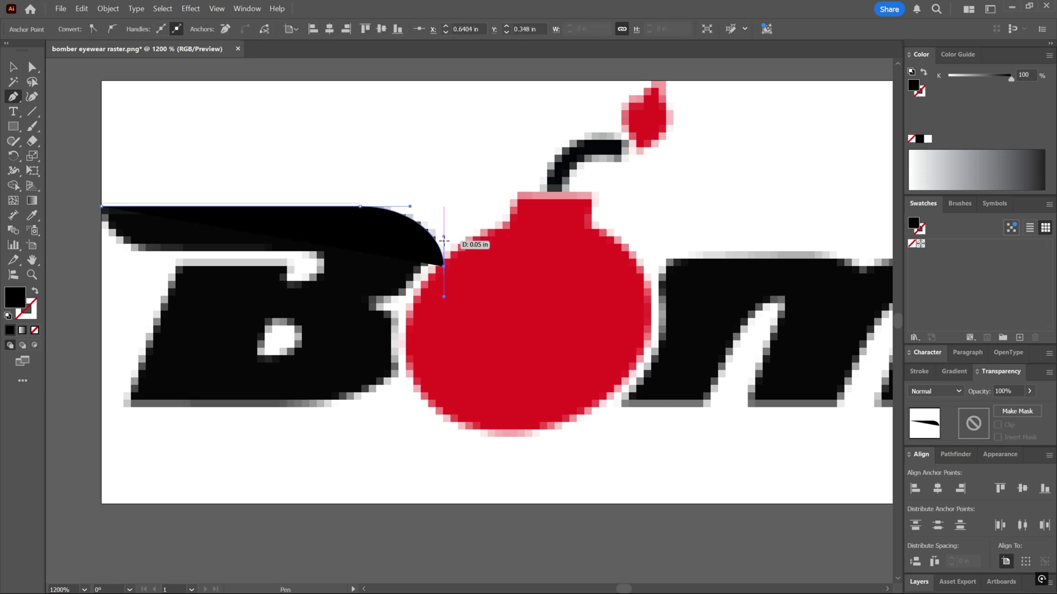
Give the traced path a black stroke with no fill and set the stroke weight to 0.25 pt.
{"action": "key", "text": "shift+x"}
{"action": "left_click_drag", "start_coordinate": [443, 241], "coordinate": [28, 316]}
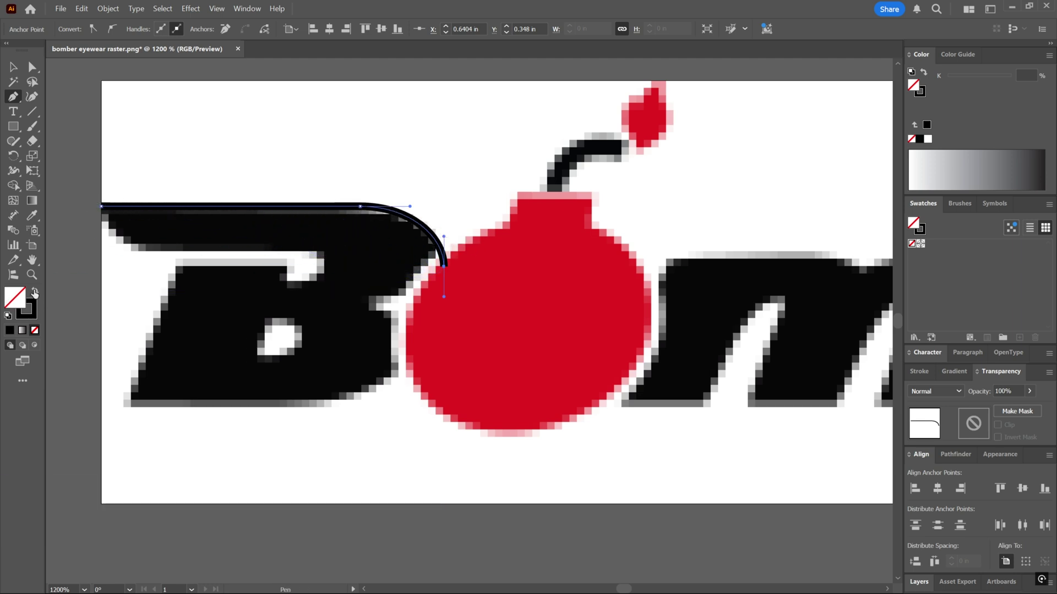
{"action": "left_click", "coordinate": [34, 292]}
{"action": "left_click", "coordinate": [34, 293]}
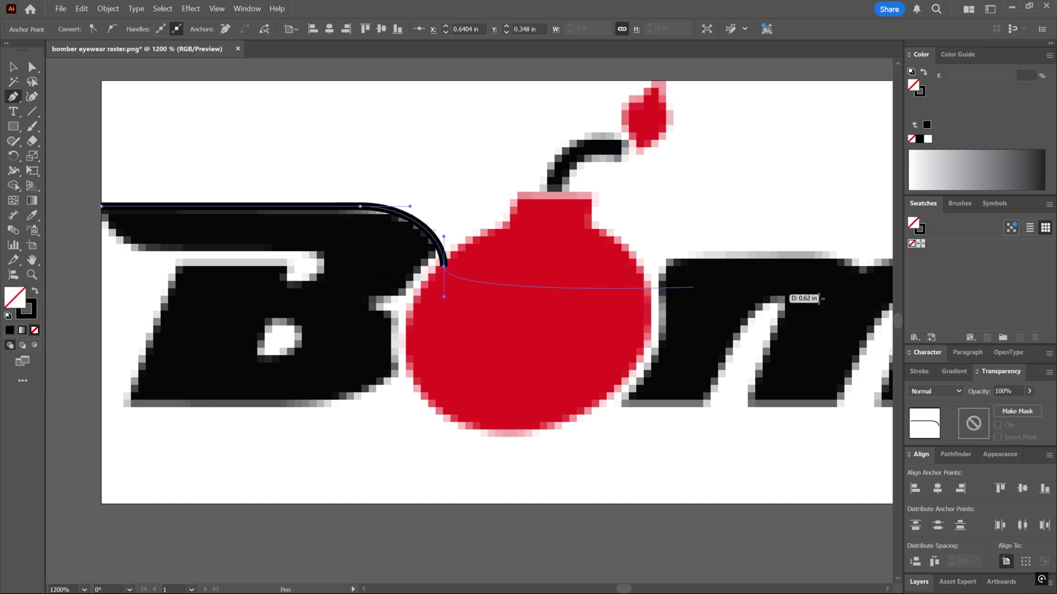
{"action": "left_click", "coordinate": [245, 8]}
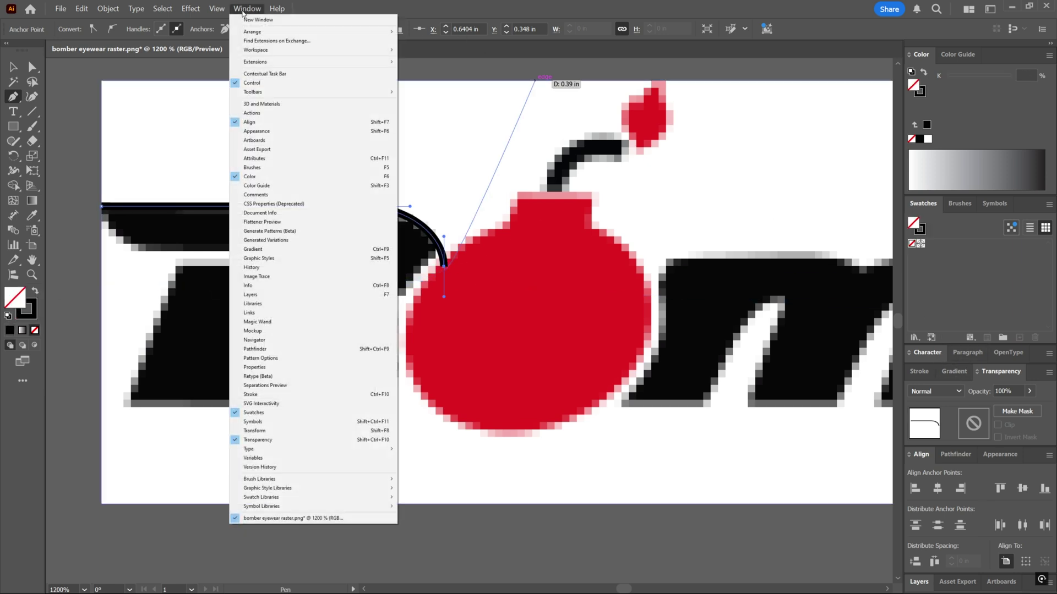
{"action": "left_click", "coordinate": [278, 395]}
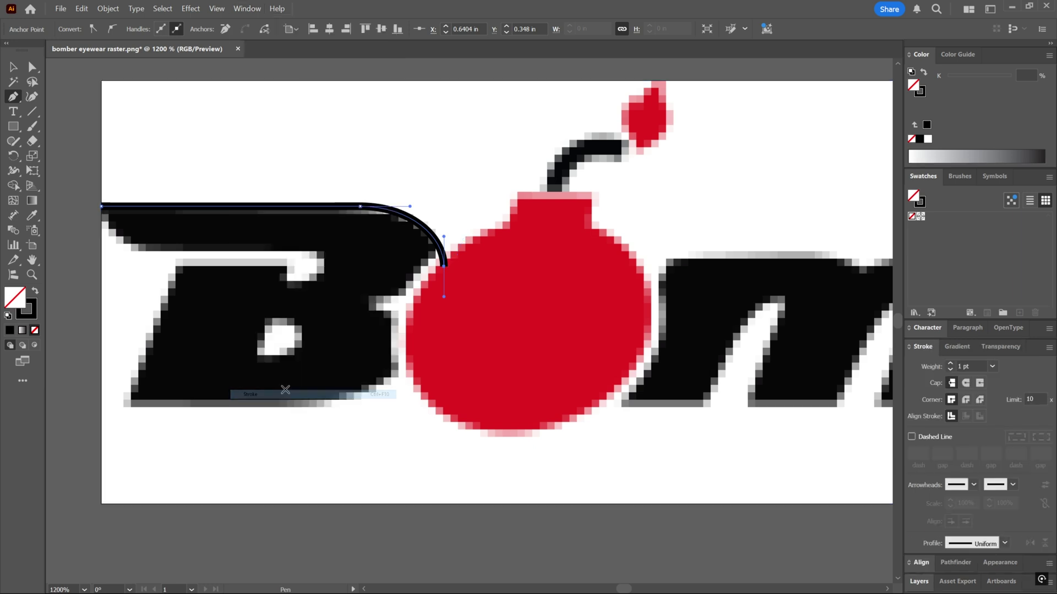
{"action": "left_click", "coordinate": [992, 367]}
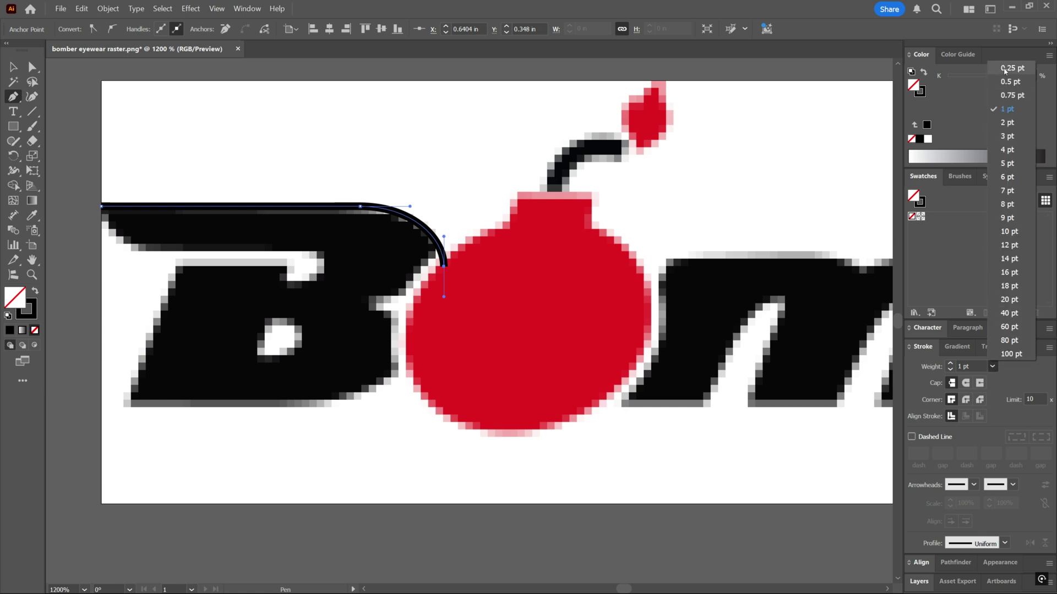
{"action": "left_click", "coordinate": [1004, 68]}
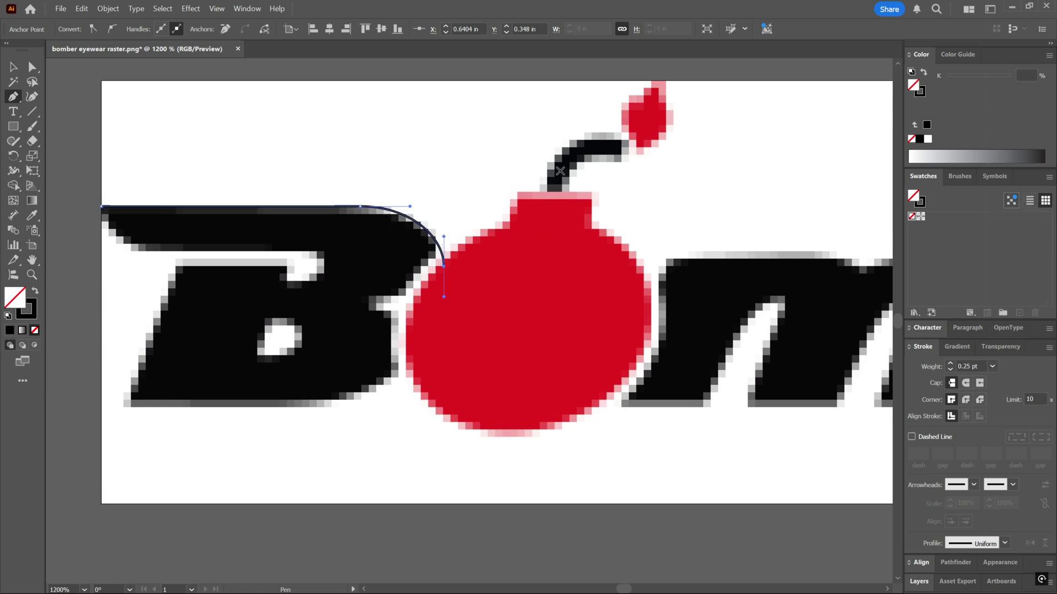
Switch the color sliders to CMYK and recolor the path's stroke red, hex ed1c24.
{"action": "left_click", "coordinate": [922, 92]}
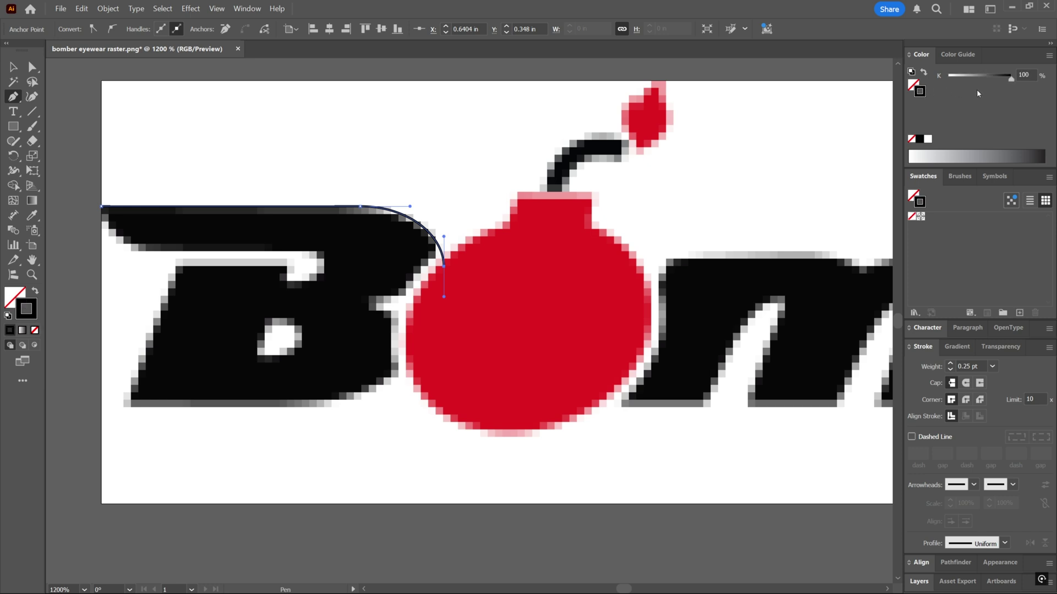
{"action": "left_click", "coordinate": [1049, 55]}
{"action": "left_click", "coordinate": [1000, 91]}
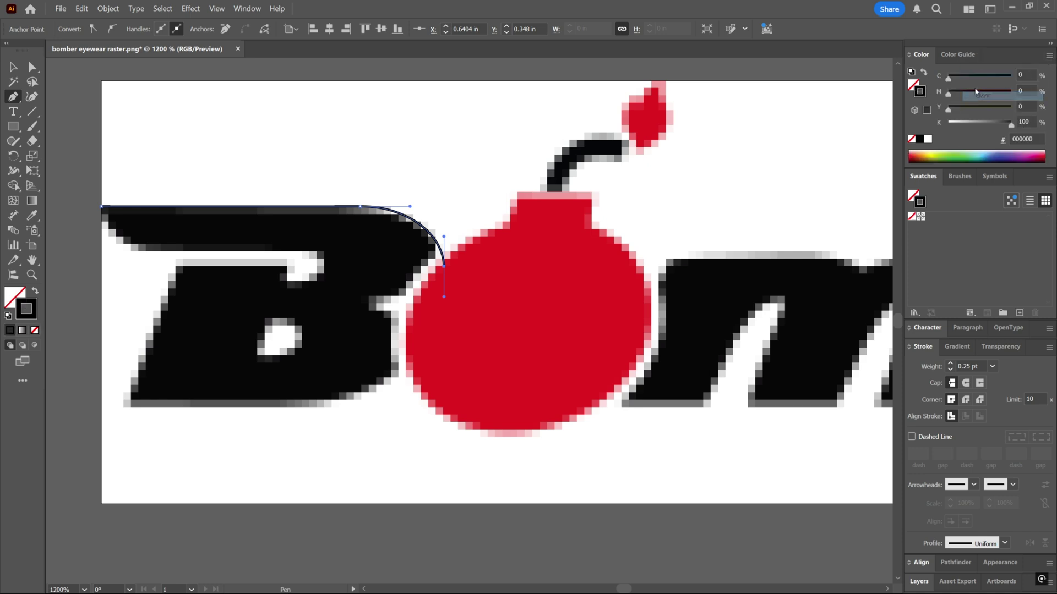
{"action": "left_click_drag", "start_coordinate": [958, 123], "coordinate": [944, 123]}
{"action": "left_click_drag", "start_coordinate": [954, 109], "coordinate": [1014, 108]}
{"action": "mouse_move", "coordinate": [992, 92]}
{"action": "left_mouse_down"}
{"action": "mouse_move", "coordinate": [1014, 92]}
{"action": "mouse_move", "coordinate": [925, 115]}
{"action": "left_mouse_up"}
{"action": "scroll", "coordinate": [421, 252], "scroll_direction": "left", "scroll_amount": 1}
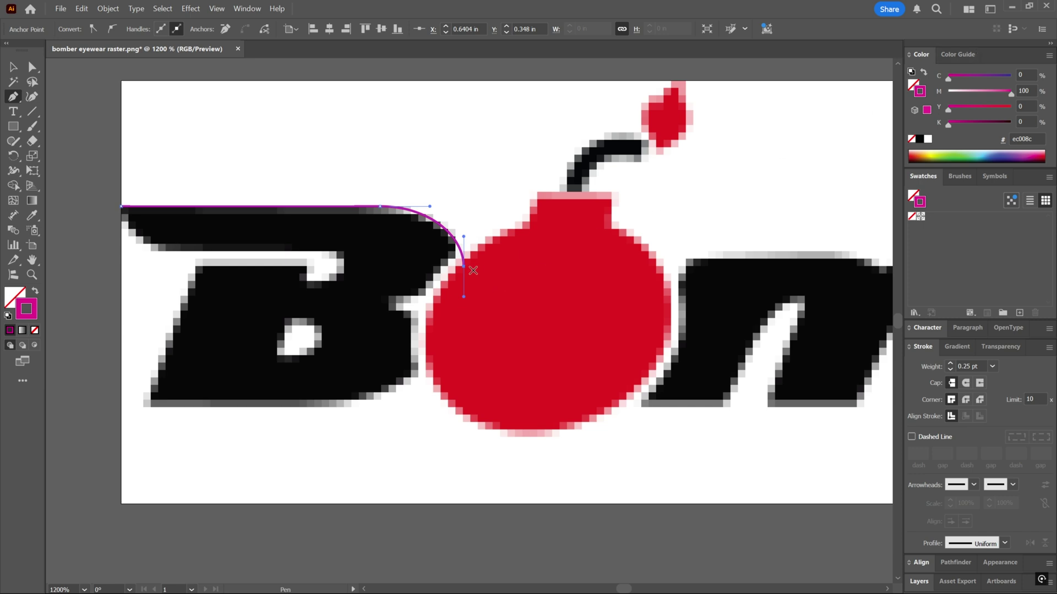
{"action": "key", "text": "ctrl+plus"}
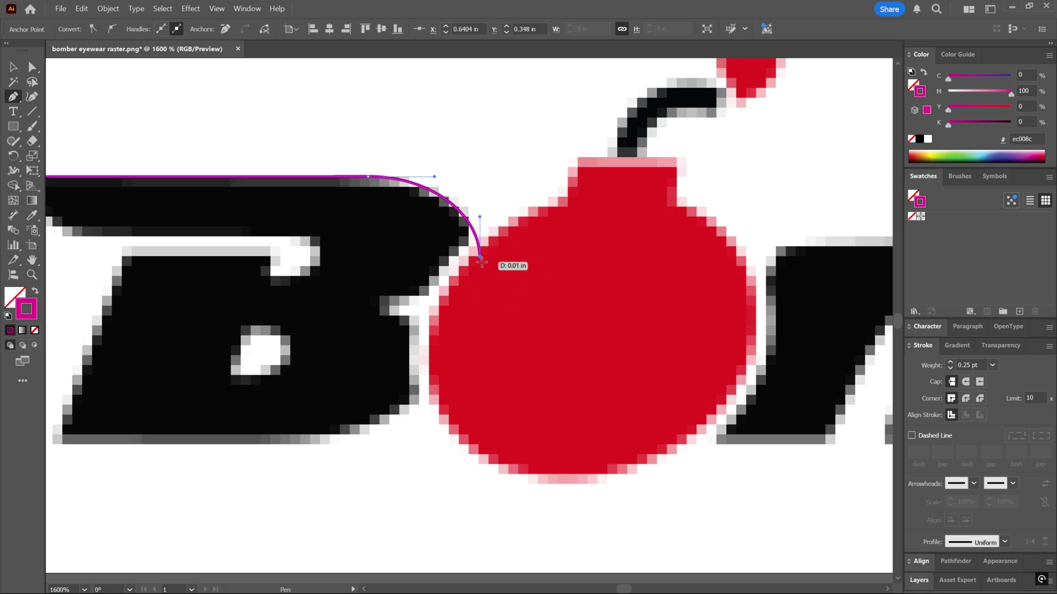
{"action": "key", "text": "ctrl+z"}
{"action": "key", "text": "ctrl+z"}
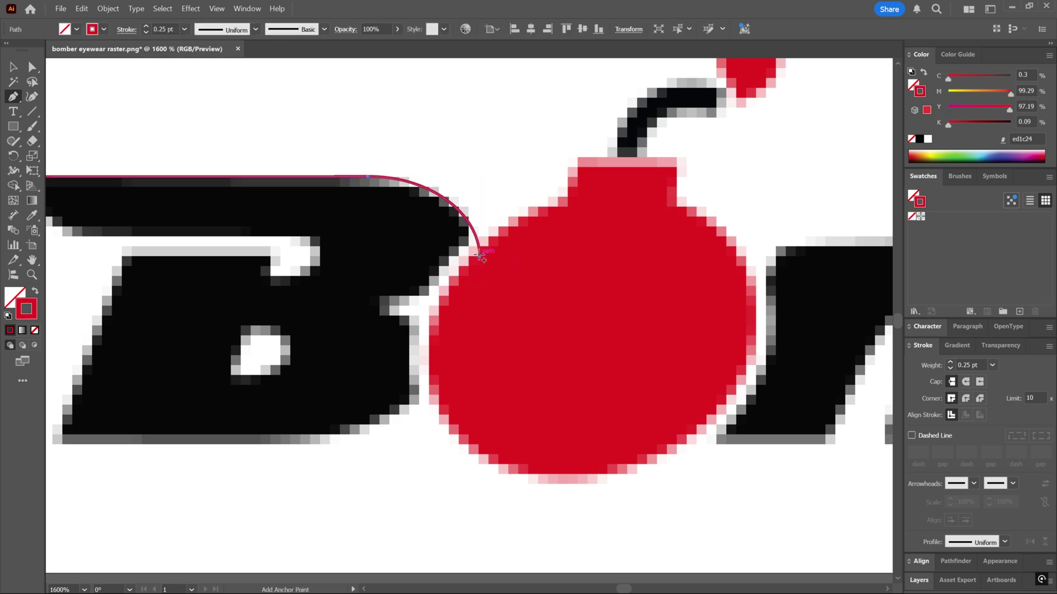
Resume the path at its end anchor and curve it under the upper bowl into the notch of the B.
{"action": "left_click", "coordinate": [478, 255]}
{"action": "key", "text": "ctrl+z"}
{"action": "left_click", "coordinate": [479, 257]}
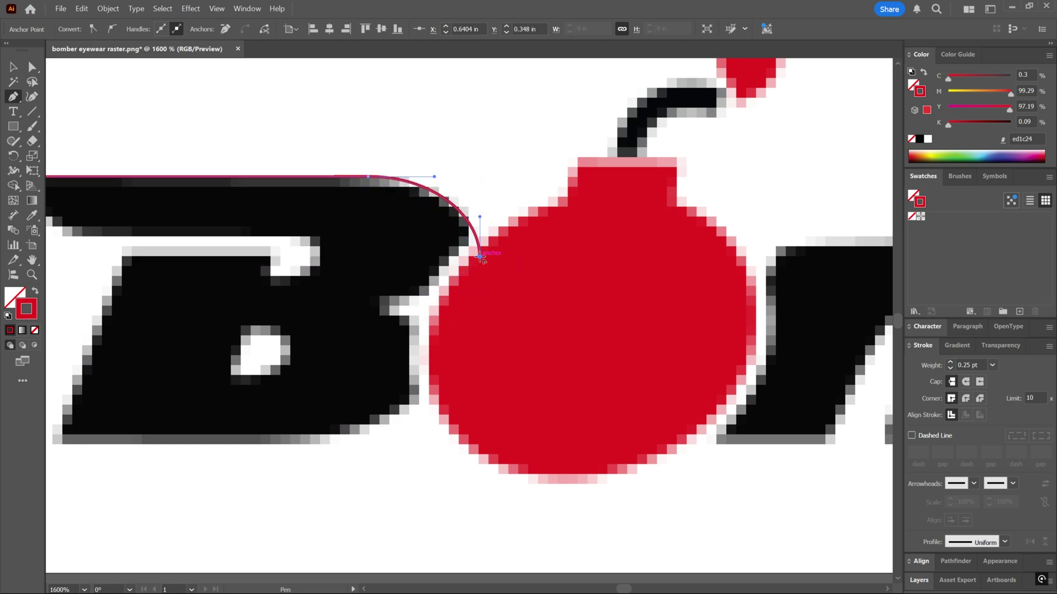
{"action": "scroll", "coordinate": [472, 296], "scroll_direction": "left", "scroll_amount": 1}
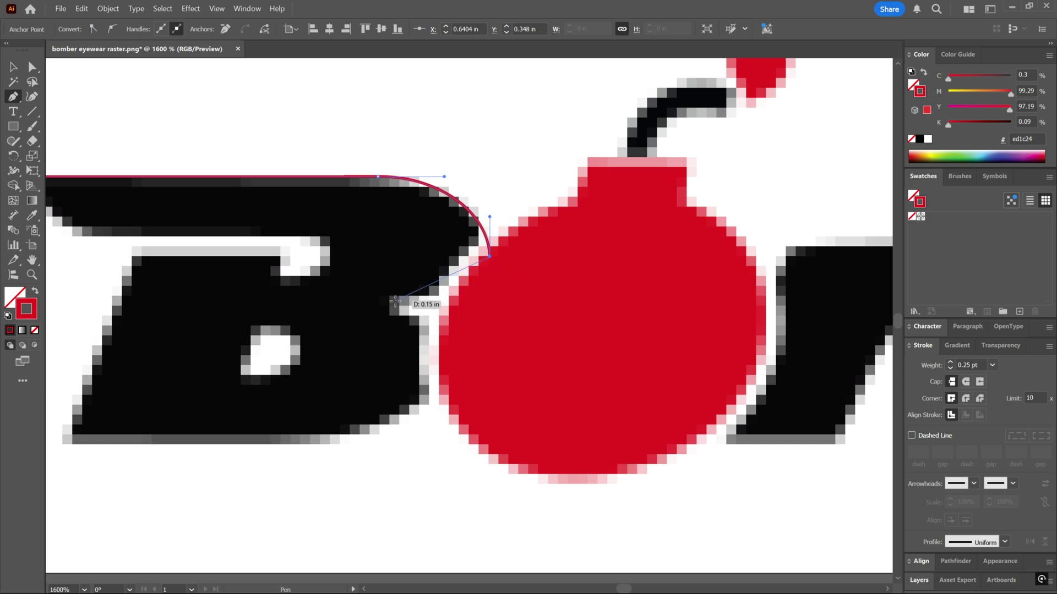
{"action": "left_click_drag", "start_coordinate": [394, 302], "coordinate": [385, 306]}
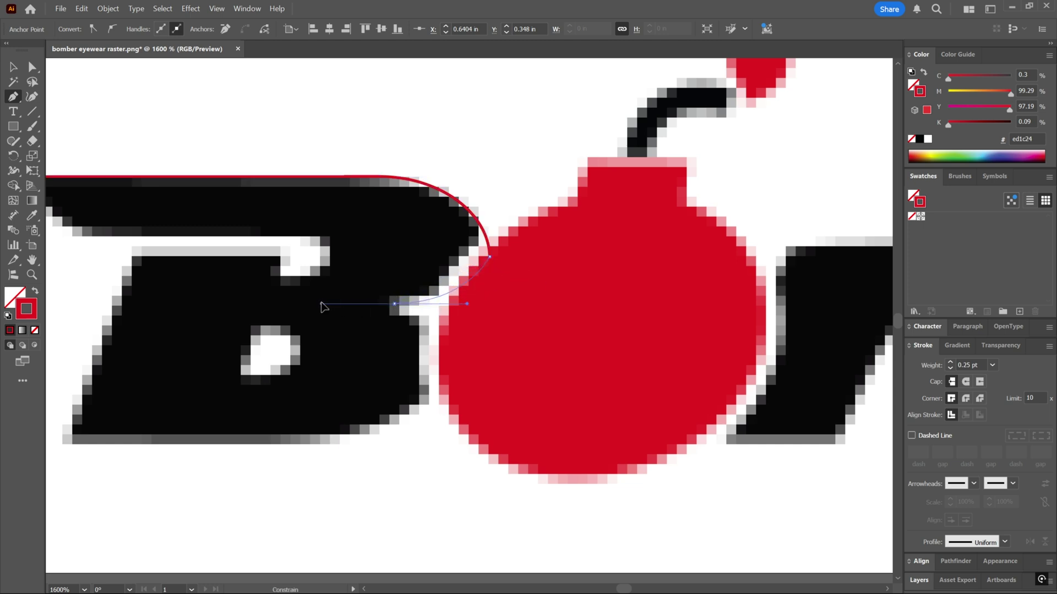
{"action": "left_click_drag", "start_coordinate": [315, 303], "coordinate": [319, 302]}
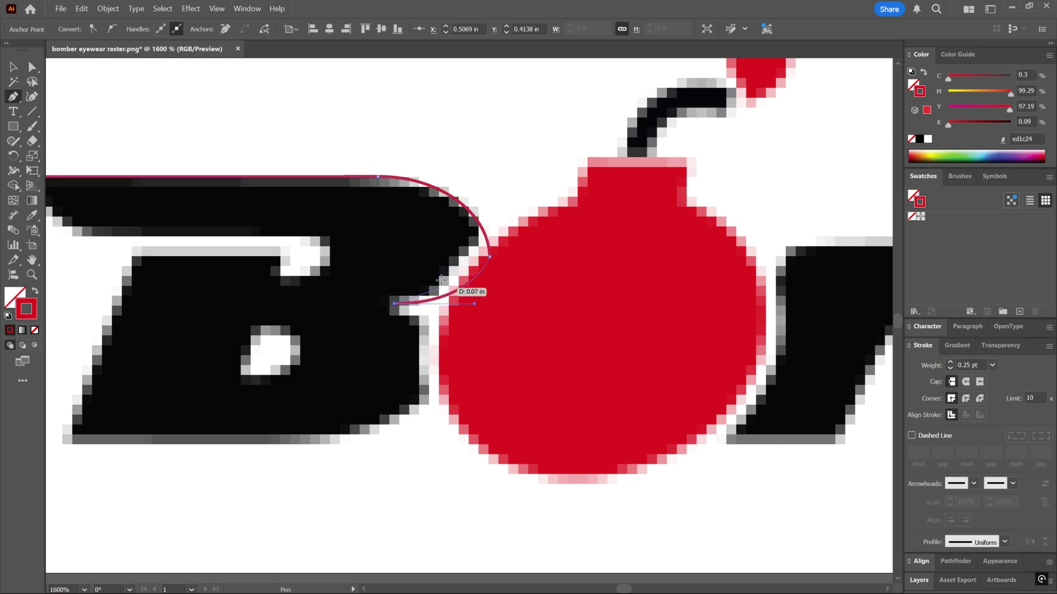
Add a short vertical segment in the notch and curve the path around the B's lower bowl to its bottom edge.
{"action": "scroll", "coordinate": [468, 300], "scroll_direction": "down", "scroll_amount": 2}
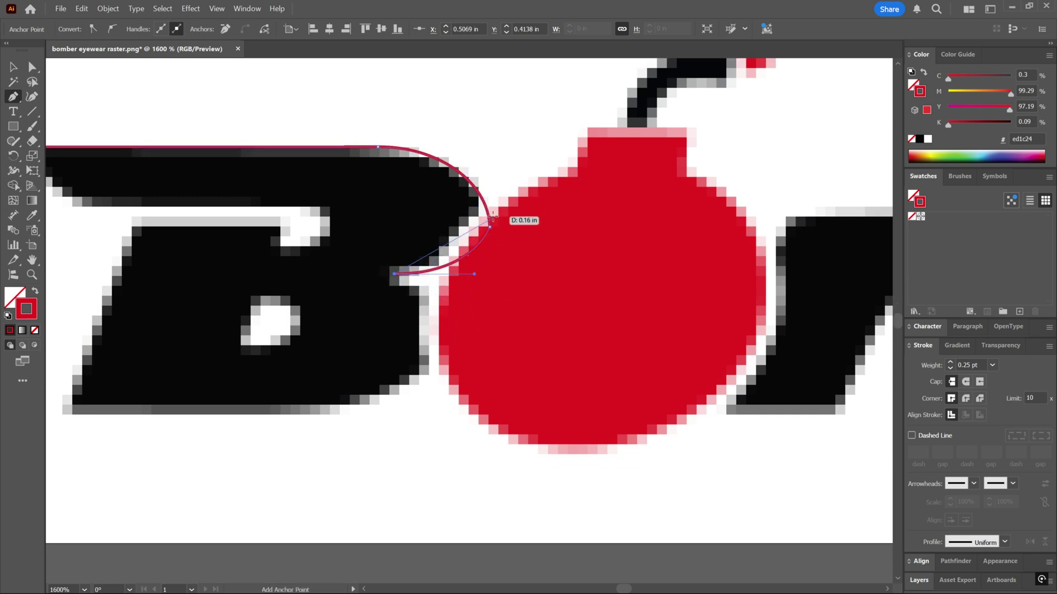
{"action": "scroll", "coordinate": [443, 338], "scroll_direction": "up", "scroll_amount": 2}
{"action": "scroll", "coordinate": [440, 346], "scroll_direction": "left", "scroll_amount": 4}
{"action": "scroll", "coordinate": [443, 325], "scroll_direction": "down", "scroll_amount": 6}
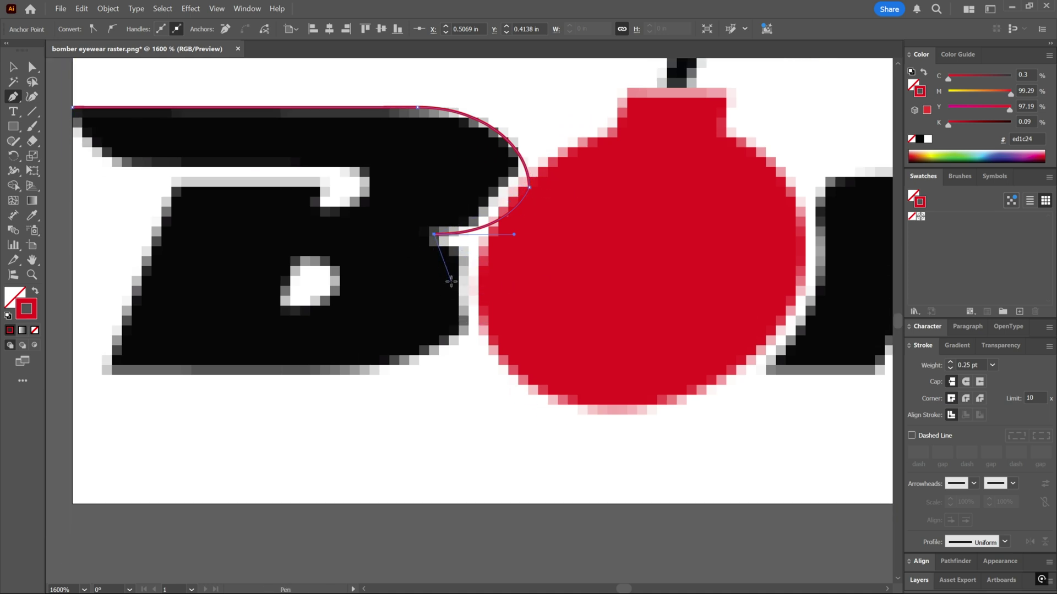
{"action": "left_click", "coordinate": [434, 239]}
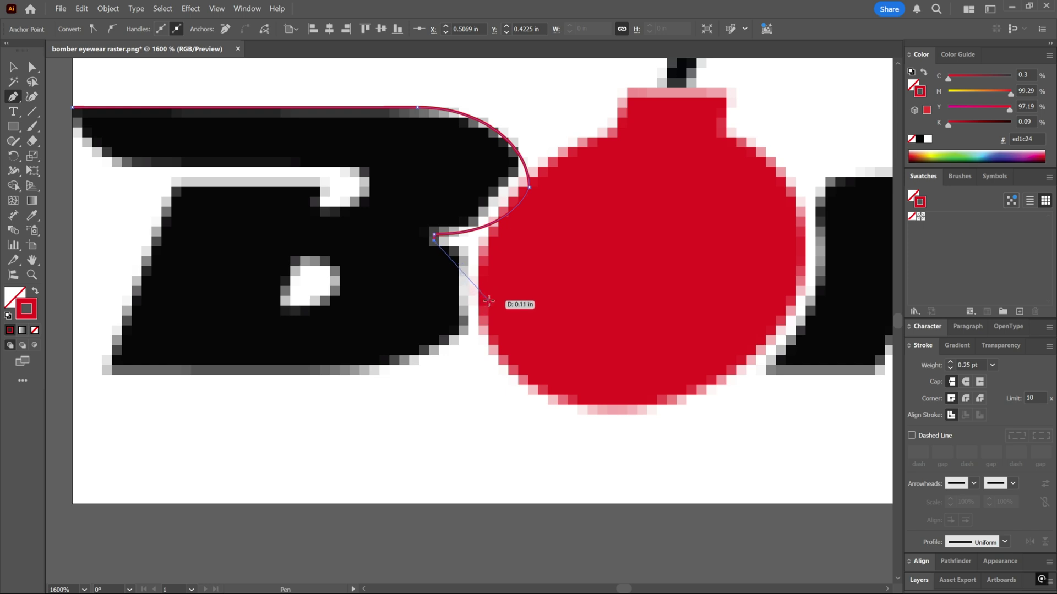
{"action": "left_click_drag", "start_coordinate": [494, 291], "coordinate": [489, 326]}
{"action": "key", "text": "ctrl+z"}
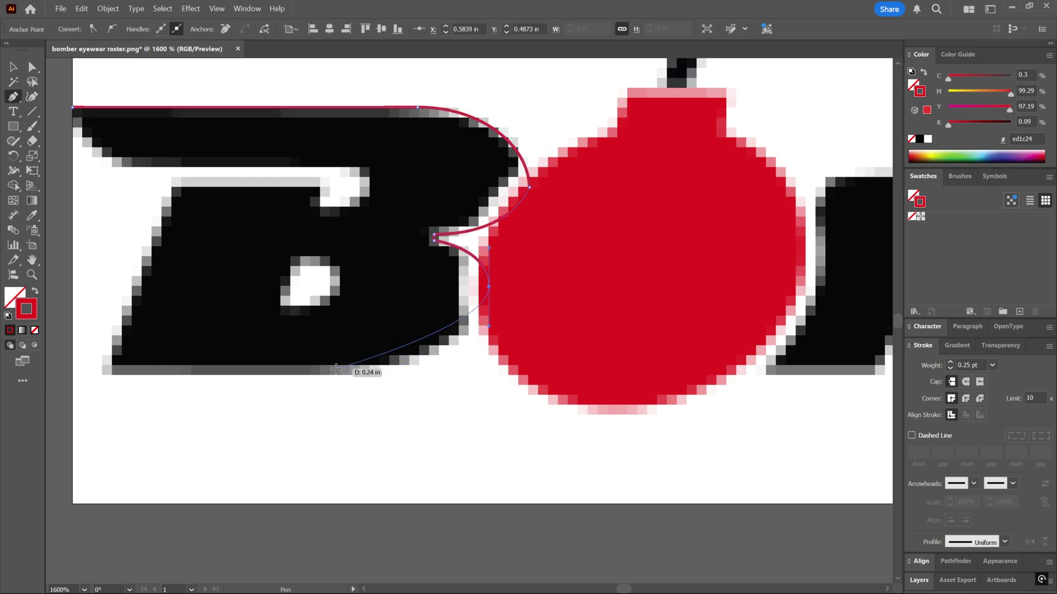
{"action": "left_click_drag", "start_coordinate": [335, 368], "coordinate": [243, 378]}
{"action": "left_click_drag", "start_coordinate": [489, 287], "coordinate": [513, 285]}
Adjust the direction handle of the B's bottom-edge anchor with Direct Selection so the lower bowl's curve fits the raster.
{"action": "key", "text": "a"}
{"action": "left_click", "coordinate": [423, 360]}
{"action": "left_click", "coordinate": [423, 360]}
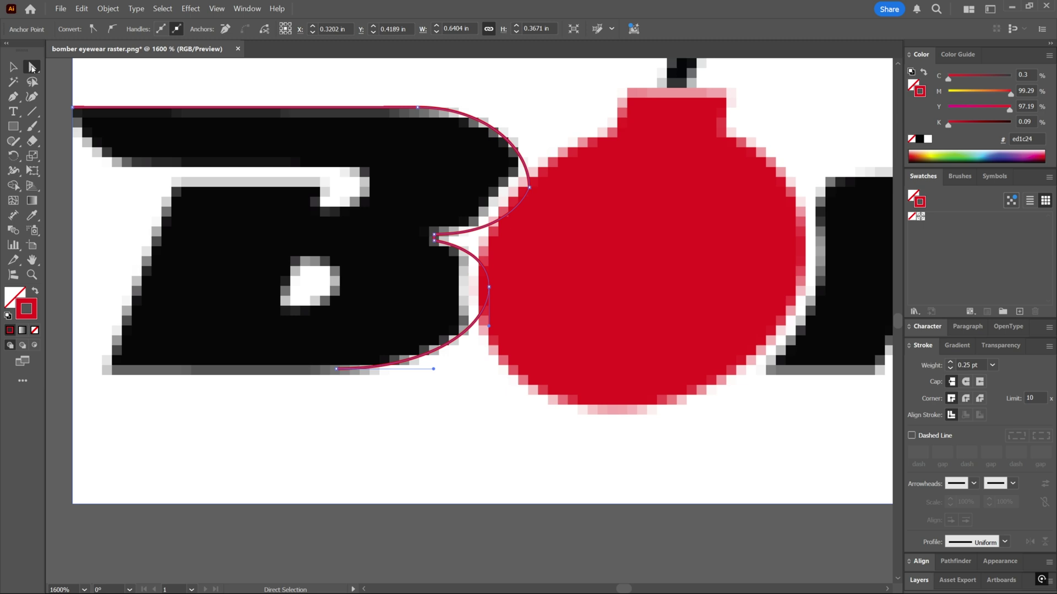
{"action": "left_click", "coordinate": [32, 68]}
{"action": "key", "text": "a"}
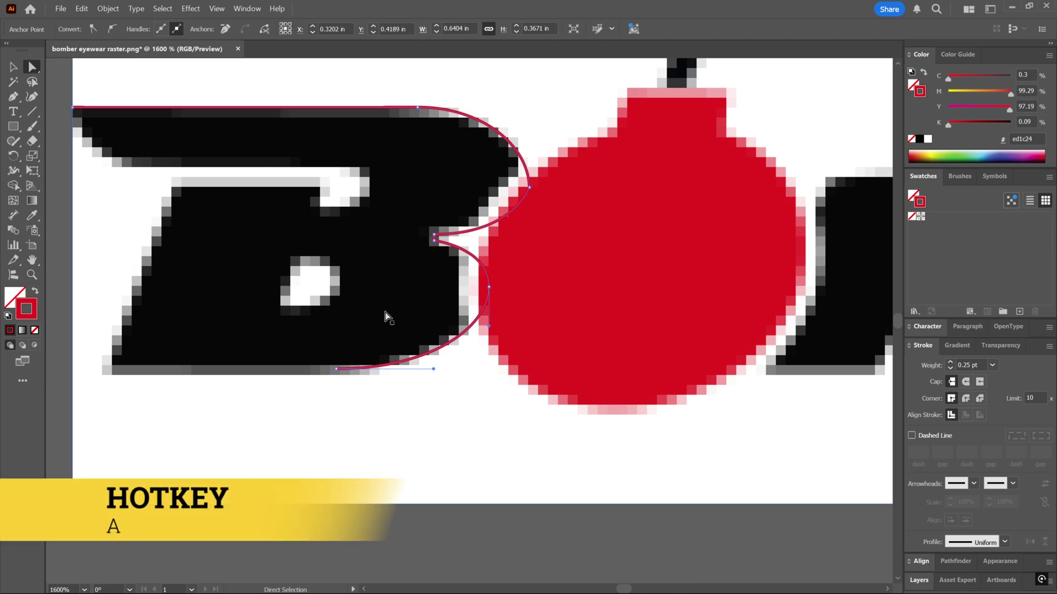
{"action": "left_click", "coordinate": [337, 369]}
{"action": "mouse_move", "coordinate": [434, 369]}
{"action": "left_mouse_down"}
{"action": "mouse_move", "coordinate": [543, 366]}
{"action": "mouse_move", "coordinate": [363, 374]}
{"action": "mouse_move", "coordinate": [438, 372]}
{"action": "left_mouse_up"}
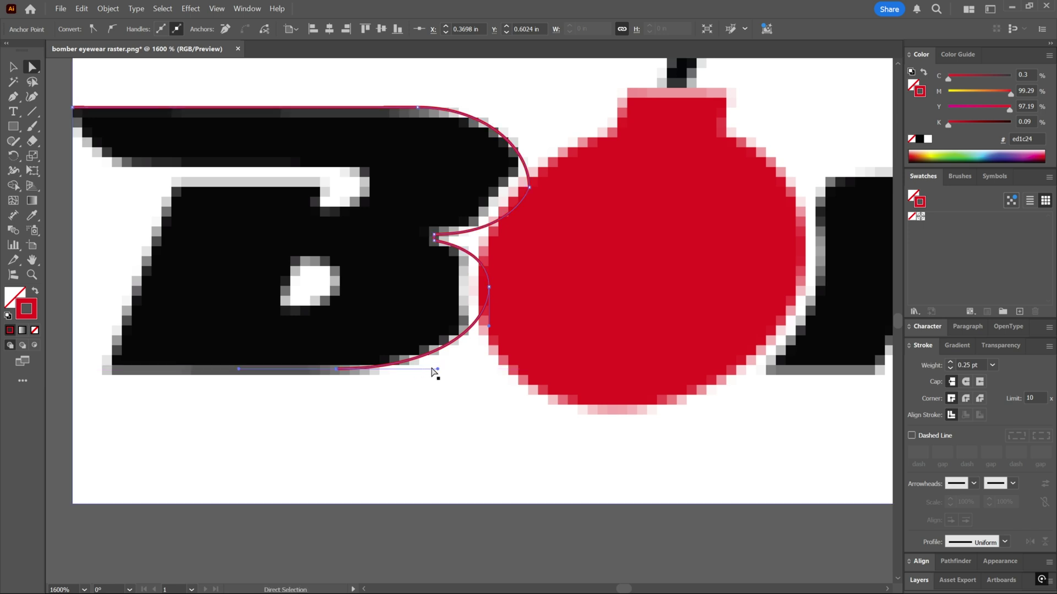
{"action": "left_click_drag", "start_coordinate": [238, 369], "coordinate": [430, 369]}
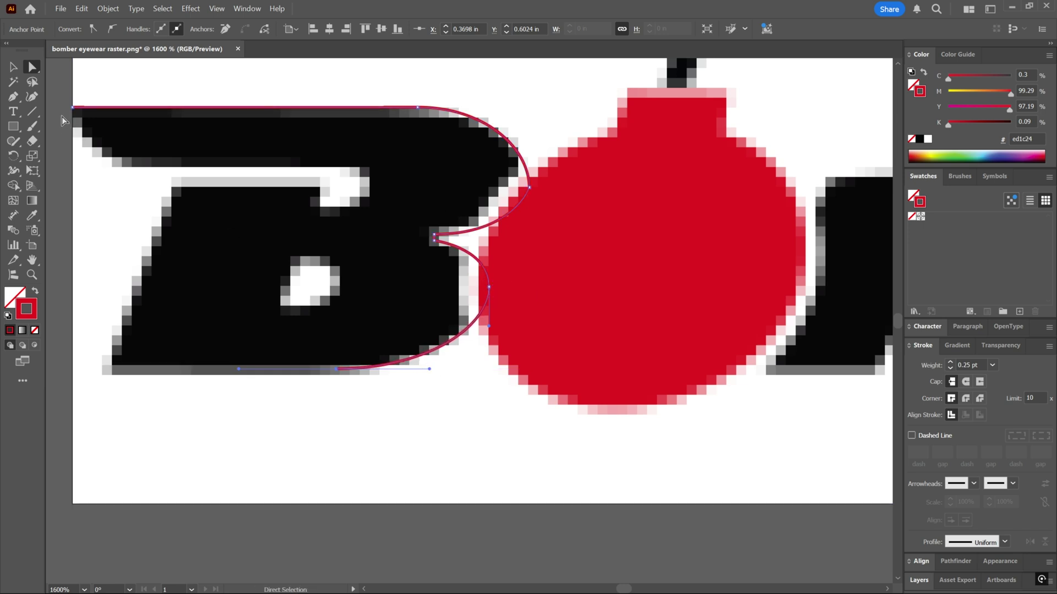
Continue the path with straight segments along the B's bottom, slanted left side and inner top edge, then down to the counter's lower-left corner.
{"action": "left_click", "coordinate": [18, 101]}
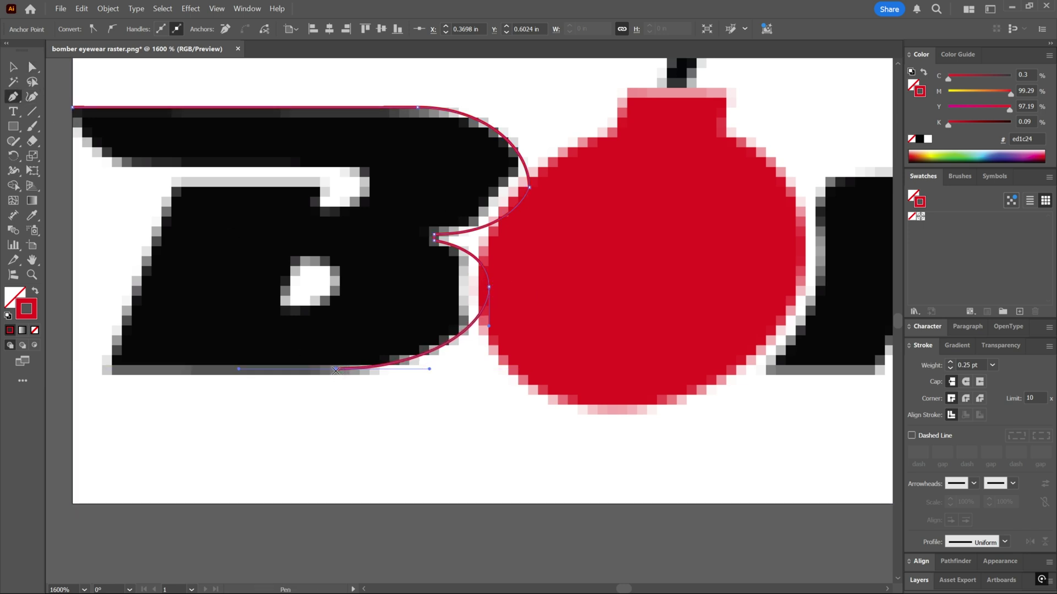
{"action": "left_click_drag", "start_coordinate": [337, 370], "coordinate": [110, 369]}
{"action": "left_click", "coordinate": [102, 369]}
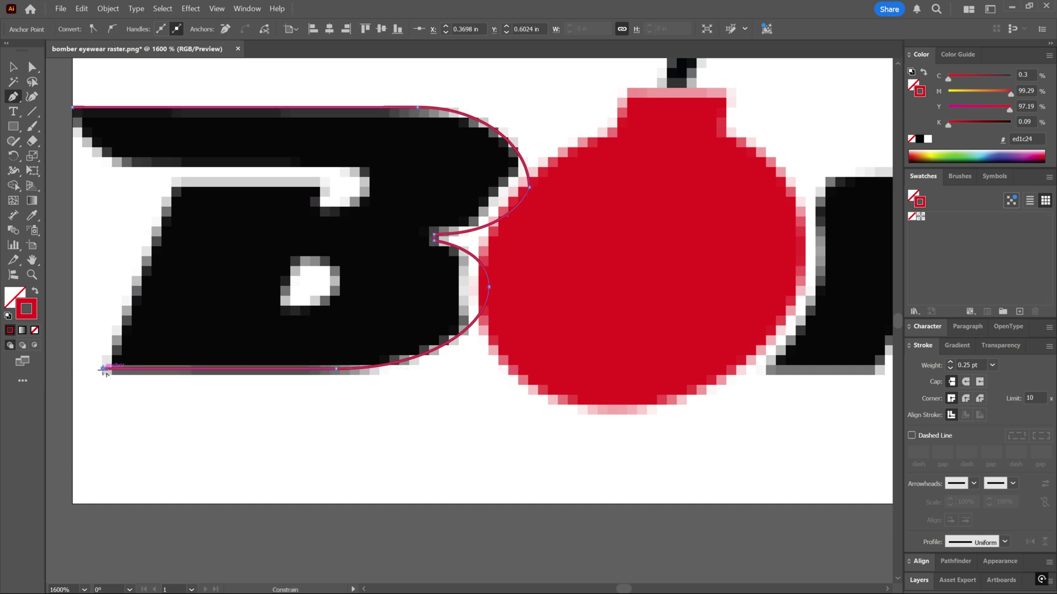
{"action": "left_click", "coordinate": [176, 183]}
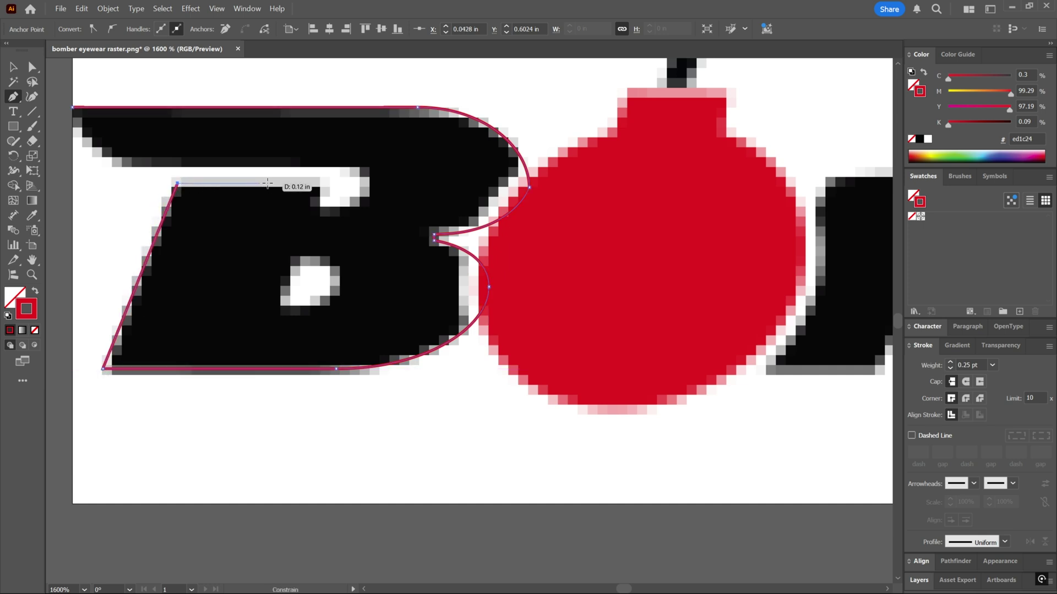
{"action": "left_click", "coordinate": [325, 184]}
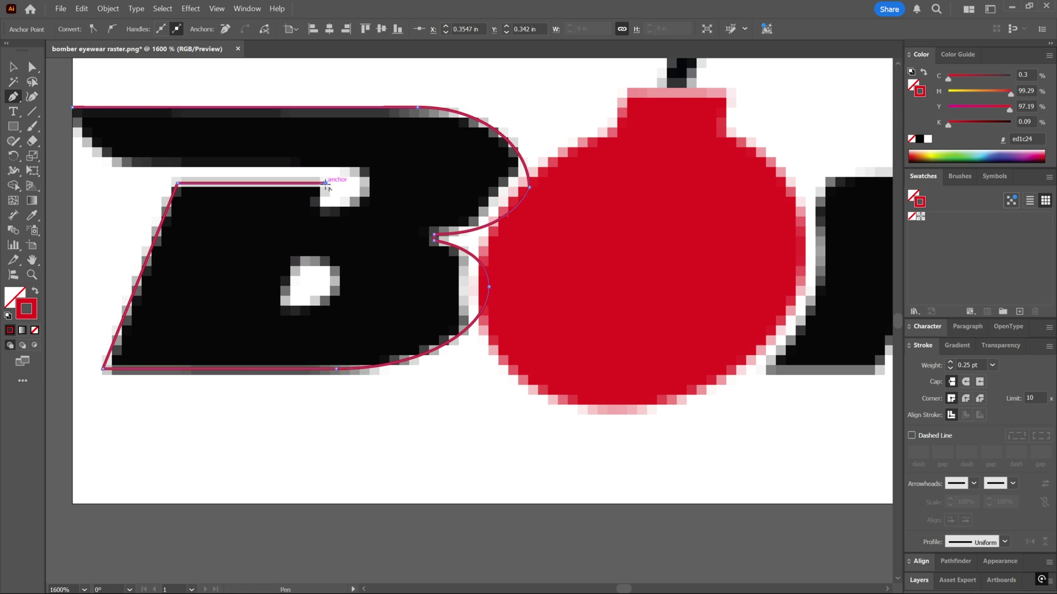
{"action": "left_click", "coordinate": [279, 307]}
{"action": "left_click", "coordinate": [325, 182]}
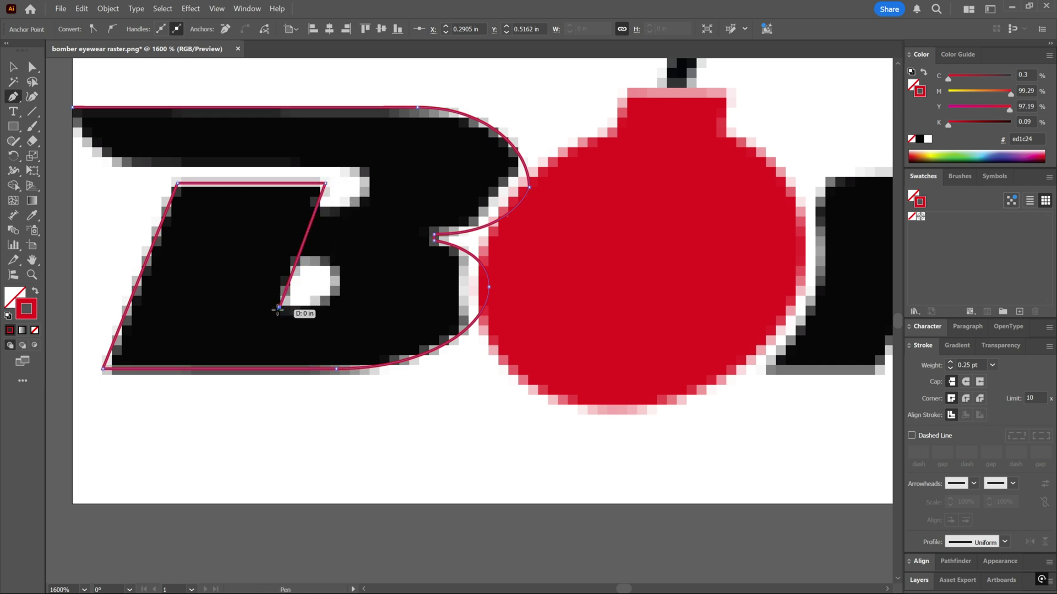
Finish the B's path along the counter's bottom, slanted right side and inner top edge, curving it closed at the starting anchor.
{"action": "left_click", "coordinate": [333, 307]}
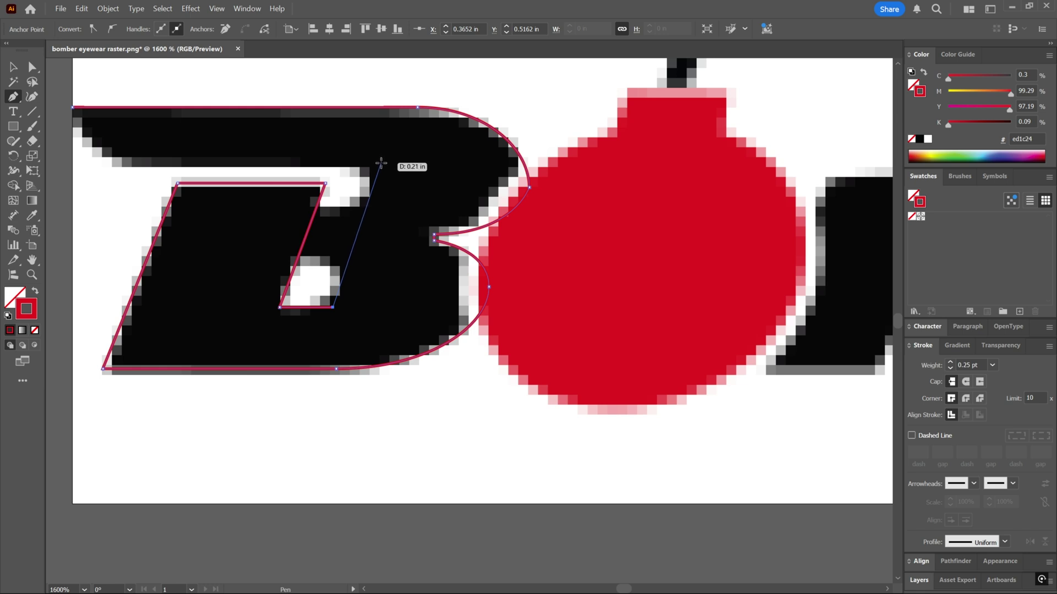
{"action": "left_click", "coordinate": [380, 166]}
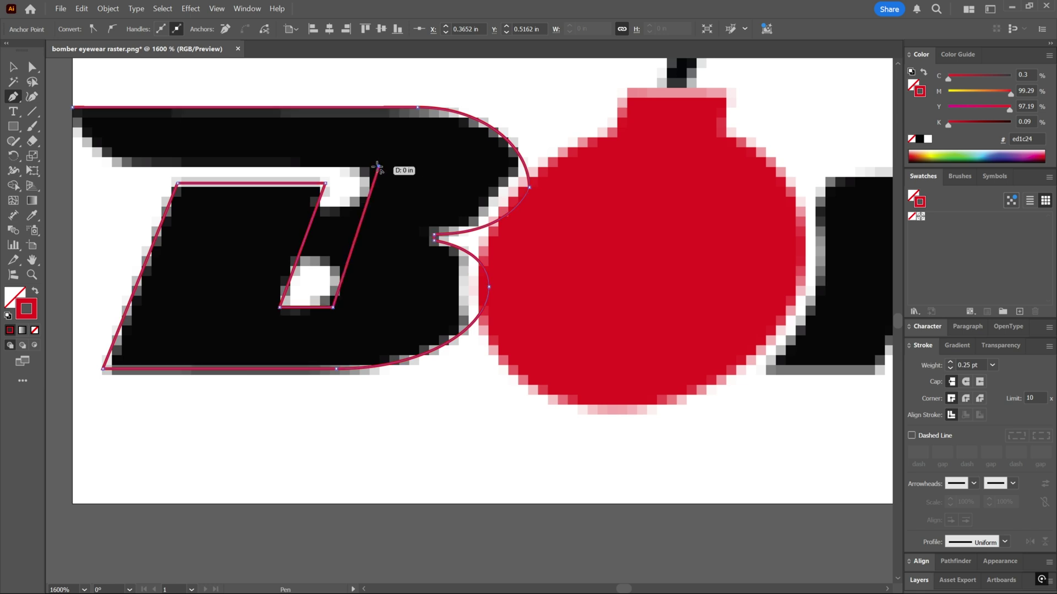
{"action": "left_click", "coordinate": [119, 166]}
{"action": "left_click_drag", "start_coordinate": [72, 107], "coordinate": [73, 70]}
Nudge the counter's lower-right corner anchor slightly left with Direct Selection to fit the raster.
{"action": "key", "text": "a"}
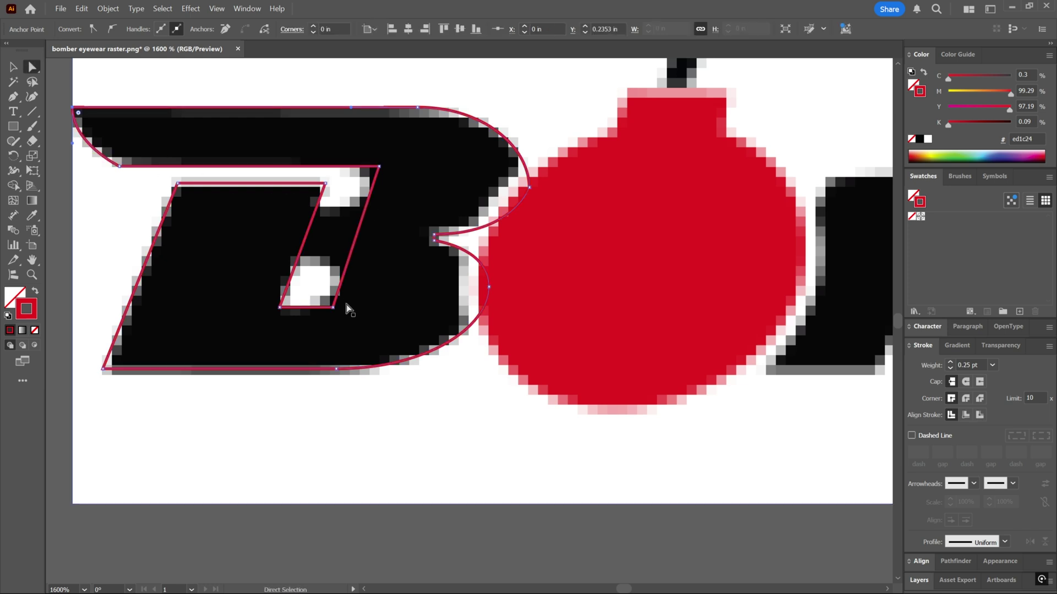
{"action": "left_click_drag", "start_coordinate": [332, 309], "coordinate": [330, 308]}
{"action": "scroll", "coordinate": [332, 310], "scroll_direction": "left", "scroll_amount": 1}
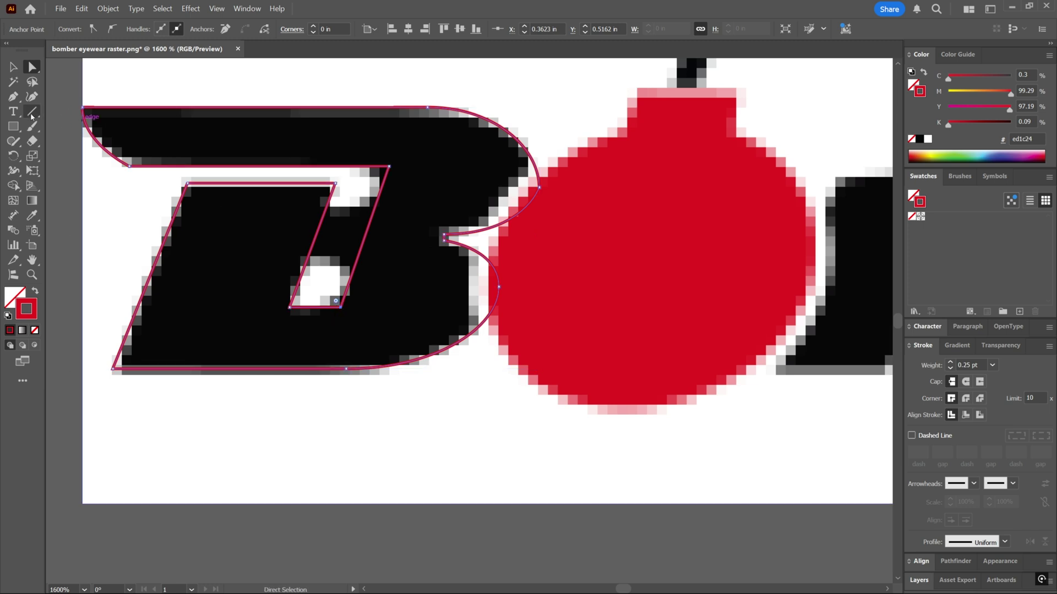
Swap the B's red stroke to a solid red fill without a stroke and deselect the shape.
{"action": "key", "text": "shift+x"}
{"action": "key", "text": "shift+x"}
{"action": "key", "text": "shift+x"}
{"action": "left_click", "coordinate": [340, 340]}
Adjust the bottom edge of the B's counter slightly to match the raster pixels.
{"action": "scroll", "coordinate": [340, 340], "scroll_direction": "up", "scroll_amount": 1}
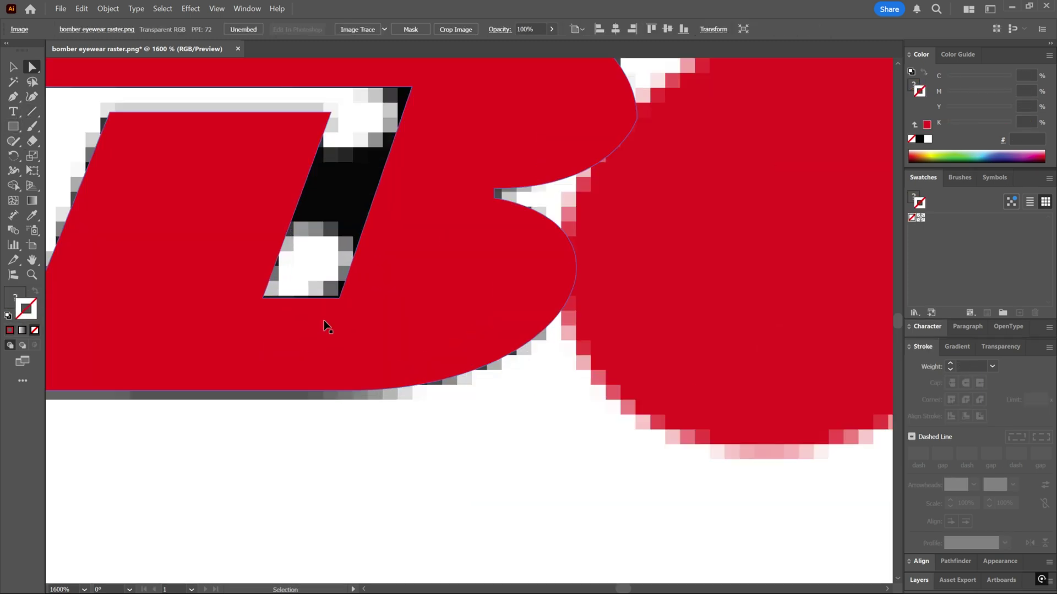
{"action": "left_click_drag", "start_coordinate": [312, 295], "coordinate": [314, 300]}
{"action": "scroll", "coordinate": [220, 220], "scroll_direction": "up", "scroll_amount": 2}
Draw a red rectangle across the B's slanted counter as its crossbar and fit the rectangle's bottom edge to the raster.
{"action": "left_click", "coordinate": [12, 127]}
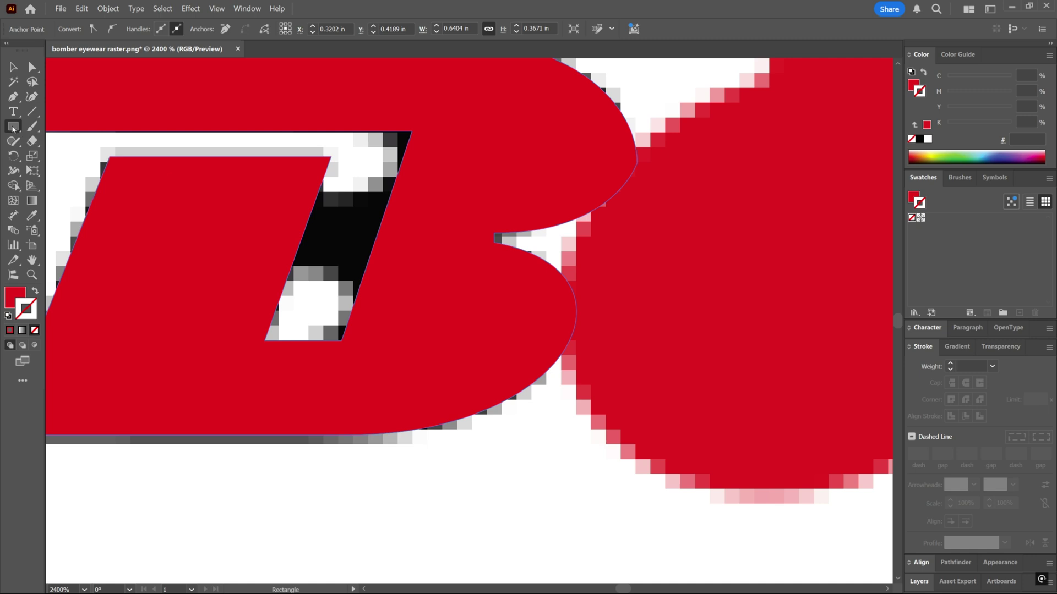
{"action": "mouse_move", "coordinate": [273, 192]}
{"action": "left_mouse_down"}
{"action": "mouse_move", "coordinate": [330, 202]}
{"action": "mouse_move", "coordinate": [417, 267]}
{"action": "left_mouse_up"}
{"action": "scroll", "coordinate": [415, 267], "scroll_direction": "down", "scroll_amount": 1}
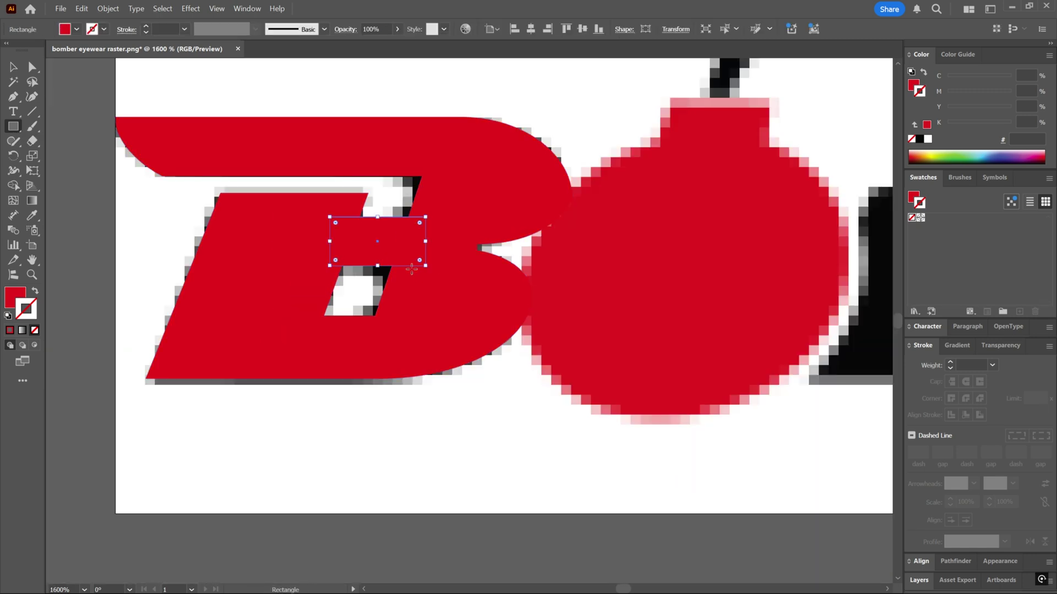
{"action": "scroll", "coordinate": [406, 277], "scroll_direction": "up", "scroll_amount": 1}
{"action": "key", "text": "v"}
{"action": "left_click", "coordinate": [398, 263]}
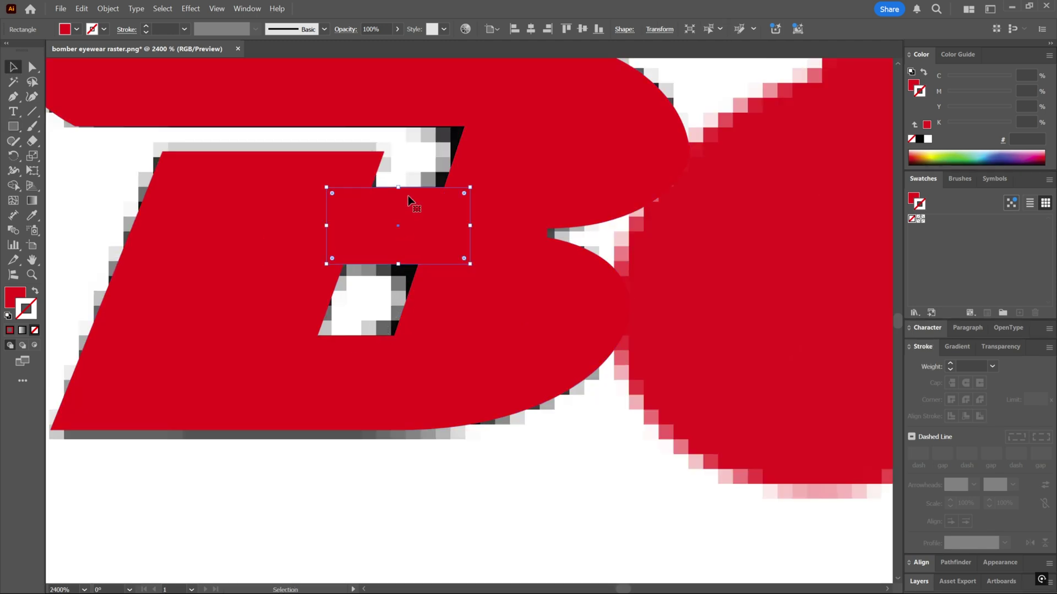
Select the crossbar rectangle together with the B and unite them into one shape with Pathfinder.
{"action": "scroll", "coordinate": [454, 275], "scroll_direction": "down", "scroll_amount": 1}
{"action": "left_click", "coordinate": [448, 302], "text": "shift"}
{"action": "left_click", "coordinate": [465, 391]}
{"action": "left_click", "coordinate": [417, 246]}
{"action": "left_click", "coordinate": [462, 309], "text": "shift"}
{"action": "left_click", "coordinate": [405, 280]}
{"action": "left_click", "coordinate": [414, 248]}
{"action": "left_click", "coordinate": [463, 309], "text": "shift"}
{"action": "mouse_move", "coordinate": [473, 309]}
{"action": "left_mouse_down"}
{"action": "mouse_move", "coordinate": [427, 344]}
{"action": "mouse_move", "coordinate": [473, 309]}
{"action": "left_mouse_up"}
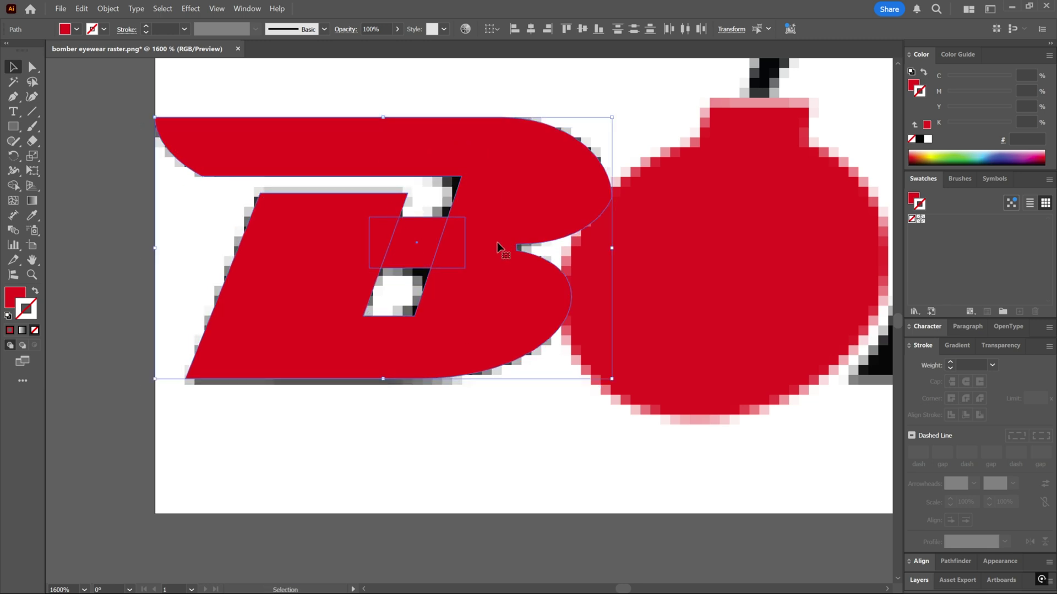
{"action": "left_click", "coordinate": [955, 560]}
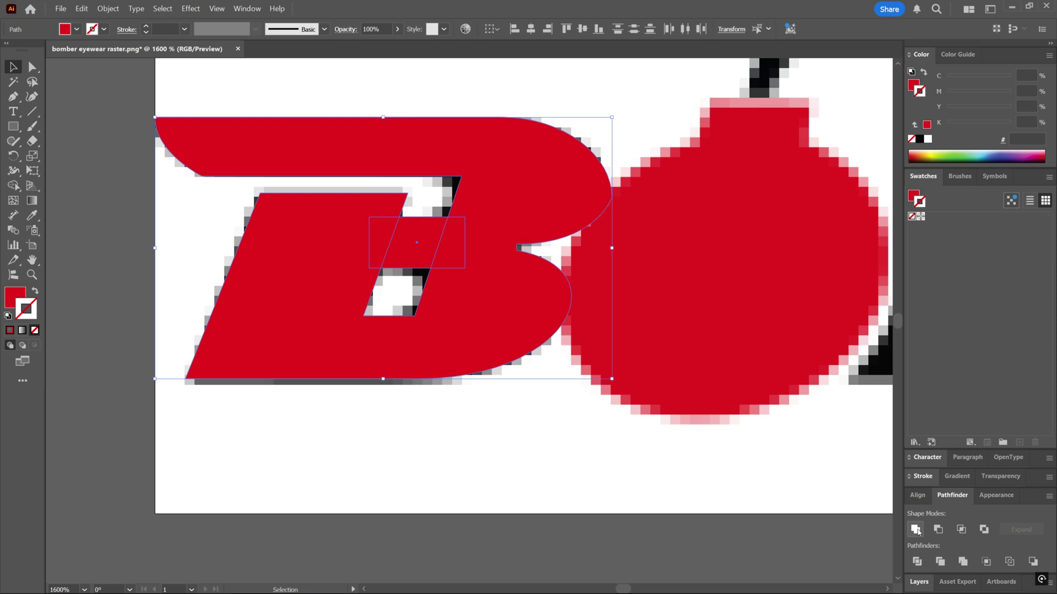
{"action": "left_click", "coordinate": [916, 530]}
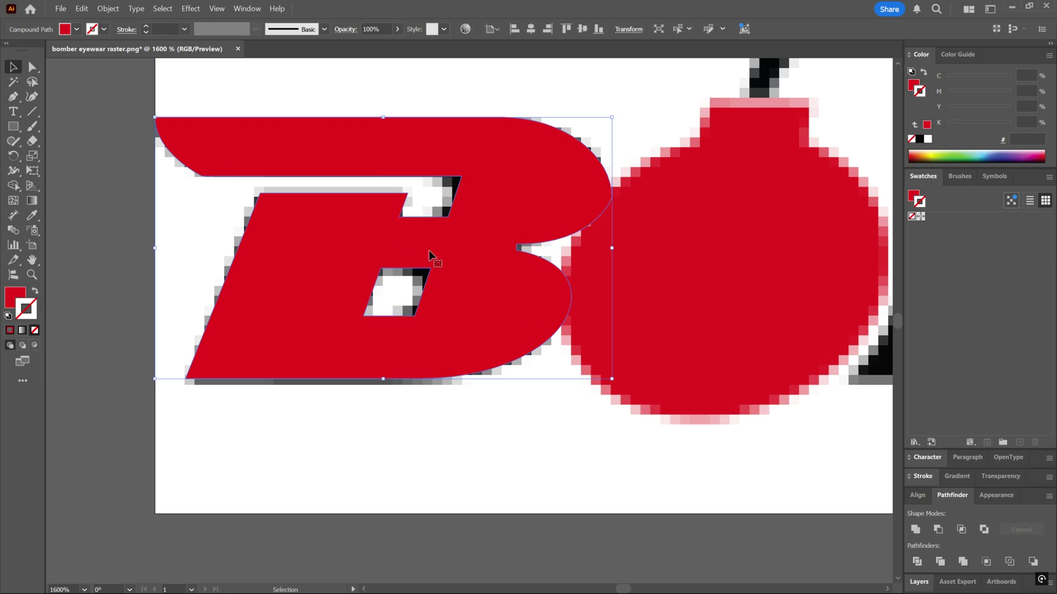
{"action": "left_click", "coordinate": [464, 419]}
Round the corners at the inner end of the B's upper opening with the live corner handles.
{"action": "scroll", "coordinate": [429, 277], "scroll_direction": "up", "scroll_amount": 1}
{"action": "key", "text": "a"}
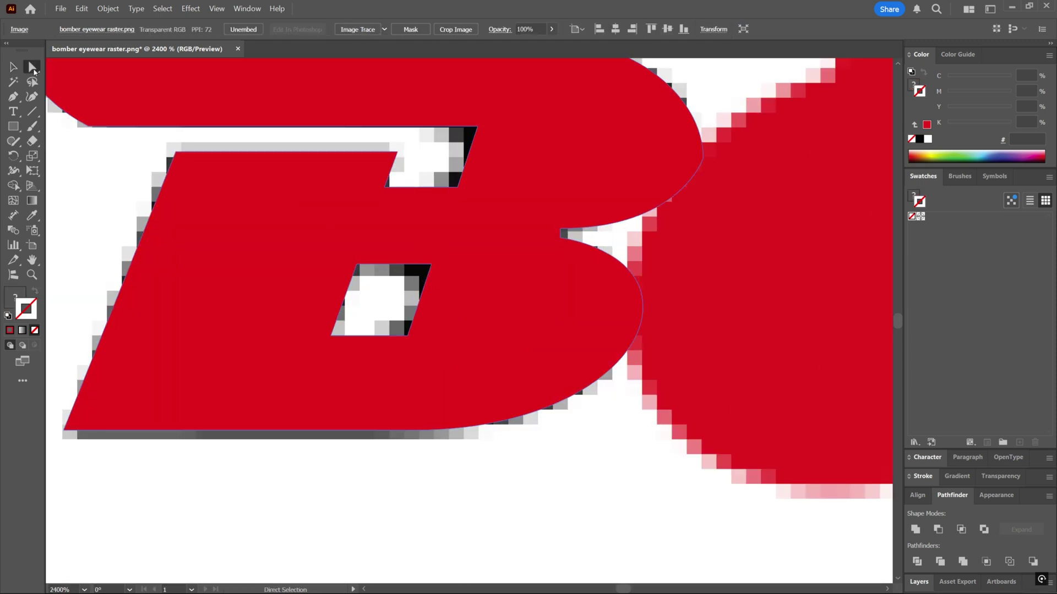
{"action": "left_click", "coordinate": [478, 128]}
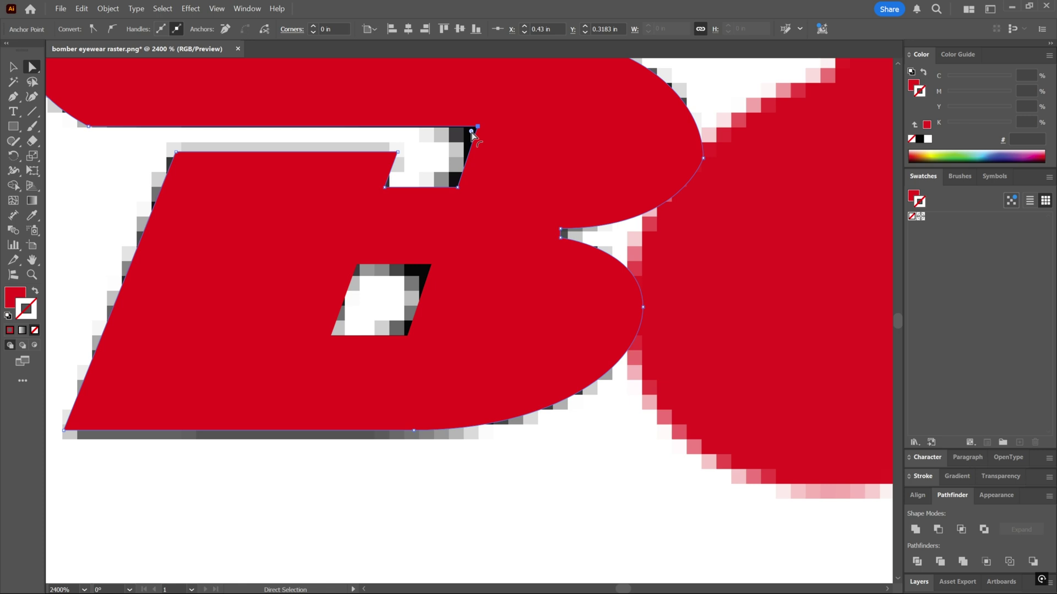
{"action": "left_click_drag", "start_coordinate": [471, 132], "coordinate": [398, 184]}
{"action": "left_click", "coordinate": [453, 181]}
{"action": "left_click", "coordinate": [387, 186]}
Try to round both right-hand corners of the B's lower counter together.
{"action": "left_click", "coordinate": [431, 265]}
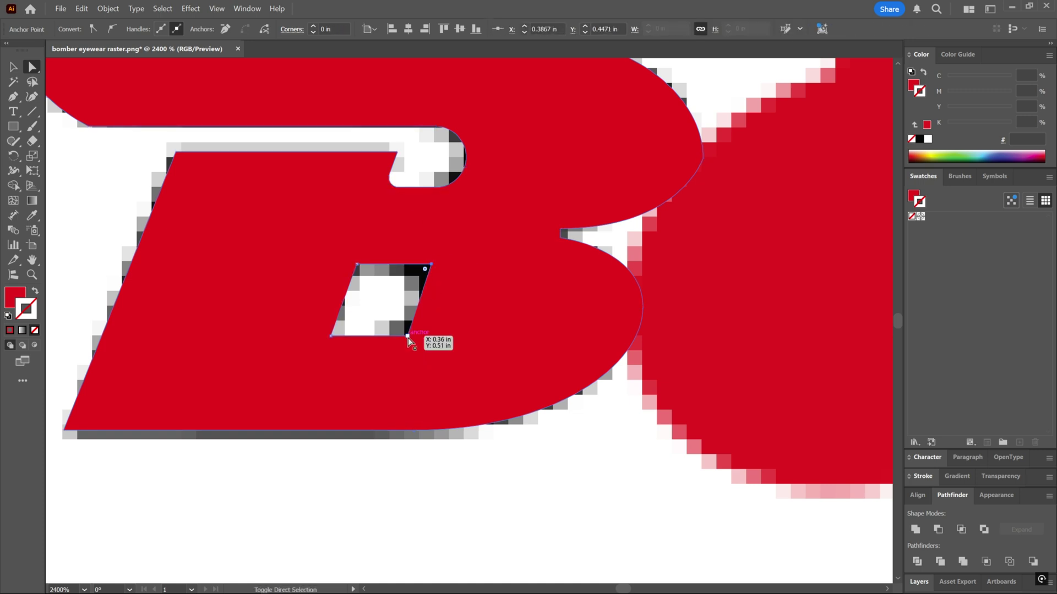
{"action": "left_click", "coordinate": [408, 335], "text": "shift"}
{"action": "left_click_drag", "start_coordinate": [406, 333], "coordinate": [370, 312]}
{"action": "key", "text": "ctrl+z"}
{"action": "left_click", "coordinate": [417, 286]}
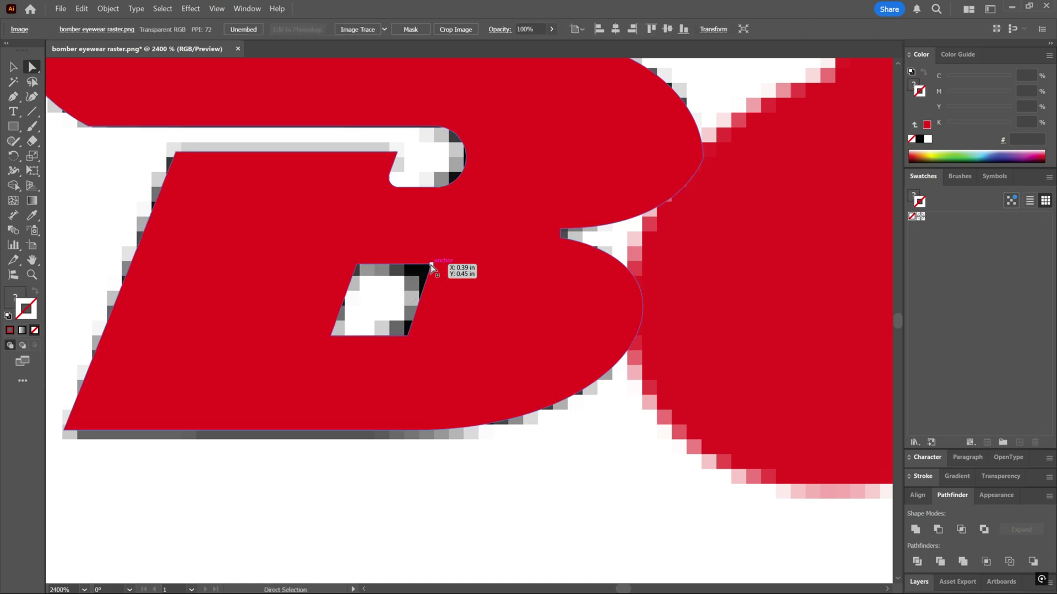
Round the upper-right and lower-right corners of the B's lower counter to follow the raster, keeping its left corners sharp.
{"action": "left_click", "coordinate": [430, 265]}
{"action": "left_click_drag", "start_coordinate": [422, 270], "coordinate": [349, 382]}
{"action": "left_click", "coordinate": [408, 336]}
{"action": "left_click", "coordinate": [333, 259]}
{"action": "left_click", "coordinate": [354, 333]}
{"action": "key", "text": "ctrl+z"}
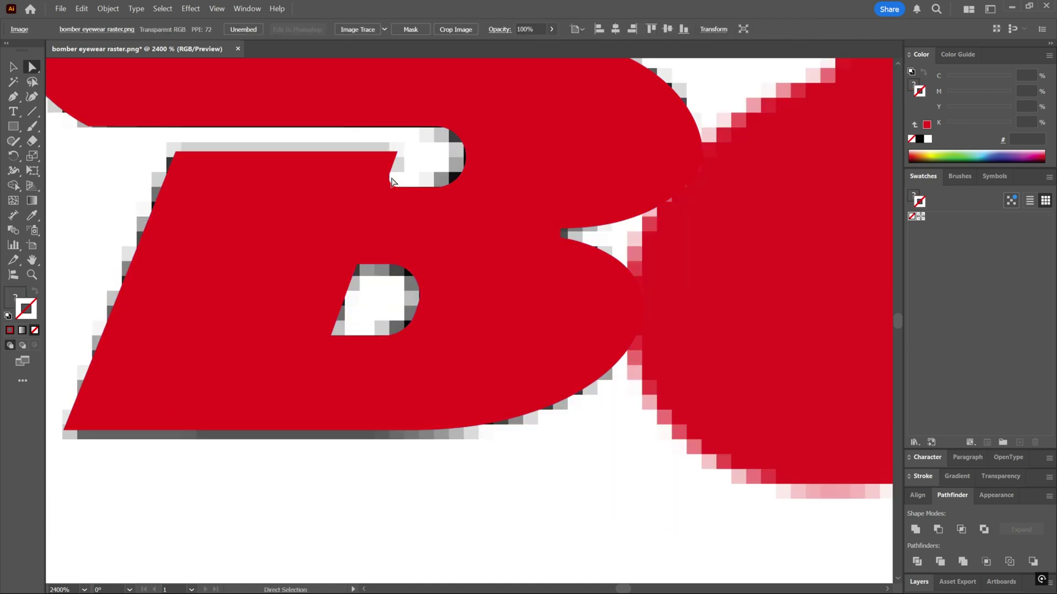
Set the lower-left corner of the B's upper opening back to a sharp 0 in radius.
{"action": "left_click", "coordinate": [390, 182]}
{"action": "left_click_drag", "start_coordinate": [390, 183], "coordinate": [379, 202]}
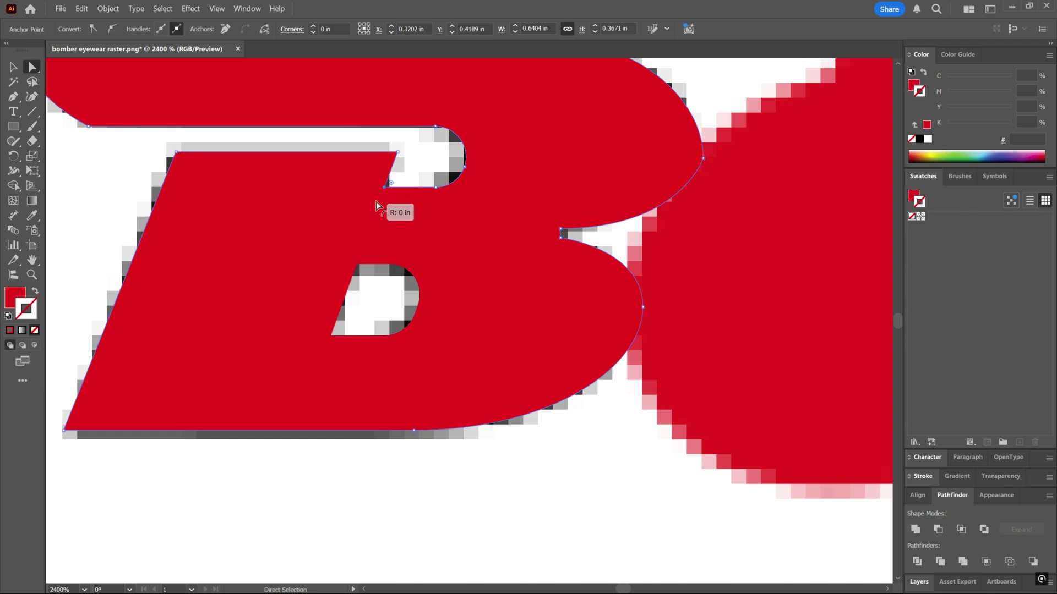
{"action": "scroll", "coordinate": [375, 204], "scroll_direction": "down", "scroll_amount": 2}
{"action": "left_click", "coordinate": [453, 380], "text": "ctrl"}
{"action": "scroll", "coordinate": [364, 294], "scroll_direction": "up", "scroll_amount": 1}
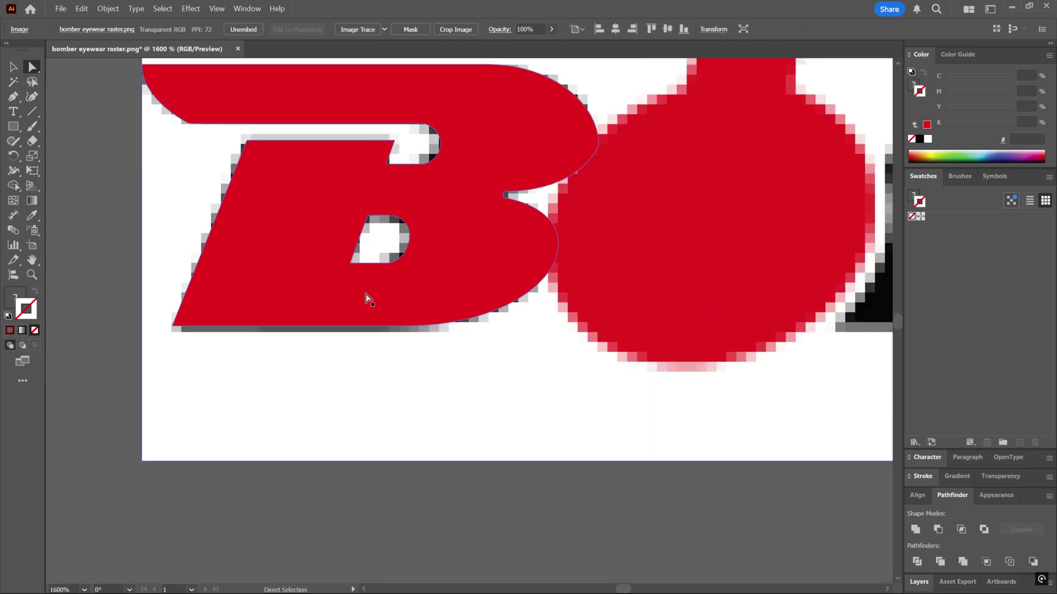
{"action": "scroll", "coordinate": [366, 294], "scroll_direction": "up", "scroll_amount": 1}
{"action": "scroll", "coordinate": [367, 305], "scroll_direction": "down", "scroll_amount": 2}
Move the raster logo up away from the traced B to compare them, and undo the move.
{"action": "key", "text": "v"}
{"action": "scroll", "coordinate": [409, 378], "scroll_direction": "down", "scroll_amount": 1}
{"action": "left_click_drag", "start_coordinate": [441, 374], "coordinate": [442, 242]}
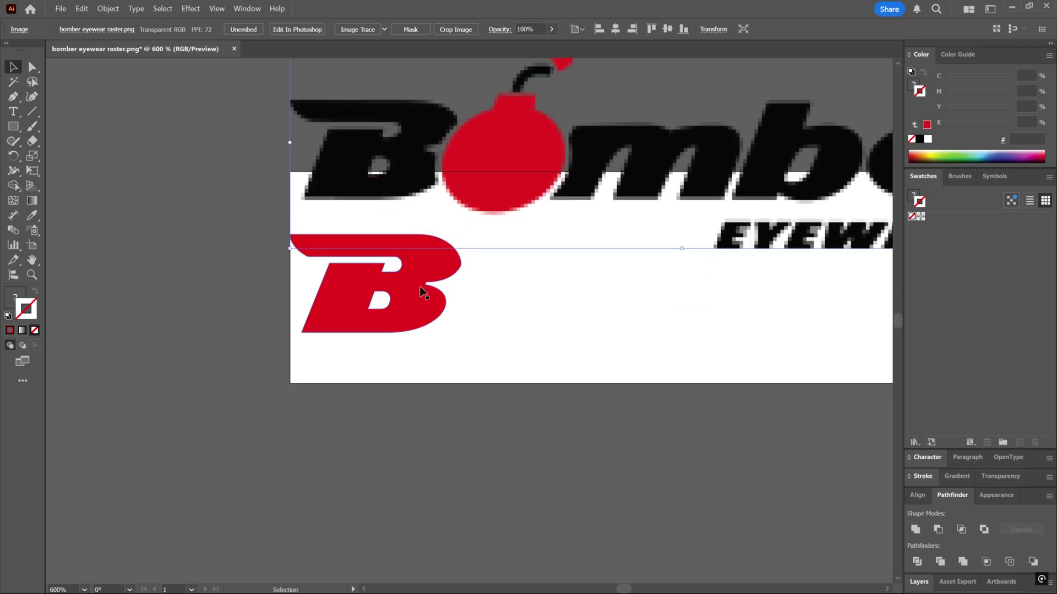
{"action": "key", "text": "ctrl+z"}
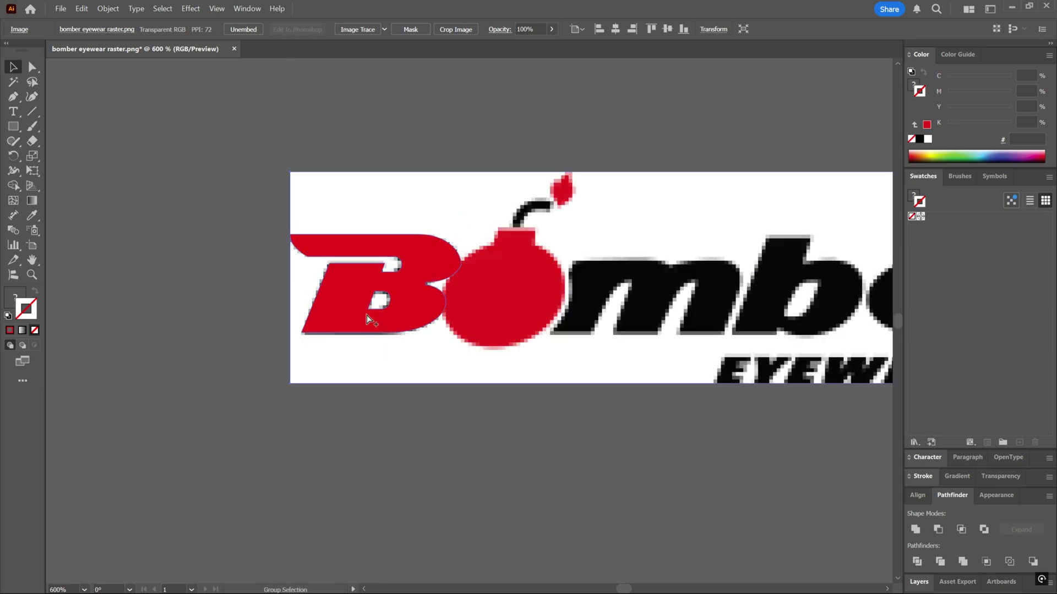
Fine-tune the corner rounding of the B's lower counter and upper opening to match the raster.
{"action": "scroll", "coordinate": [366, 320], "scroll_direction": "up", "scroll_amount": 4}
{"action": "key", "text": "a"}
{"action": "left_click", "coordinate": [429, 276]}
{"action": "left_click_drag", "start_coordinate": [408, 250], "coordinate": [400, 243]}
{"action": "scroll", "coordinate": [406, 248], "scroll_direction": "up", "scroll_amount": 2}
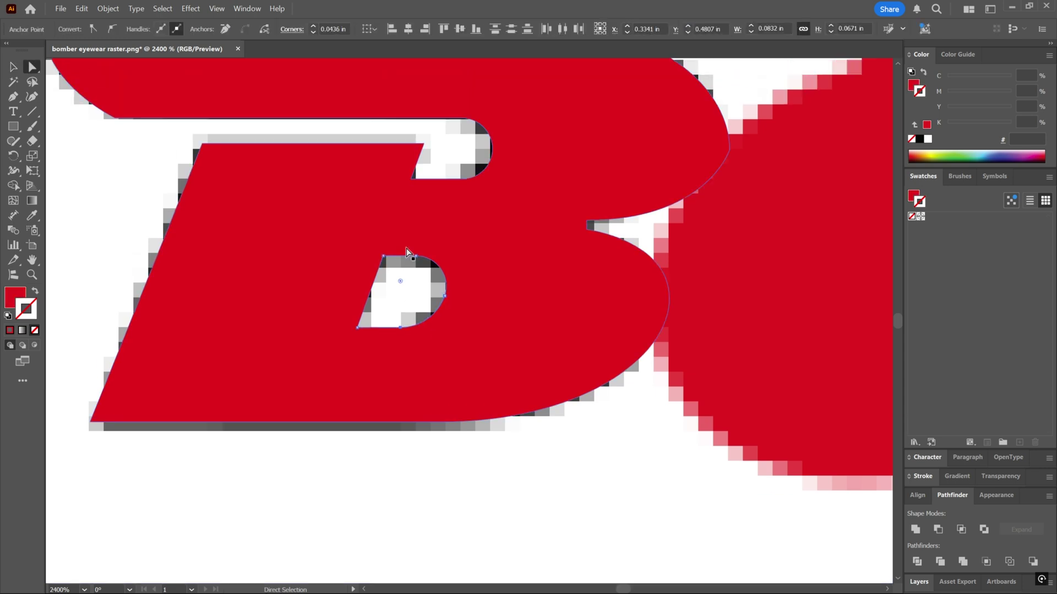
{"action": "left_click", "coordinate": [481, 171]}
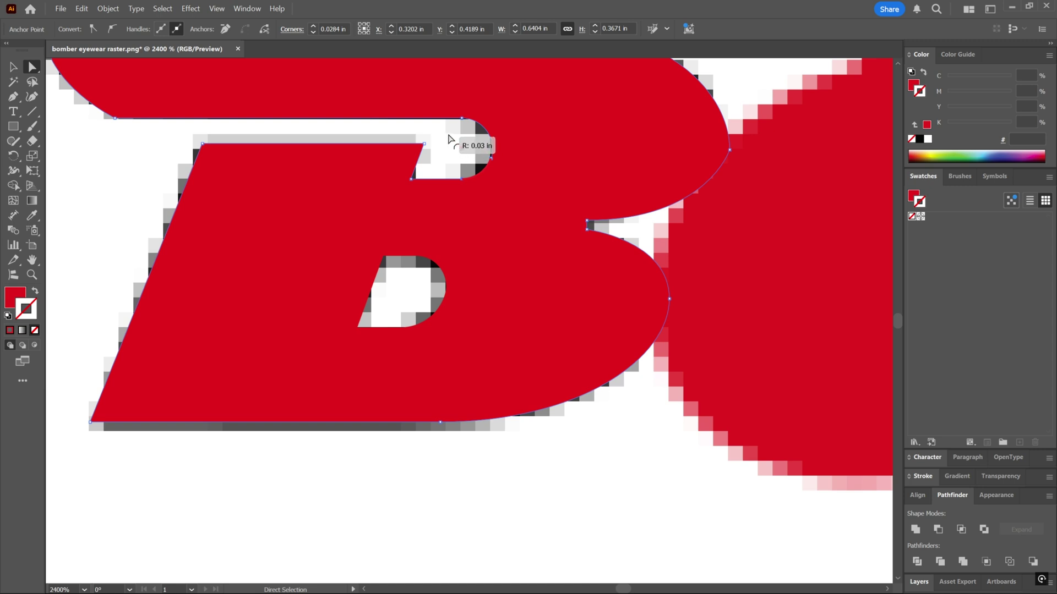
{"action": "key", "text": "ctrl+minus"}
{"action": "scroll", "coordinate": [465, 212], "scroll_direction": "down", "scroll_amount": 1}
{"action": "left_click", "coordinate": [500, 349]}
{"action": "scroll", "coordinate": [500, 348], "scroll_direction": "down", "scroll_amount": 1}
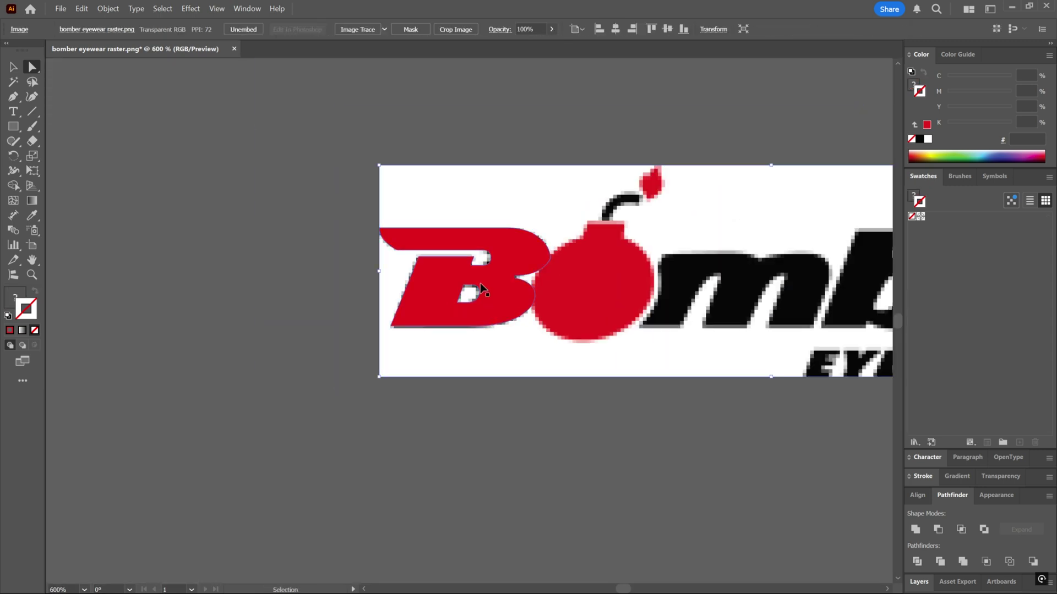
Refine the rounded right end of the B's upper opening against the raster pixels and deselect the shape.
{"action": "scroll", "coordinate": [484, 299], "scroll_direction": "up", "scroll_amount": 4}
{"action": "left_click", "coordinate": [500, 168]}
{"action": "left_click_drag", "start_coordinate": [467, 195], "coordinate": [440, 203]}
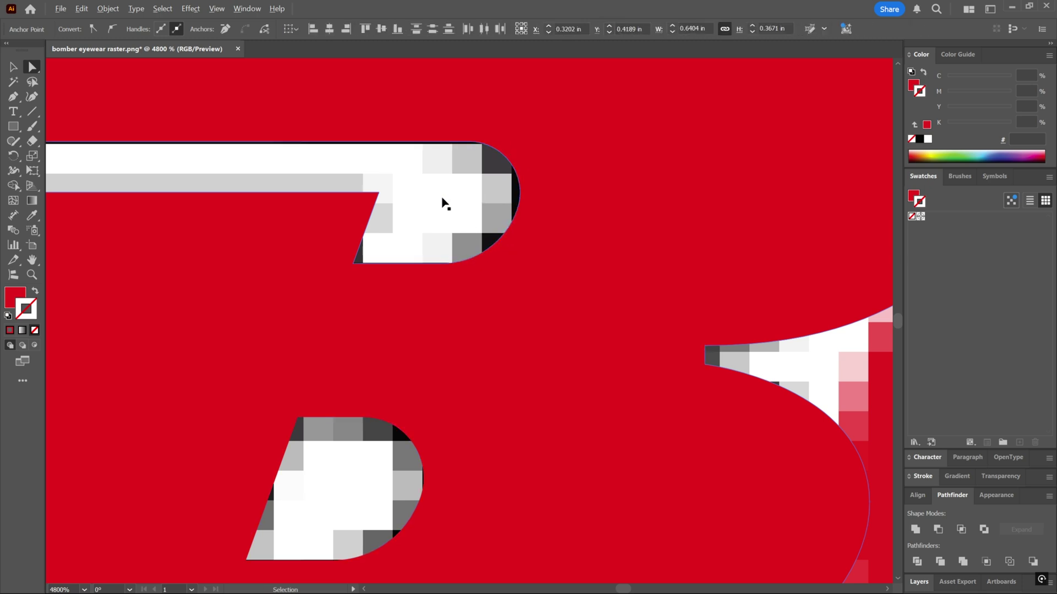
{"action": "scroll", "coordinate": [448, 267], "scroll_direction": "down", "scroll_amount": 4}
{"action": "left_click", "coordinate": [477, 429]}
Place a copy of the raster logo above the traced B for side-by-side comparison.
{"action": "scroll", "coordinate": [478, 430], "scroll_direction": "down", "scroll_amount": 2}
{"action": "key", "text": "v"}
{"action": "left_click_drag", "start_coordinate": [484, 330], "coordinate": [454, 206]}
{"action": "left_click_drag", "start_coordinate": [489, 272], "coordinate": [502, 203]}
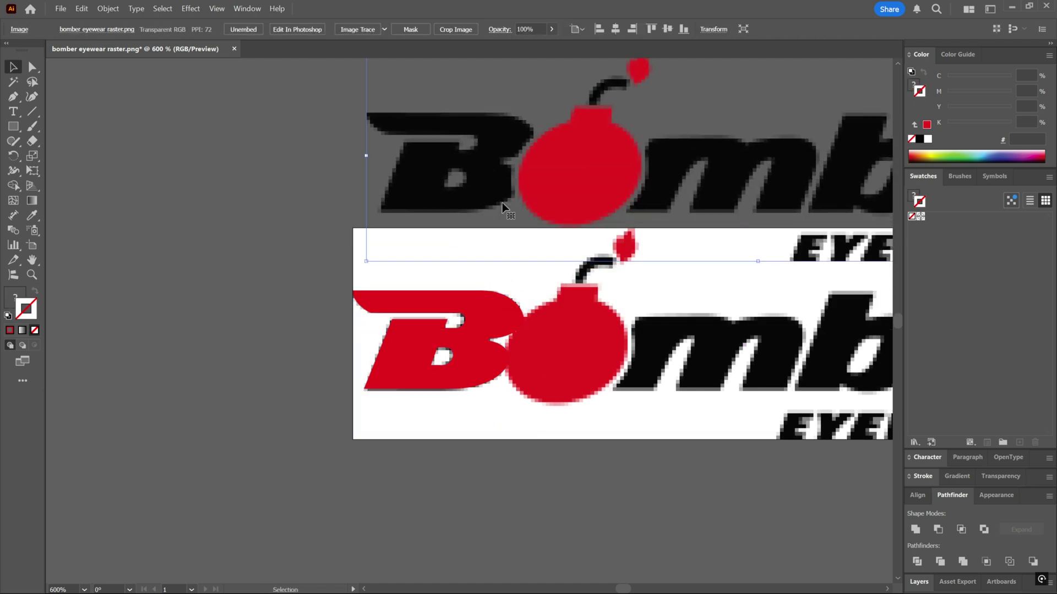
Undo the moves of the raster logo image to put it back in line with the traced letter B.
{"action": "key", "text": "ctrl+z"}
{"action": "key", "text": "ctrl+z"}
{"action": "left_click_drag", "start_coordinate": [511, 406], "coordinate": [478, 308]}
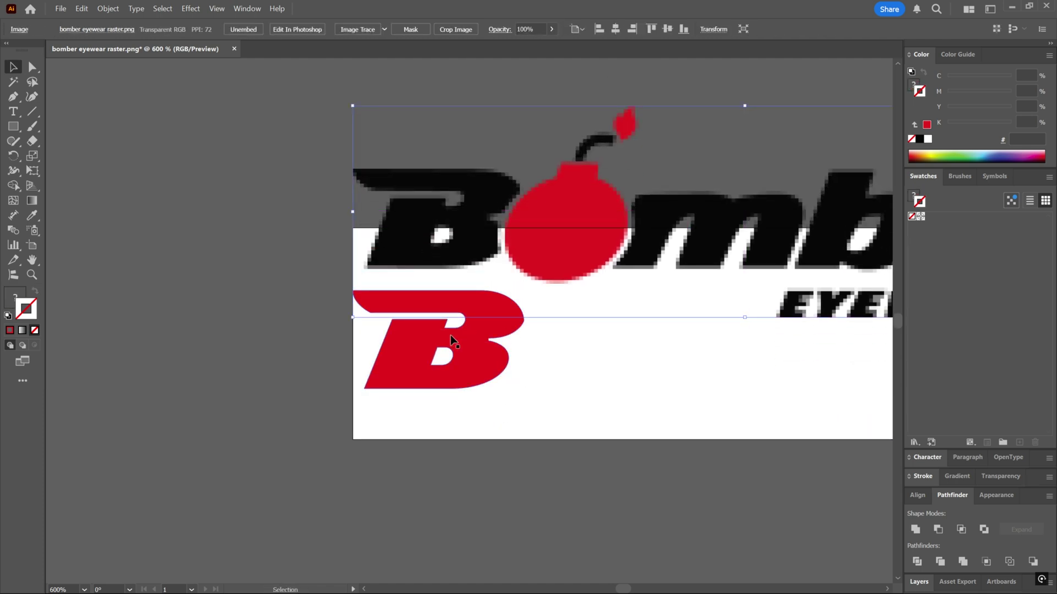
{"action": "key", "text": "ctrl+z"}
Switch the traced letter B between solid red fill and red outline to compare it with the raster logo.
{"action": "left_click", "coordinate": [488, 445]}
{"action": "scroll", "coordinate": [487, 445], "scroll_direction": "right", "scroll_amount": 3}
{"action": "left_click", "coordinate": [438, 356]}
{"action": "scroll", "coordinate": [473, 429], "scroll_direction": "up", "scroll_amount": 2}
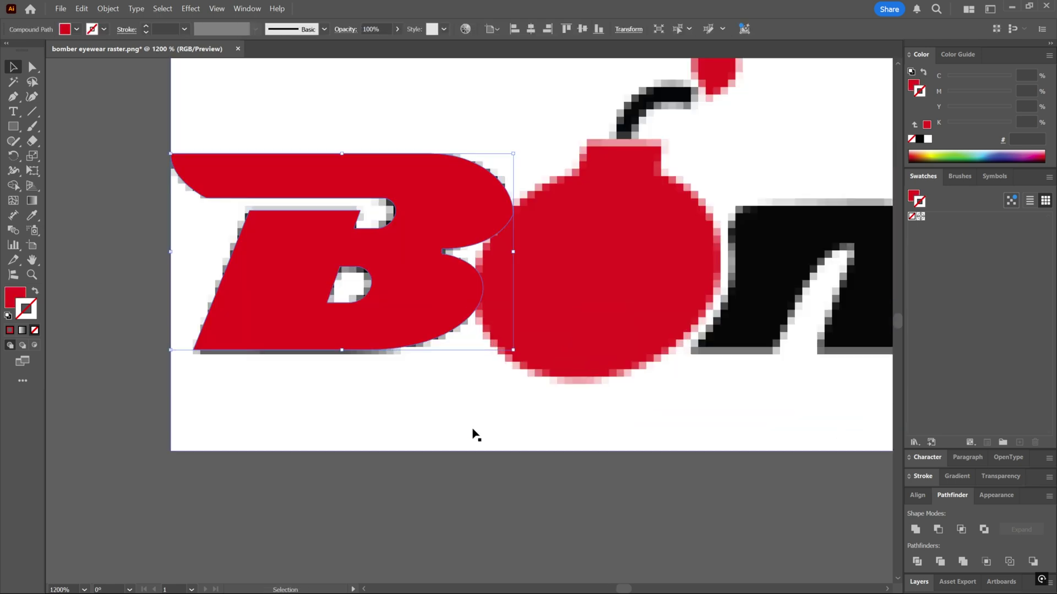
{"action": "key", "text": "shift+x"}
{"action": "key", "text": "shift+x"}
{"action": "key", "text": "shift+x"}
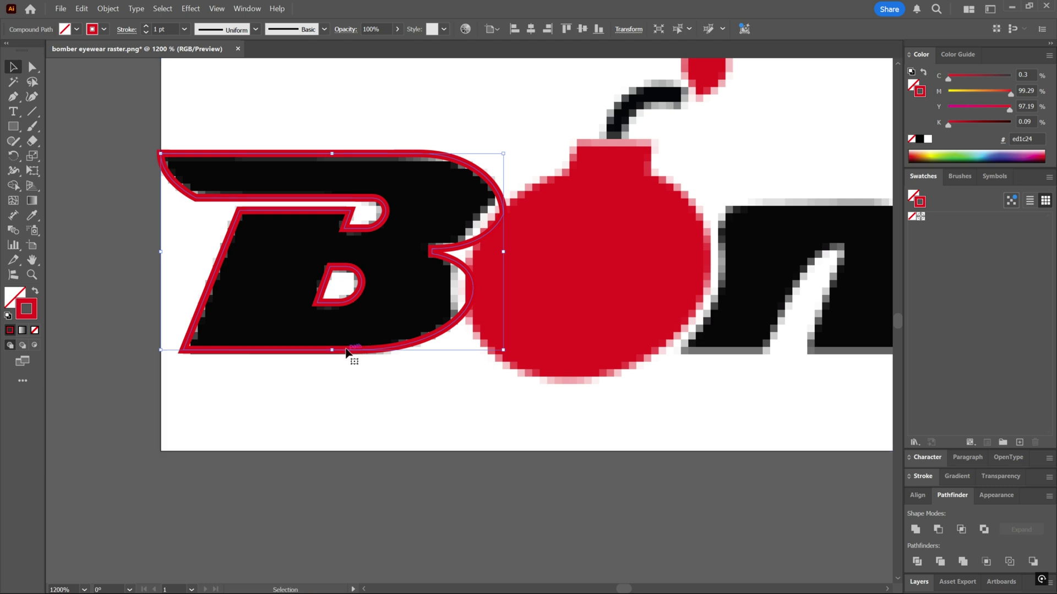
{"action": "key", "text": "shift+x"}
{"action": "key", "text": "shift+x"}
{"action": "key", "text": "a"}
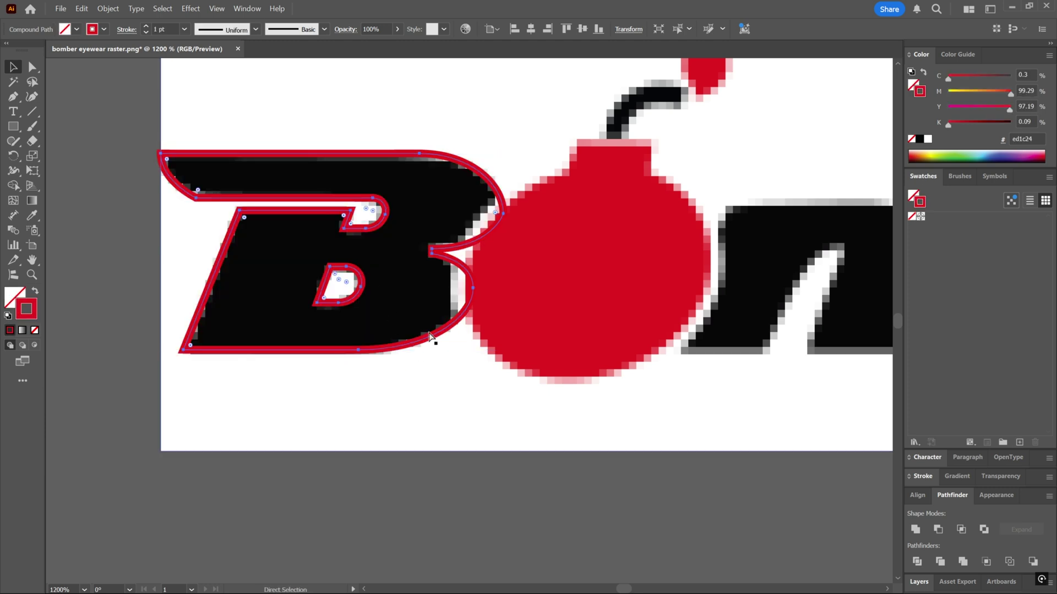
{"action": "scroll", "coordinate": [395, 347], "scroll_direction": "down", "scroll_amount": 5}
{"action": "key", "text": "shift+x"}
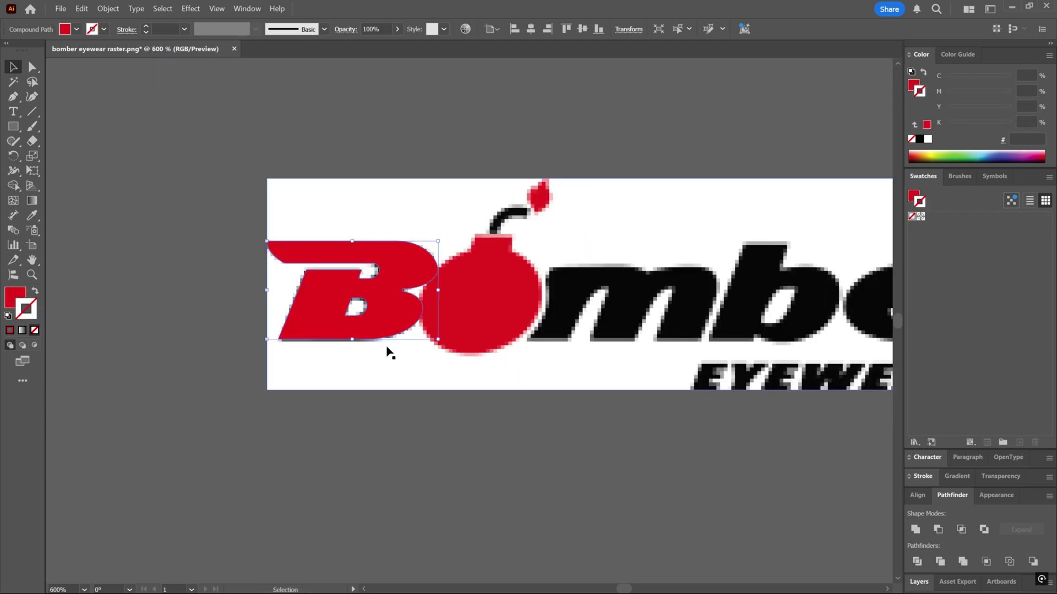
Swap the traced letter B's fill and stroke to give it a red outline with no fill.
{"action": "scroll", "coordinate": [403, 363], "scroll_direction": "up", "scroll_amount": 3}
{"action": "key", "text": "v"}
{"action": "left_click", "coordinate": [408, 370]}
{"action": "key", "text": "shift+x"}
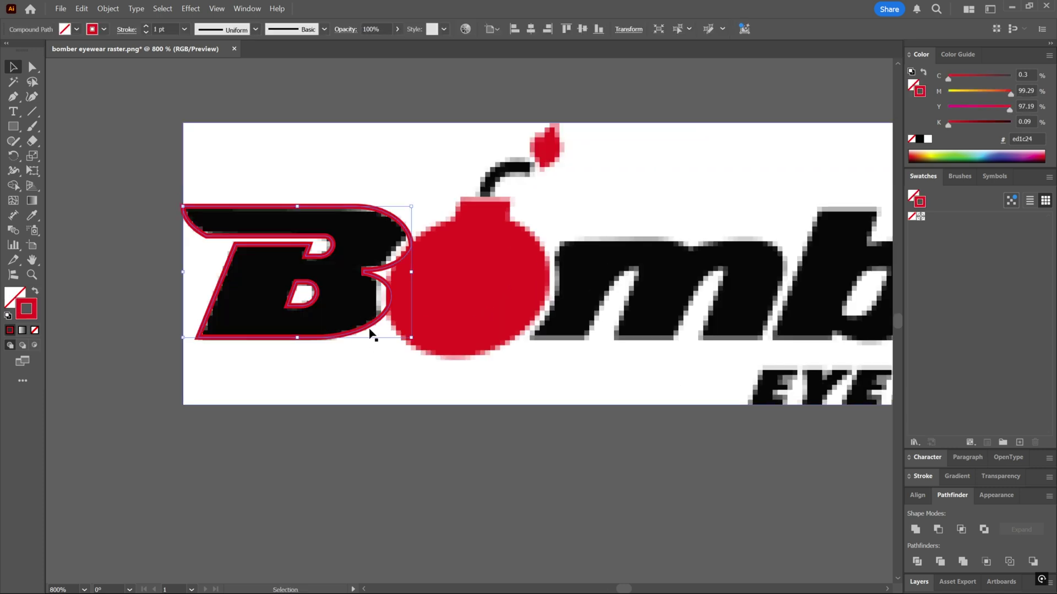
Draw an ellipse about 0.40 by 0.42 in over the bomb's round body with the default white fill and black stroke.
{"action": "scroll", "coordinate": [385, 353], "scroll_direction": "up", "scroll_amount": 4}
{"action": "left_click", "coordinate": [13, 126]}
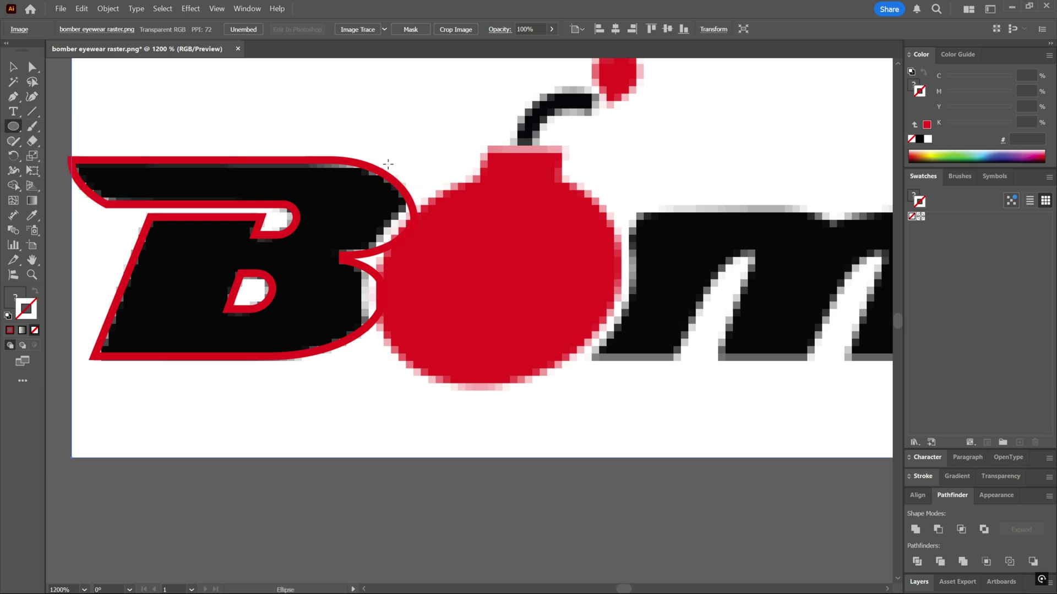
{"action": "left_click_drag", "start_coordinate": [375, 161], "coordinate": [592, 388]}
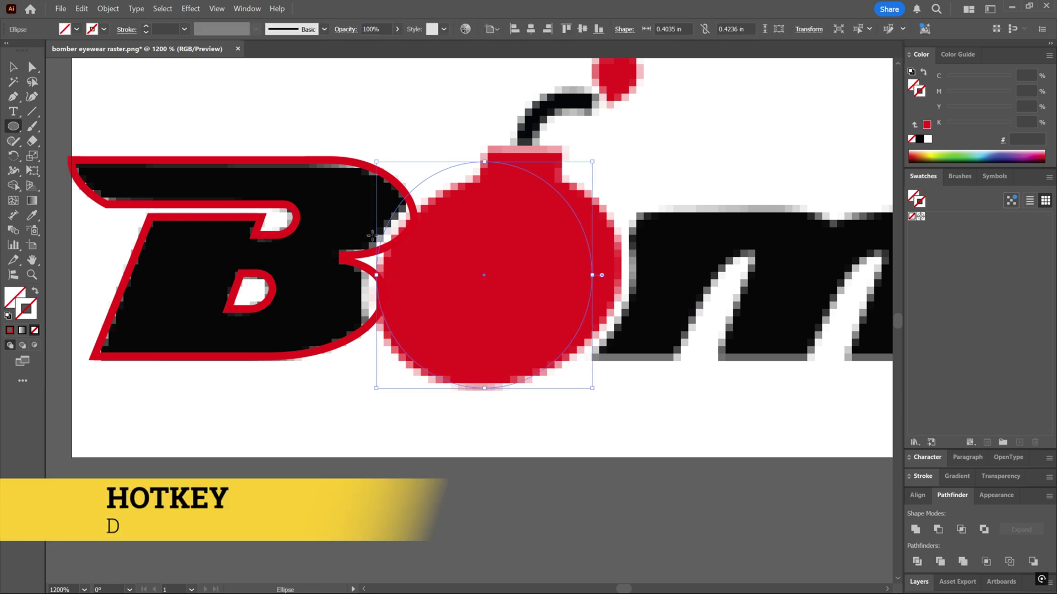
{"action": "key", "text": "d"}
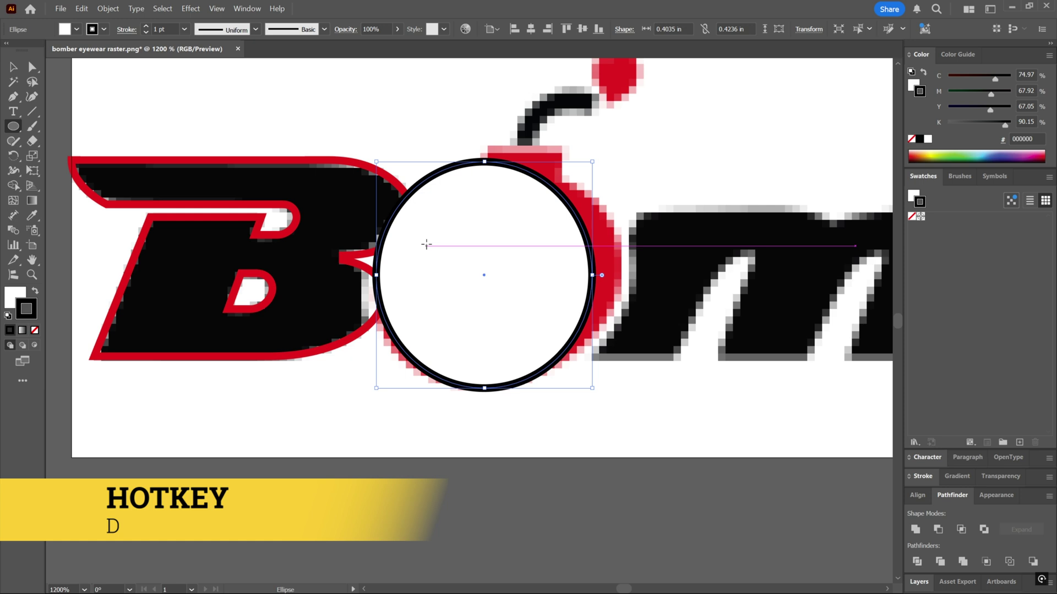
Remove the ellipse's fill and lower its upper edge to a height of about 0.41 in.
{"action": "left_click", "coordinate": [10, 299]}
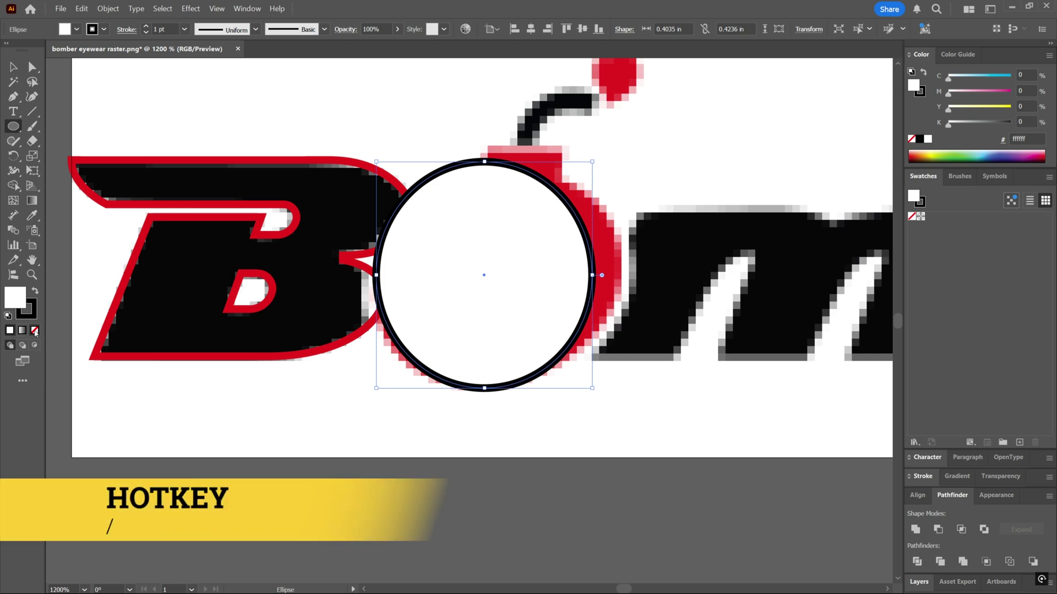
{"action": "key", "text": "slash"}
{"action": "left_click", "coordinate": [13, 67]}
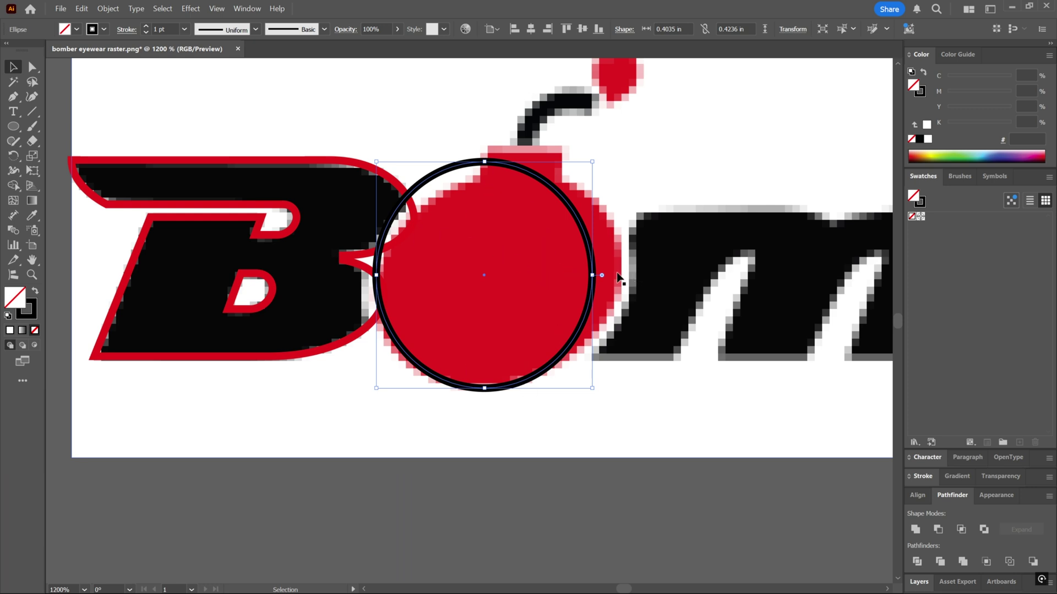
{"action": "left_click_drag", "start_coordinate": [484, 161], "coordinate": [517, 169]}
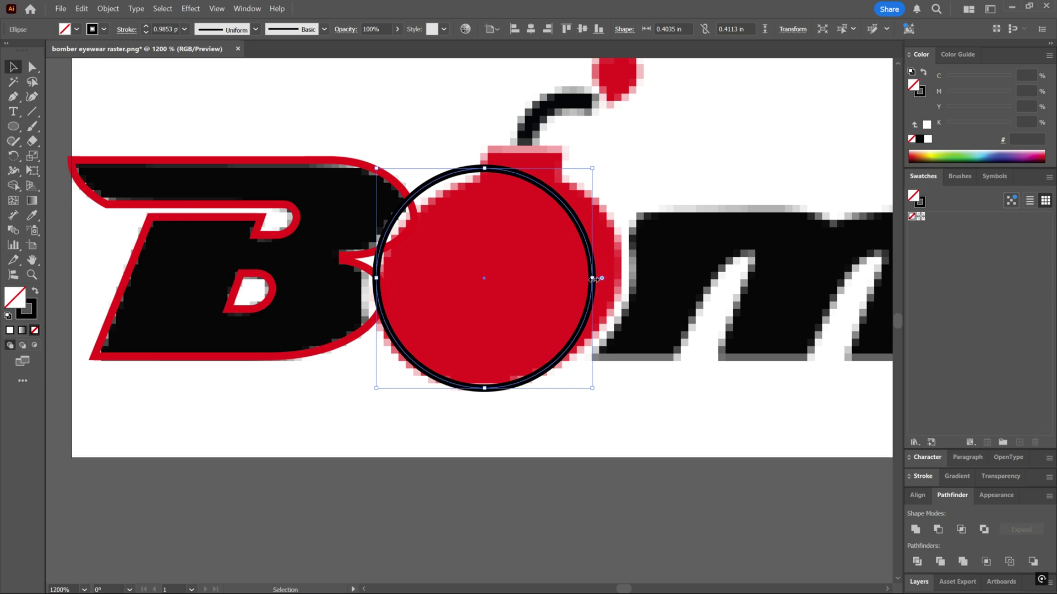
Shear the ellipse by 10° along the horizontal axis.
{"action": "right_click", "coordinate": [582, 232]}
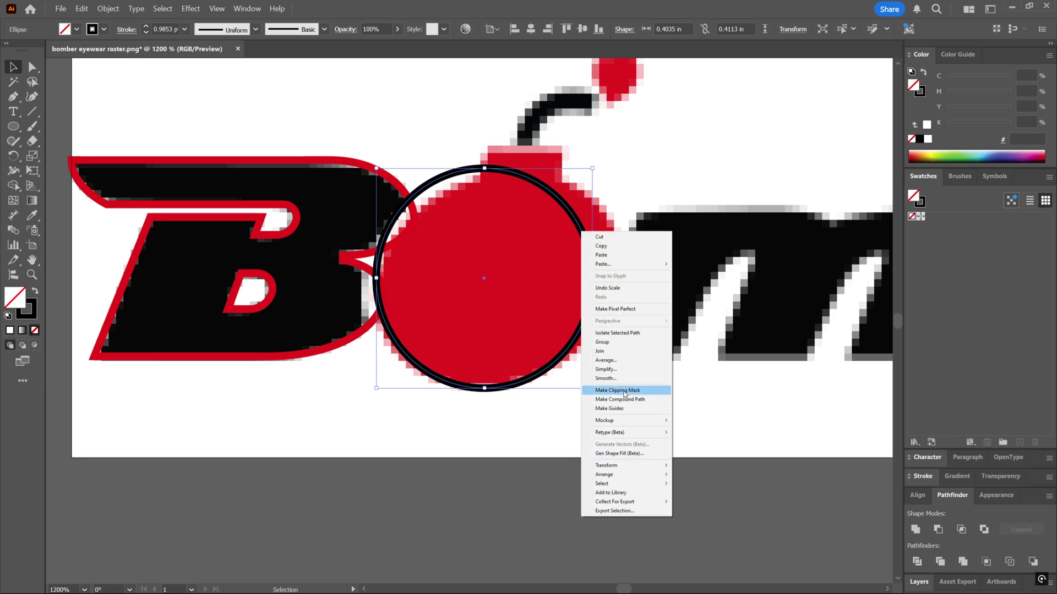
{"action": "mouse_move", "coordinate": [633, 466]}
{"action": "left_click", "coordinate": [709, 514]}
{"action": "left_click_drag", "start_coordinate": [533, 243], "coordinate": [768, 183]}
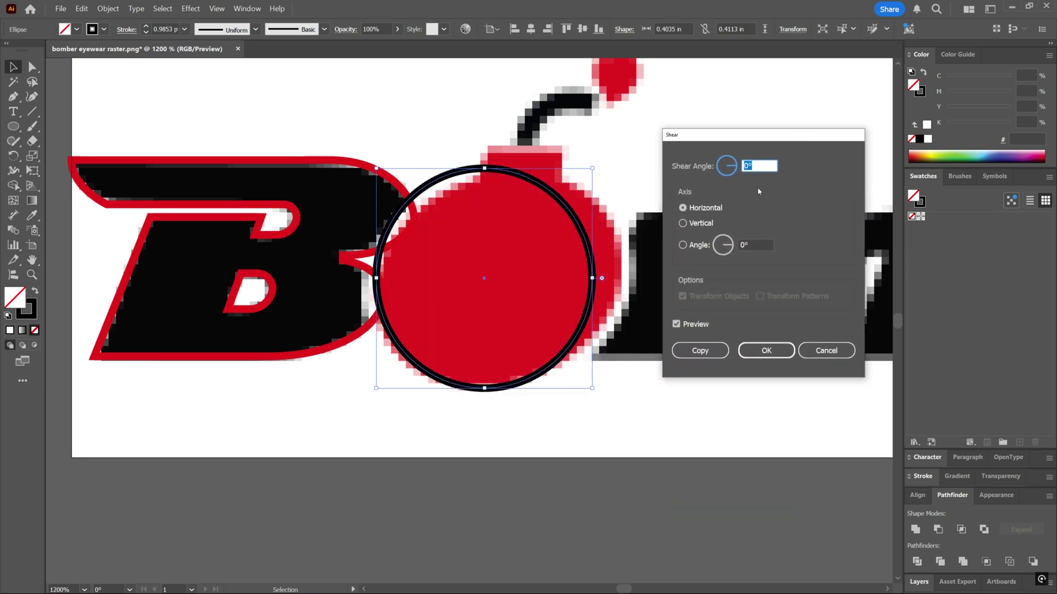
{"action": "key", "text": "Up"}
{"action": "key", "text": "Up"}
{"action": "key", "text": "Up"}
{"action": "key", "text": "Up"}
{"action": "key", "text": "Up"}
{"action": "key", "text": "Up"}
{"action": "key", "text": "Up"}
{"action": "key", "text": "Up"}
{"action": "key", "text": "Up"}
{"action": "key", "text": "Up"}
{"action": "key", "text": "Up"}
{"action": "key", "text": "Up"}
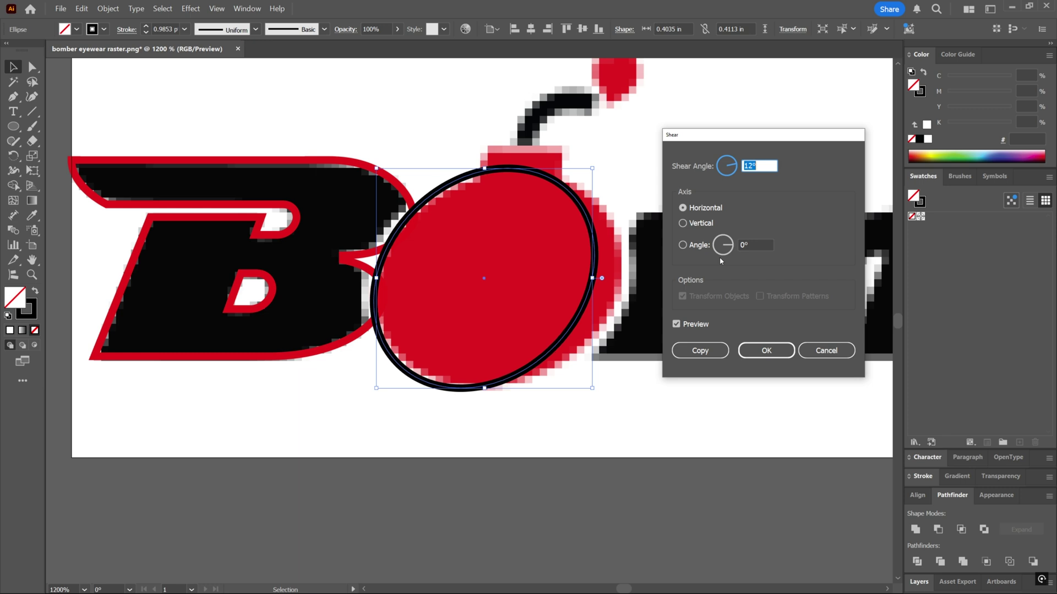
{"action": "key", "text": "Up"}
{"action": "key", "text": "Down"}
{"action": "key", "text": "Down"}
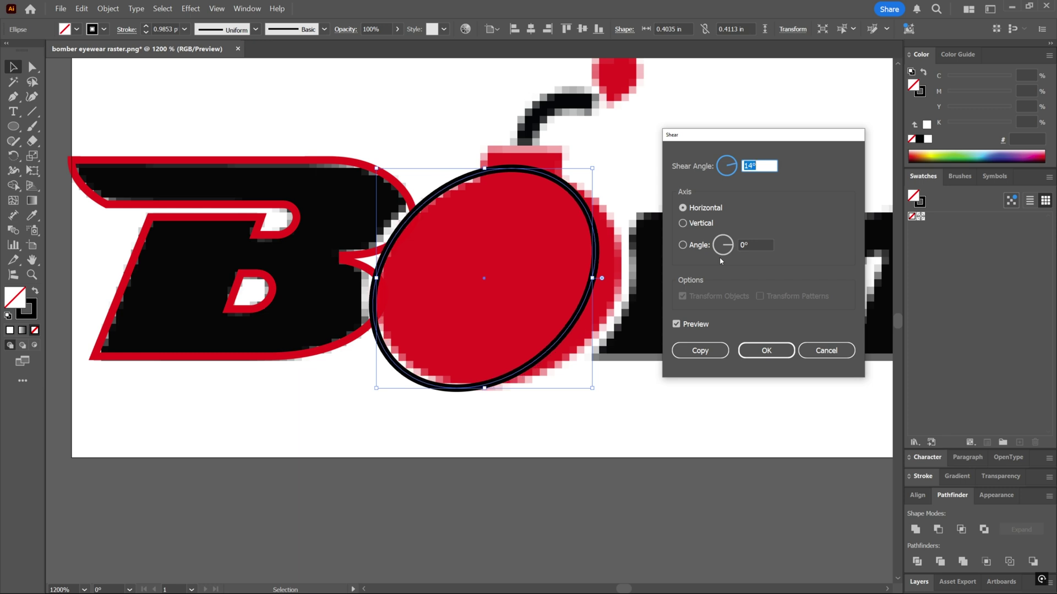
{"action": "key", "text": "Down"}
{"action": "key", "text": "Down"}
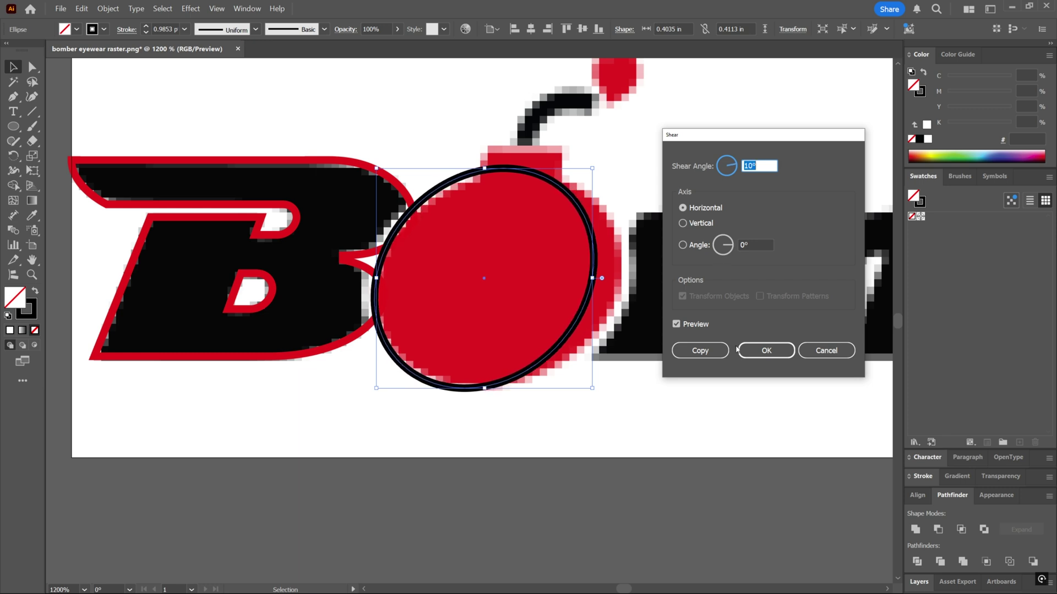
{"action": "left_click", "coordinate": [759, 359]}
Widen the slanted ellipse to the bomb's right edge and trim its upper and lower edges to fit the raster bomb body.
{"action": "left_click_drag", "start_coordinate": [593, 278], "coordinate": [619, 281]}
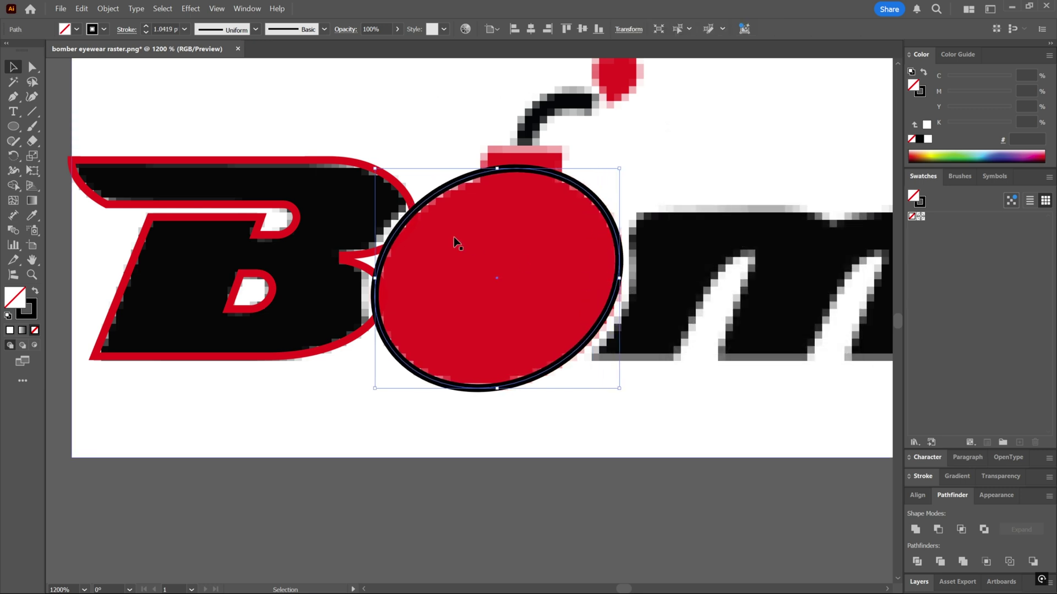
{"action": "left_click_drag", "start_coordinate": [497, 169], "coordinate": [498, 170]}
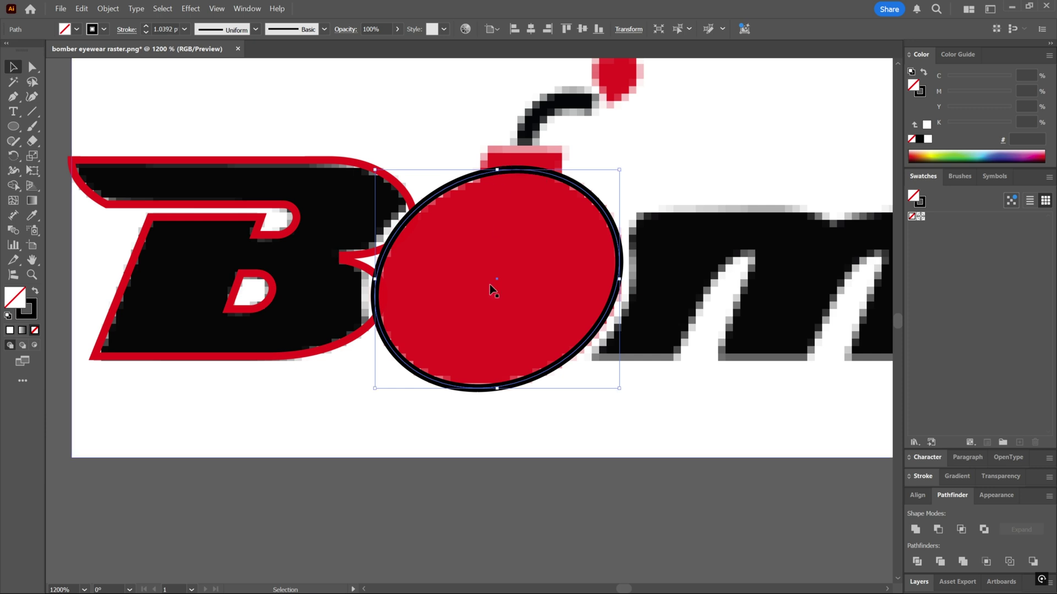
{"action": "left_click_drag", "start_coordinate": [497, 390], "coordinate": [498, 387]}
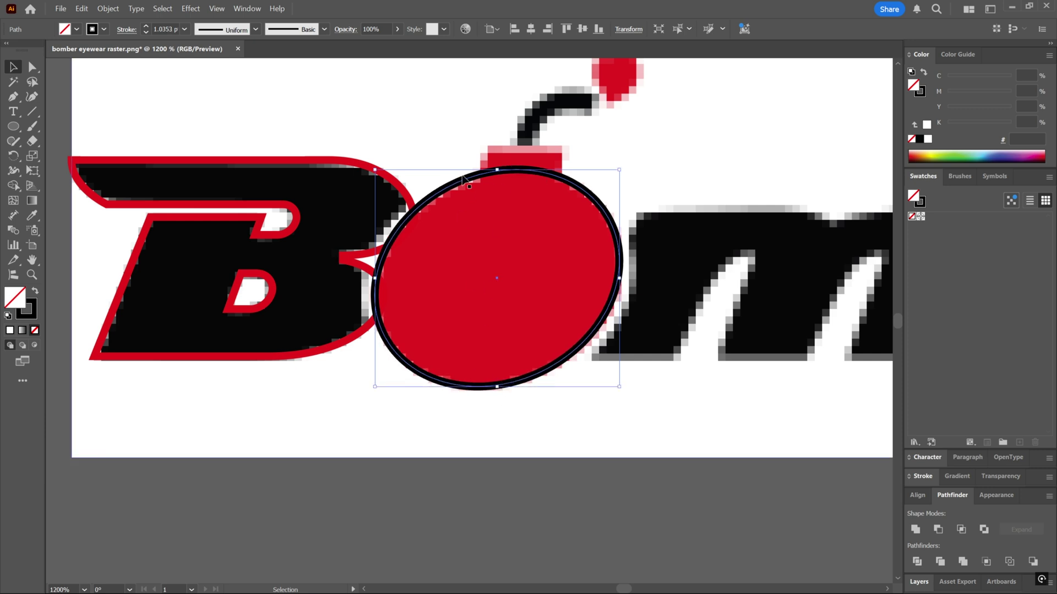
{"action": "left_click_drag", "start_coordinate": [499, 169], "coordinate": [499, 171]}
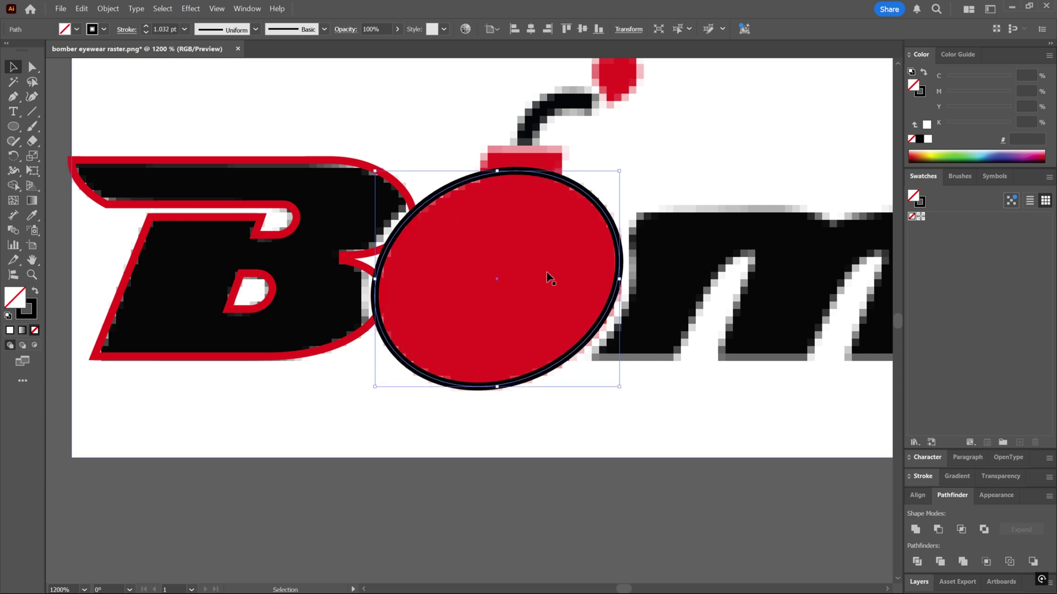
{"action": "key", "text": "shift+x"}
{"action": "key", "text": "shift+x"}
{"action": "left_click_drag", "start_coordinate": [621, 281], "coordinate": [619, 281]}
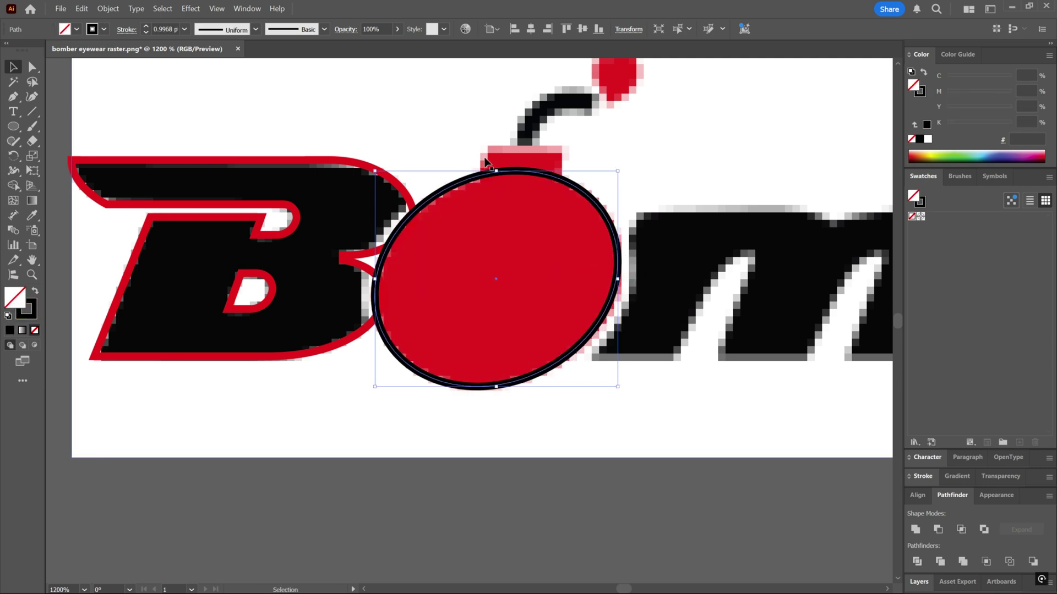
{"action": "left_click_drag", "start_coordinate": [497, 170], "coordinate": [497, 171]}
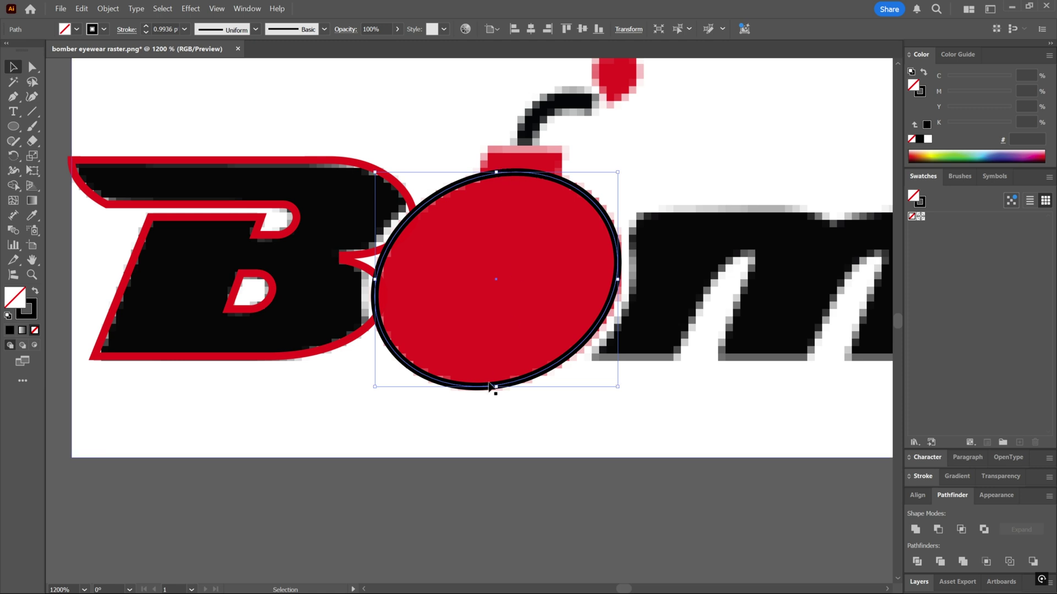
Swap the ellipse's black stroke to a solid black fill and fine-tune its width to match the bomb body.
{"action": "key", "text": "shift+x"}
{"action": "left_click_drag", "start_coordinate": [494, 338], "coordinate": [495, 337]}
{"action": "left_click_drag", "start_coordinate": [376, 281], "coordinate": [376, 282]}
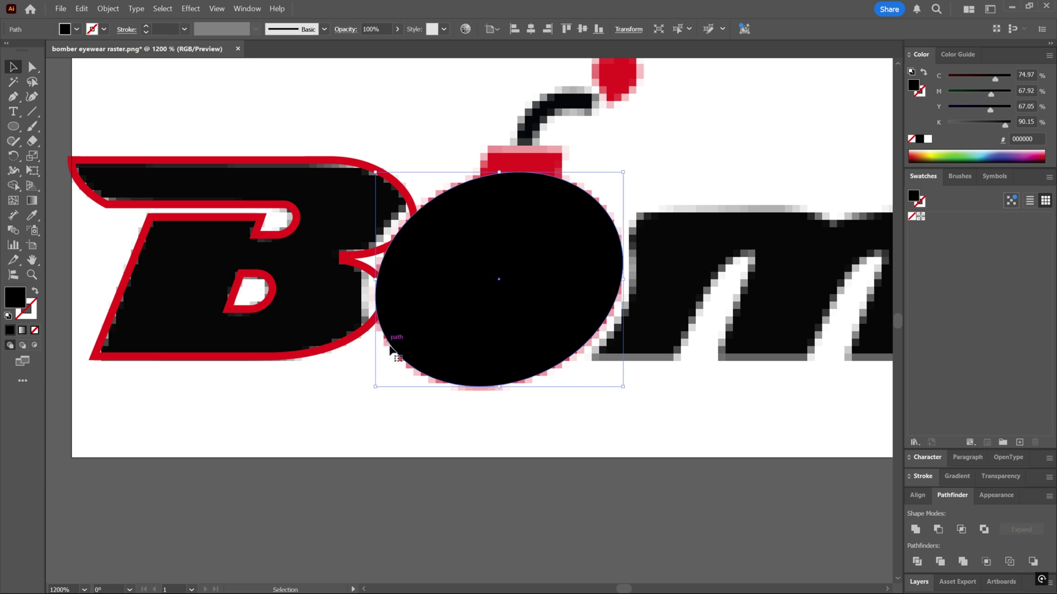
{"action": "left_click", "coordinate": [589, 408]}
Draw the bomb's neck with the Pen tool as a four-cornered shape overlapping the upper part of the ellipse.
{"action": "scroll", "coordinate": [550, 380], "scroll_direction": "up", "scroll_amount": 1}
{"action": "scroll", "coordinate": [537, 368], "scroll_direction": "right", "scroll_amount": 1}
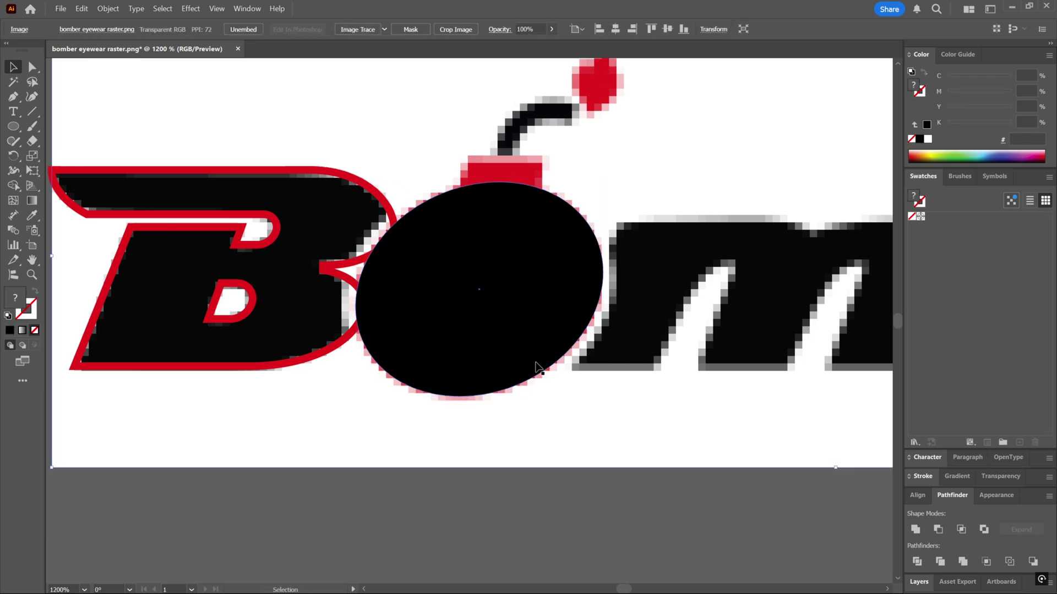
{"action": "left_click_drag", "start_coordinate": [13, 126], "coordinate": [42, 130]}
{"action": "left_click", "coordinate": [42, 130]}
{"action": "left_click", "coordinate": [18, 97]}
{"action": "scroll", "coordinate": [495, 162], "scroll_direction": "up", "scroll_amount": 1}
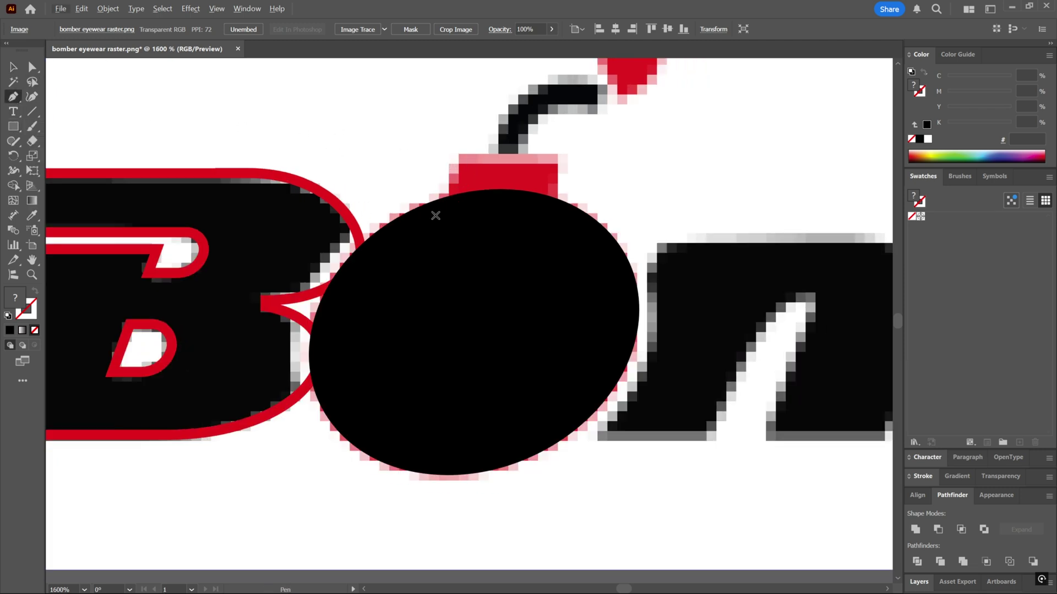
{"action": "left_click", "coordinate": [438, 217]}
{"action": "left_click", "coordinate": [459, 157]}
{"action": "left_click", "coordinate": [561, 156]}
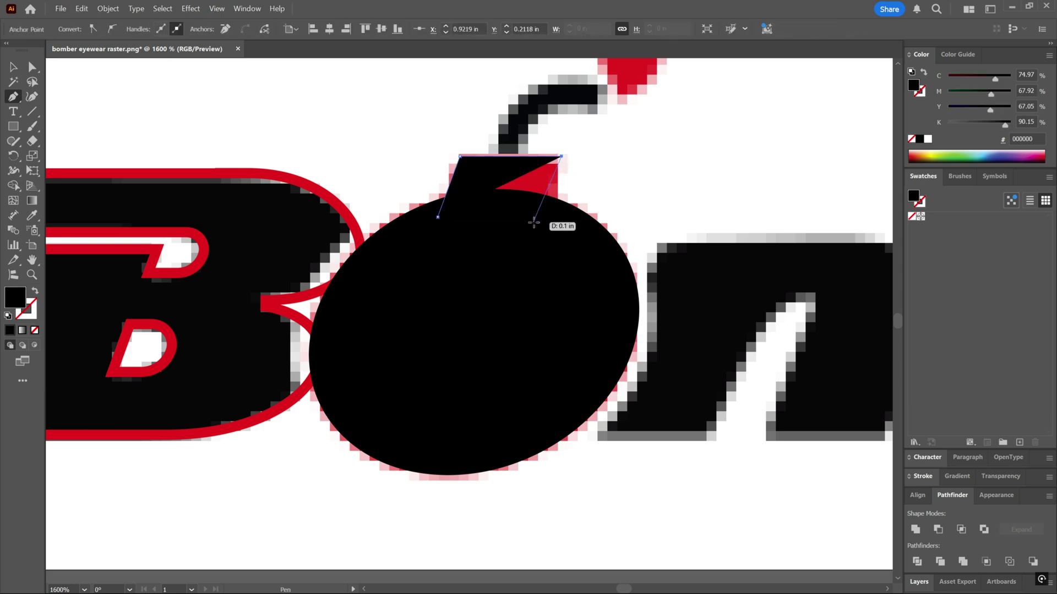
{"action": "left_click", "coordinate": [552, 226]}
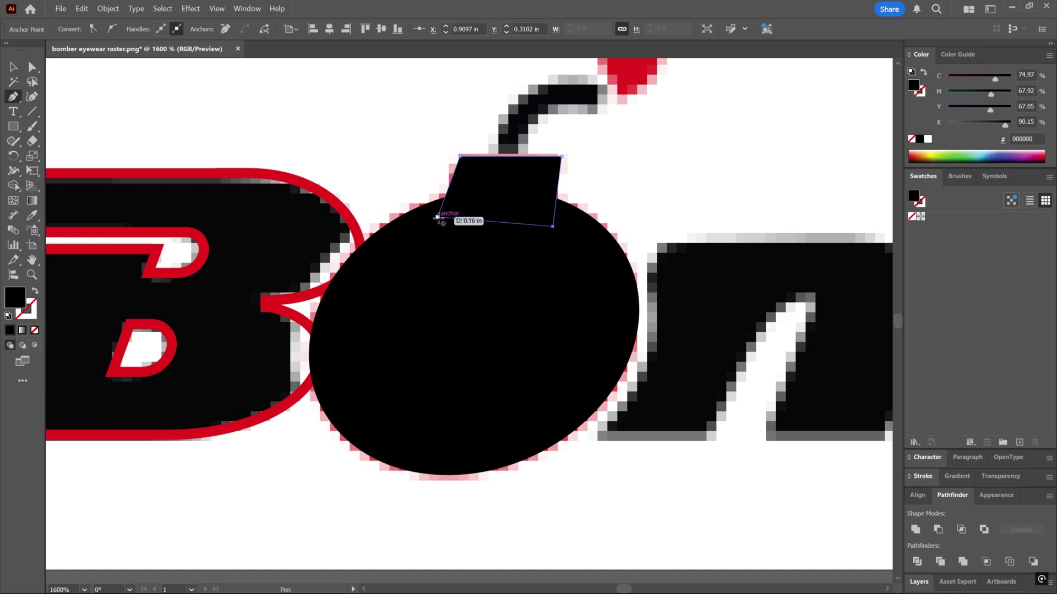
Unite the neck shape and the ellipse into a single bomb shape.
{"action": "scroll", "coordinate": [441, 244], "scroll_direction": "down", "scroll_amount": 2}
{"action": "scroll", "coordinate": [460, 230], "scroll_direction": "up", "scroll_amount": 1}
{"action": "key", "text": "v"}
{"action": "left_click", "coordinate": [485, 275], "text": "shift"}
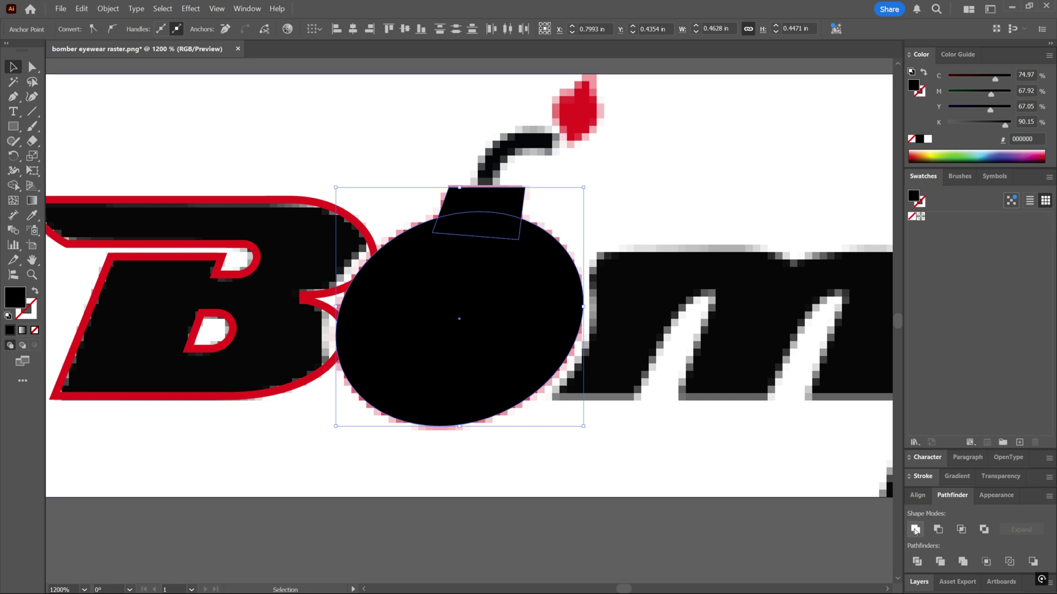
{"action": "left_click", "coordinate": [916, 529]}
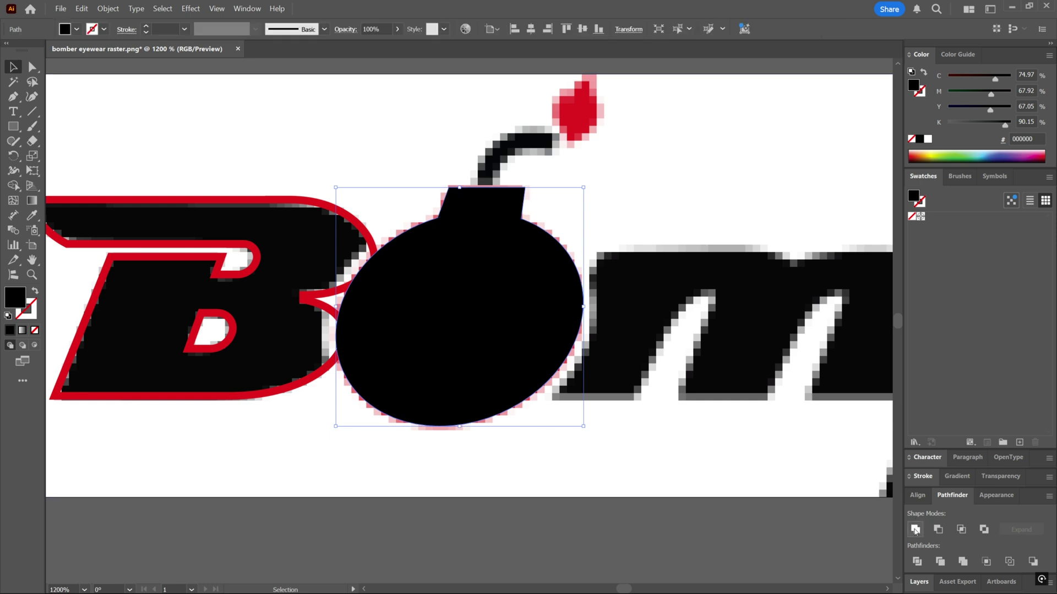
Compare the united bomb as solid fill and outline, leaving it with a black stroke and no fill.
{"action": "key", "text": "shift+x"}
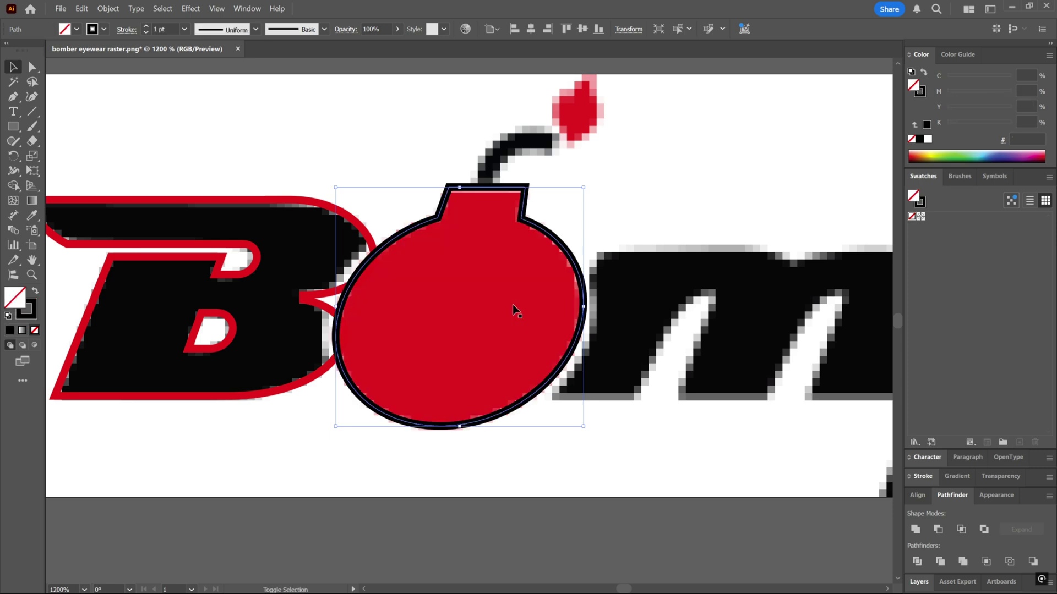
{"action": "key", "text": "shift+x"}
{"action": "key", "text": "shift+x"}
{"action": "key", "text": "shift+x"}
{"action": "key", "text": "shift+x"}
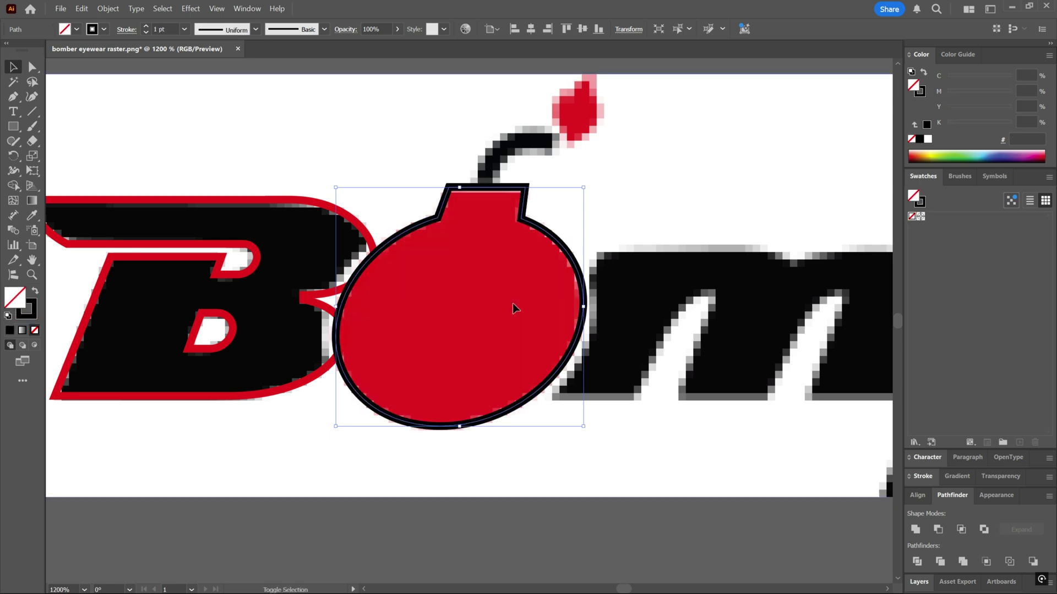
{"action": "key", "text": "shift+x"}
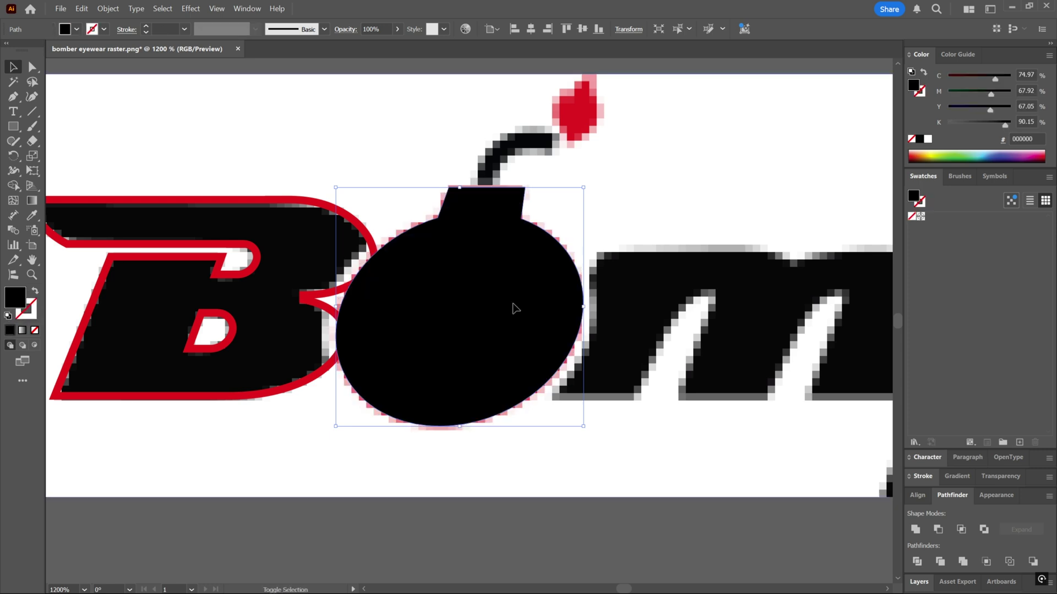
{"action": "key", "text": "shift+x"}
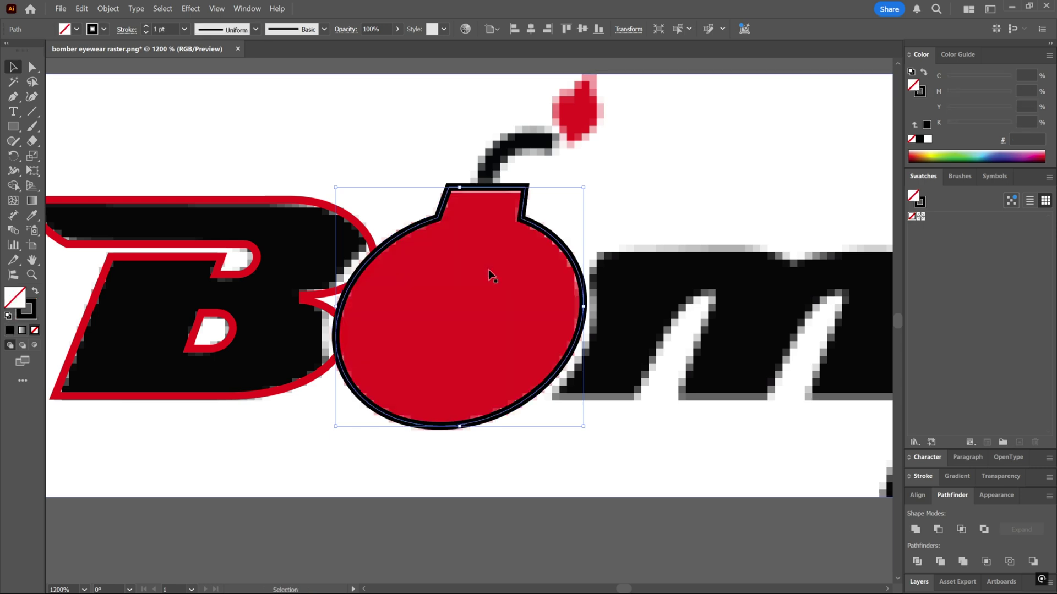
{"action": "scroll", "coordinate": [488, 269], "scroll_direction": "left", "scroll_amount": 1}
{"action": "left_click", "coordinate": [614, 215]}
{"action": "scroll", "coordinate": [601, 237], "scroll_direction": "down", "scroll_amount": 2}
{"action": "scroll", "coordinate": [589, 259], "scroll_direction": "up", "scroll_amount": 3}
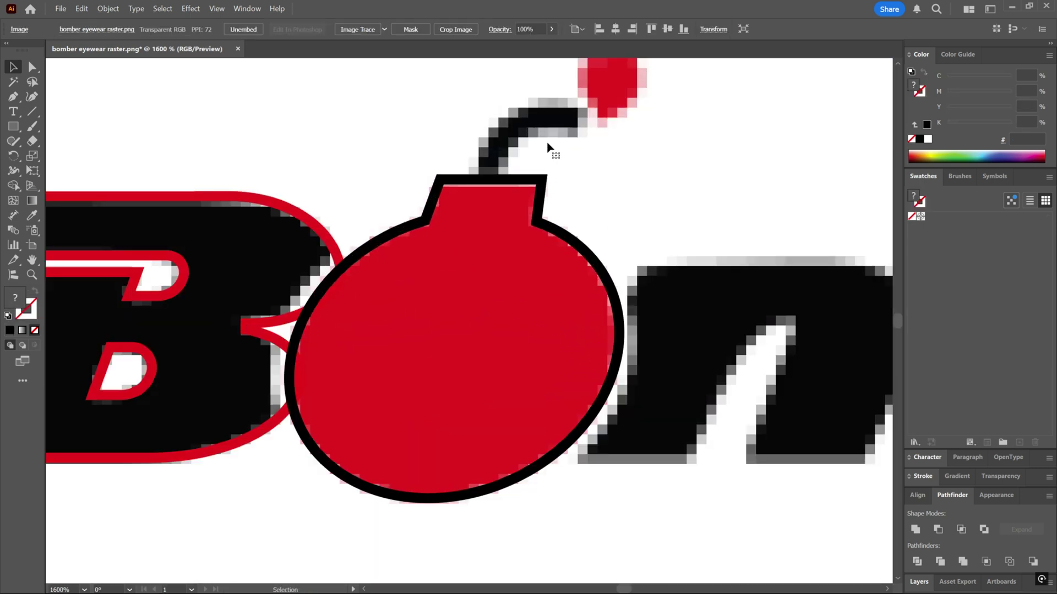
{"action": "scroll", "coordinate": [569, 148], "scroll_direction": "up", "scroll_amount": 1}
{"action": "left_click", "coordinate": [13, 98]}
{"action": "scroll", "coordinate": [508, 207], "scroll_direction": "up", "scroll_amount": 1}
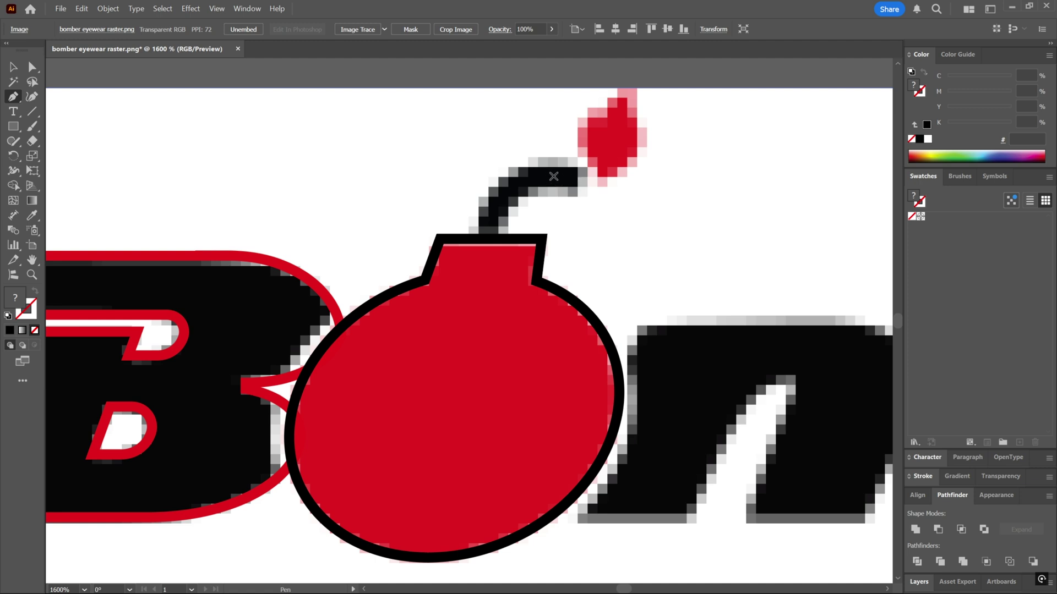
{"action": "key", "text": "ctrl+shift+a"}
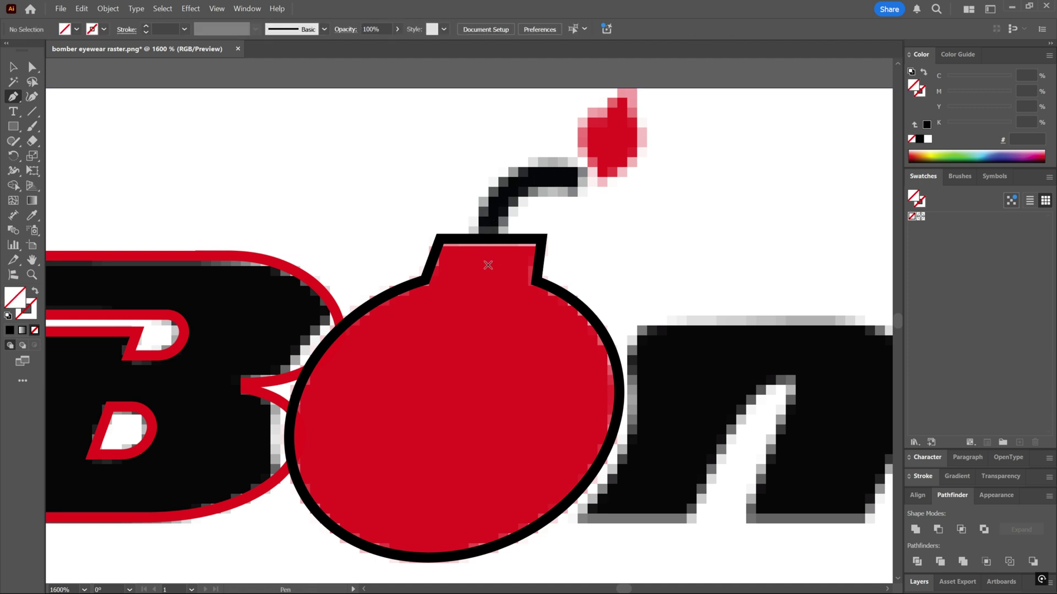
{"action": "key", "text": "v"}
{"action": "left_click_drag", "start_coordinate": [484, 253], "coordinate": [483, 318]}
{"action": "scroll", "coordinate": [482, 319], "scroll_direction": "down", "scroll_amount": 5}
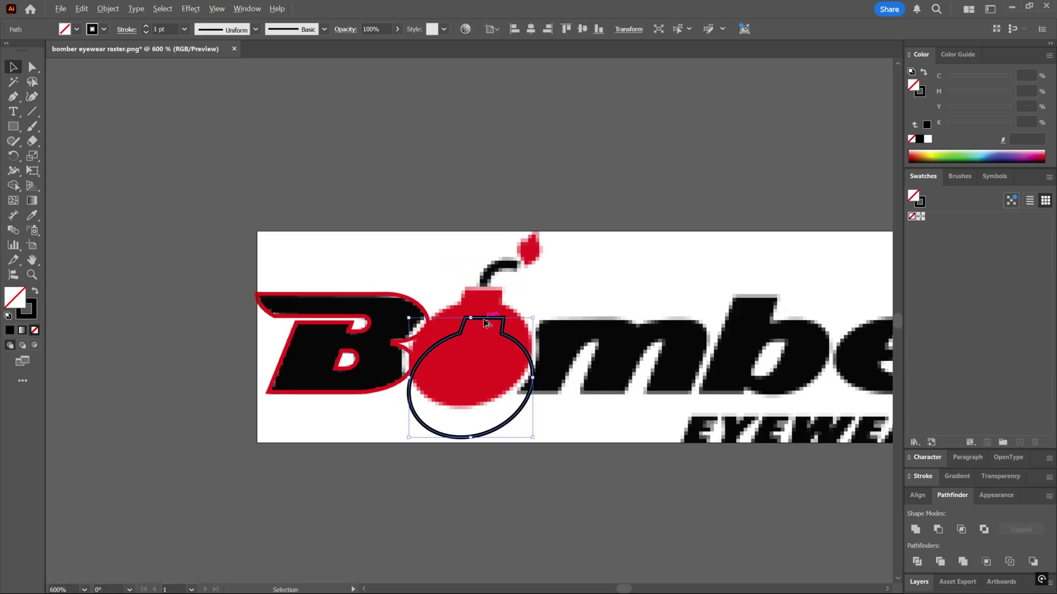
{"action": "scroll", "coordinate": [480, 323], "scroll_direction": "up", "scroll_amount": 2}
{"action": "scroll", "coordinate": [480, 323], "scroll_direction": "up", "scroll_amount": 5}
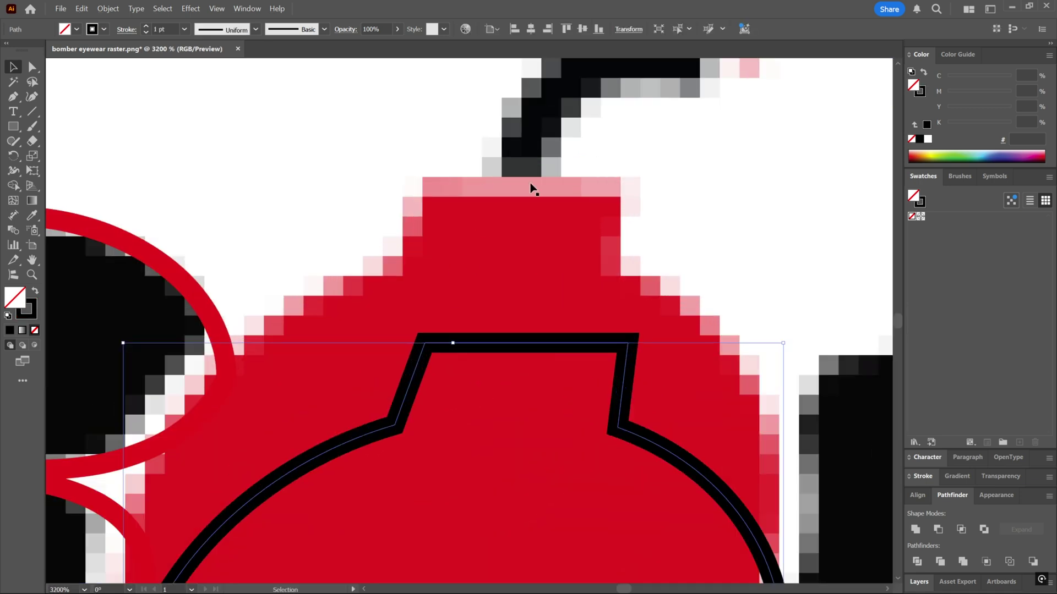
{"action": "scroll", "coordinate": [531, 190], "scroll_direction": "down", "scroll_amount": 5}
{"action": "scroll", "coordinate": [534, 221], "scroll_direction": "up", "scroll_amount": 4}
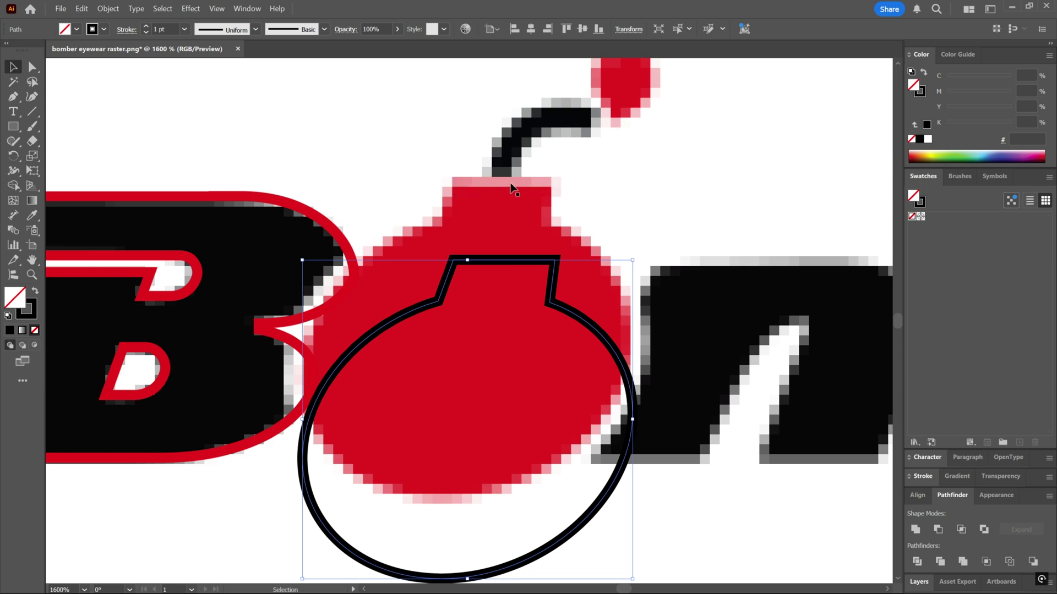
{"action": "scroll", "coordinate": [543, 198], "scroll_direction": "up", "scroll_amount": 1}
{"action": "scroll", "coordinate": [574, 250], "scroll_direction": "down", "scroll_amount": 8}
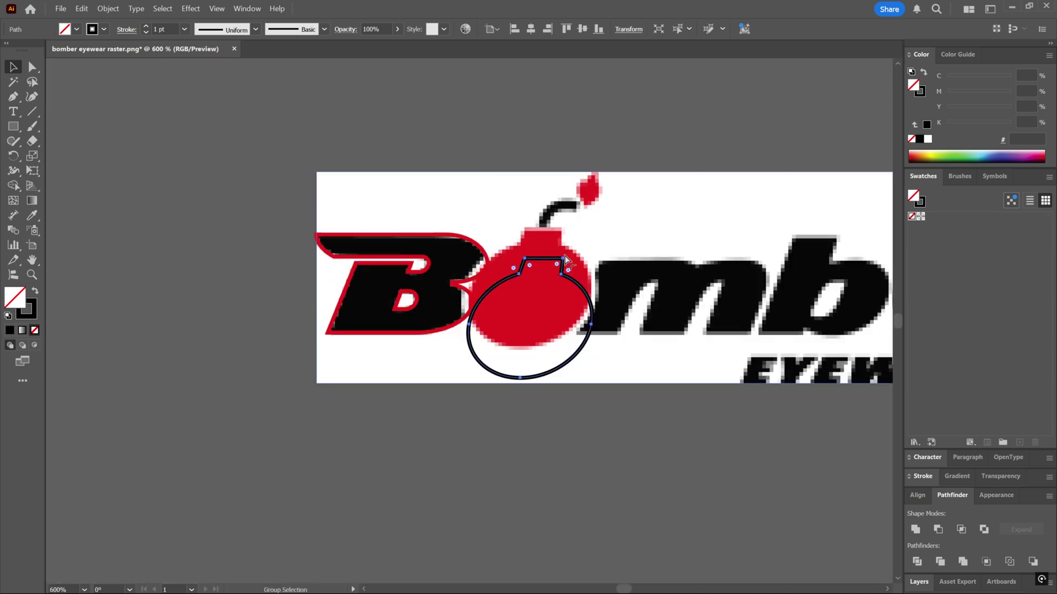
{"action": "scroll", "coordinate": [571, 253], "scroll_direction": "up", "scroll_amount": 3}
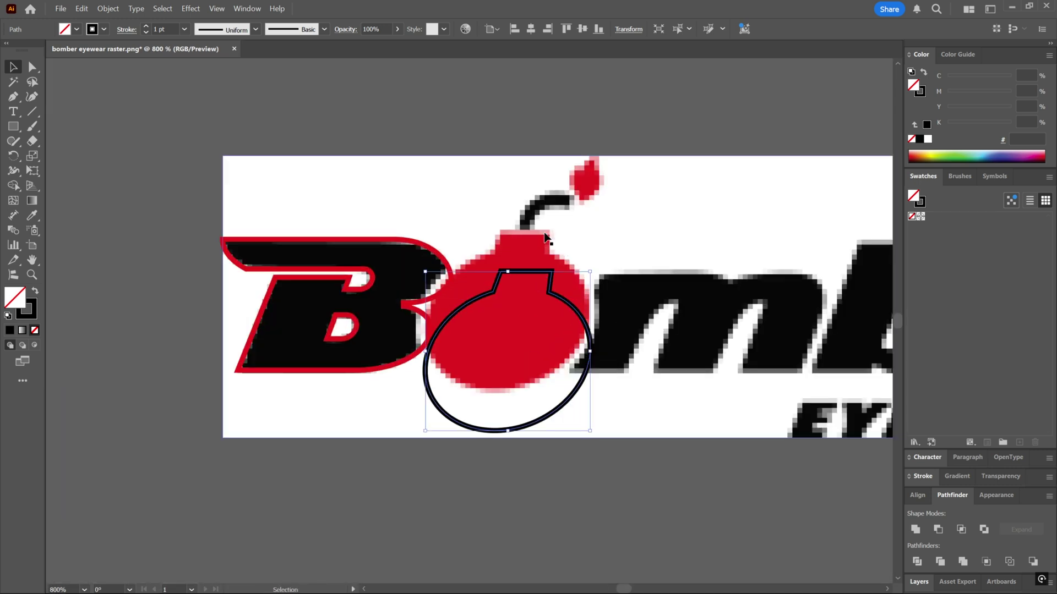
{"action": "scroll", "coordinate": [572, 253], "scroll_direction": "up", "scroll_amount": 3}
{"action": "left_click", "coordinate": [13, 128]}
{"action": "left_click_drag", "start_coordinate": [381, 212], "coordinate": [583, 239]}
{"action": "key", "text": "ctrl+z"}
{"action": "scroll", "coordinate": [498, 248], "scroll_direction": "down", "scroll_amount": 2}
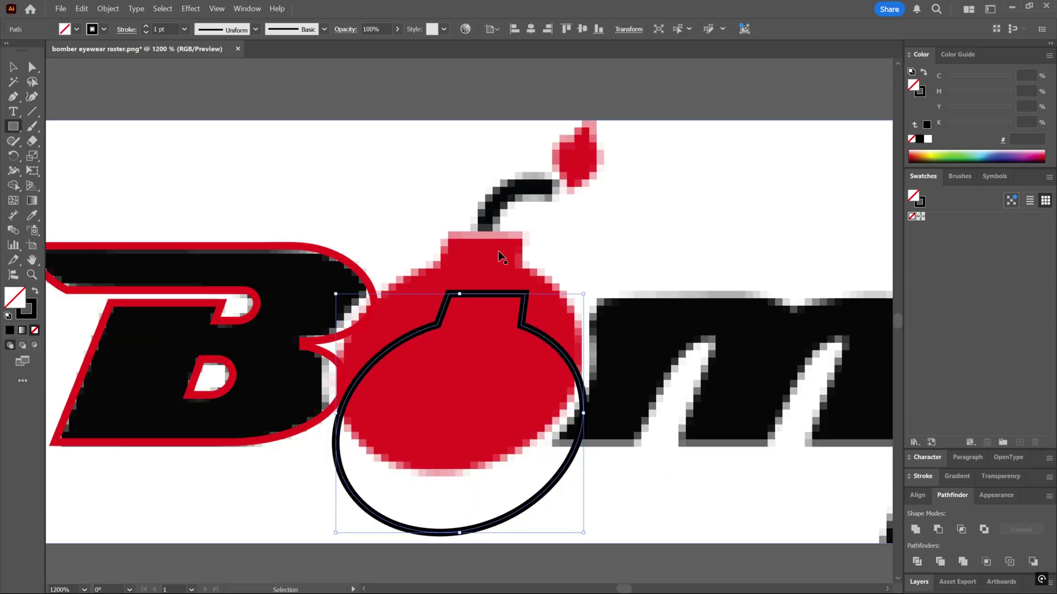
{"action": "left_click", "coordinate": [550, 246]}
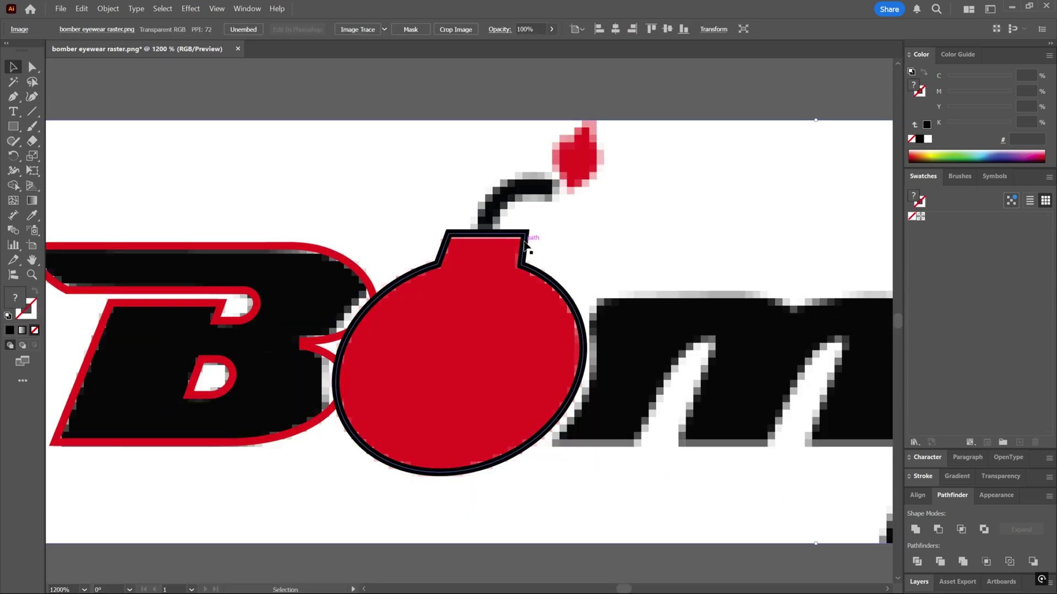
Draw the bomb's fuse with the Pen tool as an open three-point path from inside the neck up and across to the fuse's end.
{"action": "left_click", "coordinate": [526, 245]}
{"action": "scroll", "coordinate": [526, 245], "scroll_direction": "up", "scroll_amount": 2}
{"action": "key", "text": "p"}
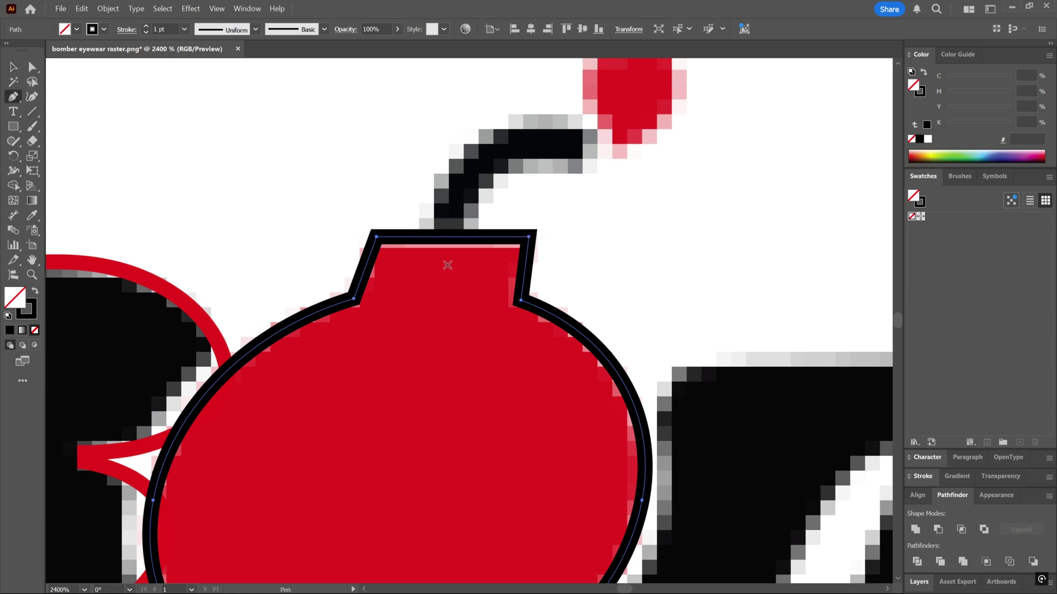
{"action": "left_click", "coordinate": [441, 264]}
{"action": "scroll", "coordinate": [456, 228], "scroll_direction": "up", "scroll_amount": 1}
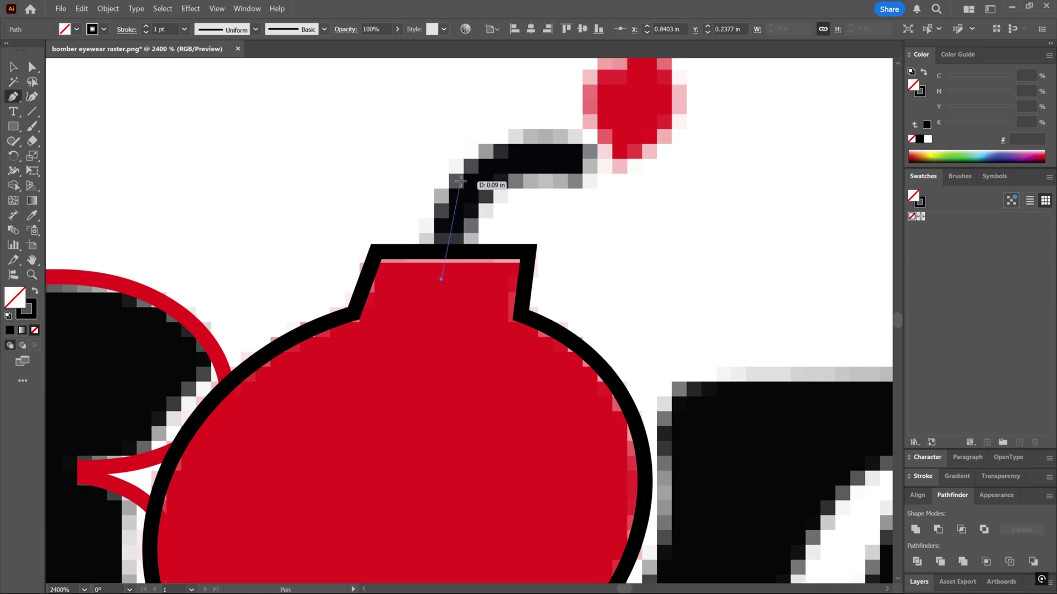
{"action": "left_click", "coordinate": [462, 158]}
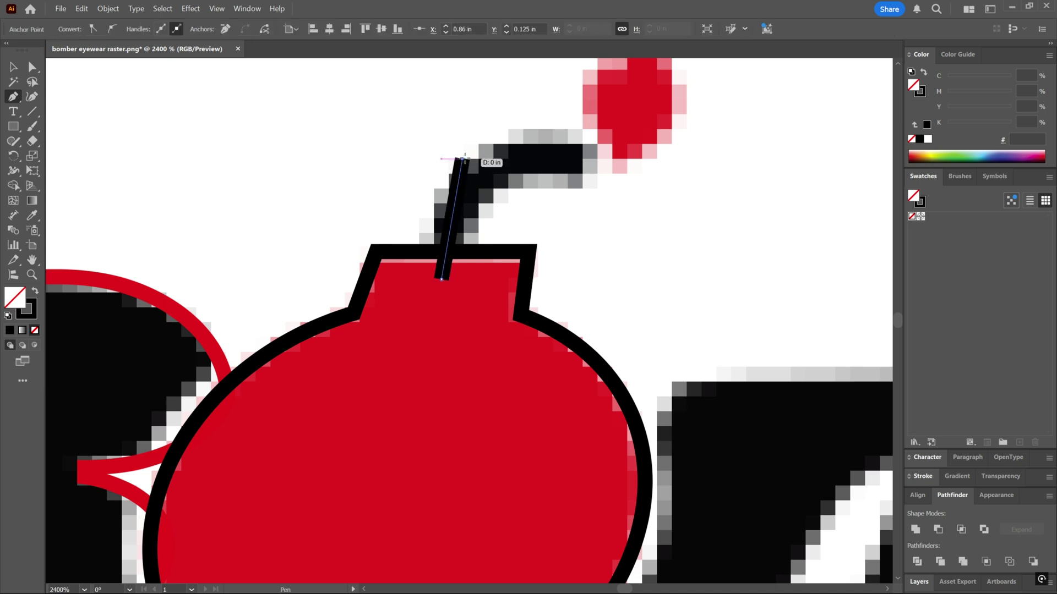
{"action": "left_click", "coordinate": [582, 159]}
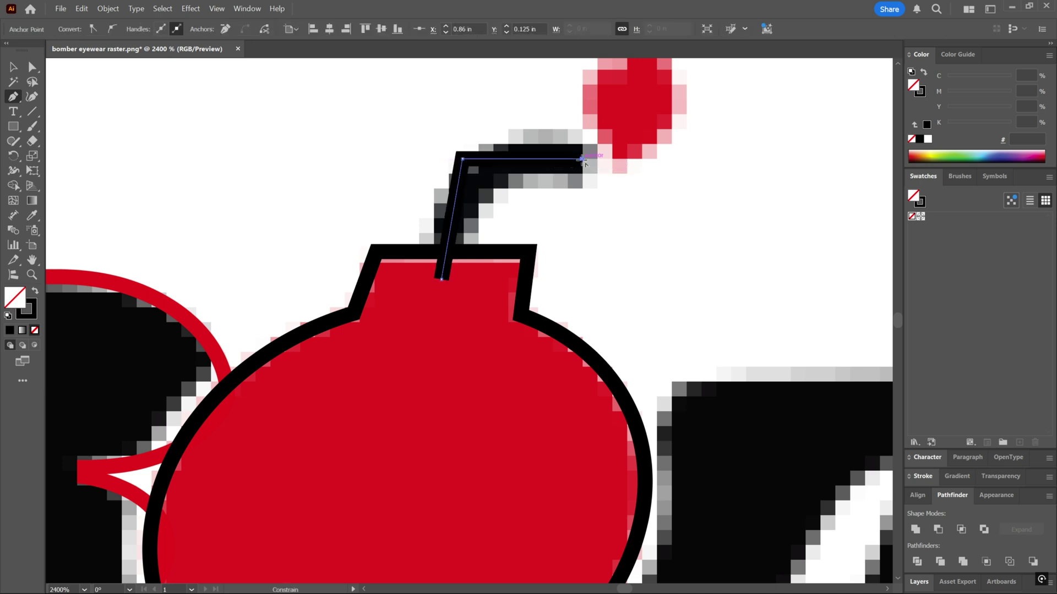
{"action": "key", "text": "v"}
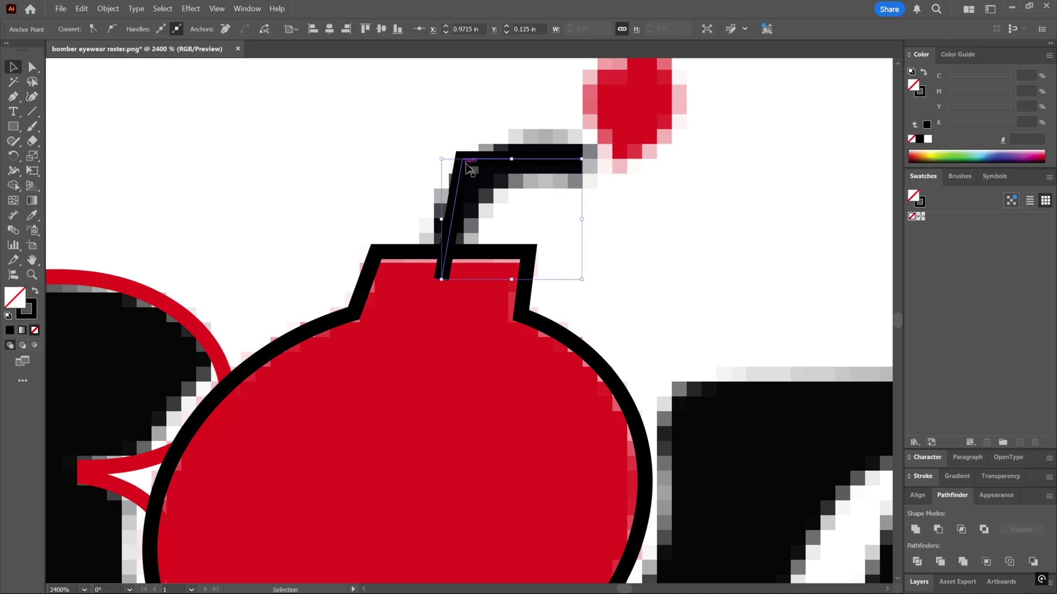
Set the fuse path's stroke colour to pure yellow with C 0, M 0, Y 100, K 0.
{"action": "left_click", "coordinate": [926, 93]}
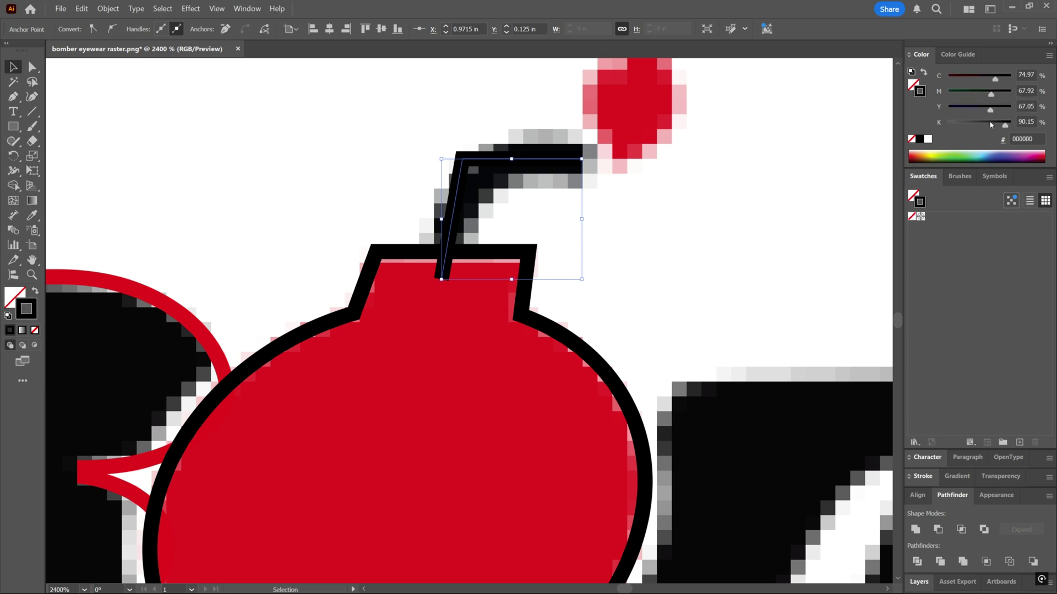
{"action": "left_click_drag", "start_coordinate": [990, 125], "coordinate": [947, 122]}
{"action": "mouse_move", "coordinate": [990, 94]}
{"action": "left_mouse_down"}
{"action": "mouse_move", "coordinate": [947, 92]}
{"action": "mouse_move", "coordinate": [947, 75]}
{"action": "left_mouse_up"}
{"action": "left_click_drag", "start_coordinate": [983, 110], "coordinate": [1010, 108]}
{"action": "left_click", "coordinate": [502, 188]}
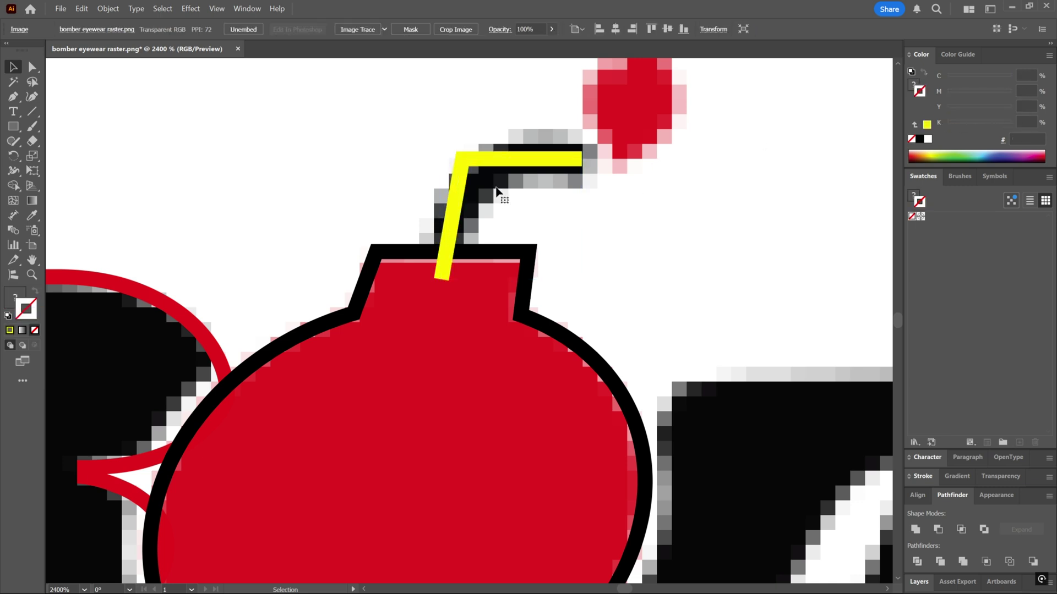
Round the fuse path's corner point to a radius of about 0.08 in so it follows the raster fuse's bend.
{"action": "key", "text": "a"}
{"action": "left_click", "coordinate": [463, 160]}
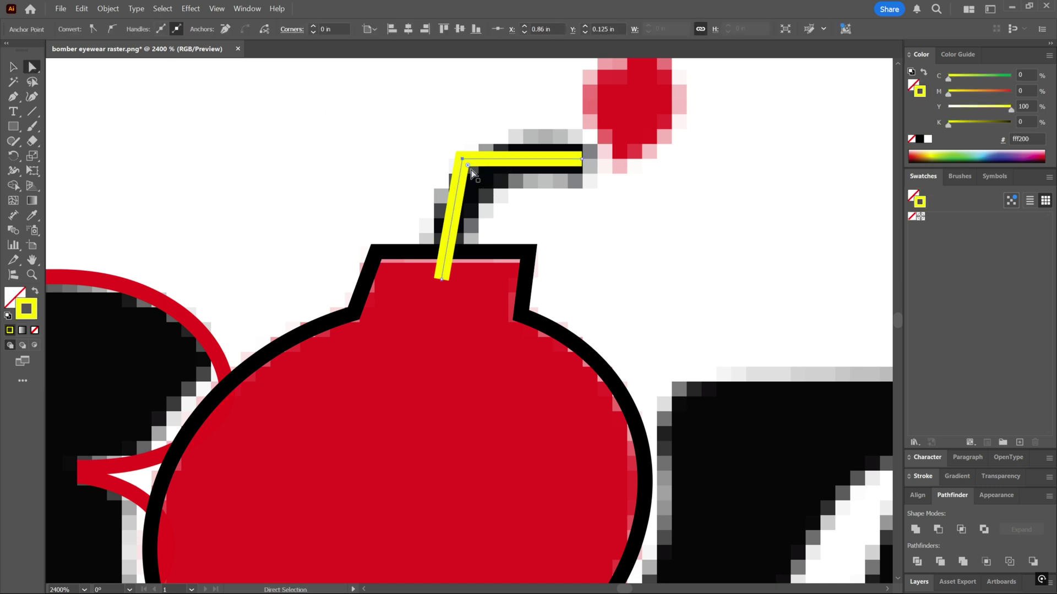
{"action": "left_click_drag", "start_coordinate": [467, 166], "coordinate": [544, 241]}
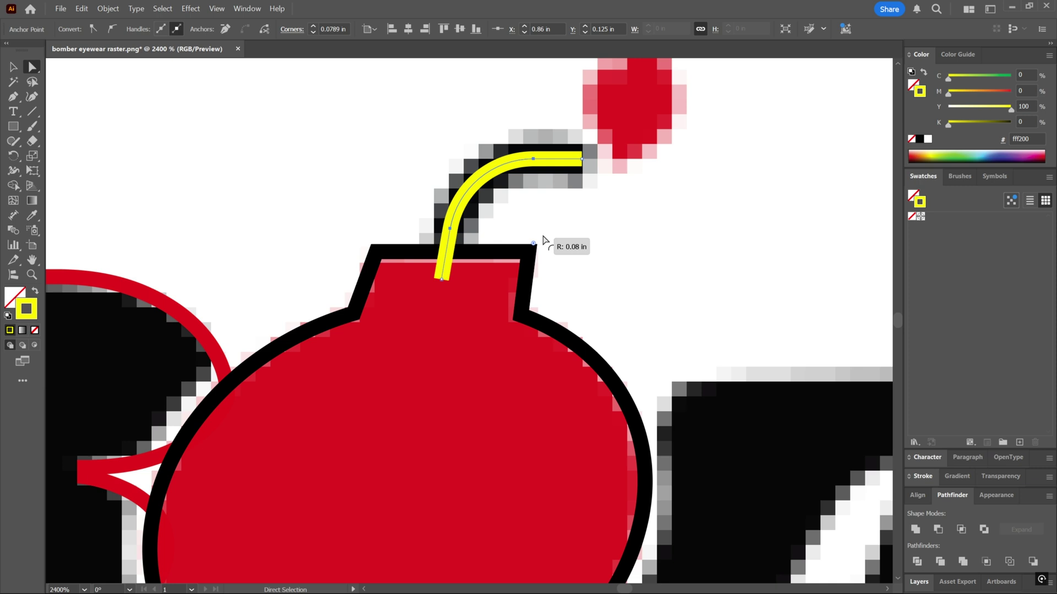
{"action": "left_click_drag", "start_coordinate": [543, 241], "coordinate": [543, 240]}
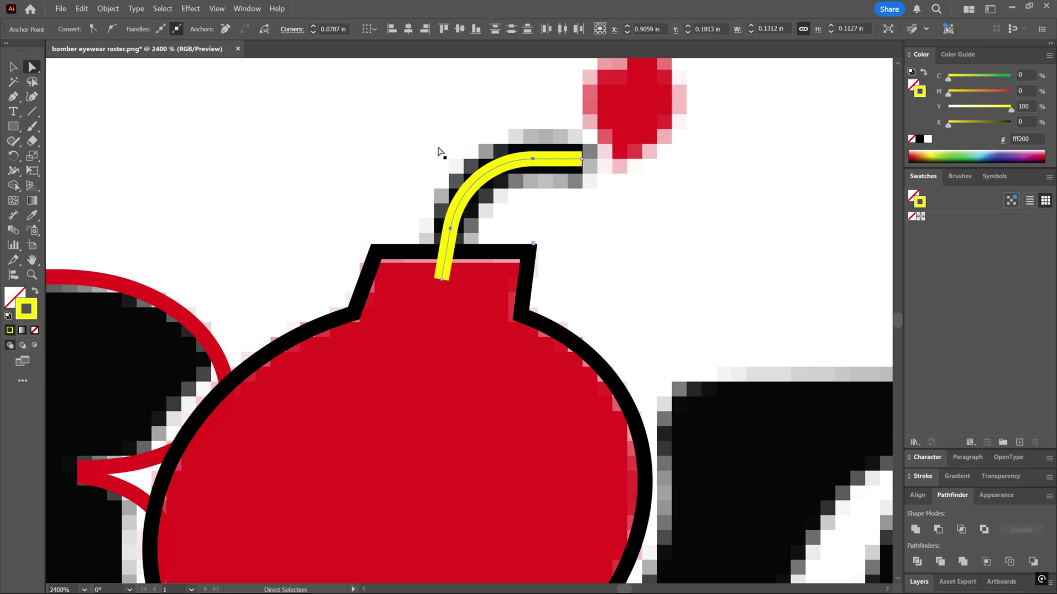
Set the fuse path's stroke weight to 3 pt.
{"action": "left_click", "coordinate": [921, 477]}
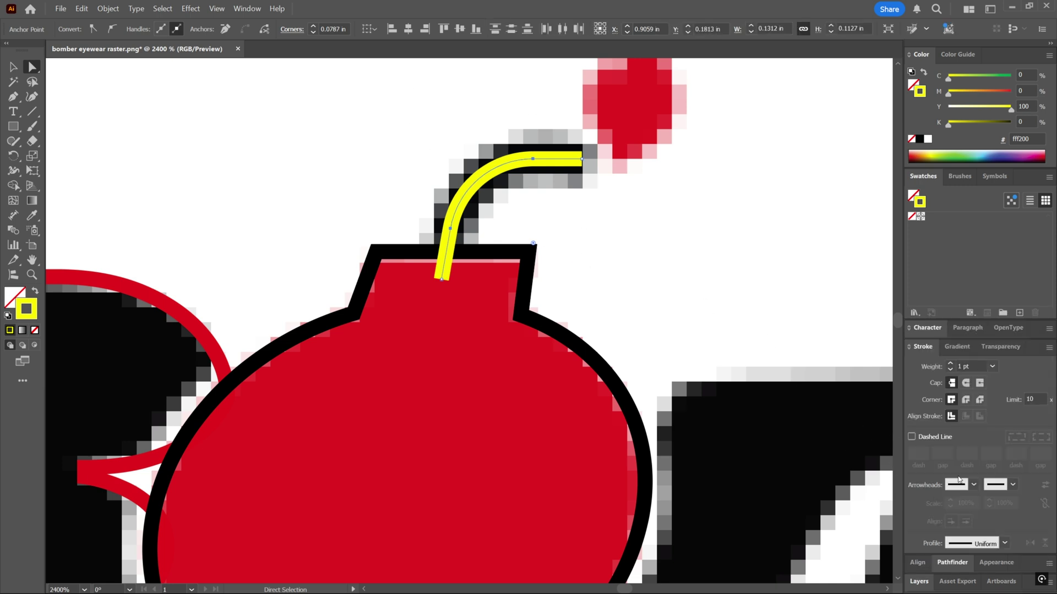
{"action": "left_click", "coordinate": [951, 366]}
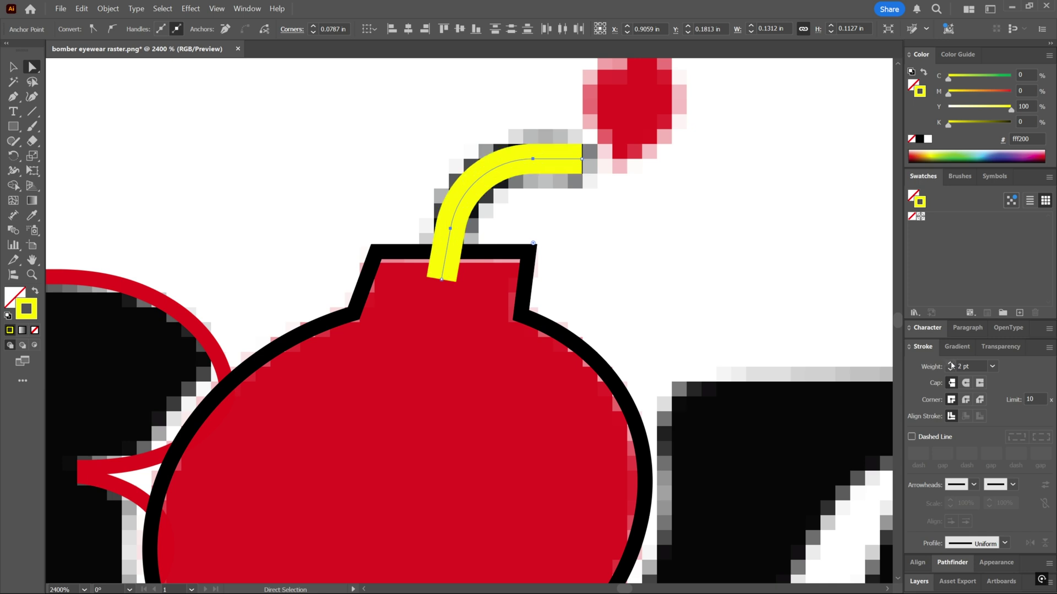
{"action": "left_click", "coordinate": [951, 366]}
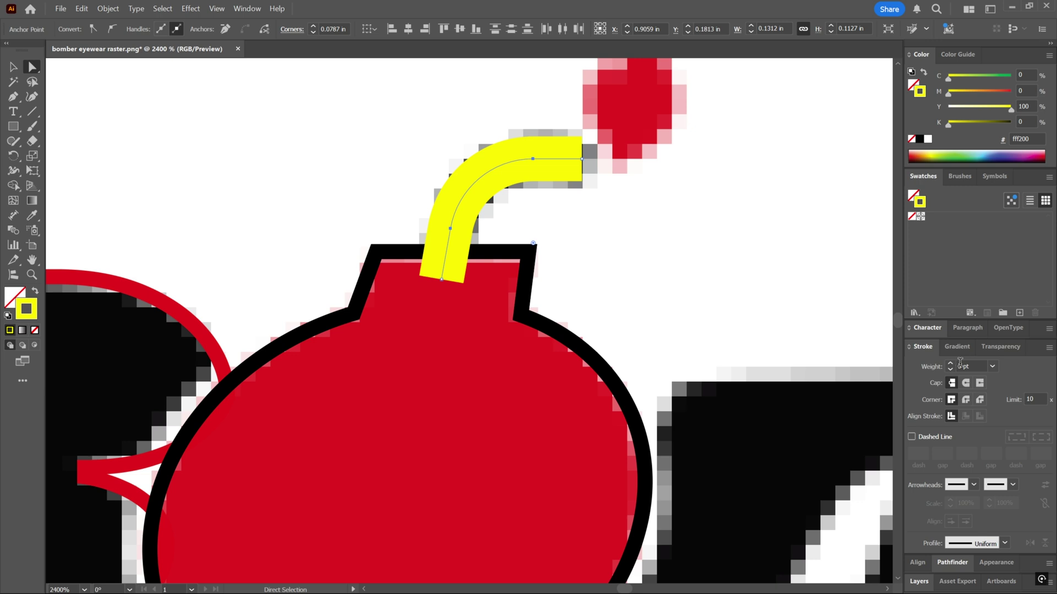
{"action": "left_click", "coordinate": [939, 368]}
{"action": "key", "text": "Return"}
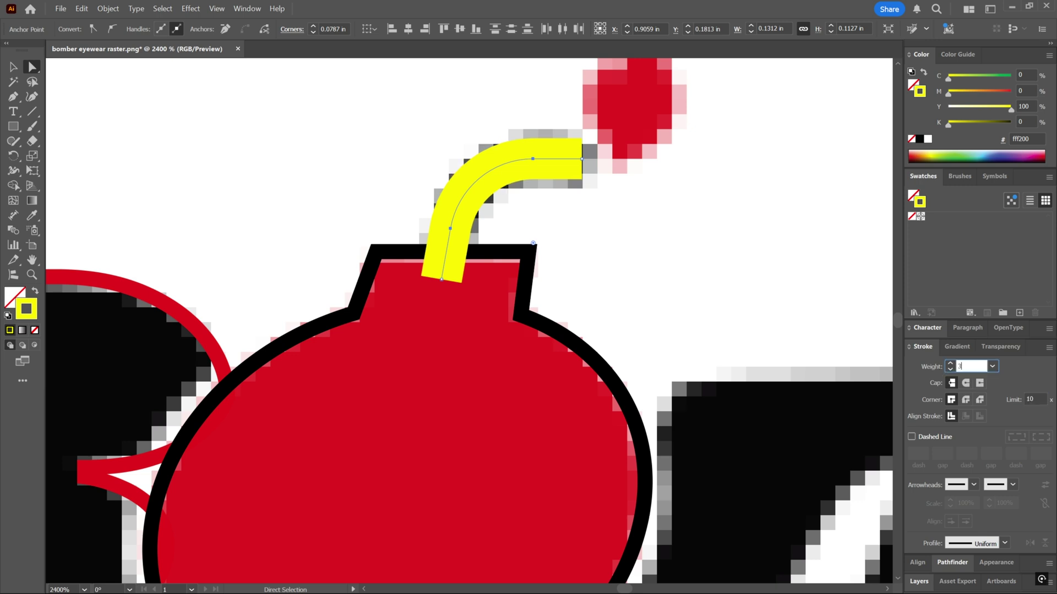
{"action": "key", "text": "Tab"}
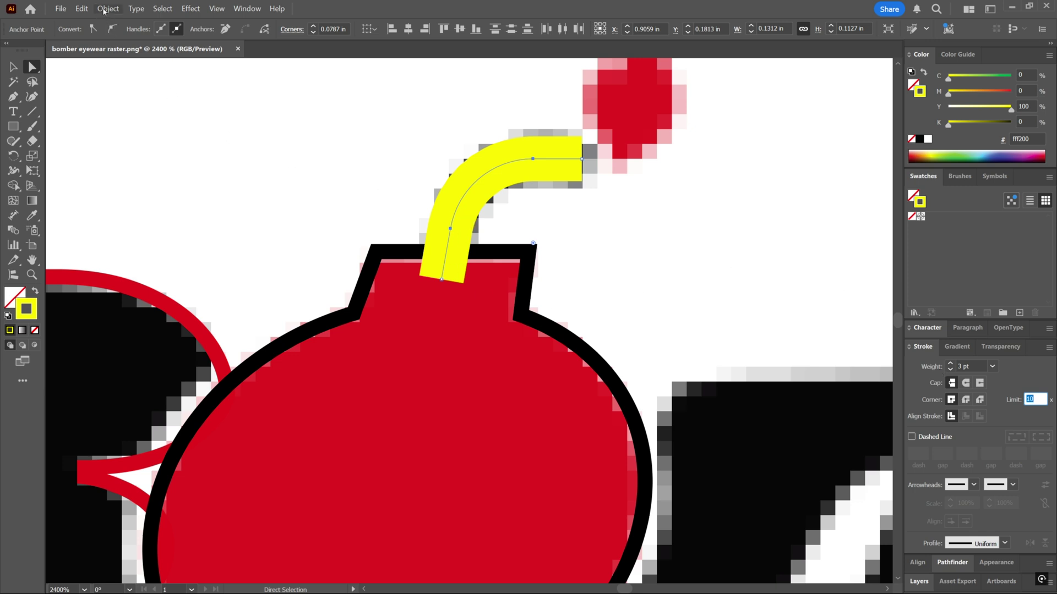
Extend the fuse path's end point slightly toward the flame.
{"action": "scroll", "coordinate": [552, 224], "scroll_direction": "up", "scroll_amount": 4}
{"action": "scroll", "coordinate": [555, 225], "scroll_direction": "down", "scroll_amount": 2}
{"action": "left_click", "coordinate": [590, 190]}
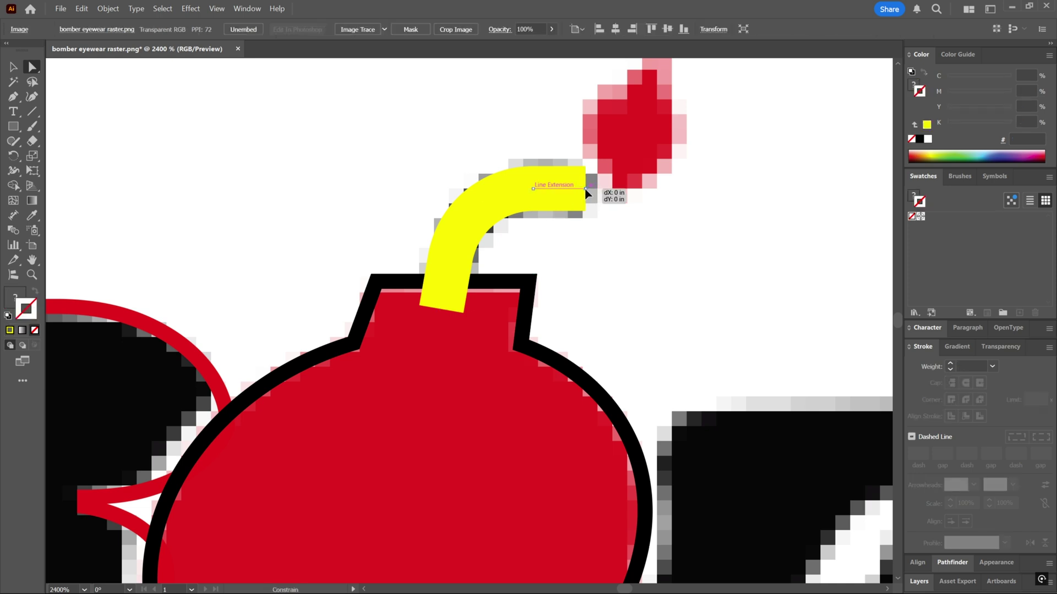
{"action": "left_click", "coordinate": [585, 189]}
{"action": "scroll", "coordinate": [606, 248], "scroll_direction": "right", "scroll_amount": 1}
Expand the fuse path's fill and stroke into an editable filled shape.
{"action": "left_click", "coordinate": [469, 178]}
{"action": "left_click", "coordinate": [108, 9]}
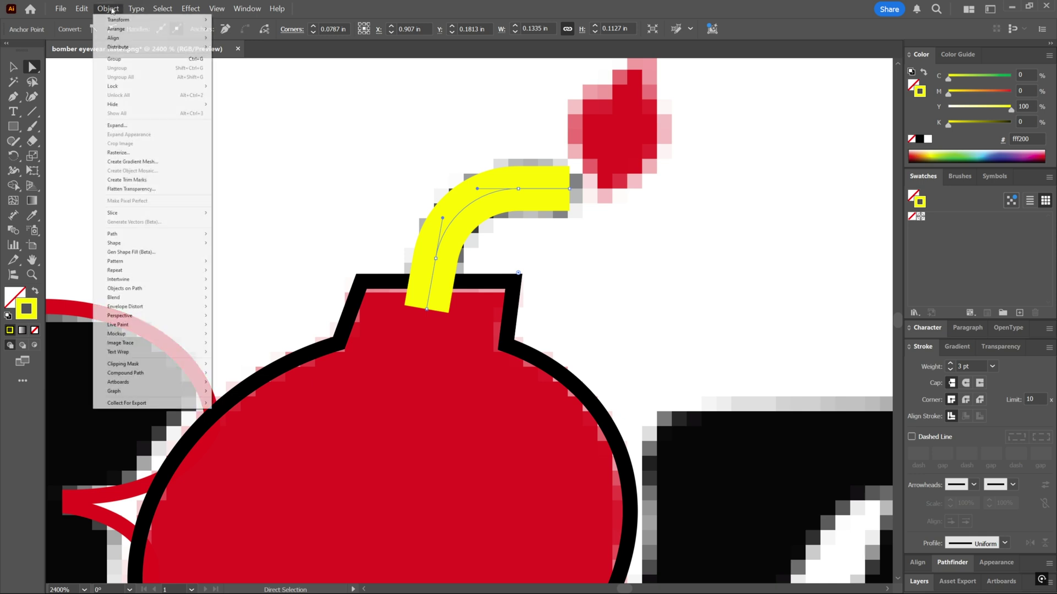
{"action": "left_click", "coordinate": [144, 128]}
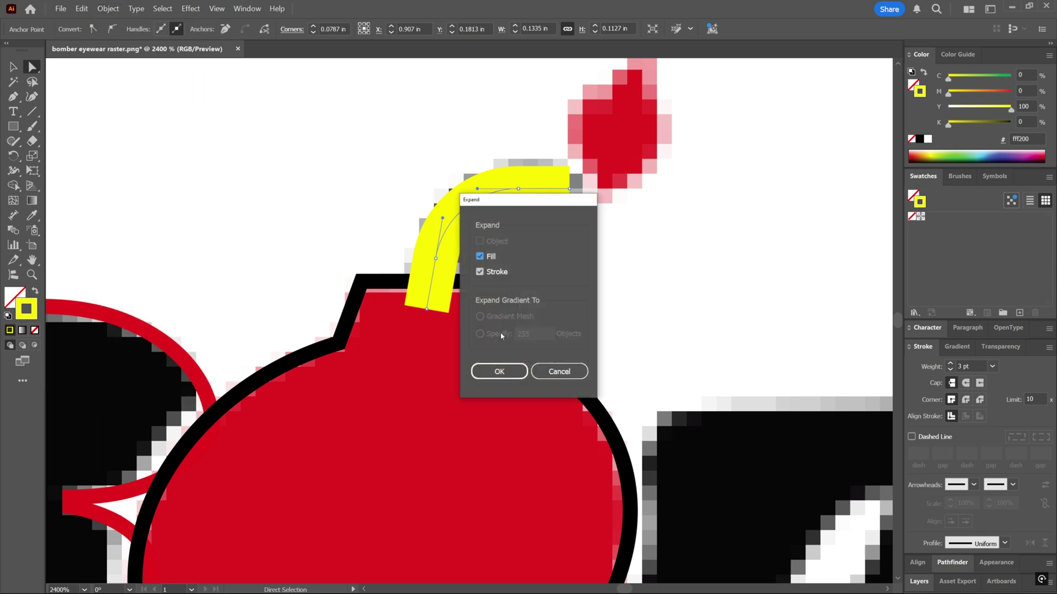
{"action": "left_click", "coordinate": [502, 375]}
{"action": "scroll", "coordinate": [533, 292], "scroll_direction": "up", "scroll_amount": 2}
{"action": "scroll", "coordinate": [533, 292], "scroll_direction": "right", "scroll_amount": 1}
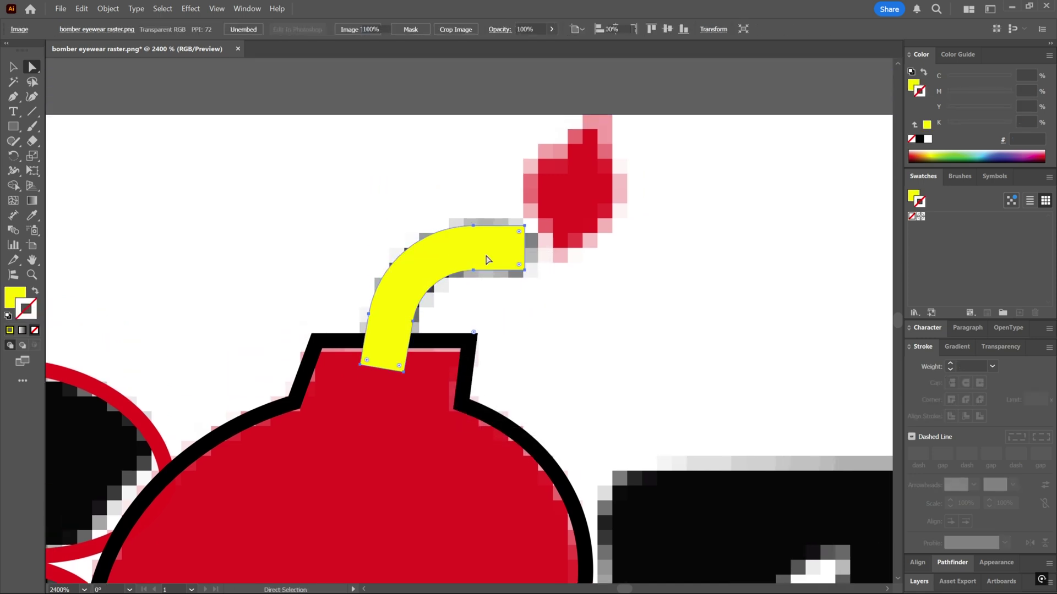
{"action": "left_click_drag", "start_coordinate": [489, 253], "coordinate": [502, 309]}
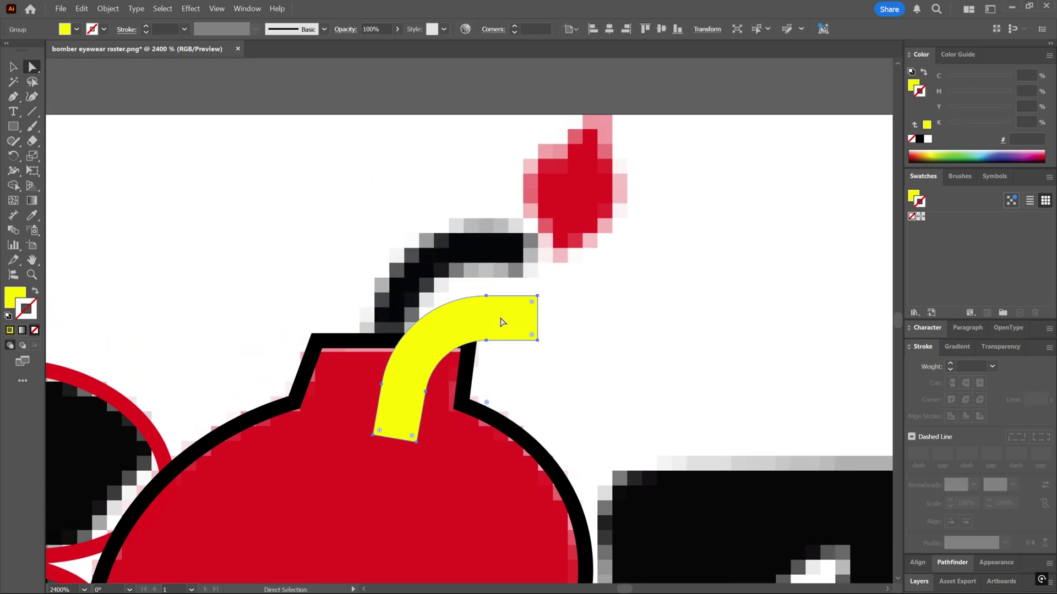
{"action": "key", "text": "ctrl+z"}
{"action": "scroll", "coordinate": [524, 290], "scroll_direction": "down", "scroll_amount": 3}
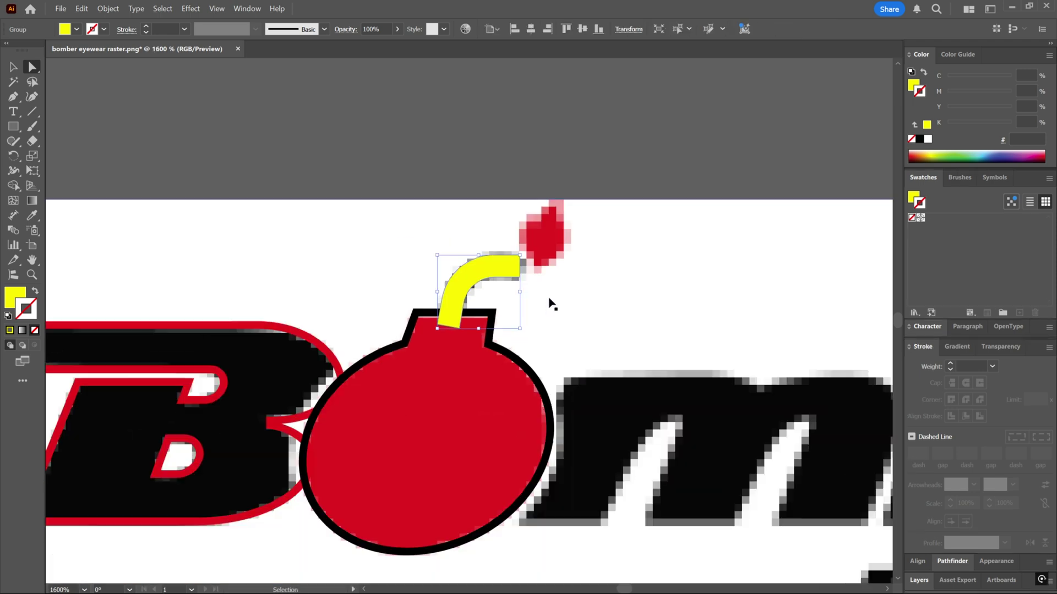
{"action": "scroll", "coordinate": [560, 297], "scroll_direction": "up", "scroll_amount": 3}
{"action": "left_click", "coordinate": [524, 267]}
{"action": "scroll", "coordinate": [473, 137], "scroll_direction": "down", "scroll_amount": 2}
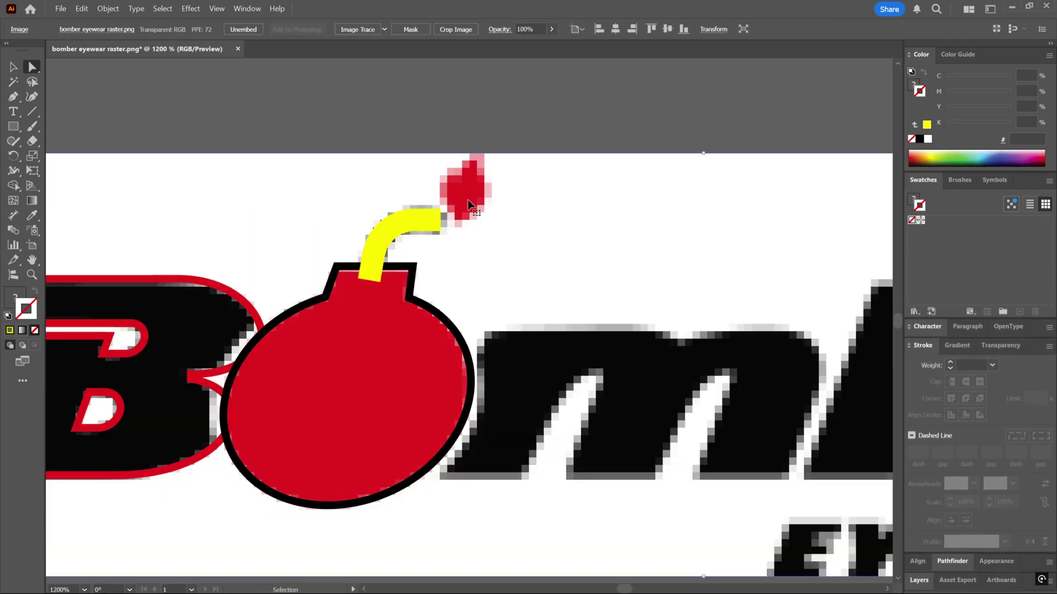
Trace the flame's left side with the Pen tool as curved segments from its upper tip down to its lower point.
{"action": "scroll", "coordinate": [473, 136], "scroll_direction": "up", "scroll_amount": 3}
{"action": "left_click", "coordinate": [13, 96]}
{"action": "scroll", "coordinate": [455, 275], "scroll_direction": "down", "scroll_amount": 4}
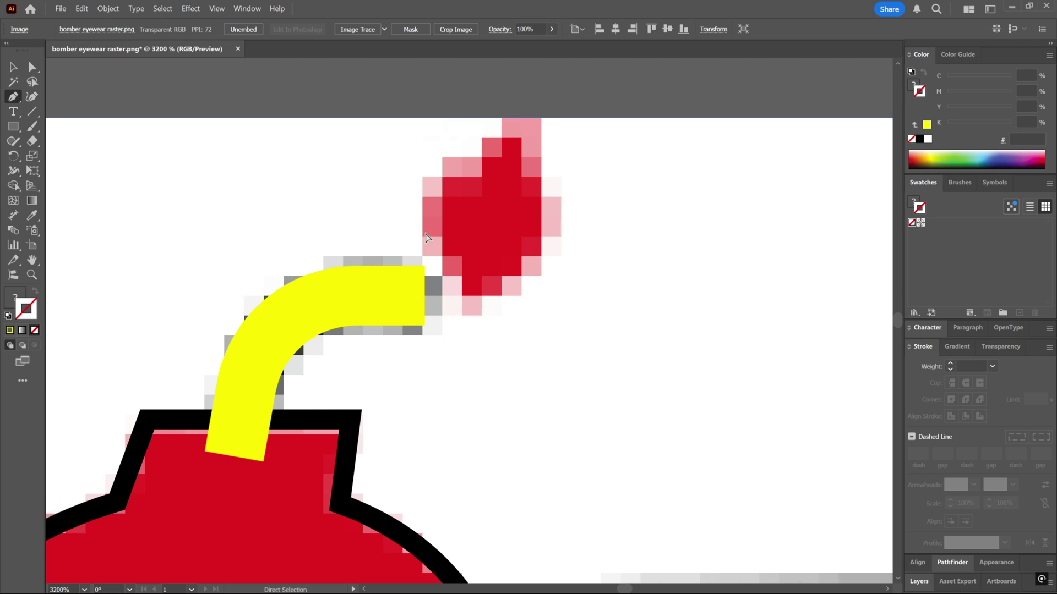
{"action": "scroll", "coordinate": [455, 275], "scroll_direction": "down", "scroll_amount": 1}
{"action": "scroll", "coordinate": [455, 275], "scroll_direction": "up", "scroll_amount": 4}
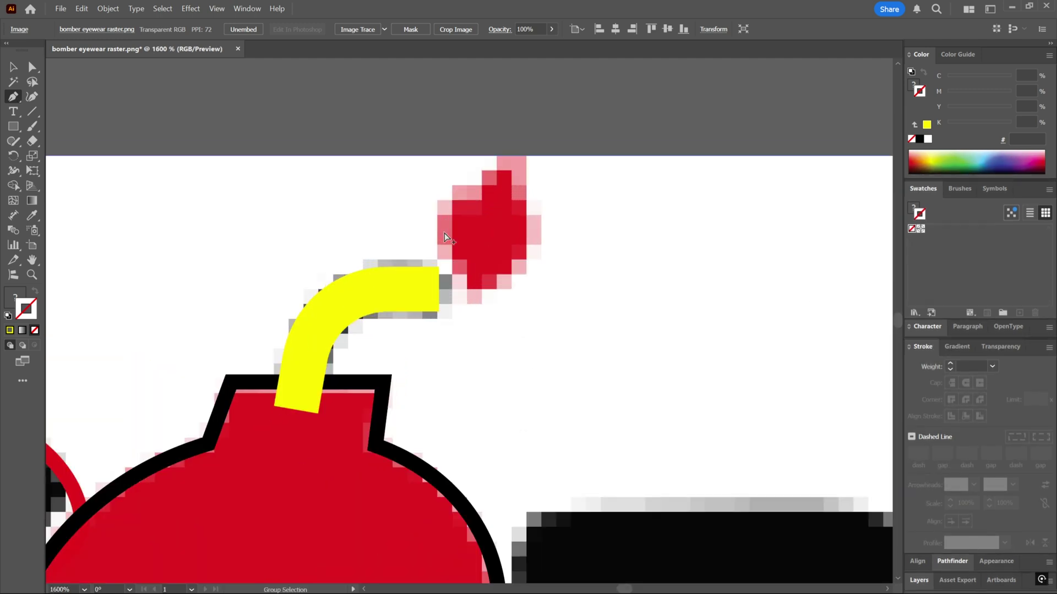
{"action": "left_click", "coordinate": [506, 156]}
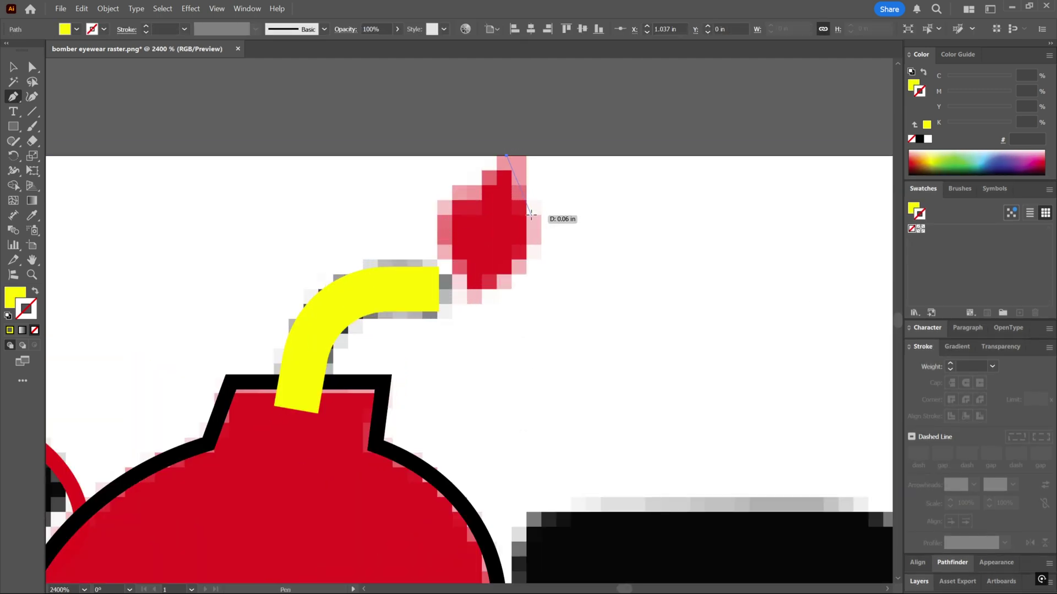
{"action": "left_click_drag", "start_coordinate": [477, 184], "coordinate": [467, 191]}
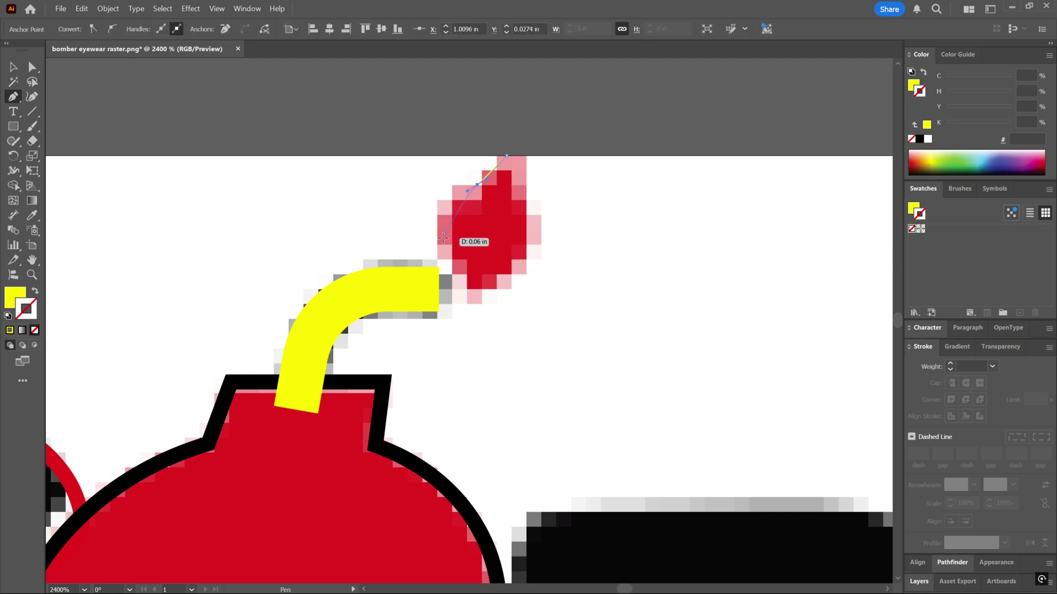
{"action": "left_click_drag", "start_coordinate": [439, 232], "coordinate": [444, 250]}
{"action": "key", "text": "ctrl+z"}
{"action": "left_click_drag", "start_coordinate": [470, 303], "coordinate": [468, 333]}
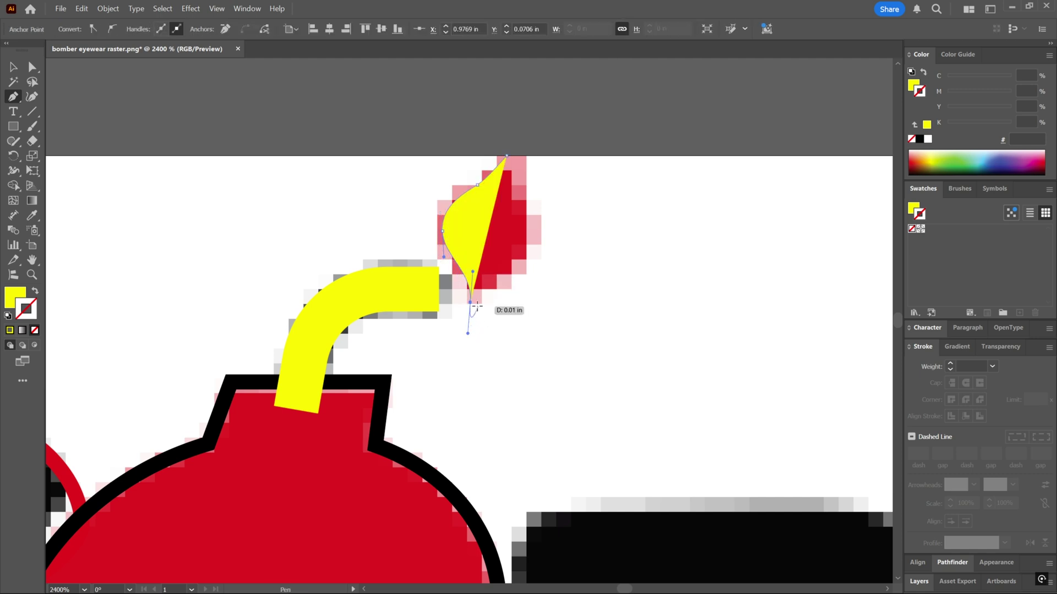
{"action": "left_click", "coordinate": [470, 303]}
Swap the flame path's yellow fill to a stroke and close the path up its right side to the tip.
{"action": "key", "text": "shift+x"}
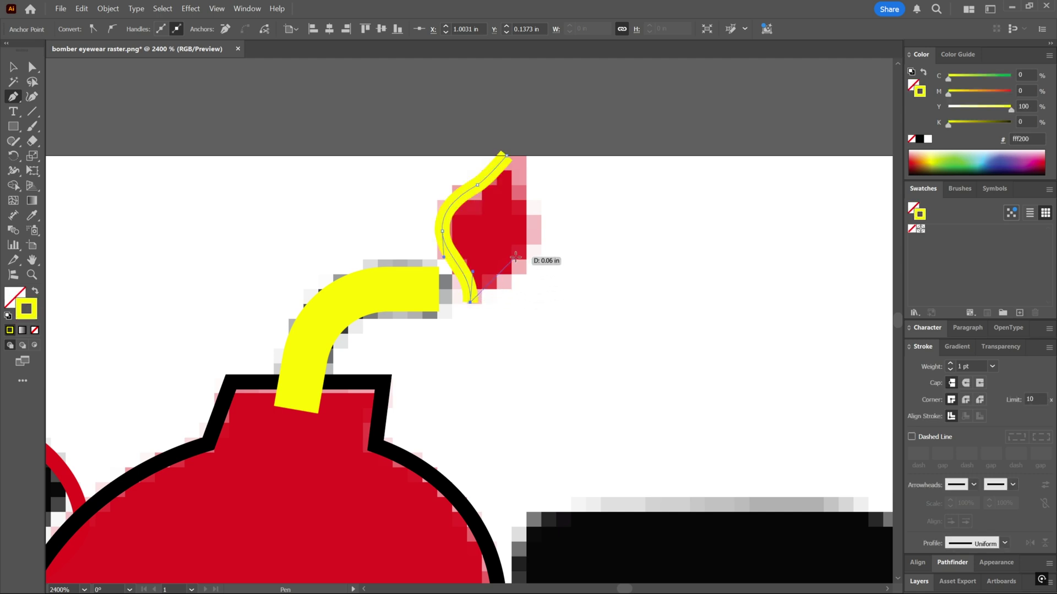
{"action": "left_click_drag", "start_coordinate": [509, 267], "coordinate": [526, 252]}
{"action": "left_click_drag", "start_coordinate": [527, 205], "coordinate": [514, 178]}
{"action": "left_click", "coordinate": [507, 156]}
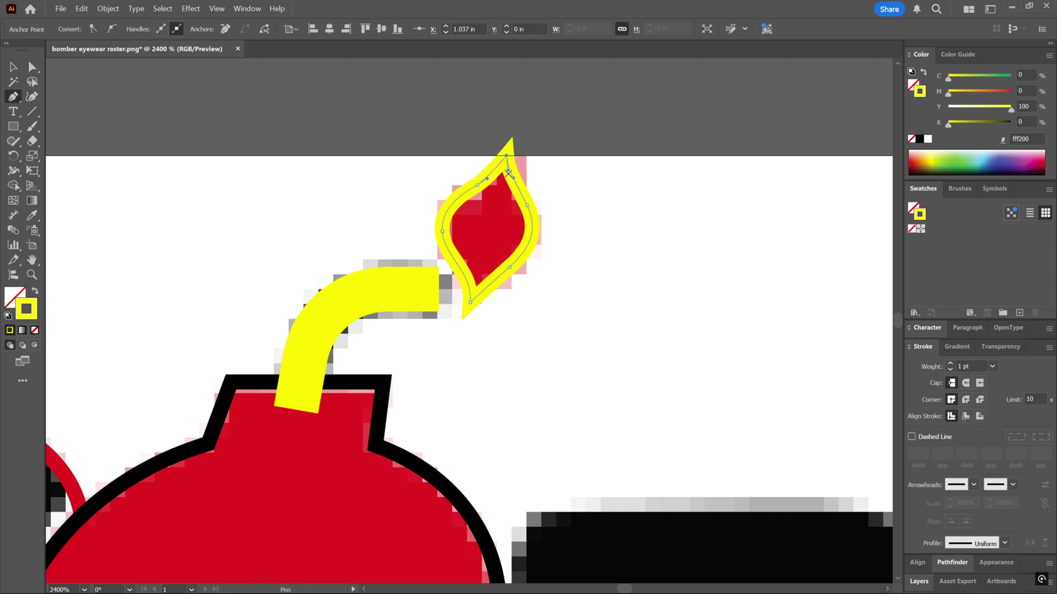
Adjust the flame's upper-left anchor point to smooth the curve and swap the yellow stroke back to a fill.
{"action": "key", "text": "a"}
{"action": "left_click_drag", "start_coordinate": [481, 182], "coordinate": [474, 187]}
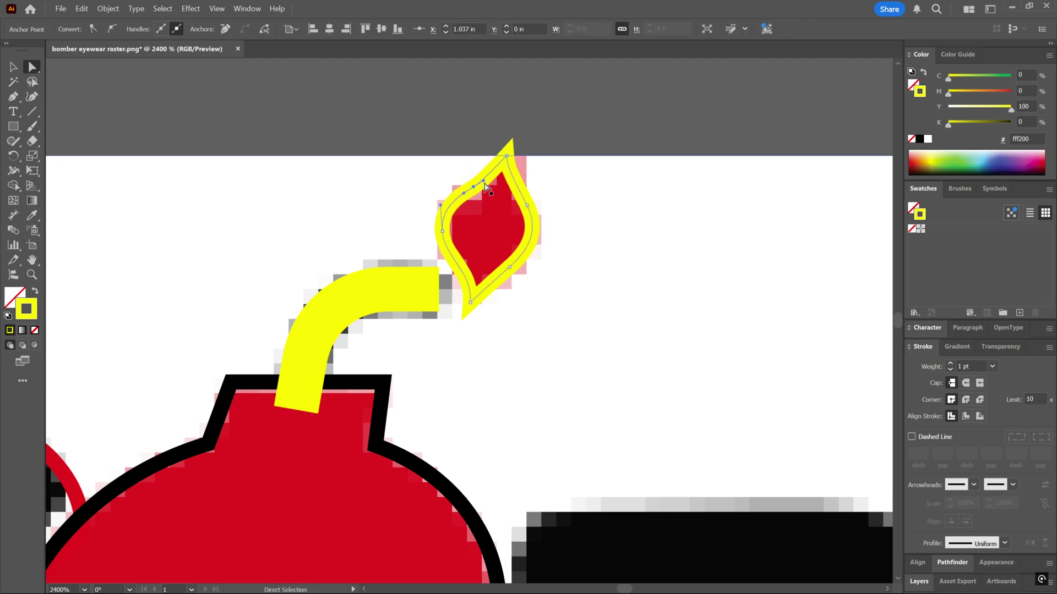
{"action": "key", "text": "shift+x"}
{"action": "left_click", "coordinate": [522, 187]}
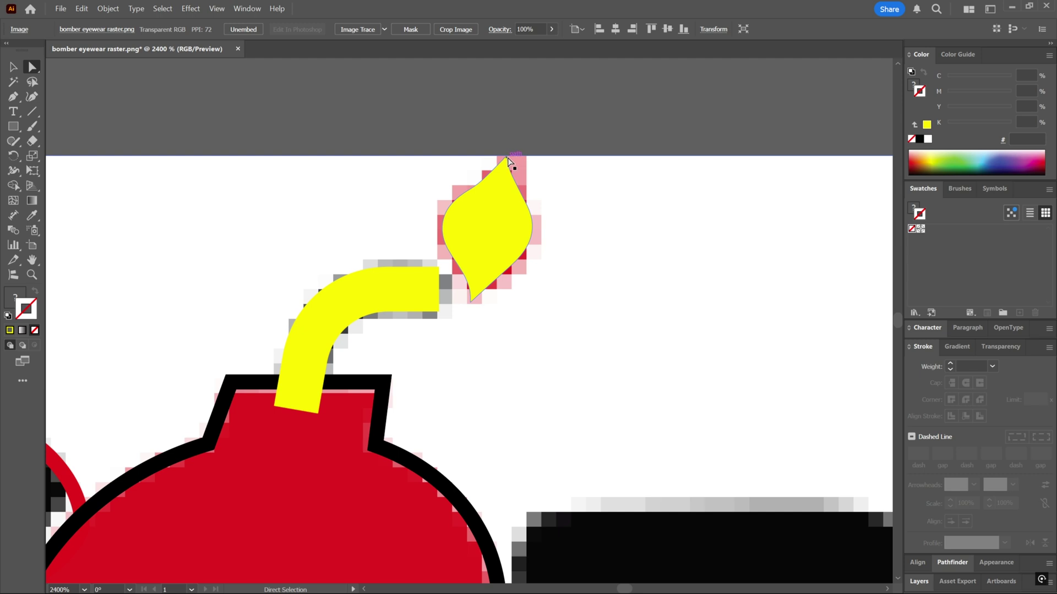
Nudge the flame's tip, lower point and side anchor points outward to match the raster flame's edges.
{"action": "left_click", "coordinate": [509, 153], "text": "ctrl"}
{"action": "left_click_drag", "start_coordinate": [509, 156], "coordinate": [509, 152]}
{"action": "left_click_drag", "start_coordinate": [473, 187], "coordinate": [471, 186]}
{"action": "left_click_drag", "start_coordinate": [471, 302], "coordinate": [473, 309]}
{"action": "left_click_drag", "start_coordinate": [511, 271], "coordinate": [513, 275]}
{"action": "left_click_drag", "start_coordinate": [527, 205], "coordinate": [530, 202]}
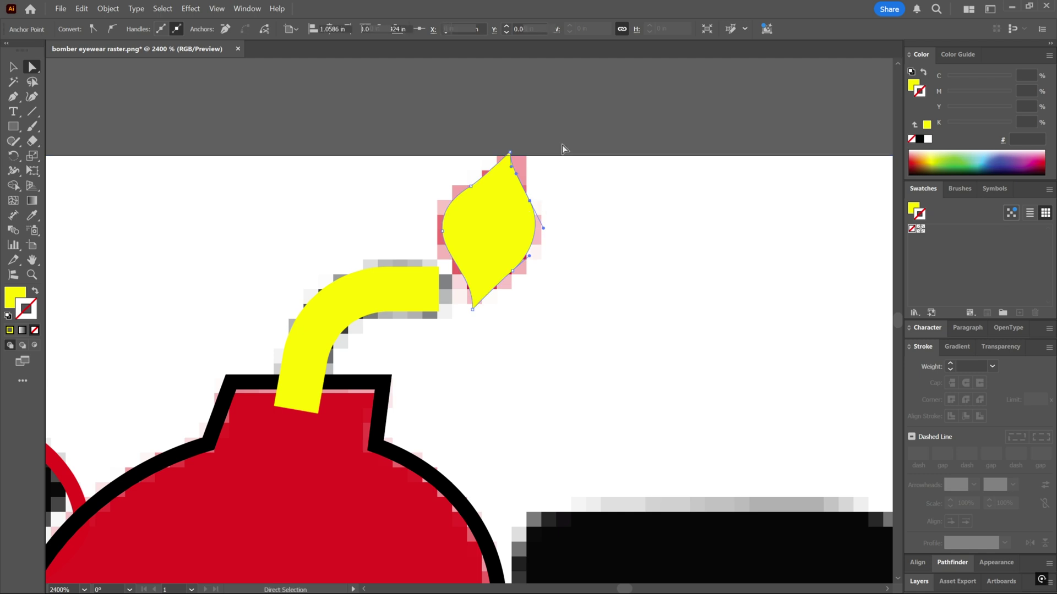
{"action": "left_click", "coordinate": [562, 149]}
Fill the flame with the red sampled from the raster bomb using the Eyedropper.
{"action": "scroll", "coordinate": [558, 223], "scroll_direction": "down", "scroll_amount": 3}
{"action": "scroll", "coordinate": [559, 228], "scroll_direction": "up", "scroll_amount": 1}
{"action": "left_click", "coordinate": [535, 218]}
{"action": "key", "text": "i"}
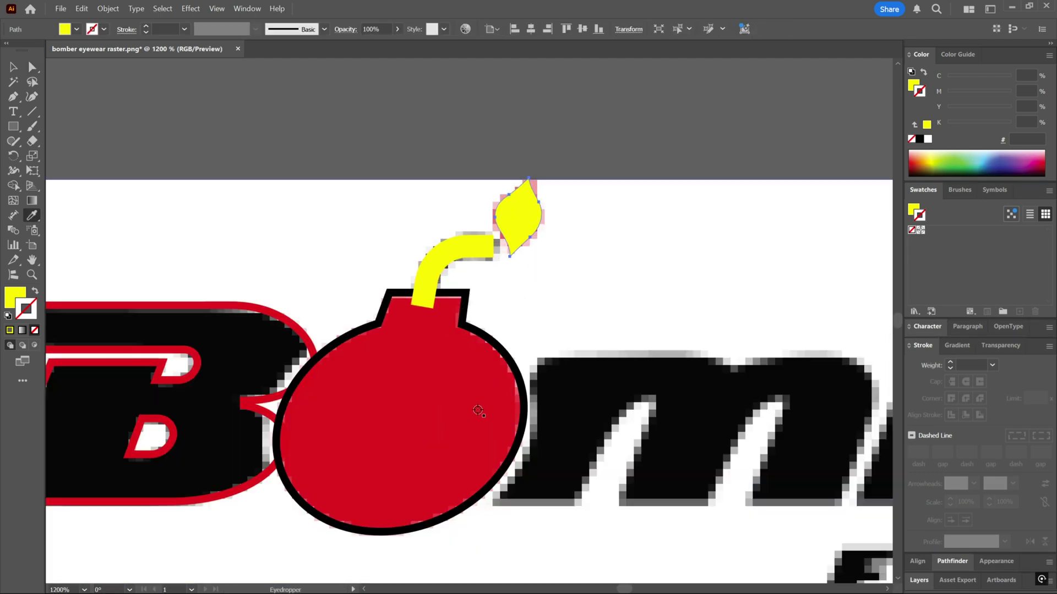
{"action": "key", "text": "a"}
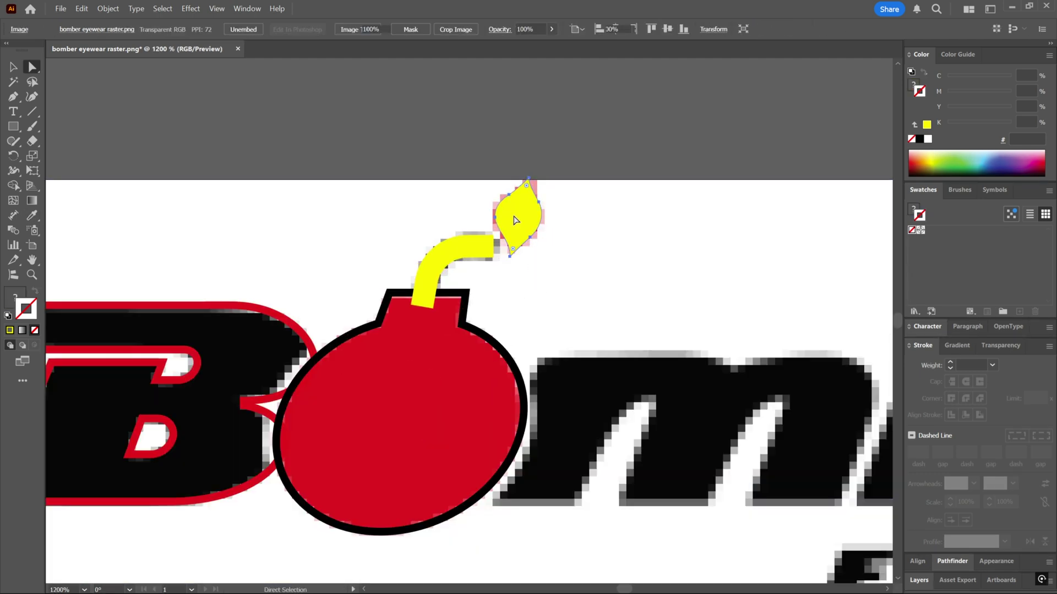
{"action": "left_click_drag", "start_coordinate": [512, 217], "coordinate": [566, 225]}
{"action": "key", "text": "ctrl+z"}
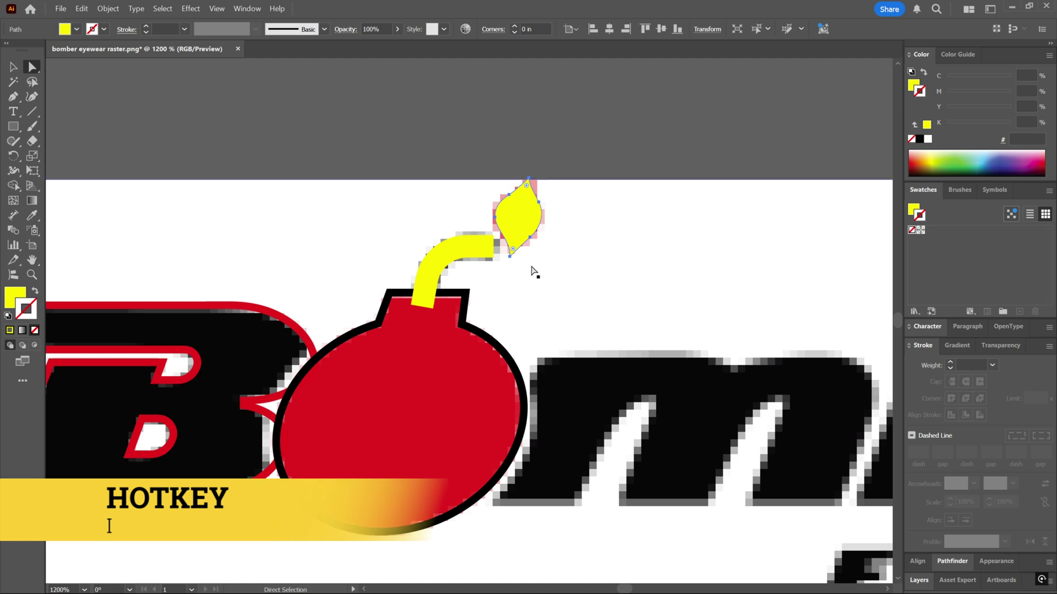
{"action": "key", "text": "i"}
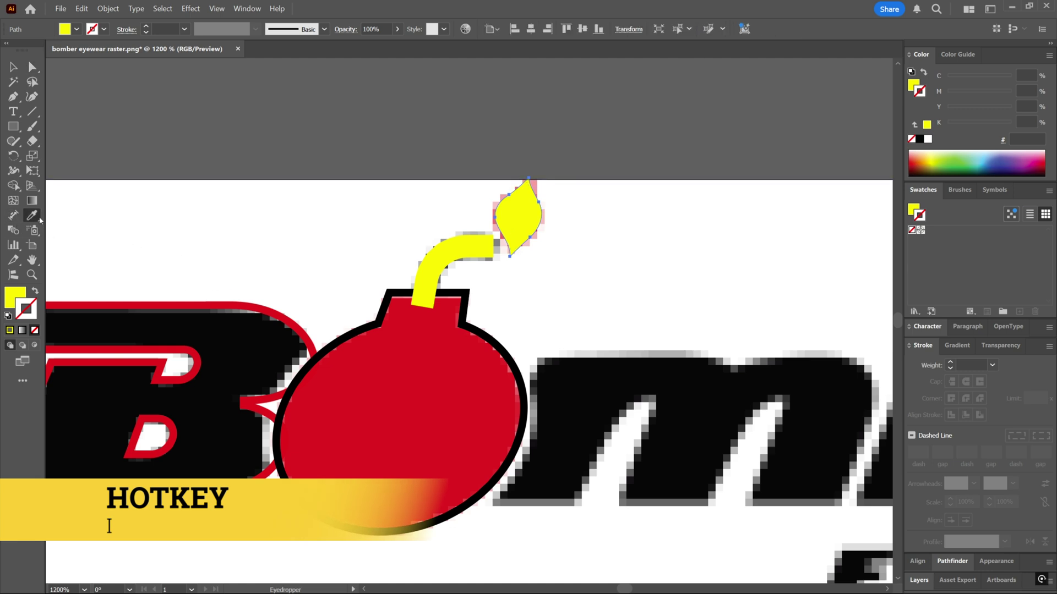
{"action": "left_click", "coordinate": [425, 396]}
{"action": "left_click", "coordinate": [913, 88]}
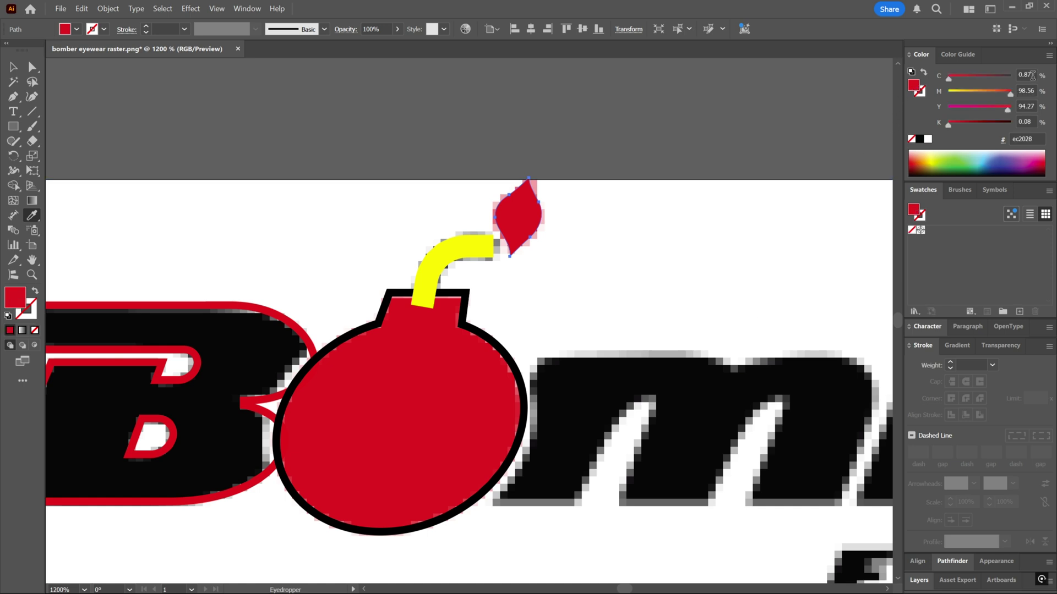
Convert the document color mode to CMYK.
{"action": "left_click", "coordinate": [61, 9]}
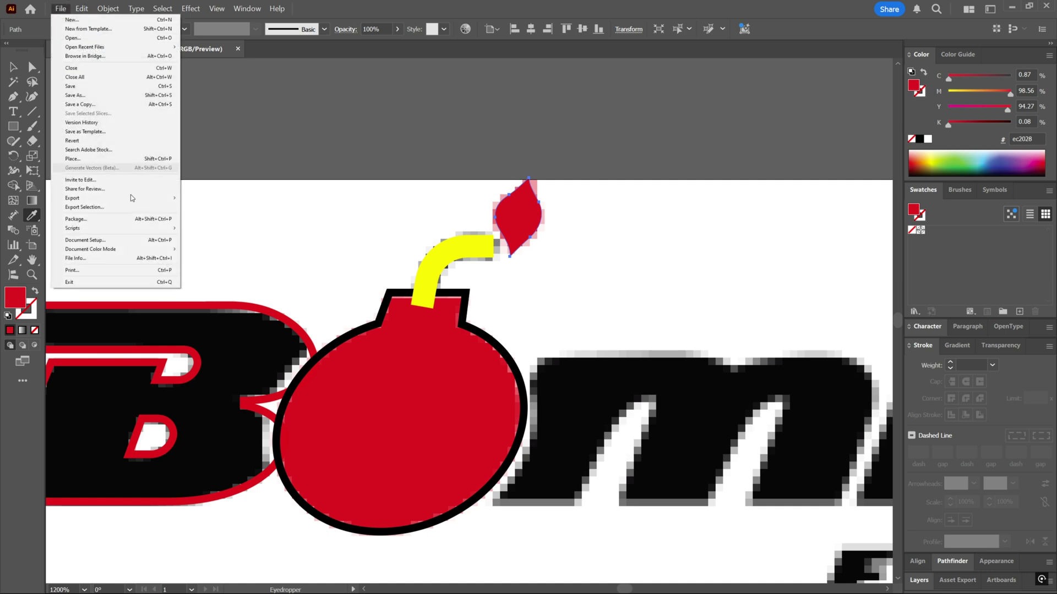
{"action": "mouse_move", "coordinate": [119, 250]}
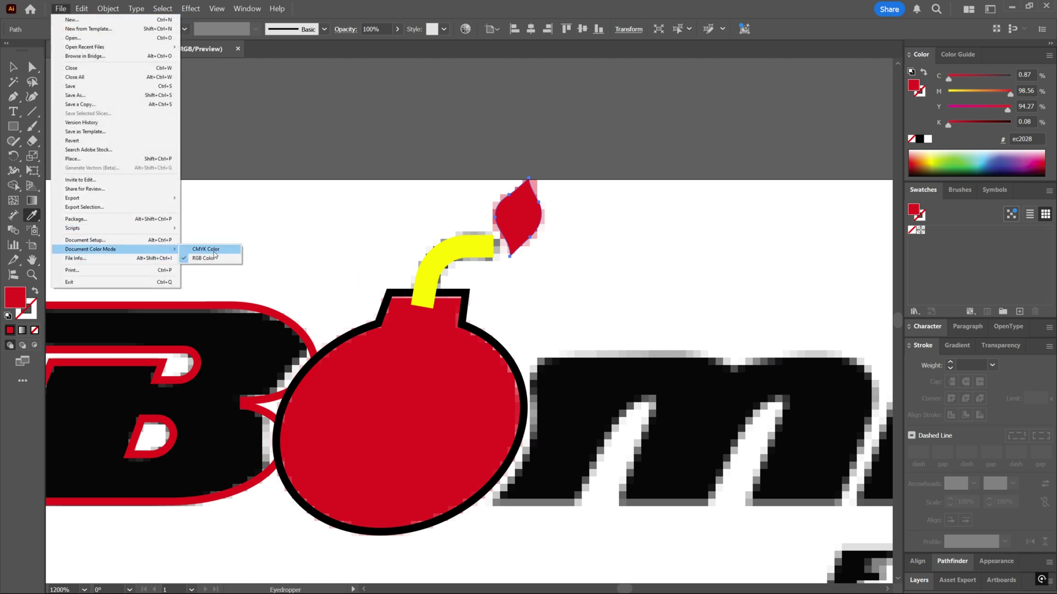
{"action": "left_click", "coordinate": [215, 254]}
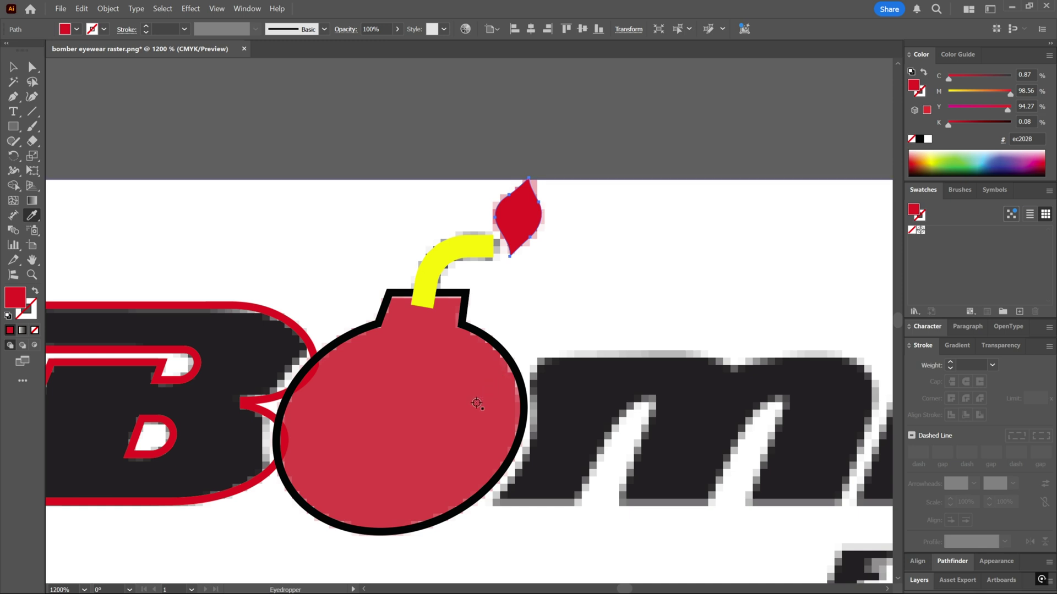
Set the flame's fill to C 0, M 100, Y 100, K 0.
{"action": "left_click", "coordinate": [421, 402]}
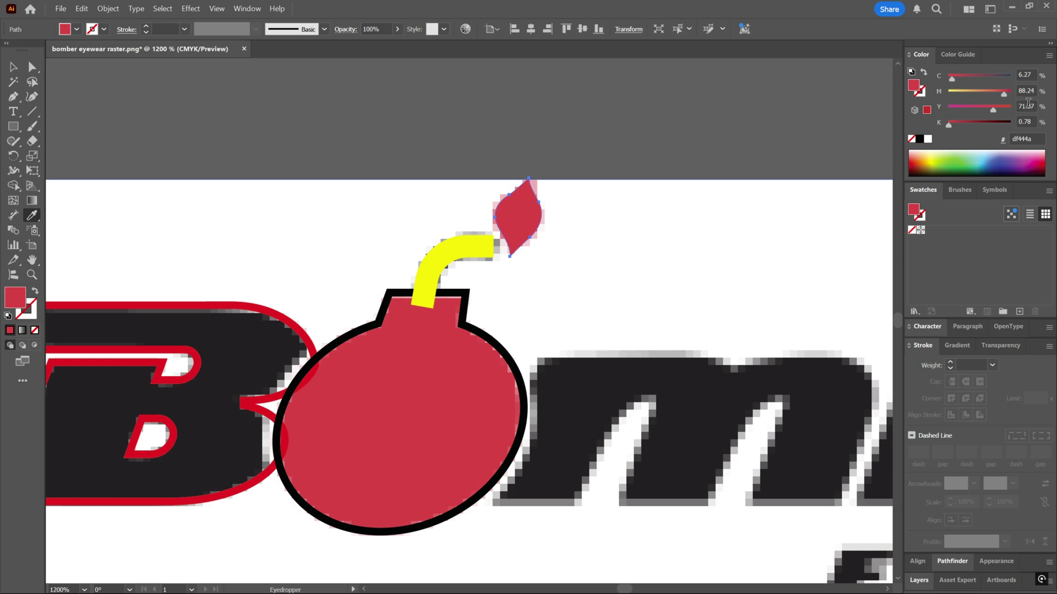
{"action": "left_click", "coordinate": [1025, 74]}
{"action": "type", "text": "0"}
{"action": "key", "text": "Tab"}
{"action": "type", "text": "100"}
{"action": "key", "text": "Tab"}
{"action": "type", "text": "100"}
{"action": "key", "text": "Tab"}
{"action": "type", "text": "0"}
{"action": "key", "text": "Tab"}
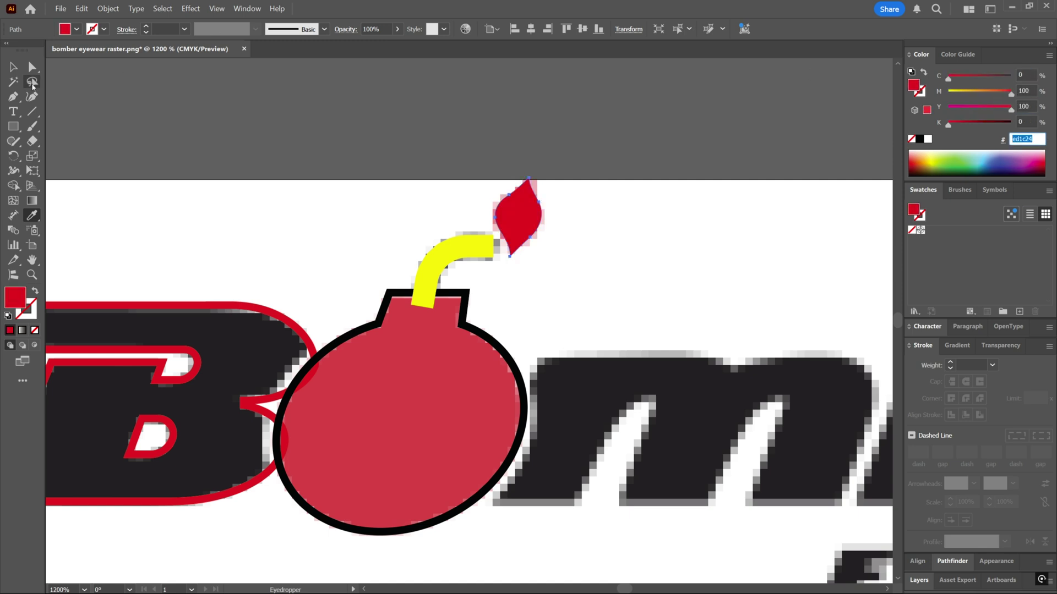
{"action": "key", "text": "Escape"}
{"action": "key", "text": "v"}
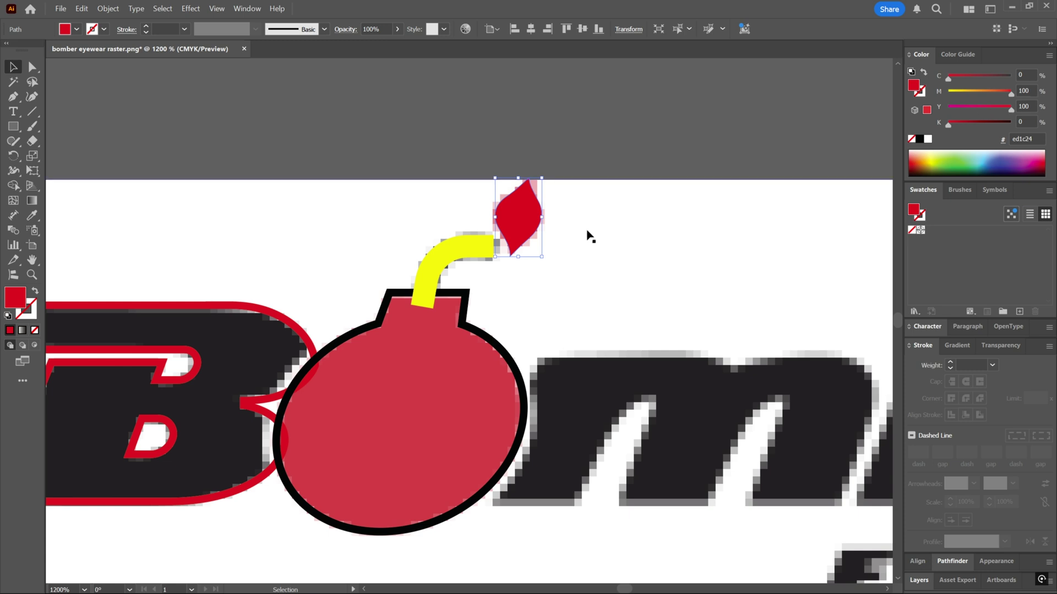
Apply the flame's red fill and no stroke to the bomb outline and bring the bomb to the front.
{"action": "left_click", "coordinate": [493, 344]}
{"action": "key", "text": "i"}
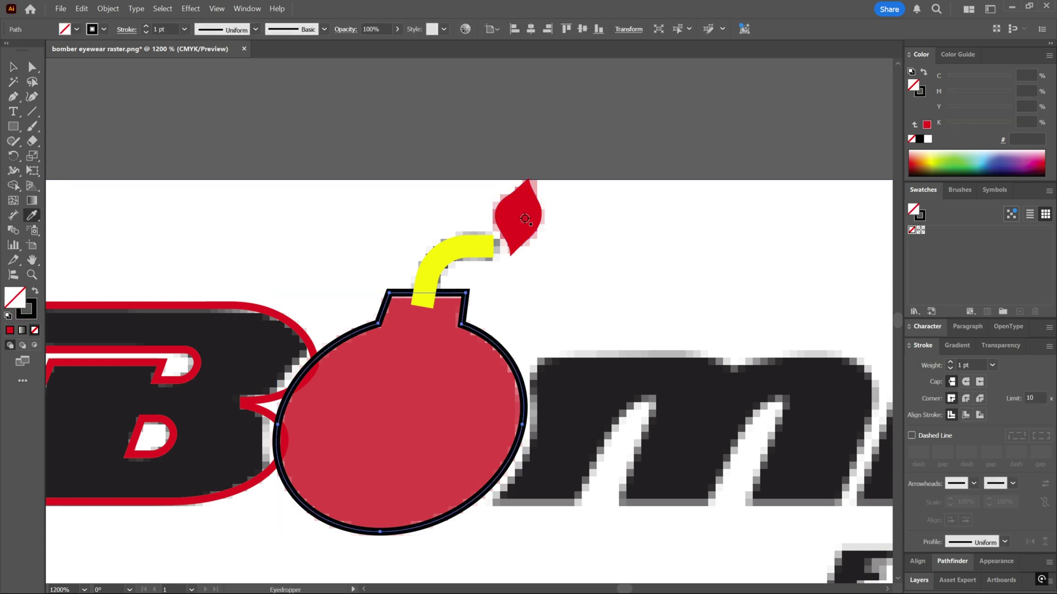
{"action": "left_click", "coordinate": [525, 219]}
{"action": "key", "text": "v"}
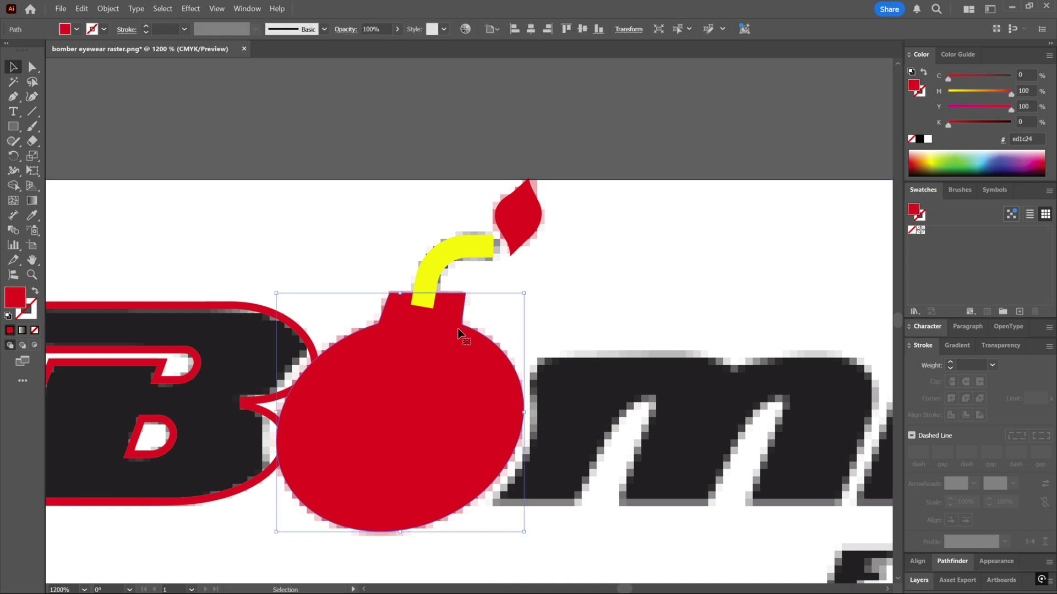
{"action": "key", "text": "ctrl+shift+bracketright"}
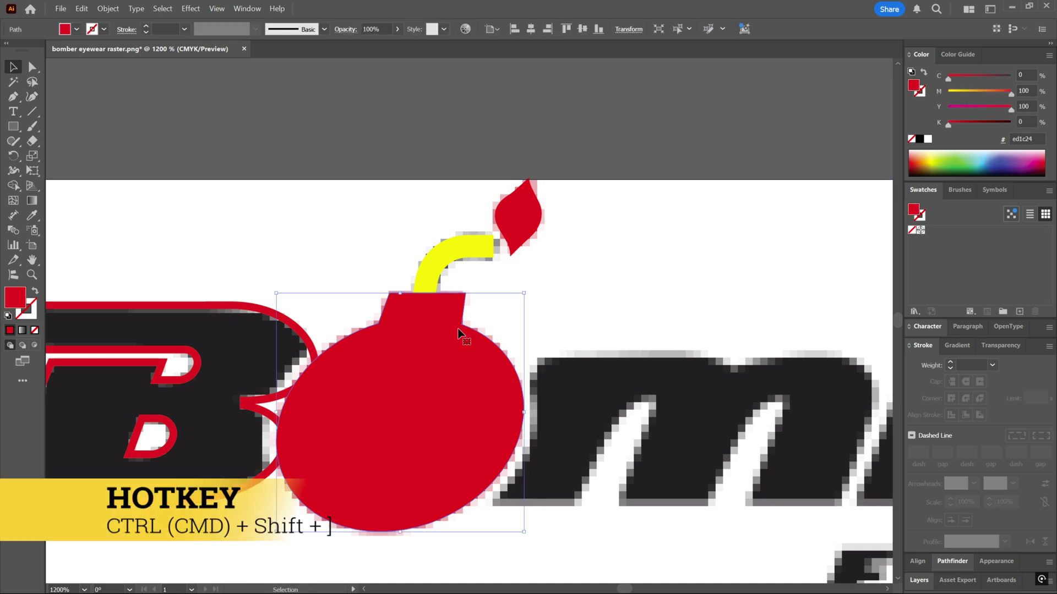
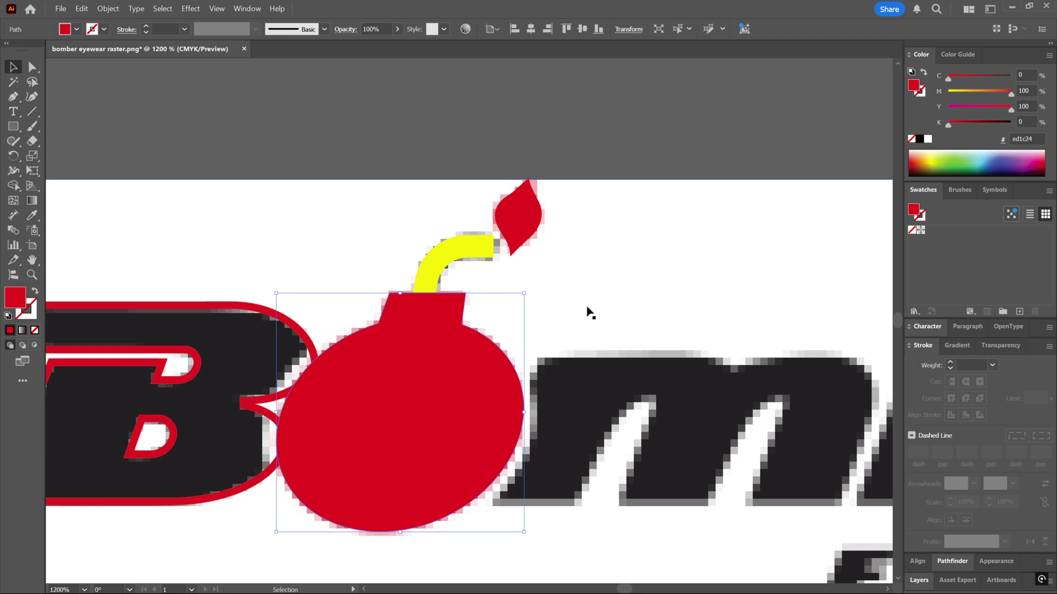
Send the bomb shape backward in the stacking order and bring it forward again over the fuse.
{"action": "key", "text": "a"}
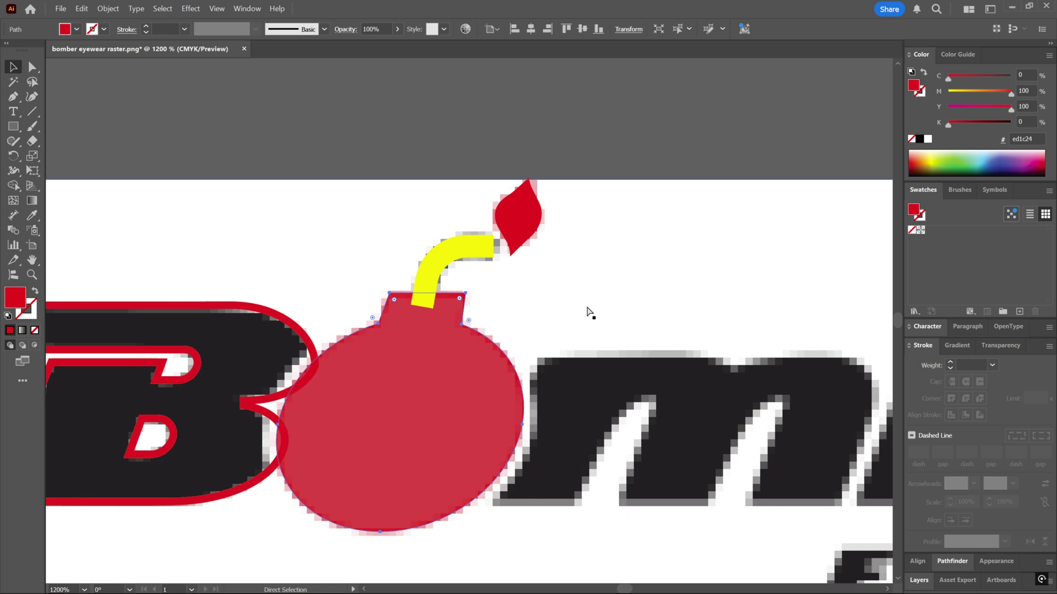
{"action": "key", "text": "ctrl+["}
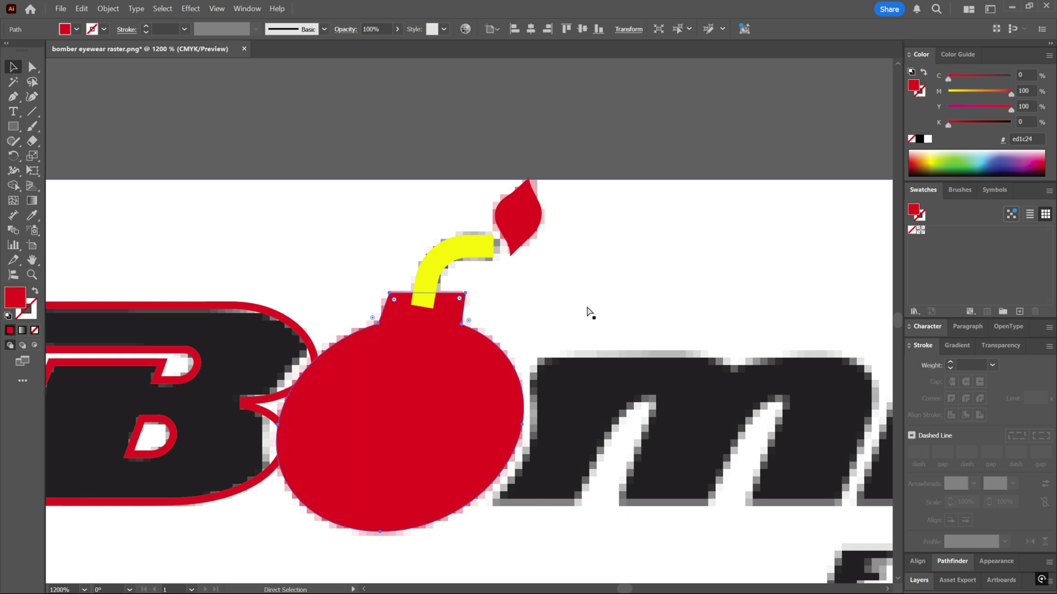
{"action": "key", "text": "ctrl+]"}
{"action": "left_click", "coordinate": [553, 146]}
Fill the fuse shape with black, C 0, M 0, Y 0, K 100.
{"action": "key", "text": "ctrl+minus"}
{"action": "key", "text": "ctrl+minus"}
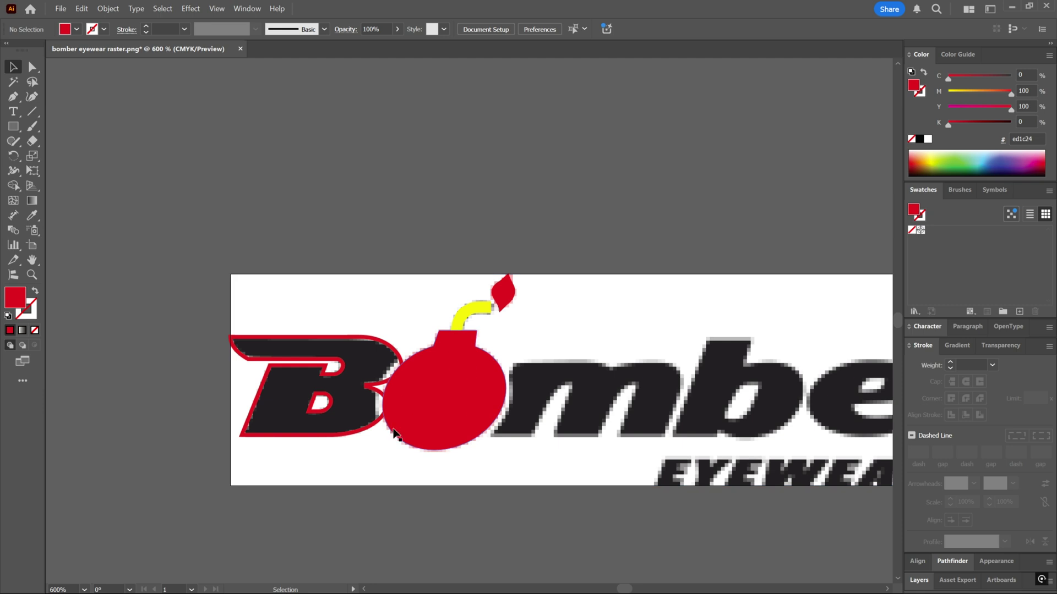
{"action": "scroll", "coordinate": [468, 421], "scroll_direction": "up", "scroll_amount": 1}
{"action": "scroll", "coordinate": [457, 420], "scroll_direction": "right", "scroll_amount": 3}
{"action": "scroll", "coordinate": [380, 363], "scroll_direction": "right", "scroll_amount": 2}
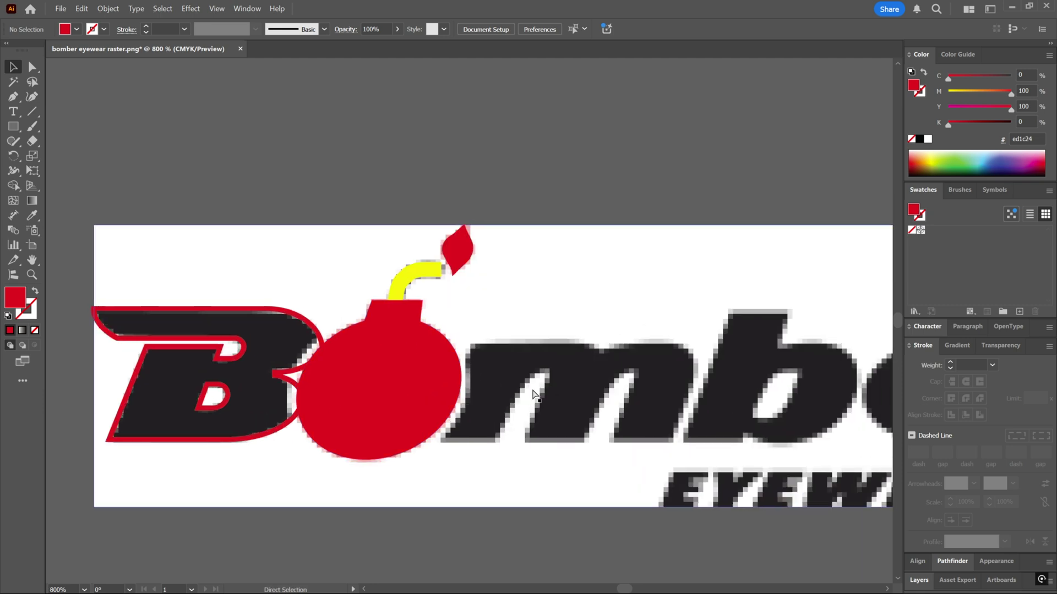
{"action": "scroll", "coordinate": [361, 349], "scroll_direction": "up", "scroll_amount": 1}
{"action": "left_click", "coordinate": [441, 252]}
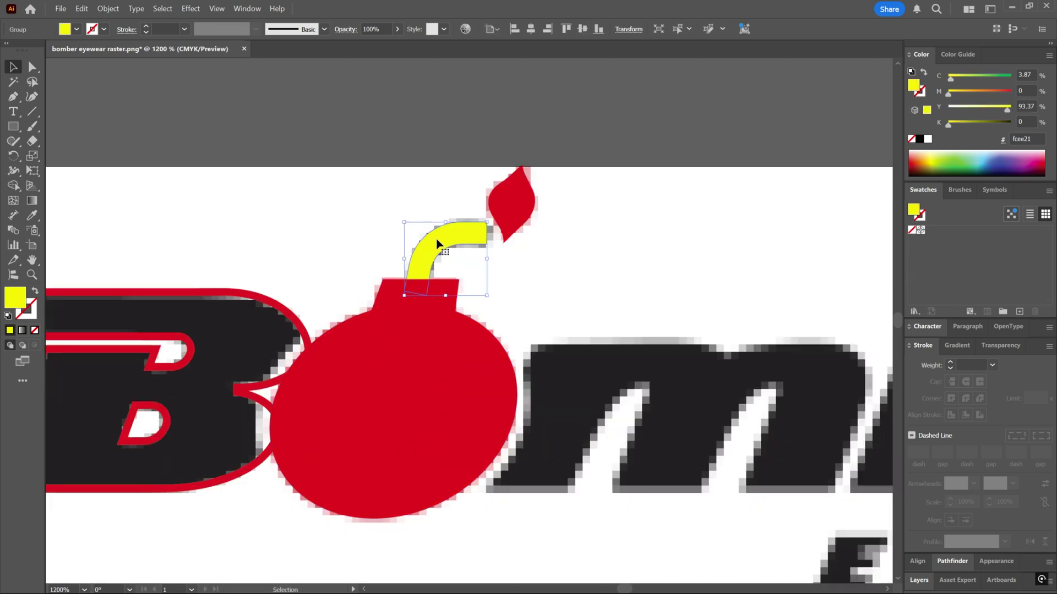
{"action": "left_click", "coordinate": [919, 139]}
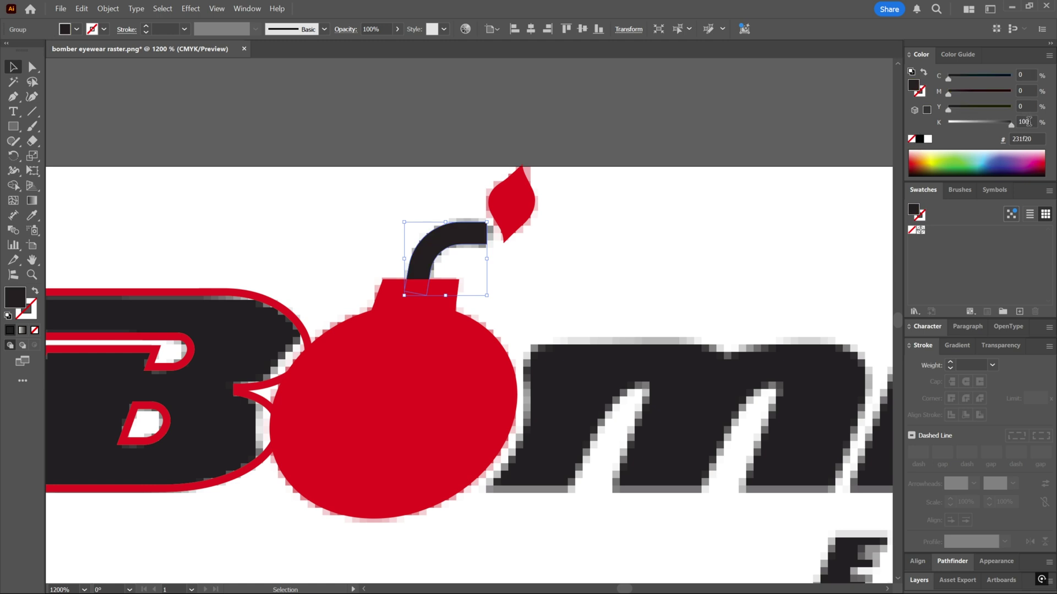
{"action": "scroll", "coordinate": [450, 232], "scroll_direction": "left", "scroll_amount": 1}
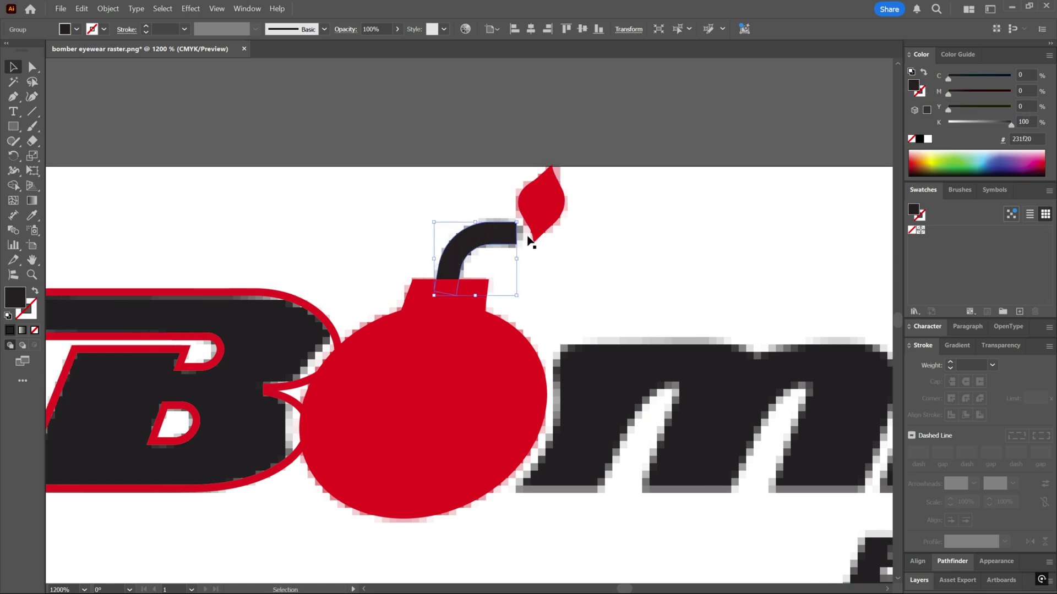
{"action": "scroll", "coordinate": [539, 127], "scroll_direction": "left", "scroll_amount": 1}
{"action": "left_click", "coordinate": [496, 129]}
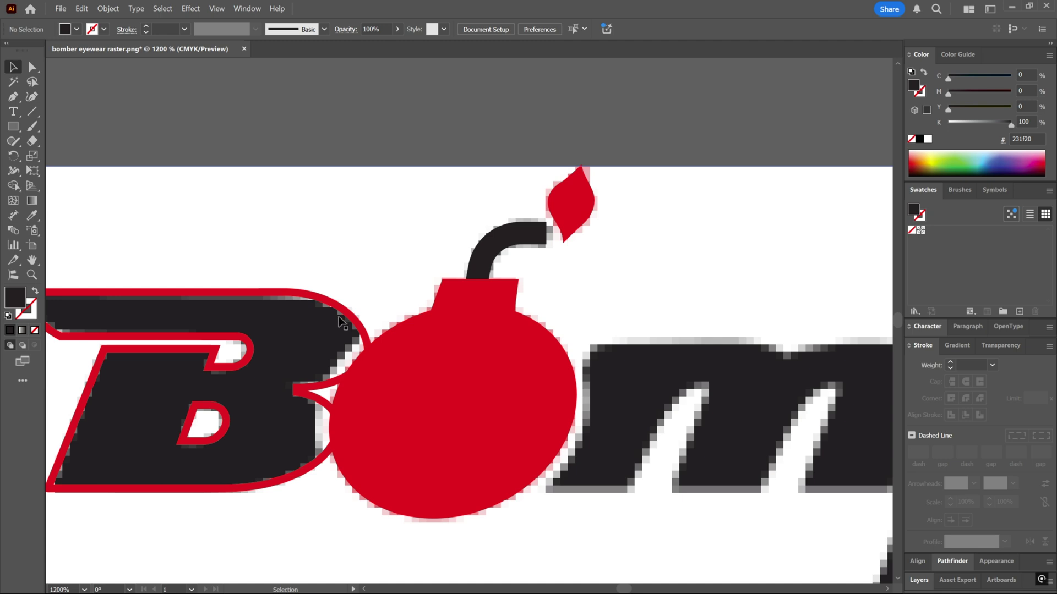
Apply the fuse's black fill and no stroke to the letter B's compound path.
{"action": "double_click", "coordinate": [344, 315]}
{"action": "key", "text": "Escape"}
{"action": "left_click", "coordinate": [338, 306]}
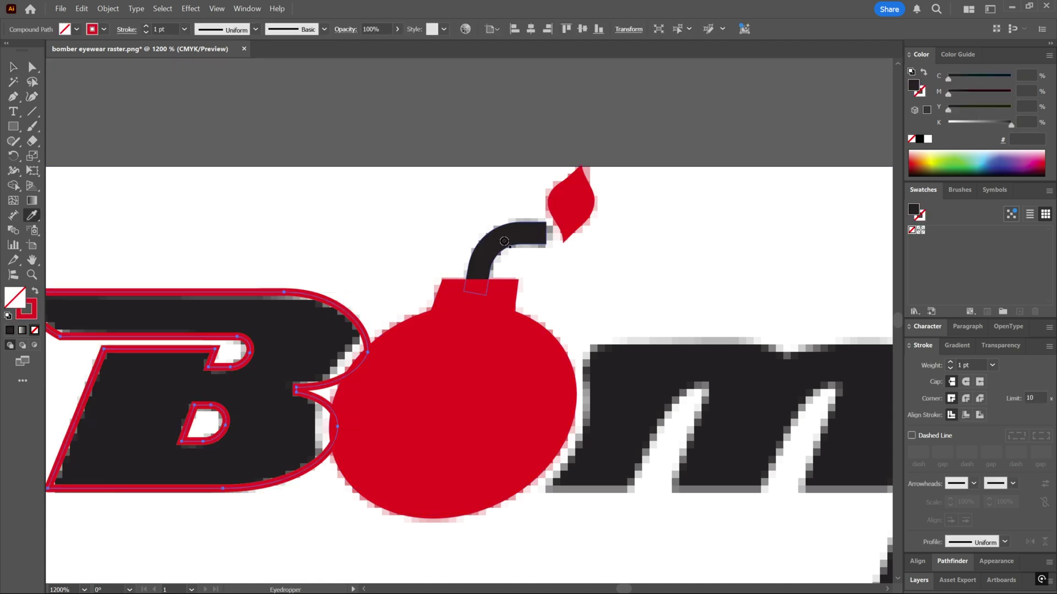
{"action": "key", "text": "ctrl+shift+a"}
{"action": "scroll", "coordinate": [404, 282], "scroll_direction": "left", "scroll_amount": 1}
{"action": "left_click", "coordinate": [328, 341]}
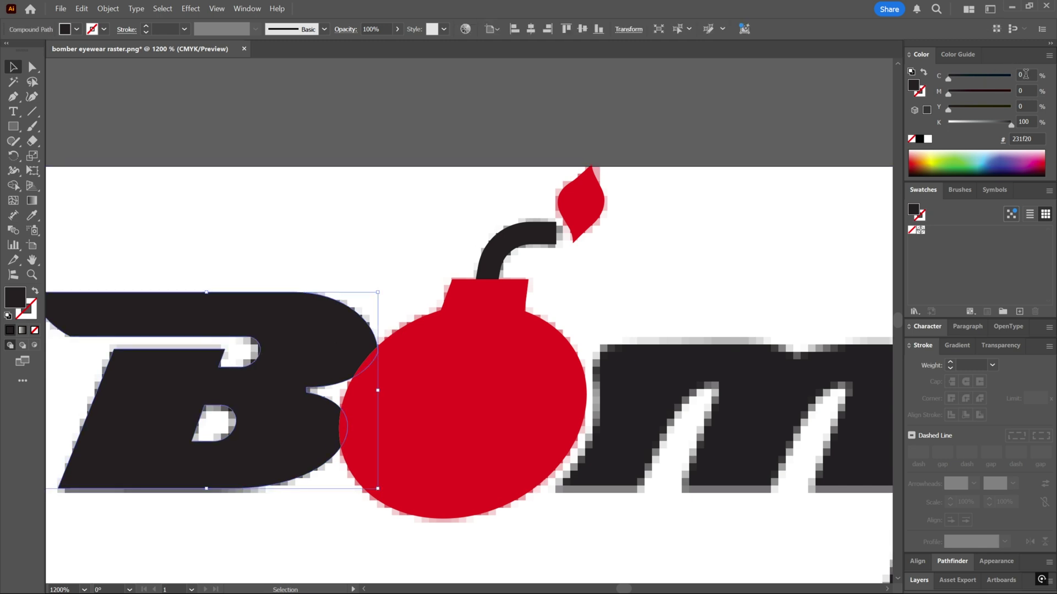
Set the letter B's fill to a rich black of C 70, M 50, Y 30, K 100.
{"action": "type", "text": "30"}
{"action": "key", "text": "Tab"}
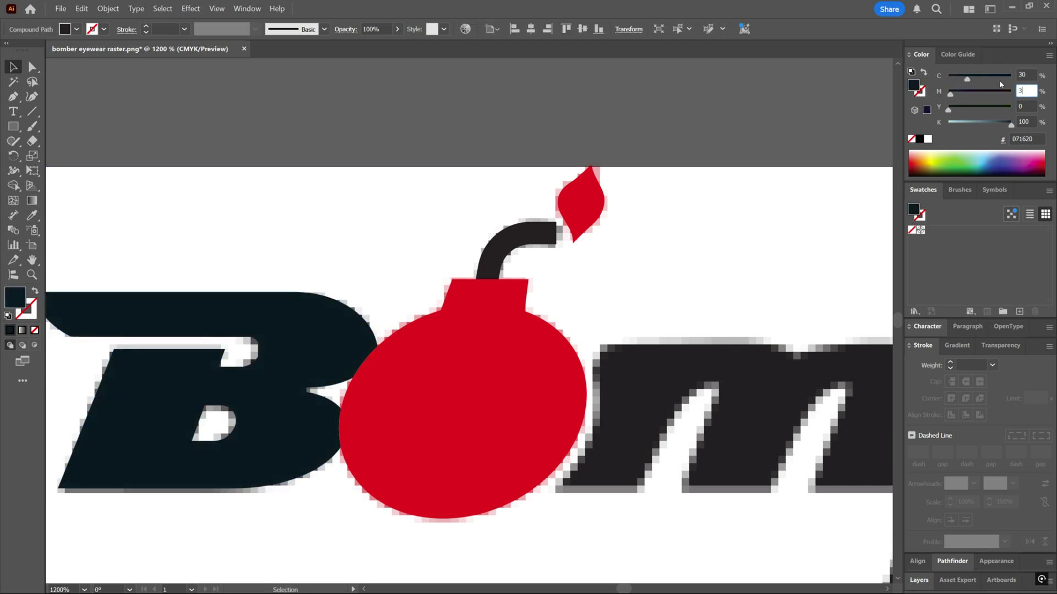
{"action": "type", "text": "30"}
{"action": "key", "text": "Tab"}
{"action": "type", "text": "30"}
{"action": "key", "text": "shift+Tab"}
{"action": "key", "text": "shift+Tab"}
{"action": "type", "text": "70"}
{"action": "key", "text": "Tab"}
{"action": "type", "text": "50"}
{"action": "key", "text": "Tab"}
{"action": "key", "text": "Tab"}
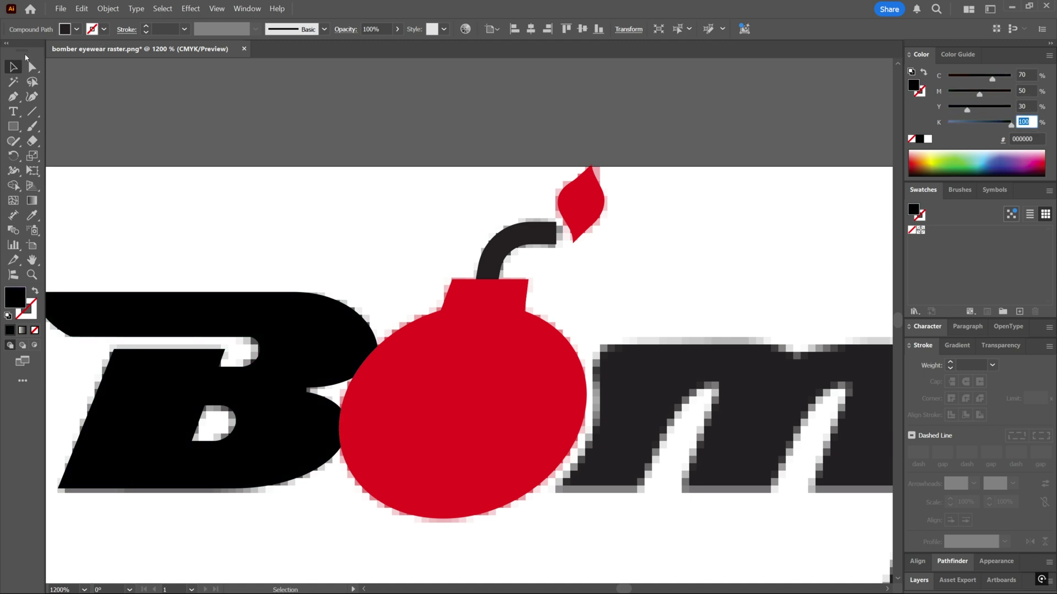
{"action": "left_click", "coordinate": [9, 69]}
{"action": "left_click", "coordinate": [457, 126]}
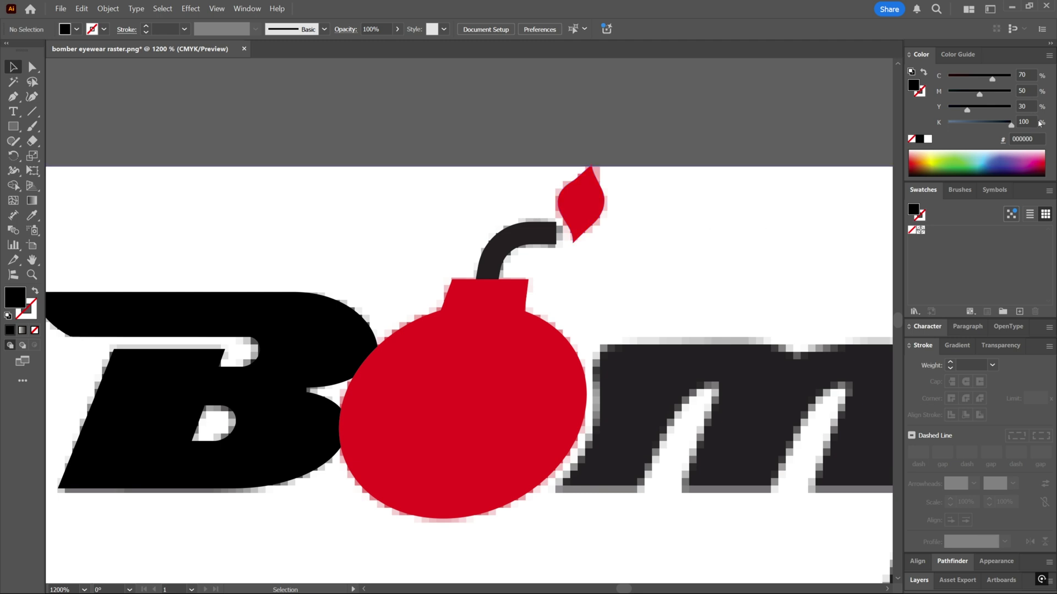
Apply the letter B's rich black fill to the fuse by sampling it with the Eyedropper tool.
{"action": "left_click", "coordinate": [492, 257]}
{"action": "key", "text": "i"}
{"action": "left_click", "coordinate": [321, 329]}
{"action": "key", "text": "a"}
{"action": "left_click", "coordinate": [472, 145]}
Swap fill and stroke on the letter B and the fuse together, leaving both as black outlines.
{"action": "key", "text": "v"}
{"action": "left_click", "coordinate": [358, 349]}
{"action": "left_click", "coordinate": [520, 243], "text": "shift"}
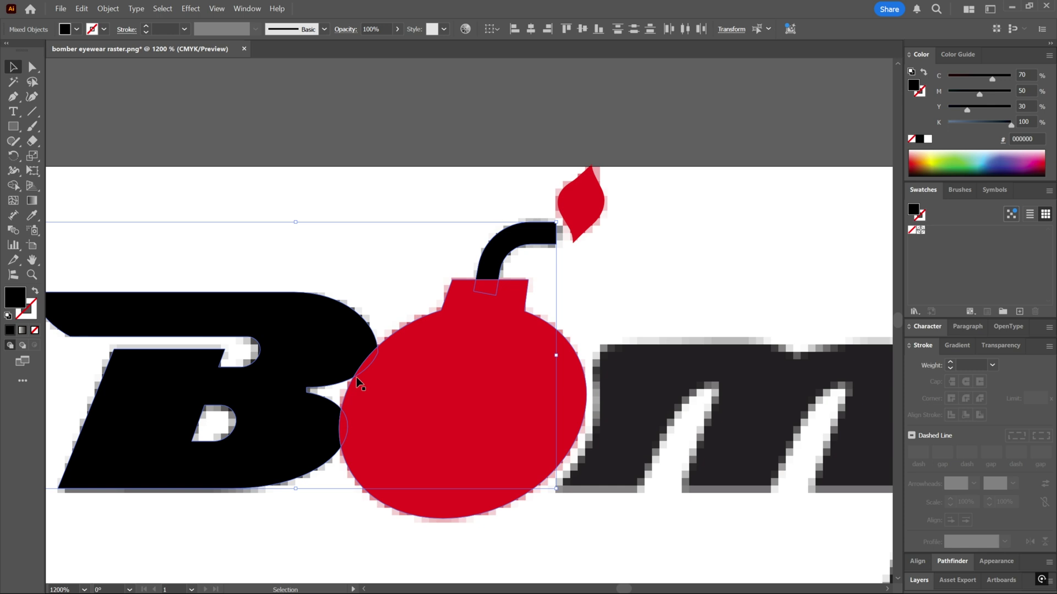
{"action": "key", "text": "shift+x"}
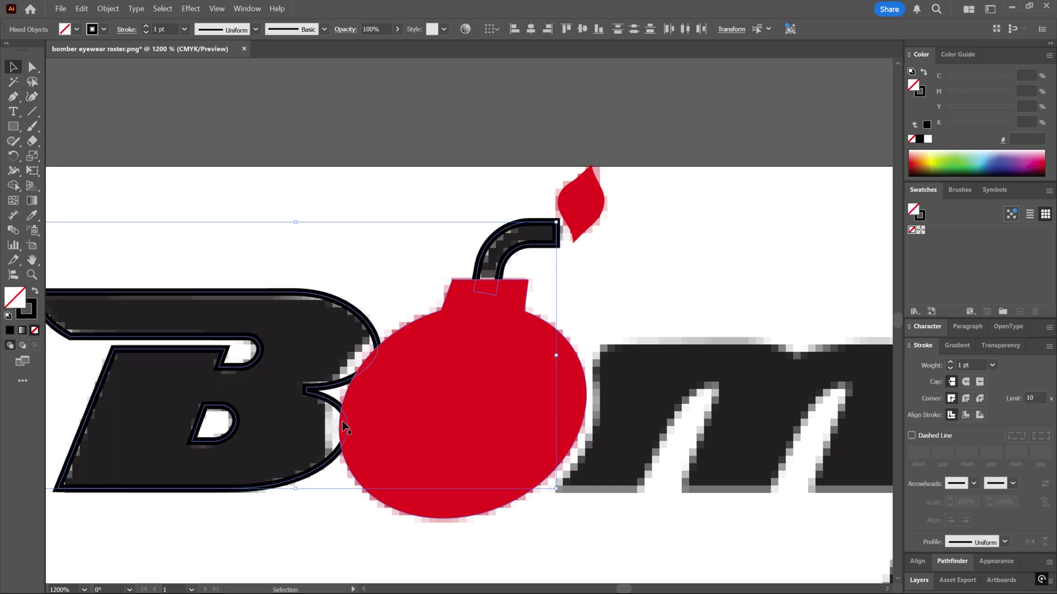
{"action": "key", "text": "a"}
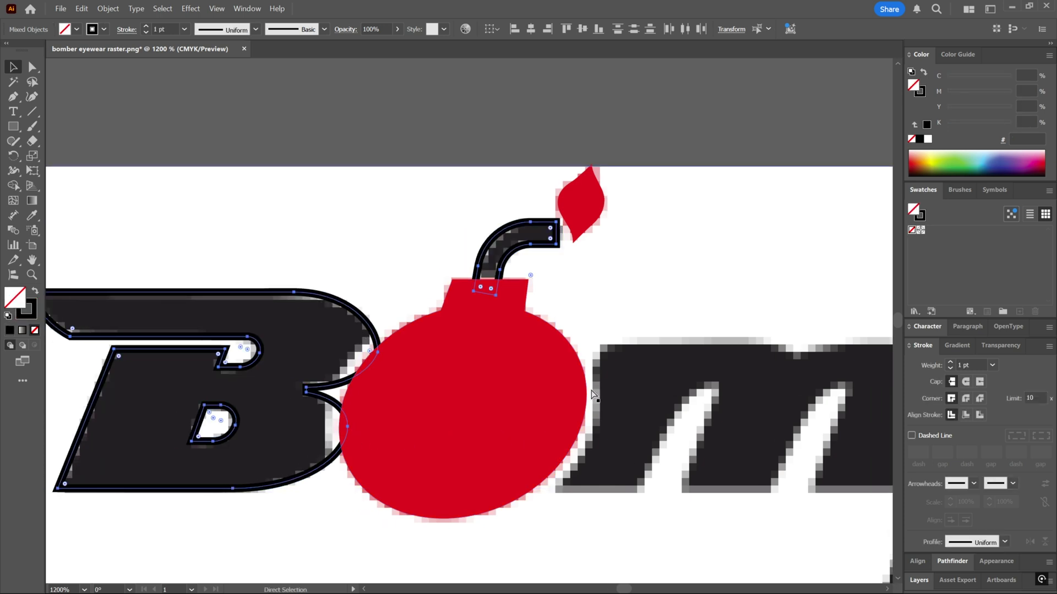
{"action": "left_click", "coordinate": [393, 246], "text": "ctrl"}
Open Offset Path for the red bomb shape and preview an offset of 0.05 in.
{"action": "left_click", "coordinate": [469, 401], "text": "ctrl"}
{"action": "scroll", "coordinate": [469, 401], "scroll_direction": "left", "scroll_amount": 1}
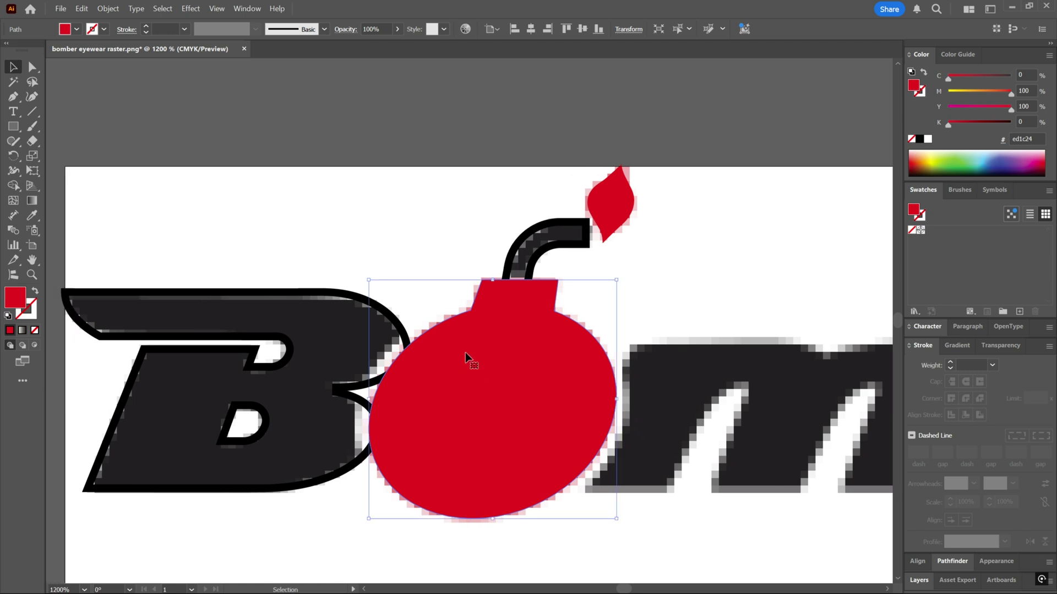
{"action": "left_click", "coordinate": [108, 9]}
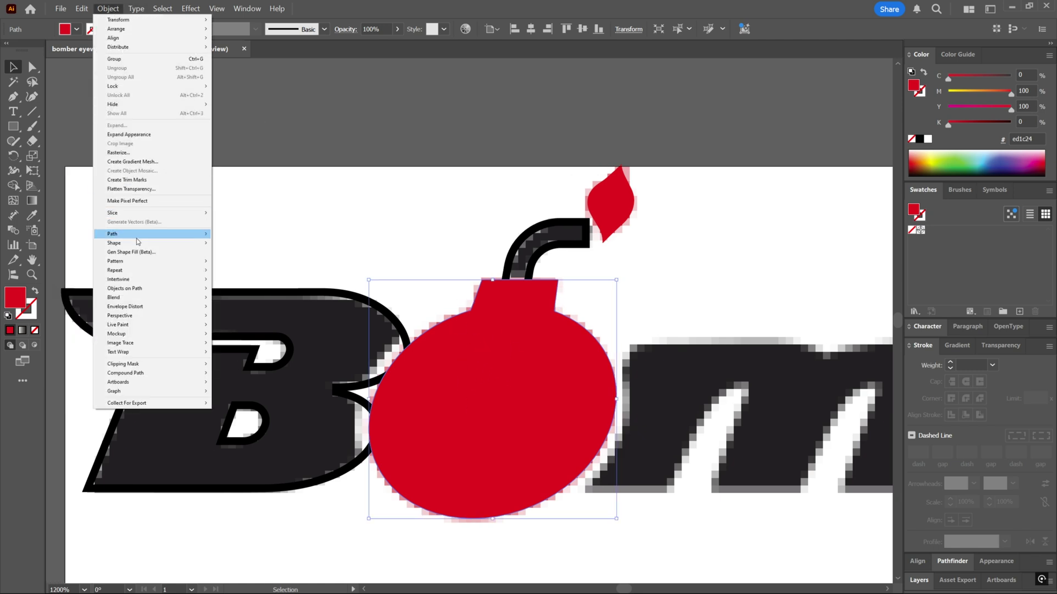
{"action": "mouse_move", "coordinate": [138, 234]}
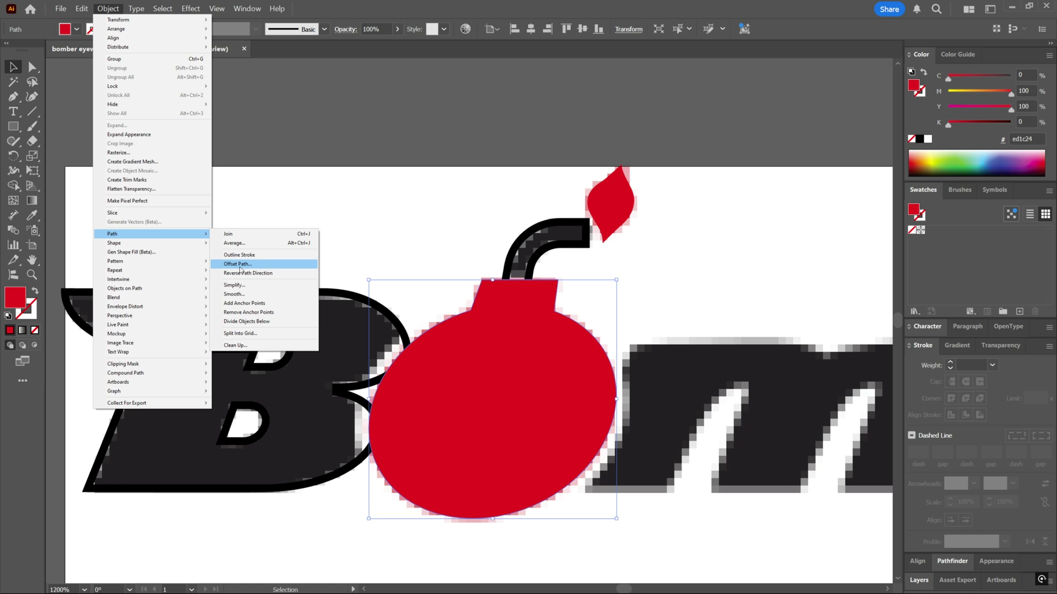
{"action": "left_click", "coordinate": [238, 264]}
{"action": "key", "text": "Down"}
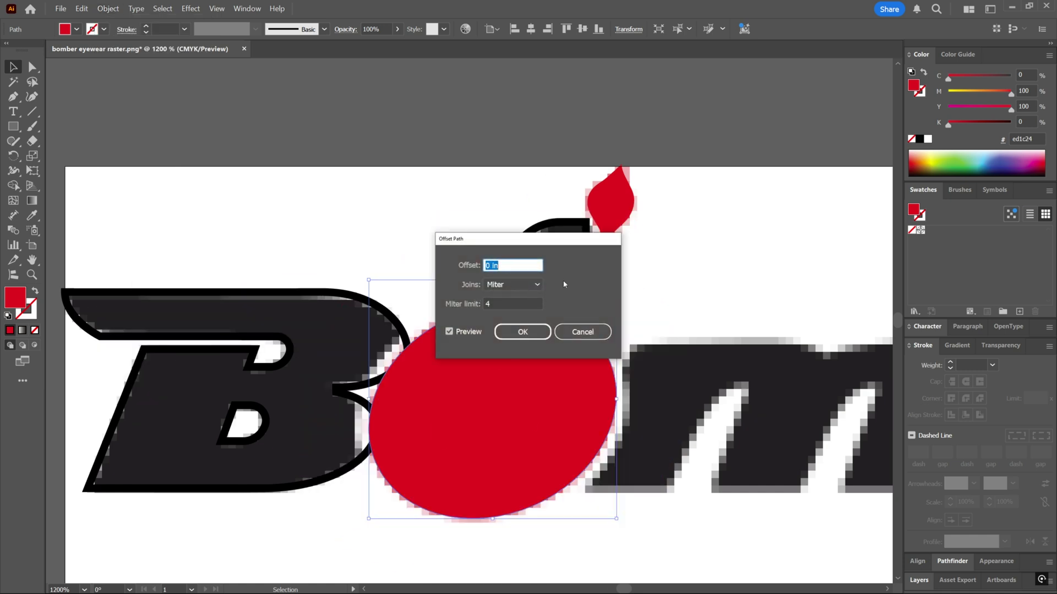
{"action": "type", "text": ".0"}
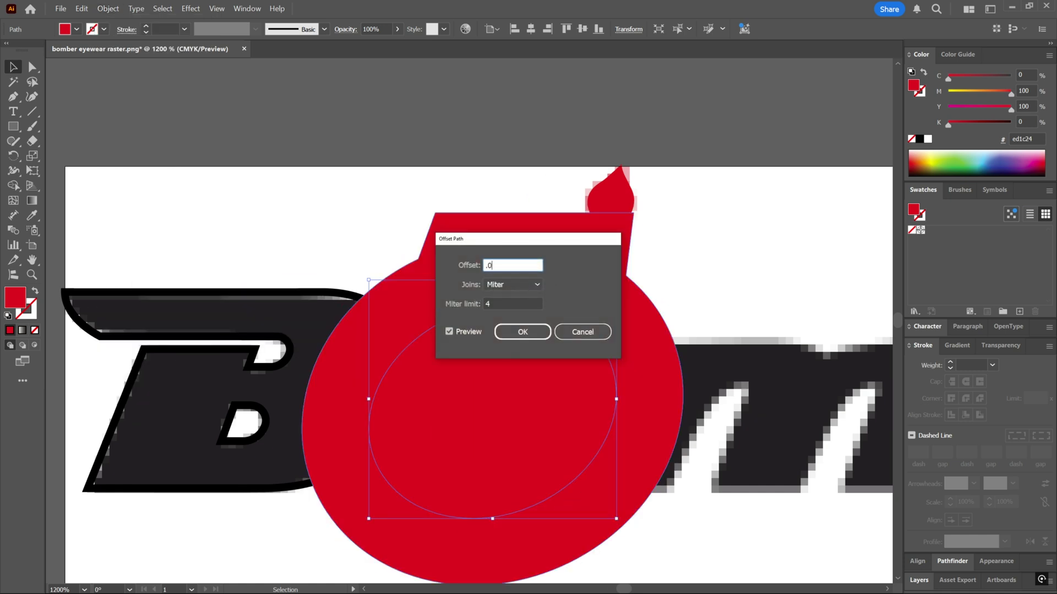
{"action": "type", "text": "5"}
{"action": "key", "text": "Tab"}
Preview smaller offset distances of 0.04, 0.03, 0.02 and 0.025 in for the bomb, comparing 0.025 with 0.03 in again.
{"action": "key", "text": "shift+Tab"}
{"action": "type", "text": ".04"}
{"action": "key", "text": "Tab"}
{"action": "key", "text": "shift+Tab"}
{"action": "type", "text": ".03"}
{"action": "key", "text": "Tab"}
{"action": "key", "text": "shift+Tab"}
{"action": "type", "text": ".02"}
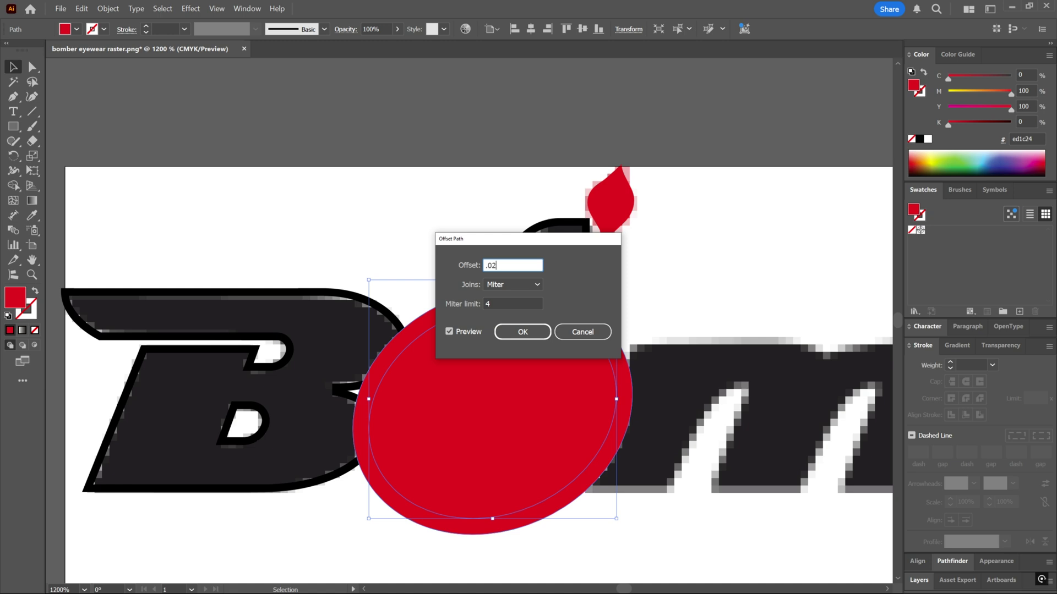
{"action": "key", "text": "Tab"}
{"action": "key", "text": "shift+Tab"}
{"action": "type", "text": ".025"}
{"action": "key", "text": "Tab"}
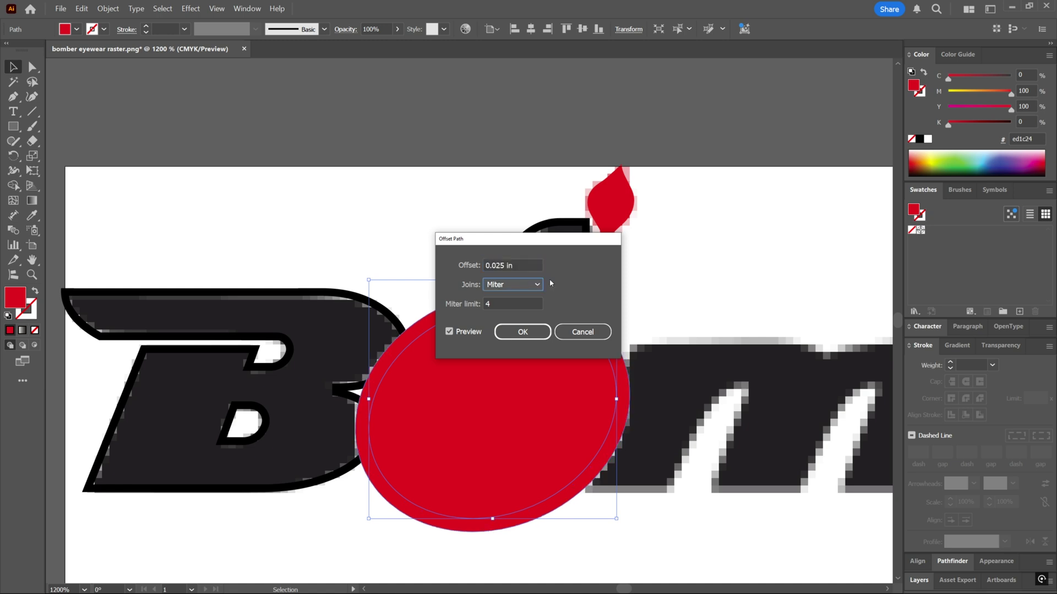
{"action": "key", "text": "shift+Tab"}
{"action": "type", "text": ".03"}
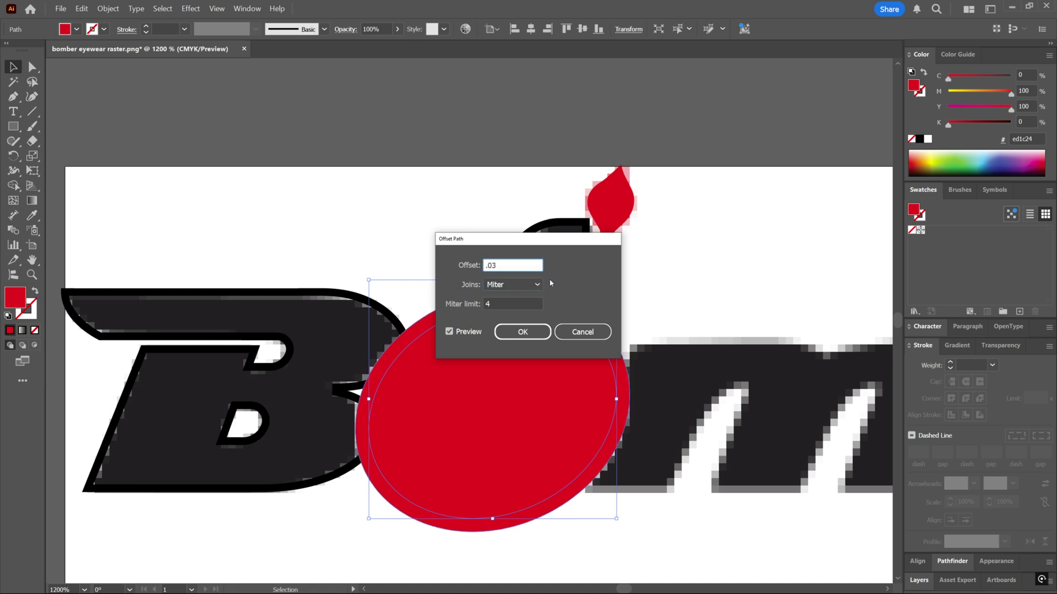
{"action": "key", "text": "Tab"}
{"action": "key", "text": "shift+Tab"}
{"action": "type", "text": ".025"}
{"action": "key", "text": "Tab"}
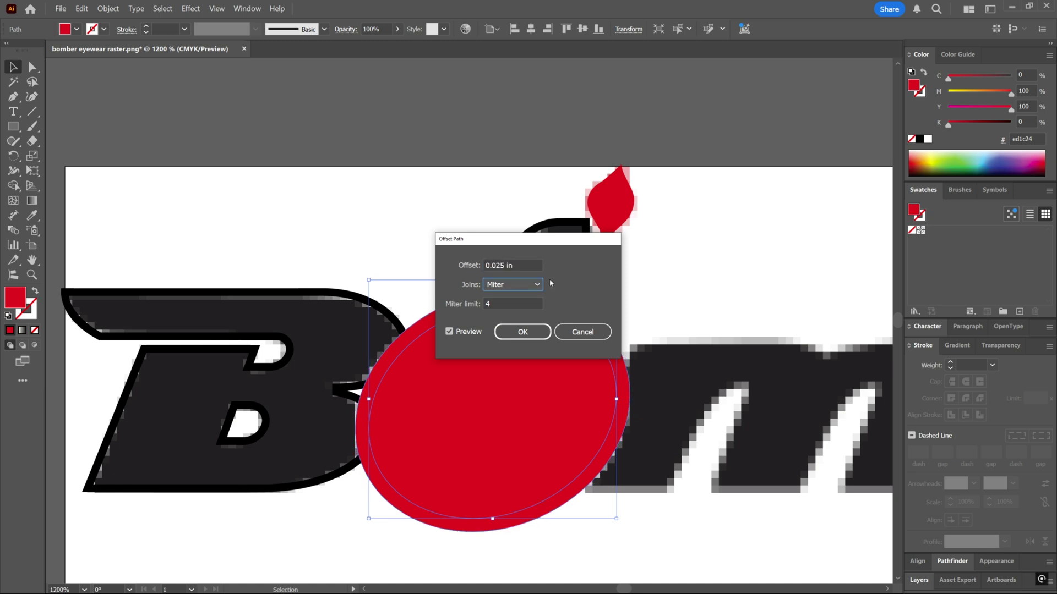
{"action": "key", "text": "shift+Tab"}
{"action": "type", "text": ".03"}
{"action": "key", "text": "Tab"}
Set the bomb's path offset distance to 0.027 in.
{"action": "key", "text": "shift+Tab"}
{"action": "type", "text": ".027"}
{"action": "key", "text": "Tab"}
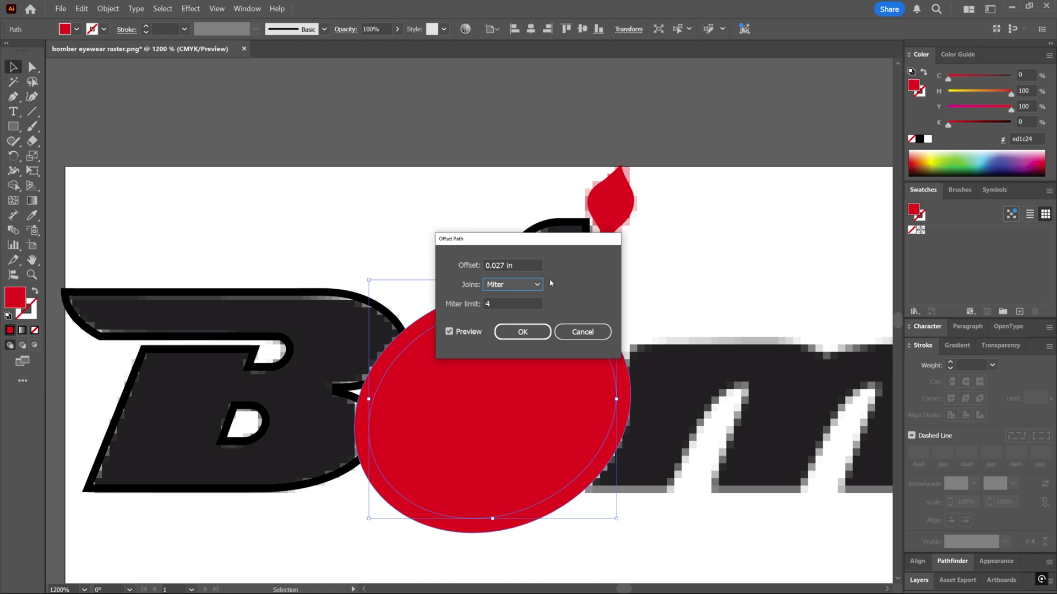
Try Round joins for the bomb's offset path and switch the joins back to Miter.
{"action": "left_click", "coordinate": [529, 285]}
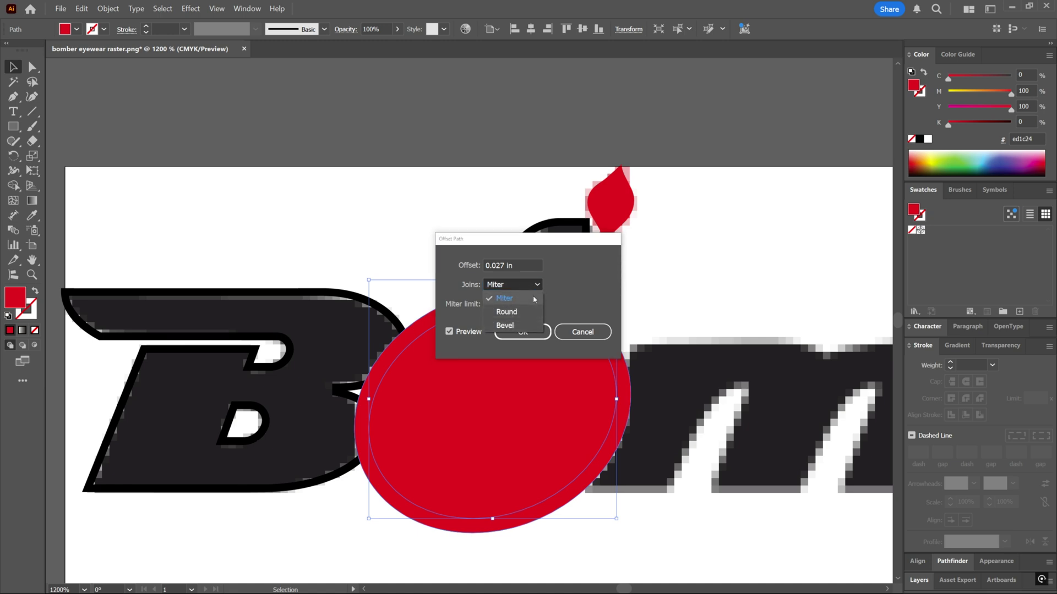
{"action": "left_click", "coordinate": [515, 312]}
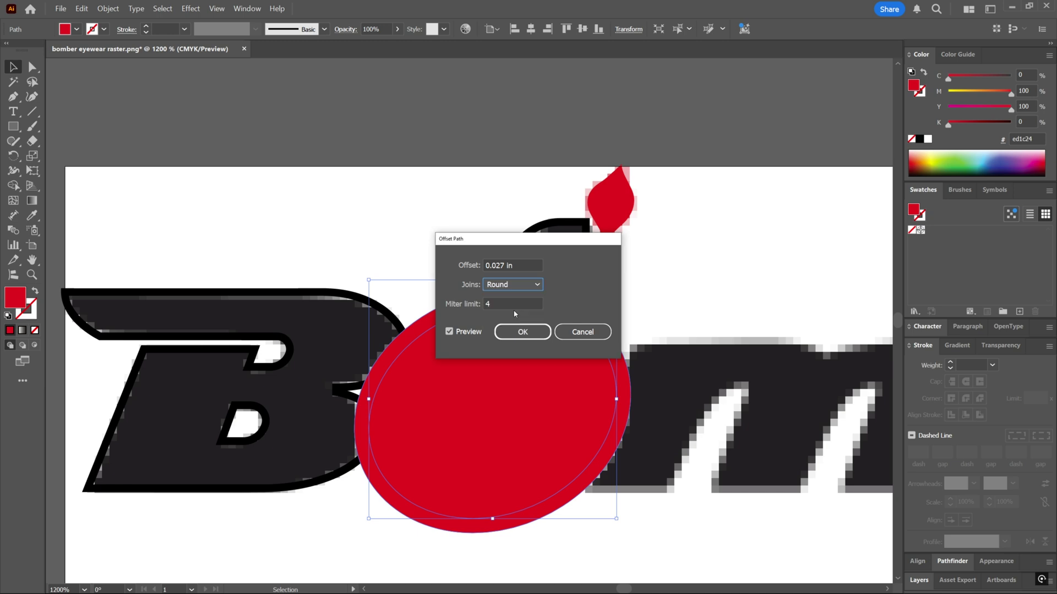
{"action": "left_click", "coordinate": [514, 285]}
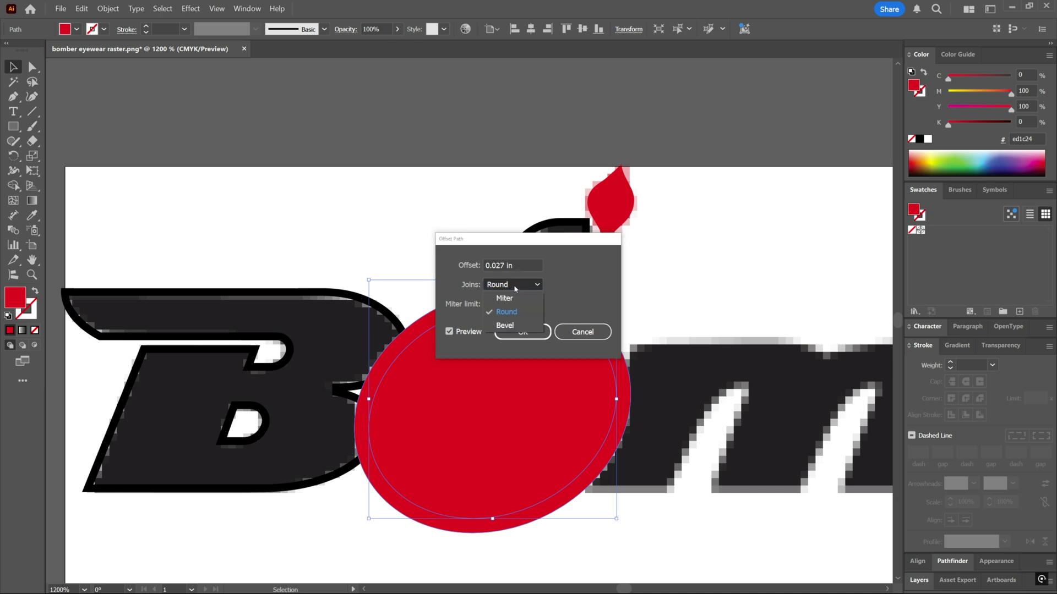
{"action": "left_click", "coordinate": [515, 313]}
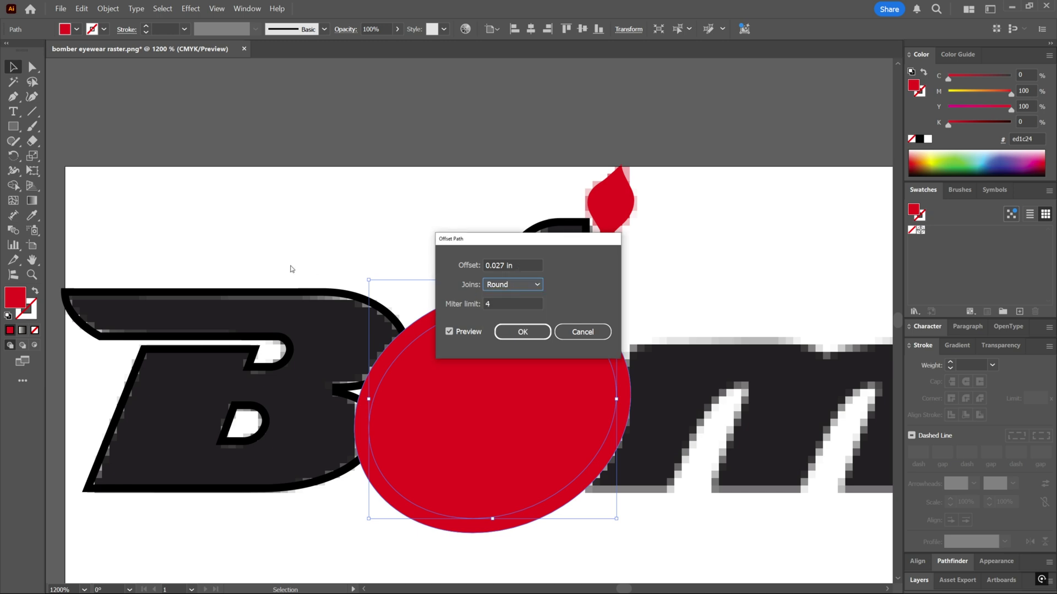
{"action": "left_click", "coordinate": [512, 285]}
{"action": "left_click", "coordinate": [504, 297]}
{"action": "left_click", "coordinate": [507, 285]}
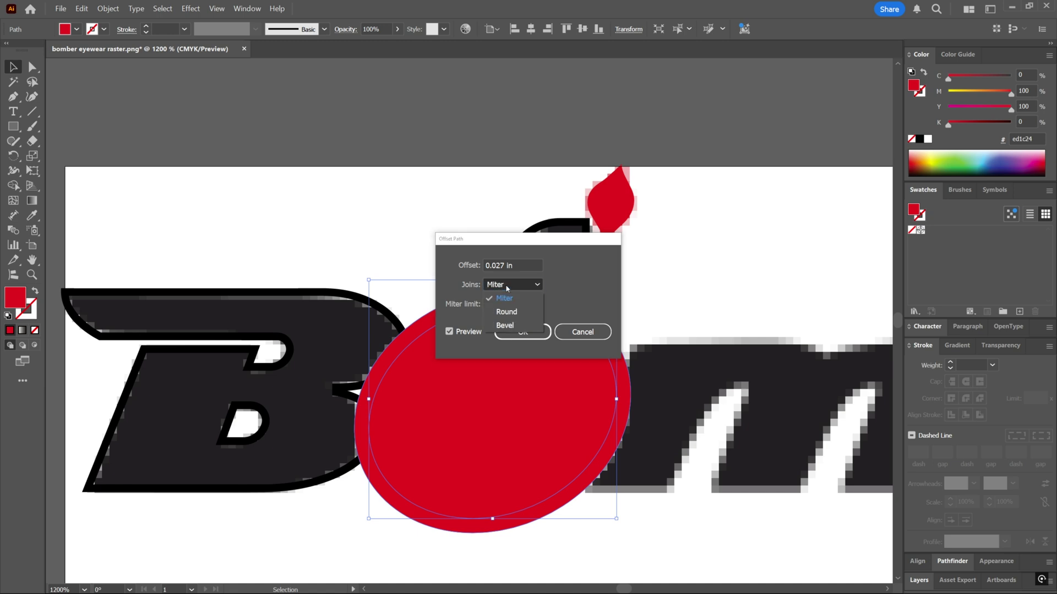
{"action": "left_click", "coordinate": [509, 286]}
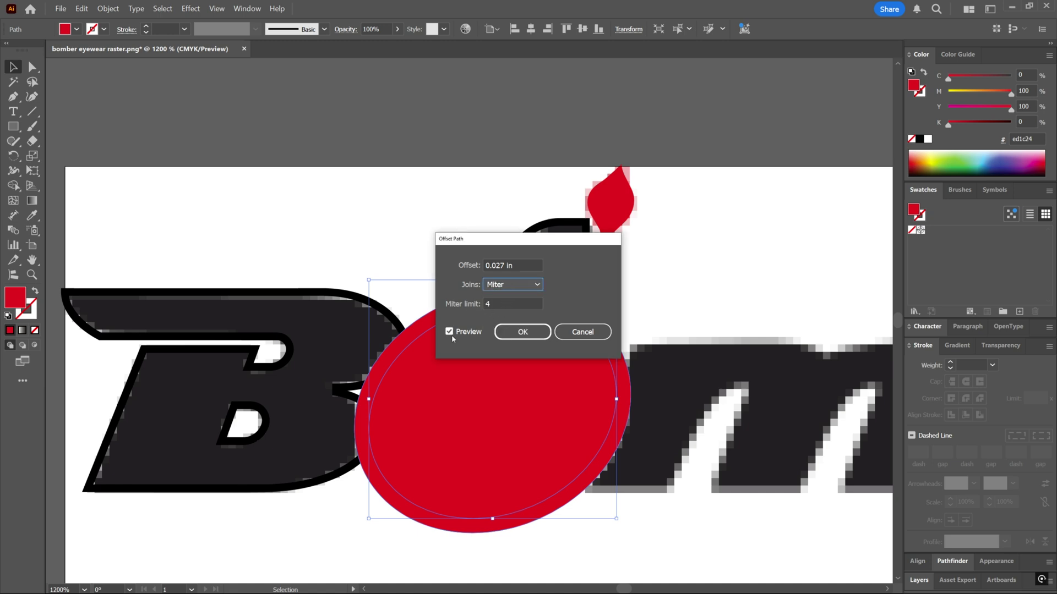
Create the bomb's offset shape and turn its fill yellow by reducing magenta to 0.
{"action": "left_click", "coordinate": [523, 333]}
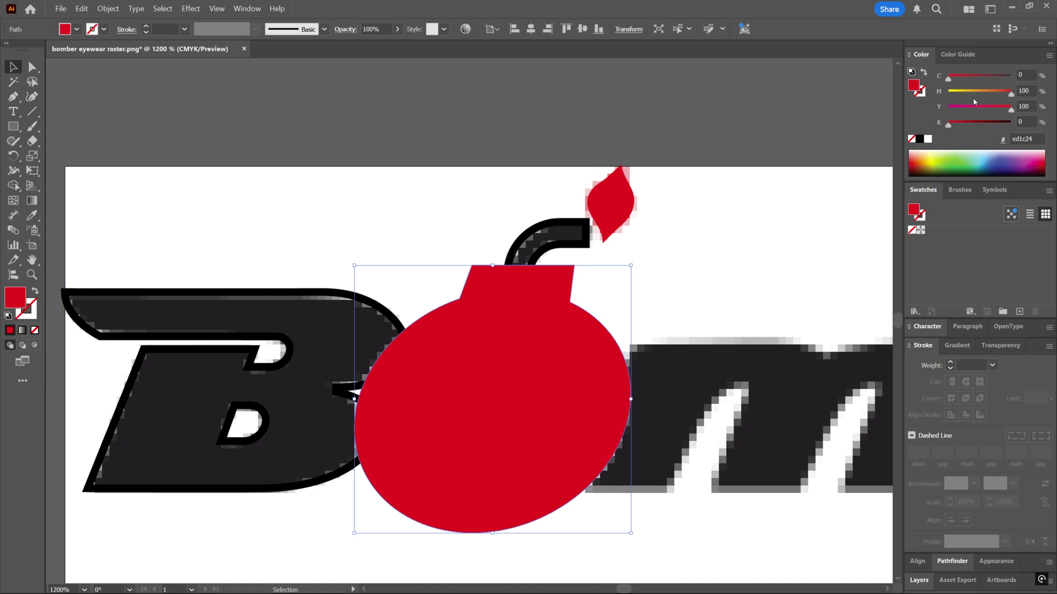
{"action": "left_click_drag", "start_coordinate": [1010, 95], "coordinate": [946, 94]}
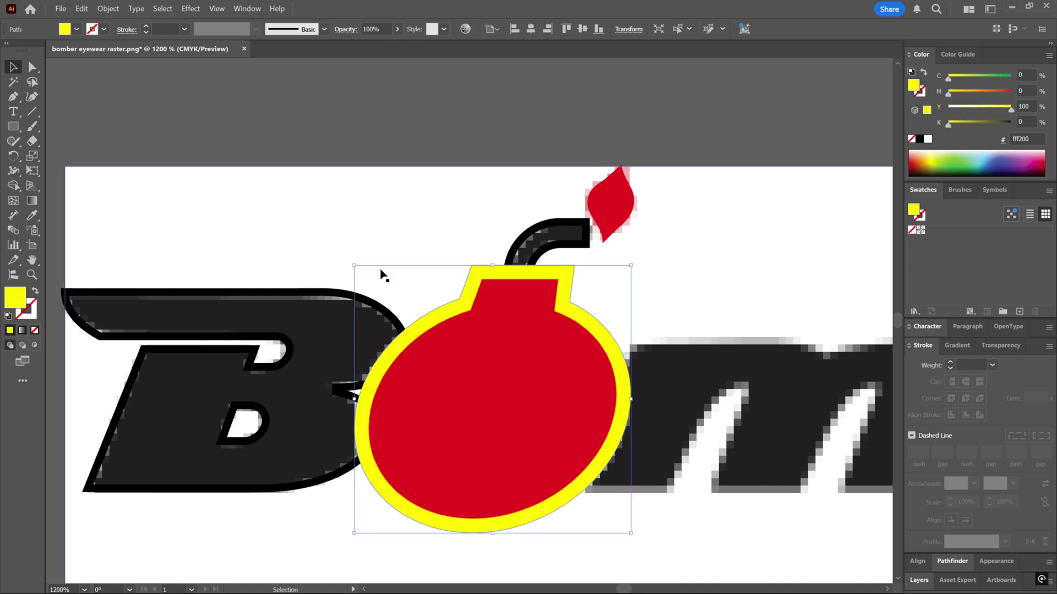
Swap the black stroke back to the fill on the letter B and on the fuse.
{"action": "left_click", "coordinate": [357, 289]}
{"action": "key", "text": "shift+x"}
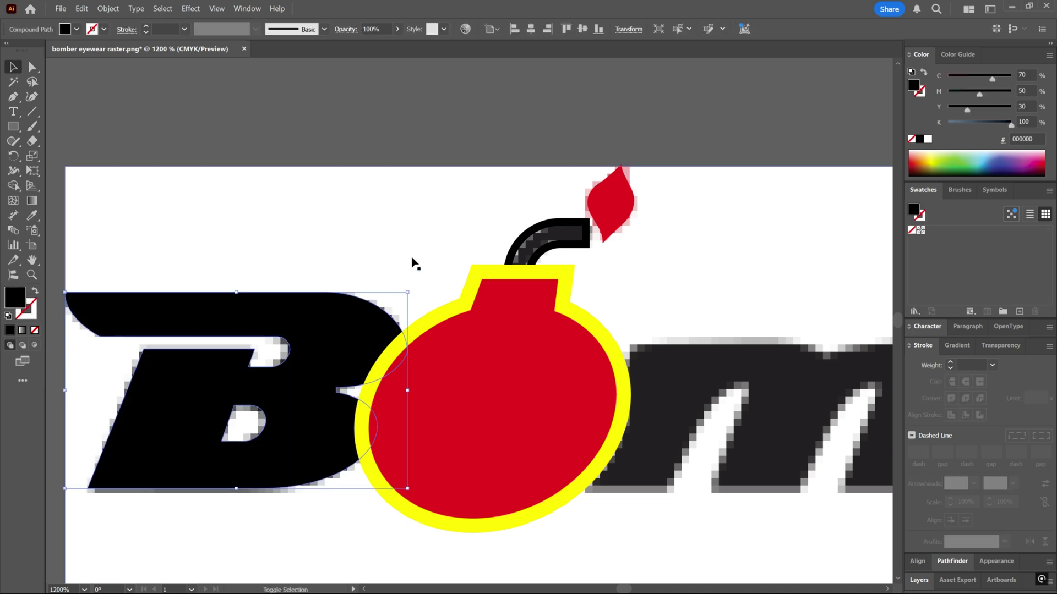
{"action": "left_click", "coordinate": [511, 253]}
{"action": "key", "text": "shift+x"}
Select the letter B, the fuse and the yellow offset shape together for a Pathfinder operation.
{"action": "left_click", "coordinate": [364, 320]}
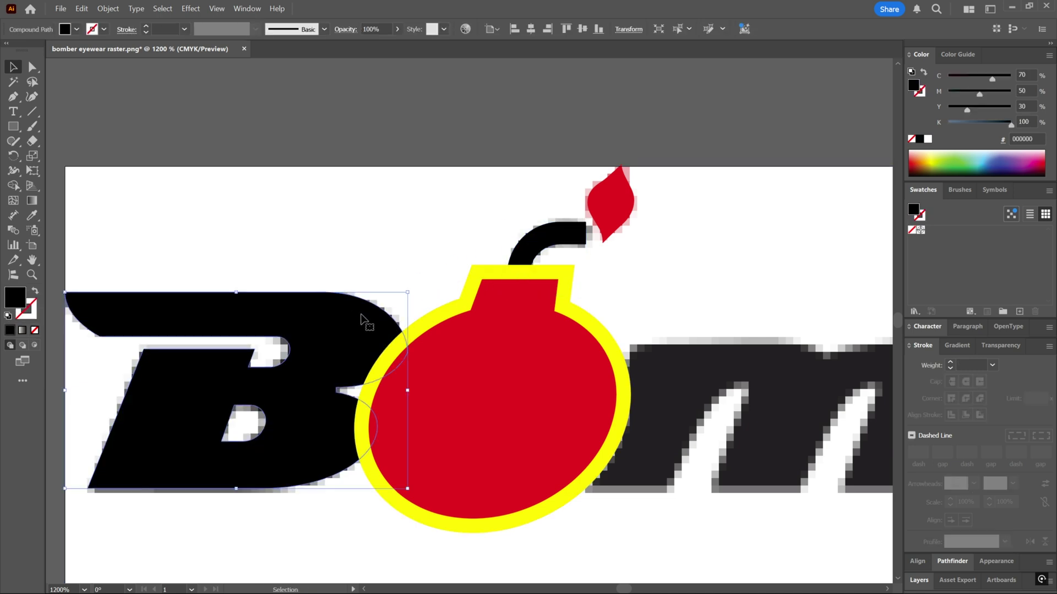
{"action": "left_click", "coordinate": [538, 244], "text": "shift"}
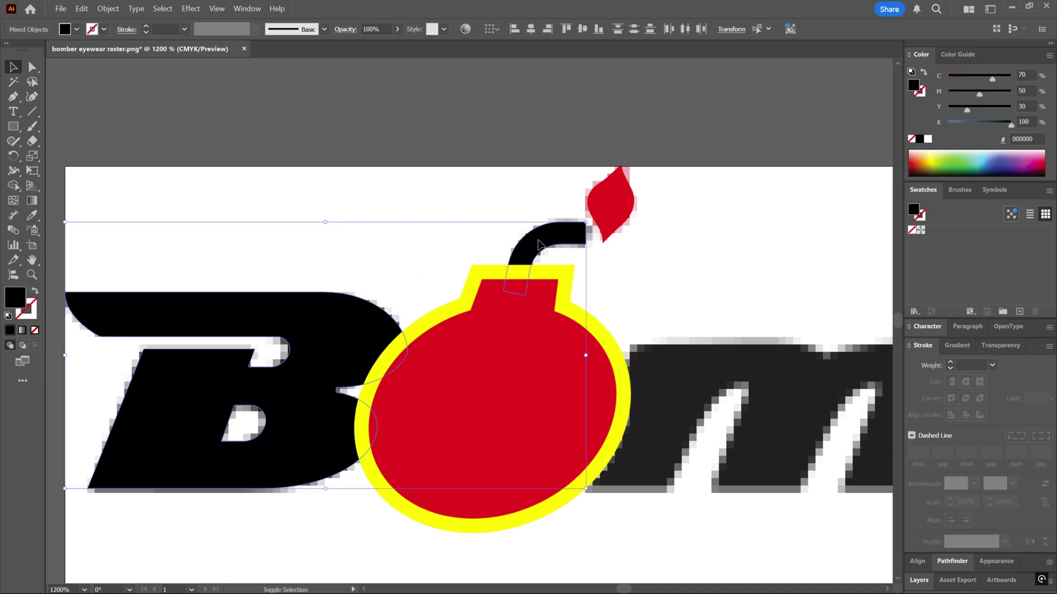
{"action": "left_click", "coordinate": [562, 274], "text": "shift"}
{"action": "left_click_drag", "start_coordinate": [424, 321], "coordinate": [323, 180]}
{"action": "key", "text": "ctrl+z"}
{"action": "key", "text": "v"}
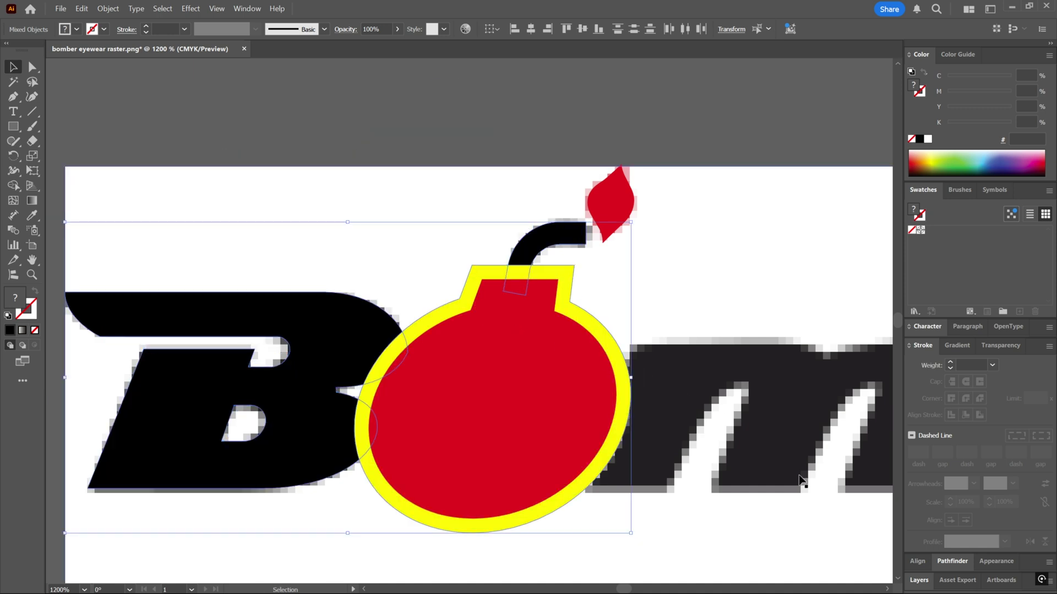
{"action": "left_click", "coordinate": [952, 561]}
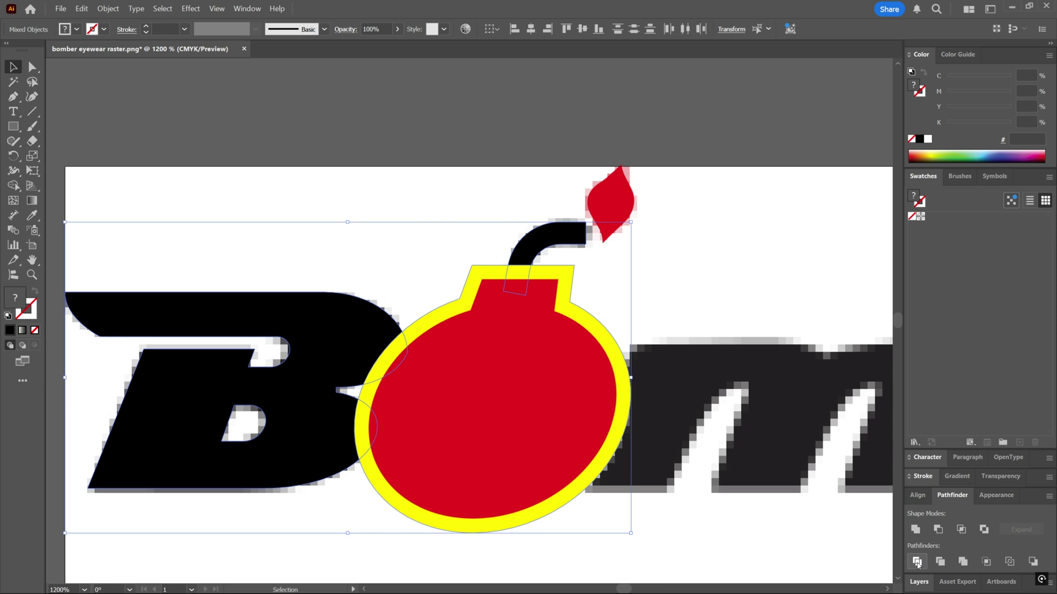
Try the Exclude, Trim and Divide Pathfinder operations on the B, fuse and yellow offset shape, undoing each one.
{"action": "left_click", "coordinate": [984, 529]}
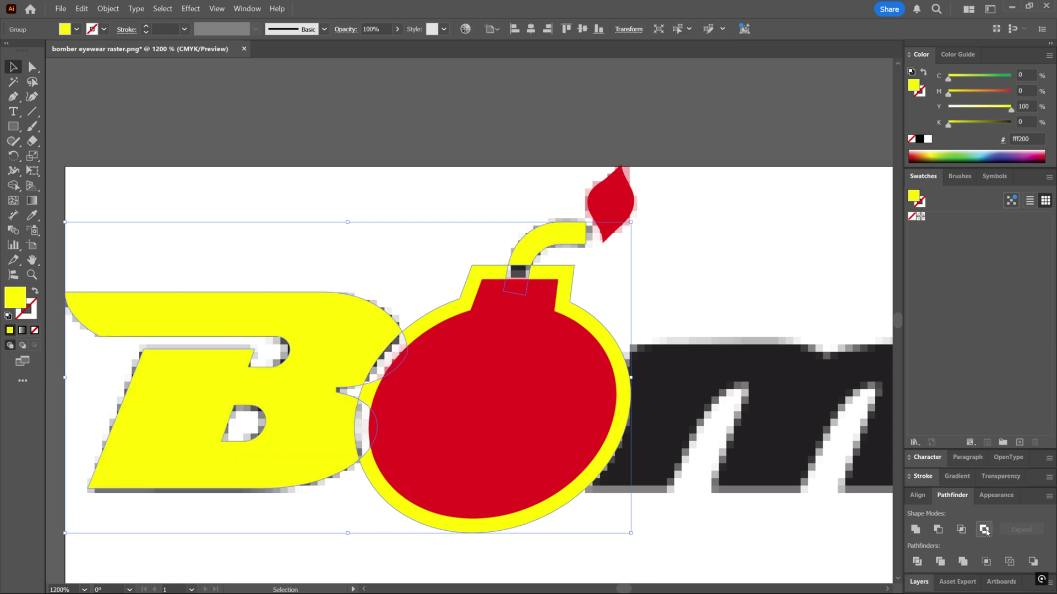
{"action": "key", "text": "ctrl+z"}
{"action": "left_click", "coordinate": [939, 561]}
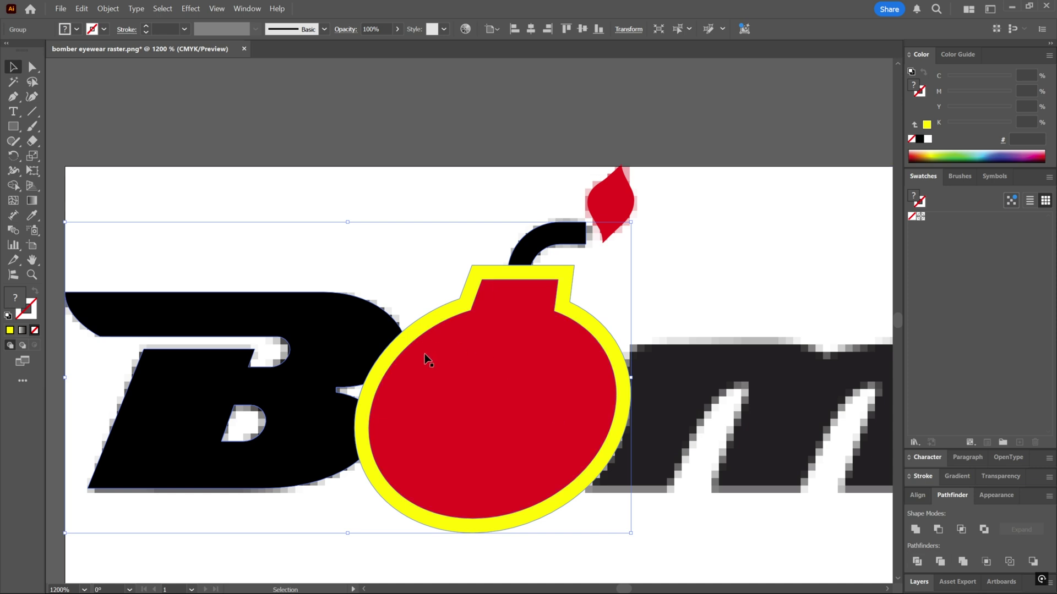
{"action": "key", "text": "ctrl+z"}
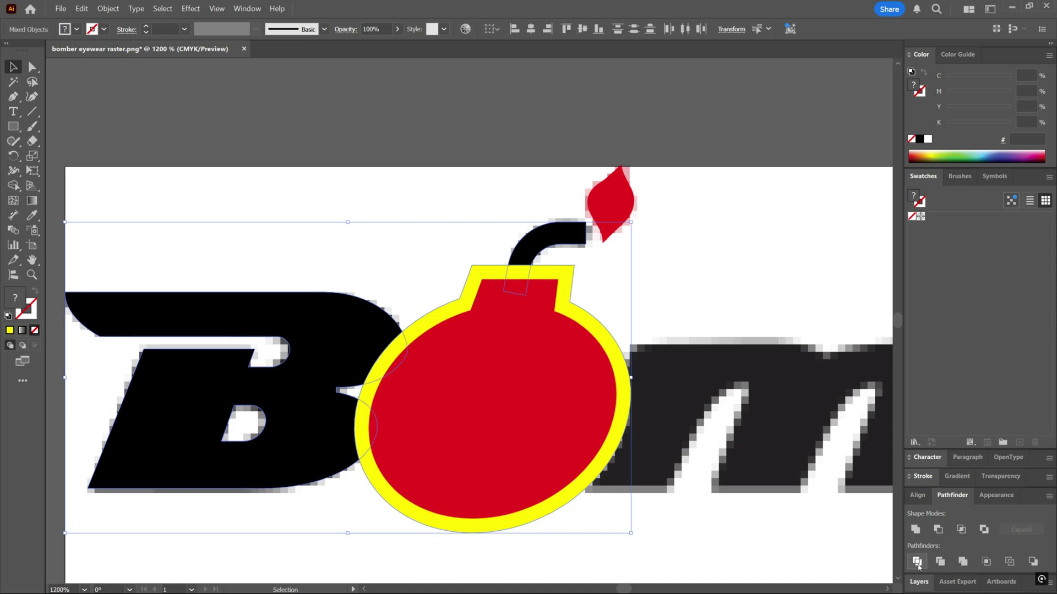
{"action": "left_click", "coordinate": [917, 563]}
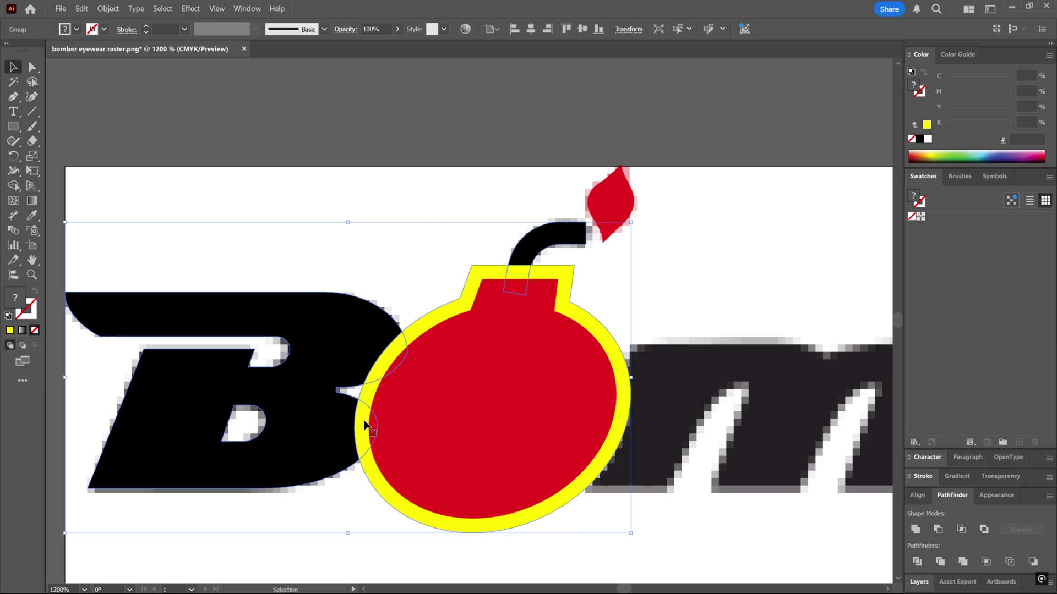
{"action": "key", "text": "ctrl+z"}
Trim the letter B and fuse with the yellow offset shape, and select only the yellow shape's path.
{"action": "left_click", "coordinate": [939, 564]}
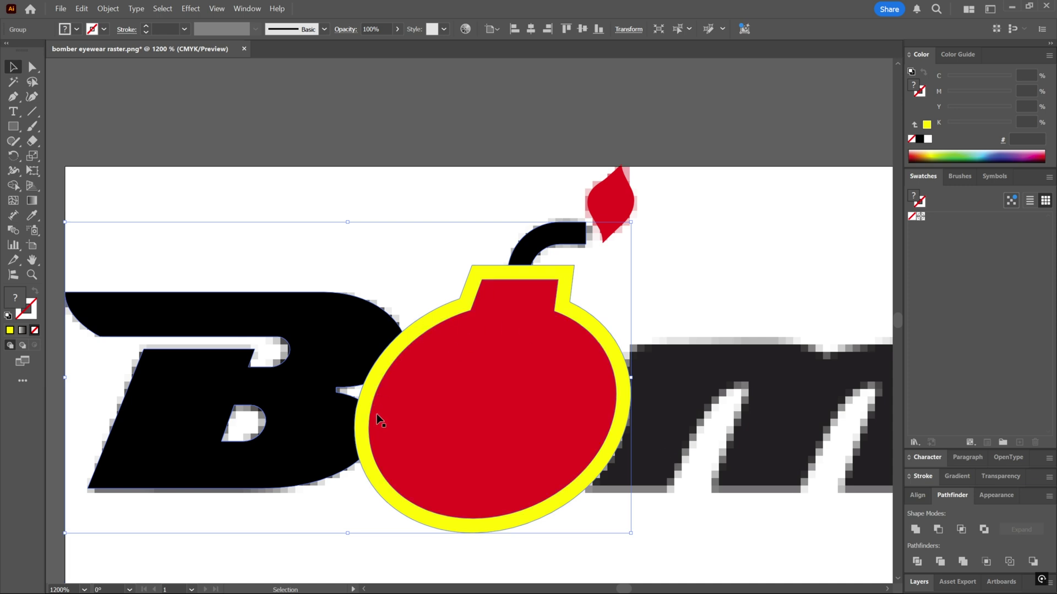
{"action": "left_click", "coordinate": [422, 245]}
{"action": "key", "text": "a"}
{"action": "left_click", "coordinate": [443, 324]}
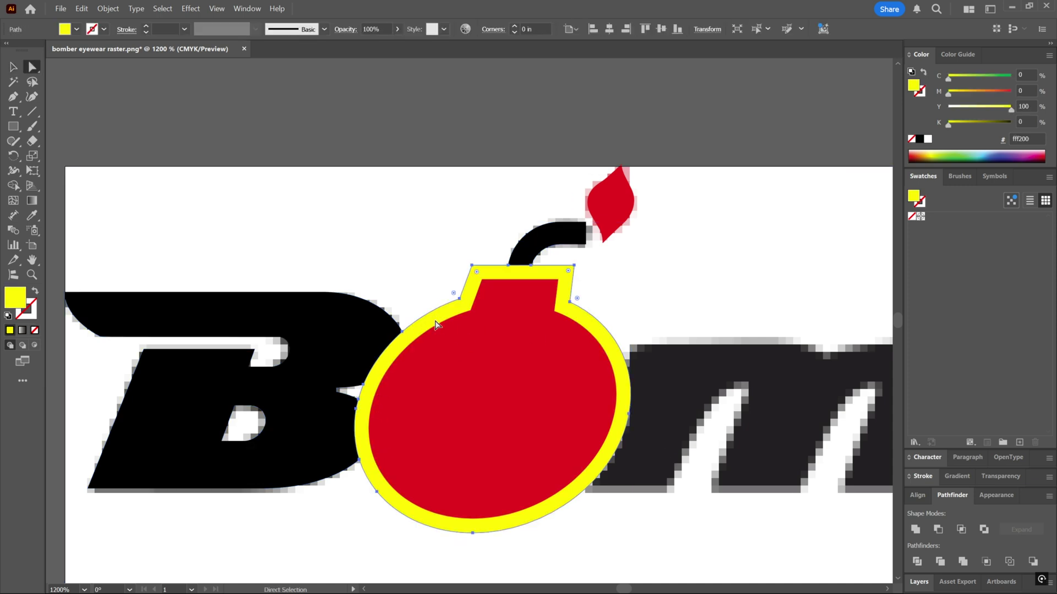
Delete the yellow offset shape around the bomb, undo the deletion once, and delete the shape again.
{"action": "key", "text": "Delete"}
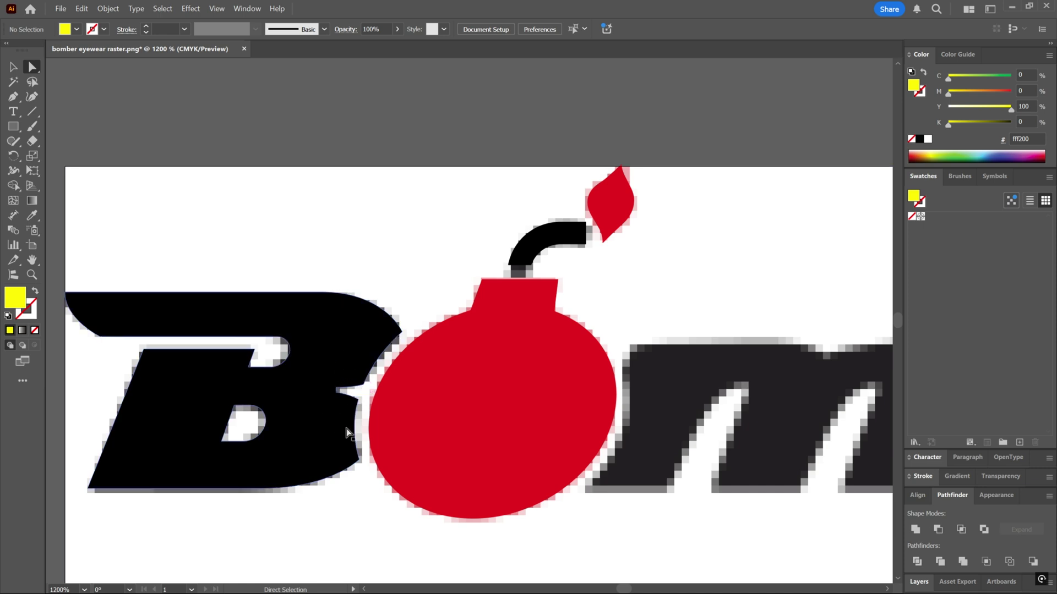
{"action": "key", "text": "ctrl+z"}
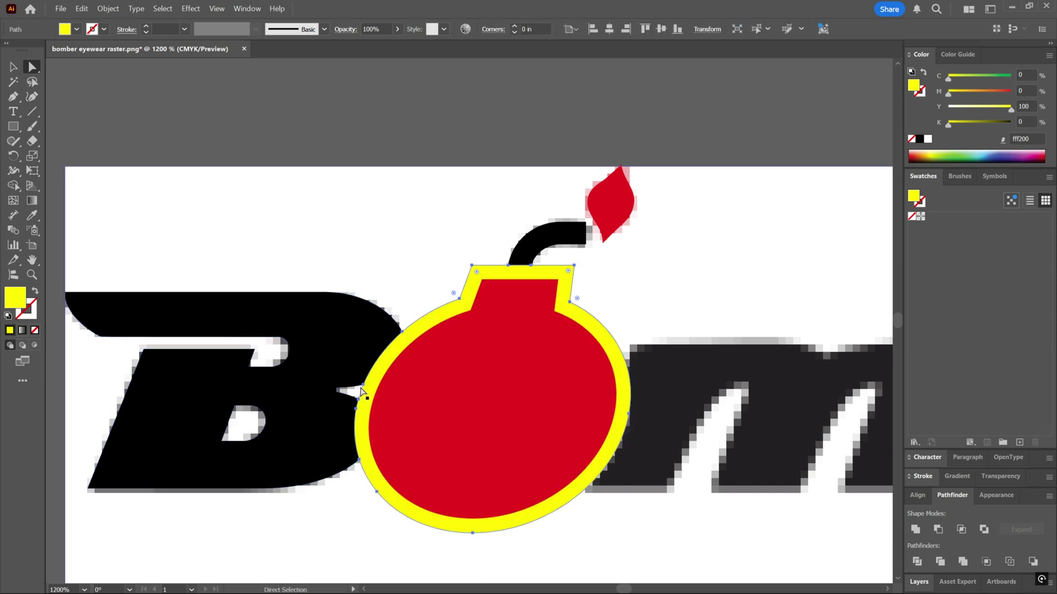
{"action": "key", "text": "Delete"}
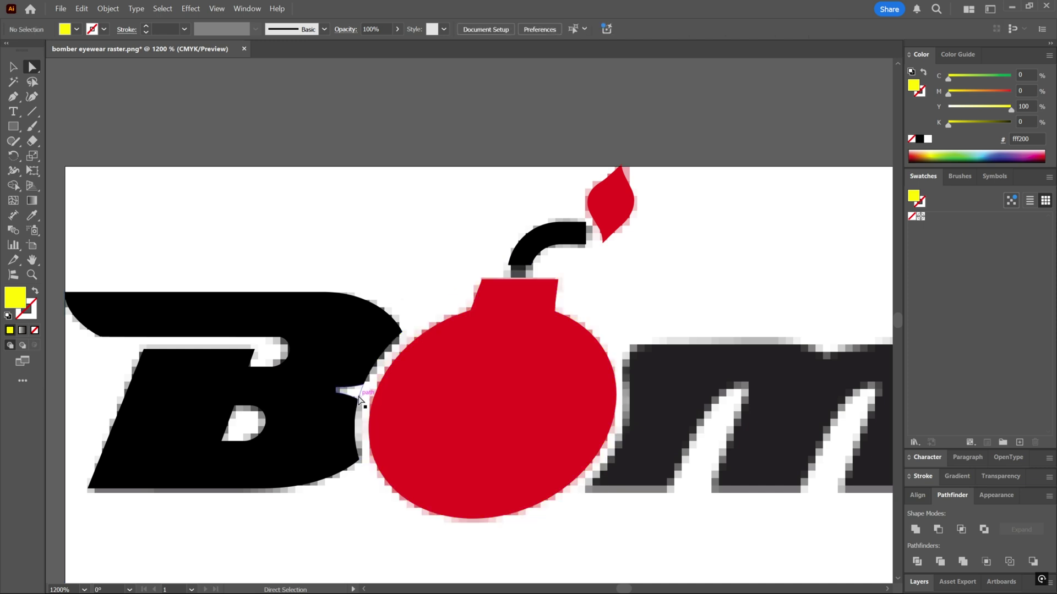
Select the unfilled notch path beside the B along with its matching unfilled paths, and clear the selection.
{"action": "left_click", "coordinate": [361, 397]}
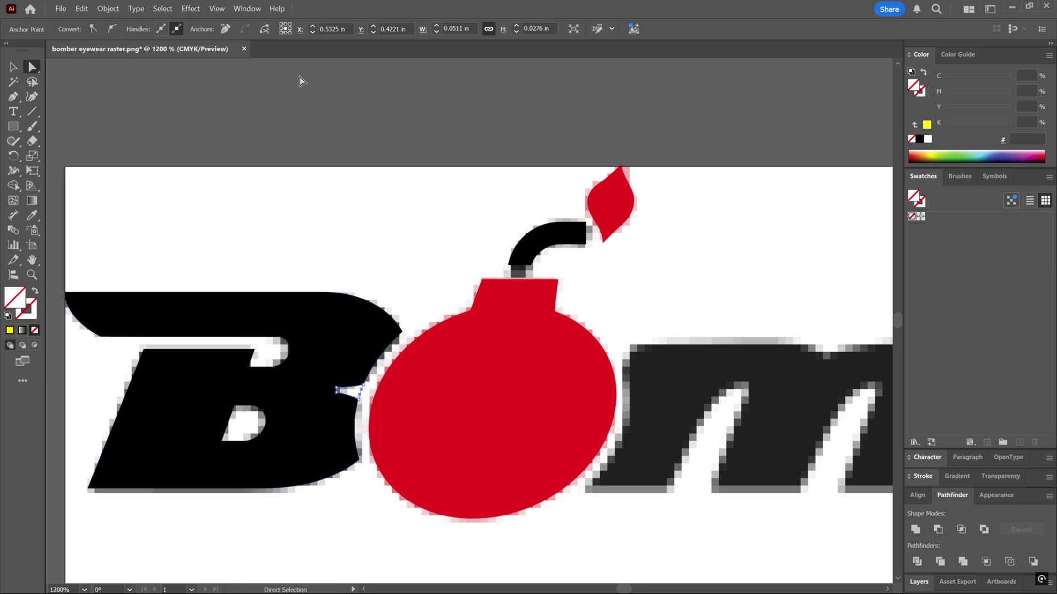
{"action": "left_click", "coordinate": [162, 9]}
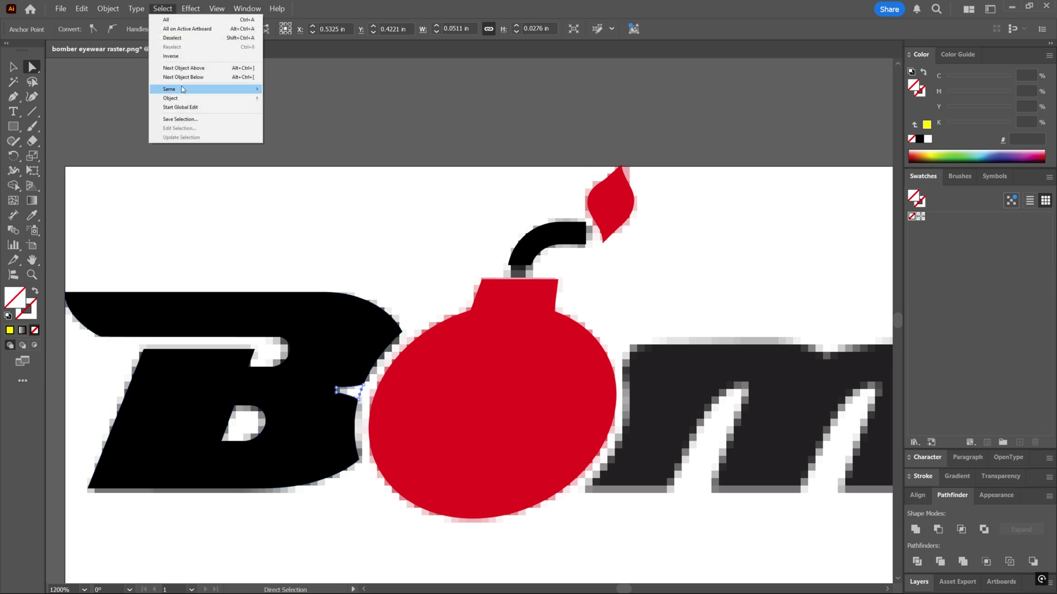
{"action": "mouse_move", "coordinate": [184, 89]}
{"action": "left_click", "coordinate": [309, 109]}
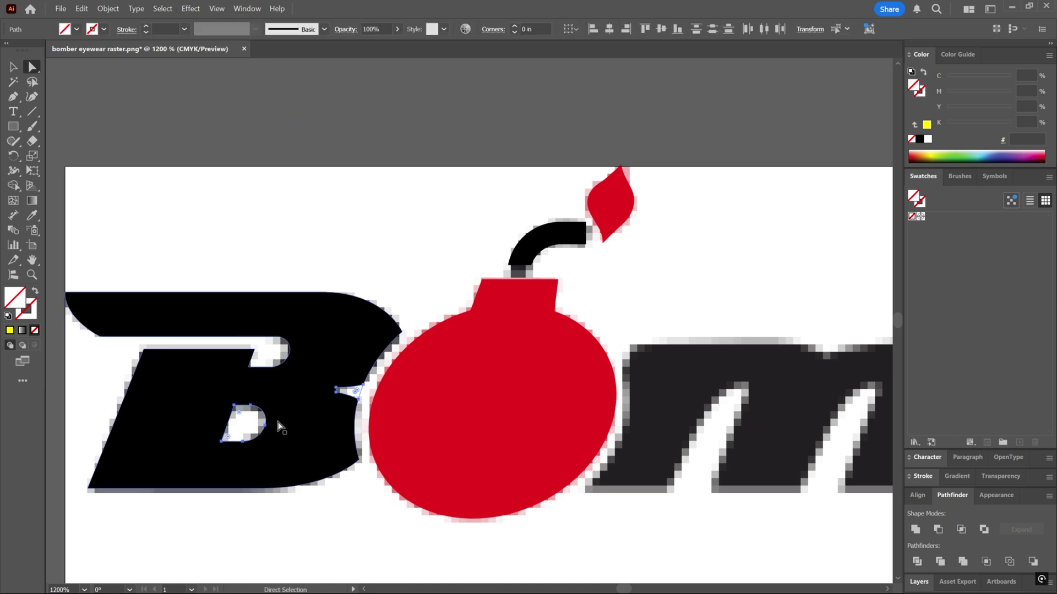
{"action": "left_click", "coordinate": [223, 428]}
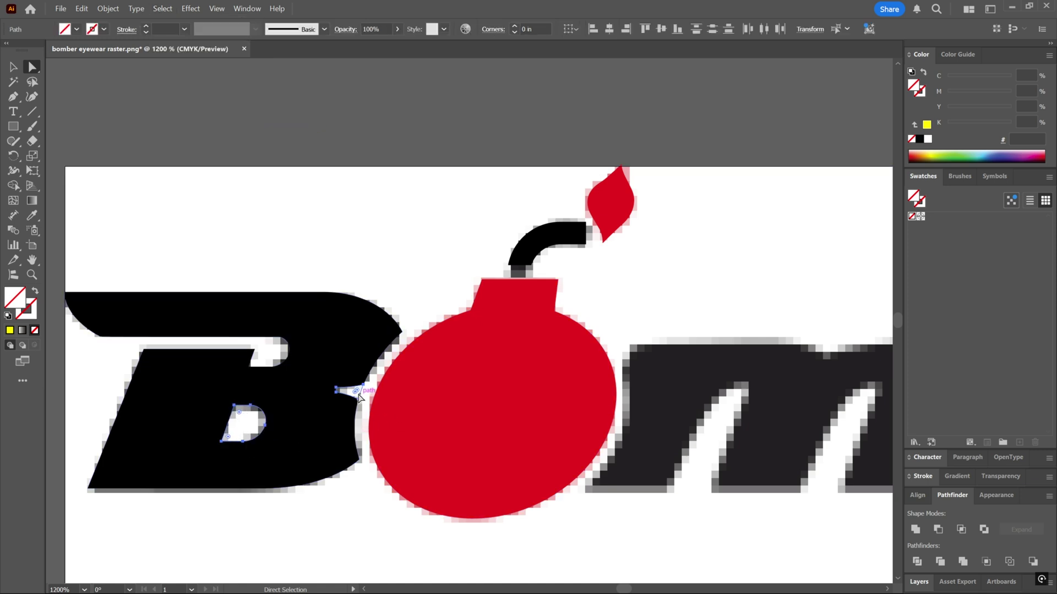
{"action": "key", "text": "ctrl+shift+a"}
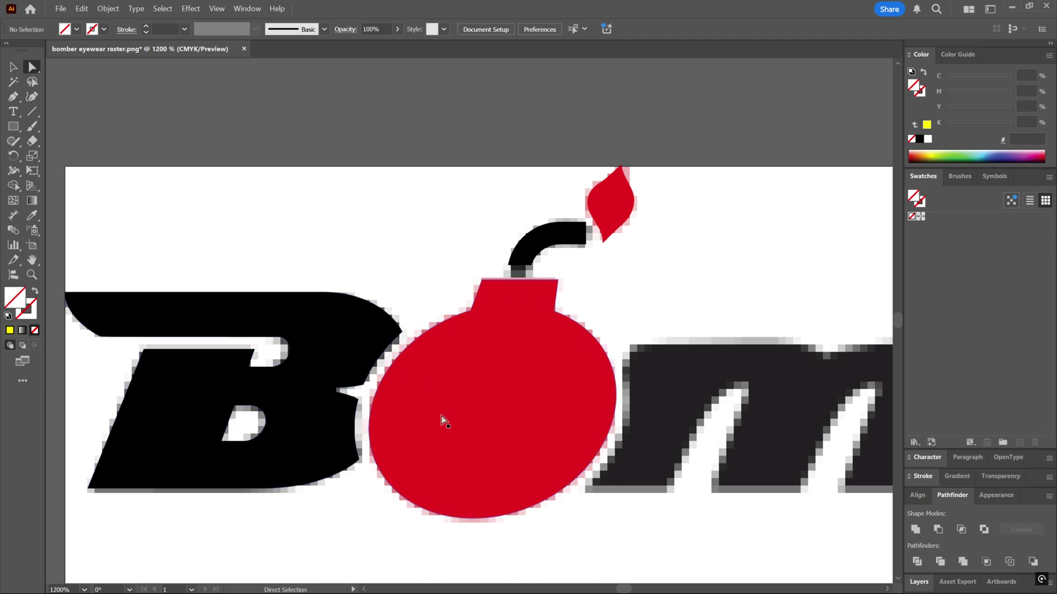
{"action": "scroll", "coordinate": [445, 421], "scroll_direction": "right", "scroll_amount": 1}
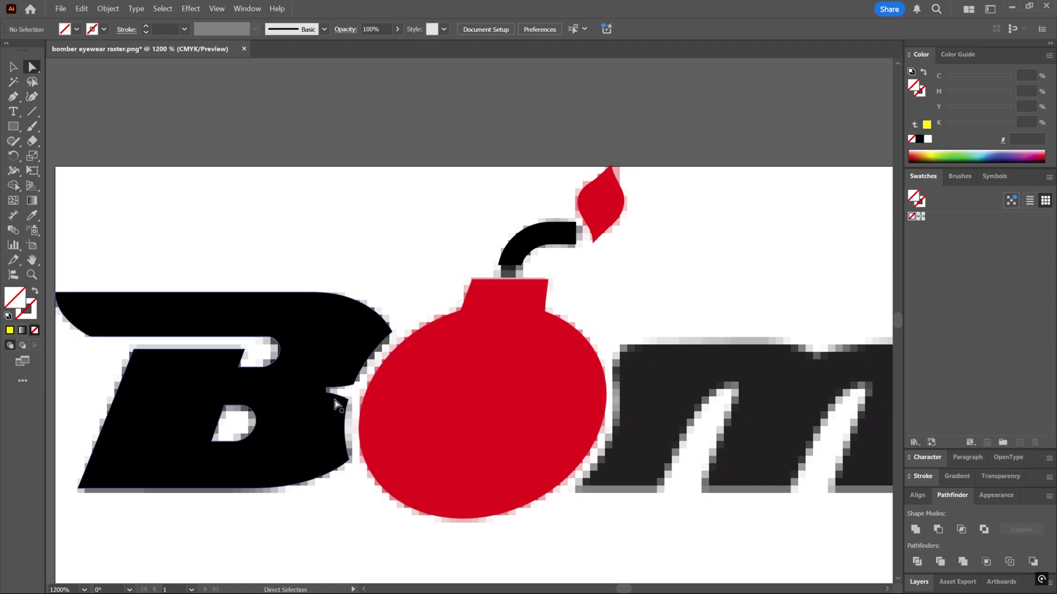
Undo back to the yellow offset shape around the bomb and delete that shape again.
{"action": "key", "text": "ctrl+z"}
{"action": "key", "text": "ctrl+z"}
{"action": "key", "text": "ctrl+z"}
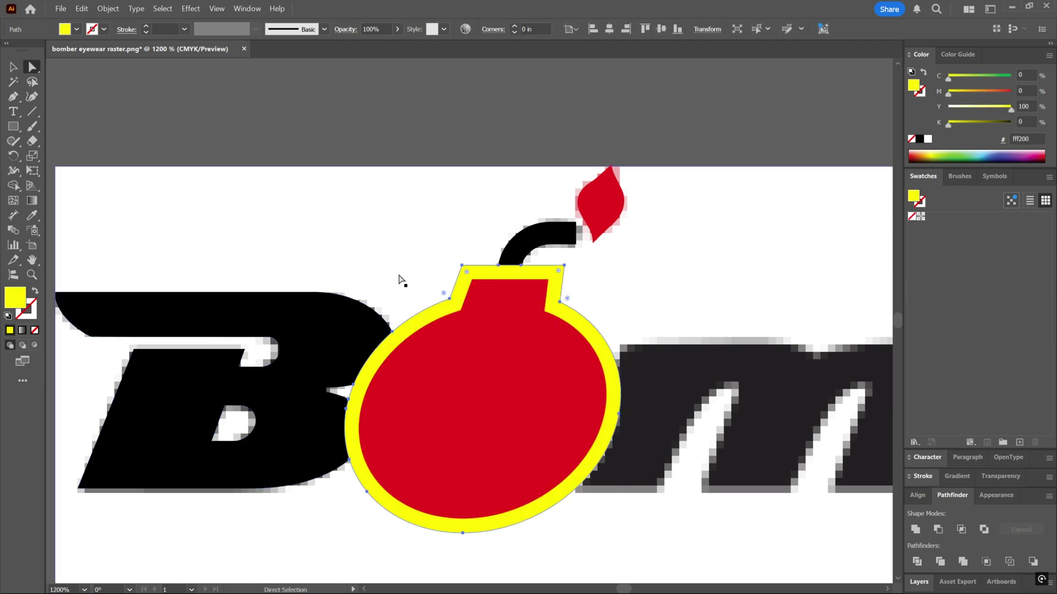
{"action": "key", "text": "Delete"}
Fill the whole trimmed group of the letter B and fuse with 100% black.
{"action": "key", "text": "v"}
{"action": "left_click", "coordinate": [329, 339]}
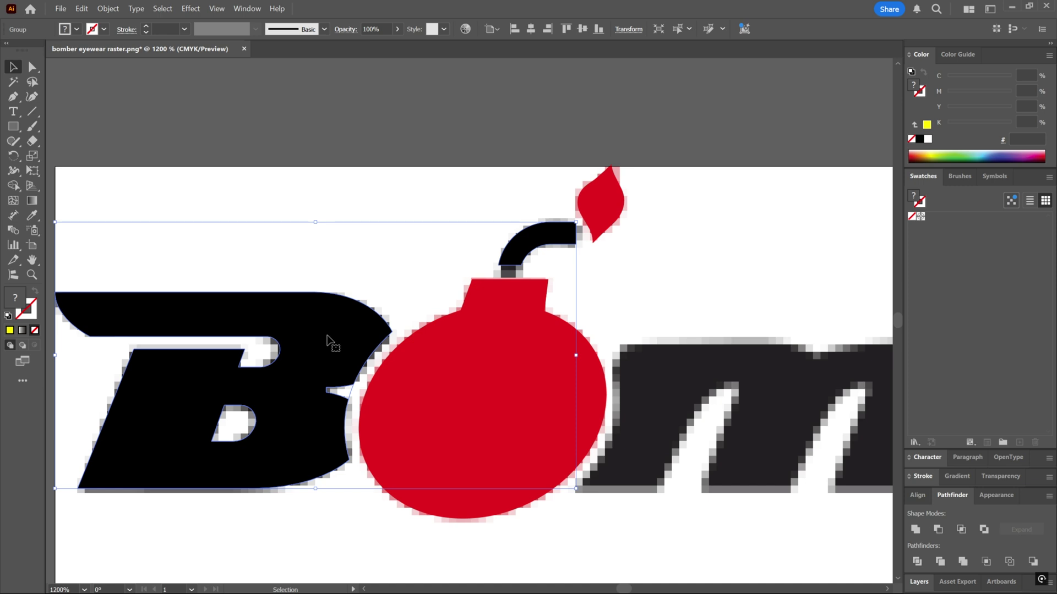
{"action": "left_click", "coordinate": [924, 139]}
{"action": "left_click", "coordinate": [412, 170]}
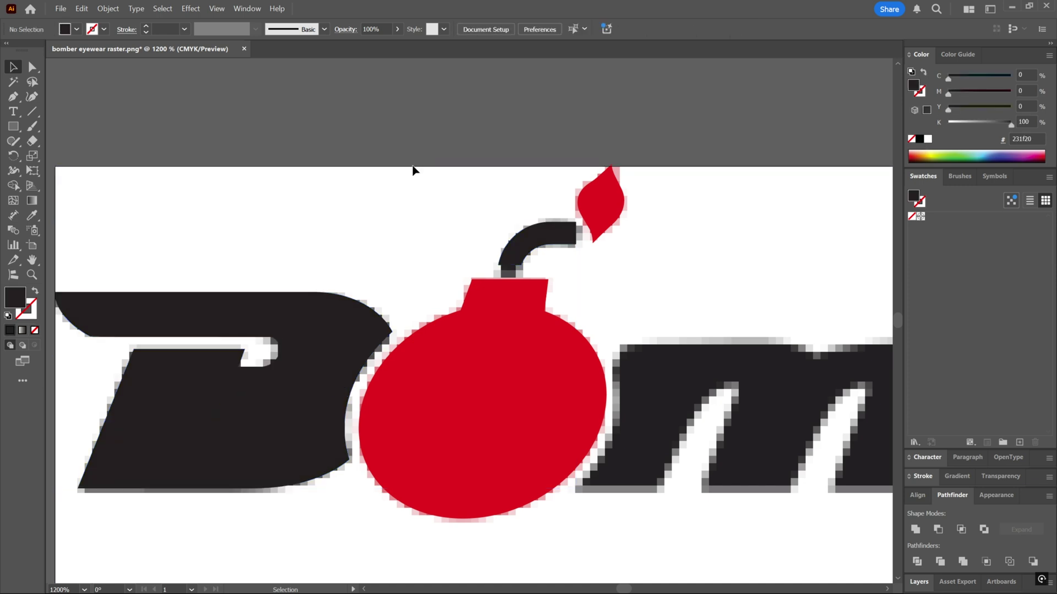
Try to delete the B's filled notch and counter paths, and undo these deletions together with the group's black fill.
{"action": "key", "text": "a"}
{"action": "left_click", "coordinate": [342, 389]}
{"action": "key", "text": "Delete"}
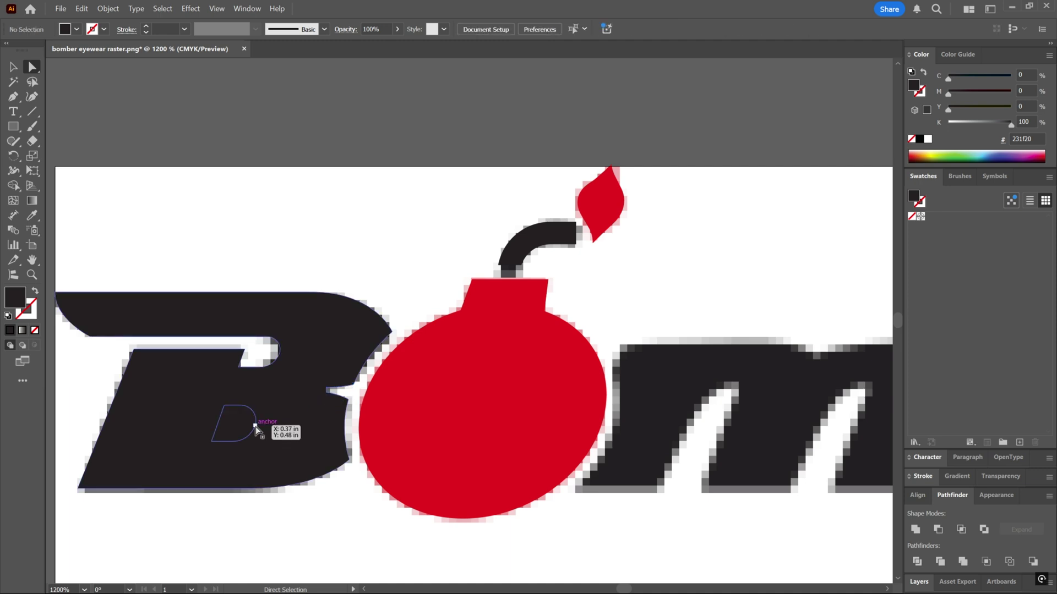
{"action": "left_click", "coordinate": [249, 425]}
{"action": "key", "text": "Delete"}
{"action": "key", "text": "ctrl+z"}
{"action": "key", "text": "ctrl+z"}
{"action": "key", "text": "ctrl+z"}
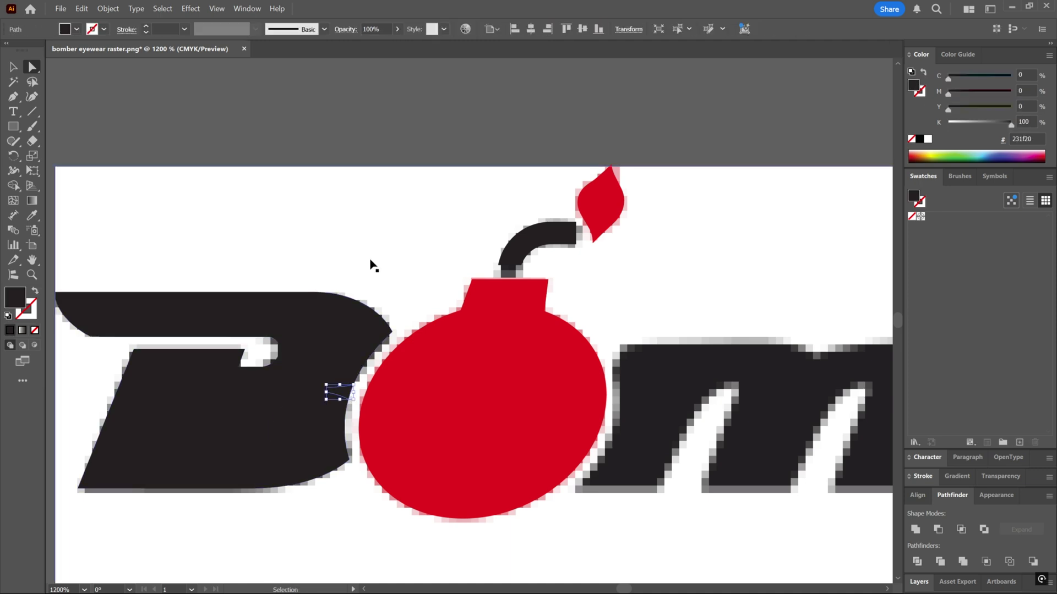
{"action": "left_click", "coordinate": [388, 234]}
Select the B's unfilled notch path and all matching unfilled paths, including the counter, and clear the selection.
{"action": "left_click", "coordinate": [353, 395]}
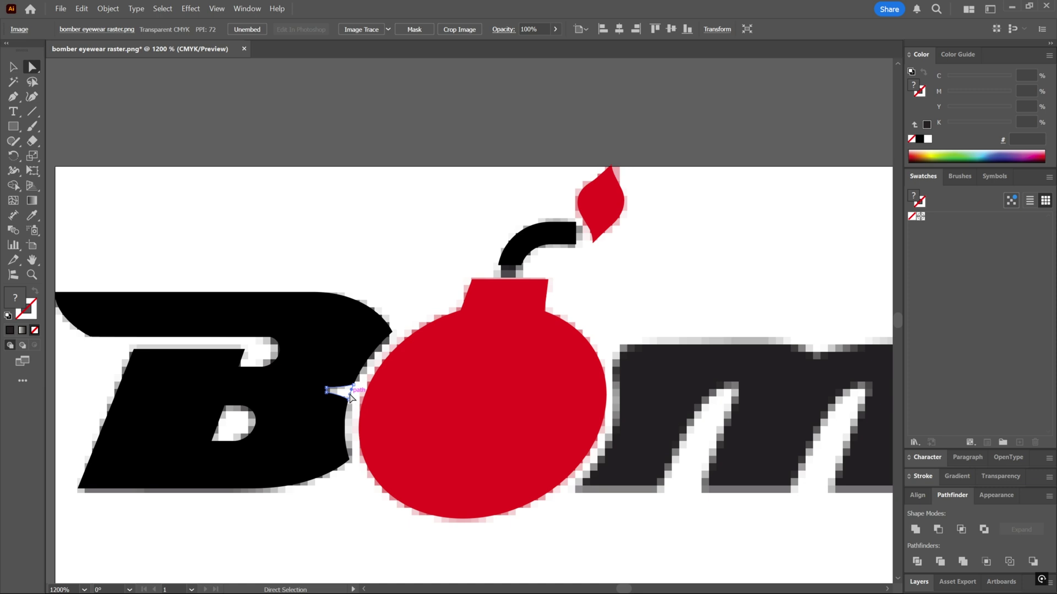
{"action": "left_click", "coordinate": [154, 8]}
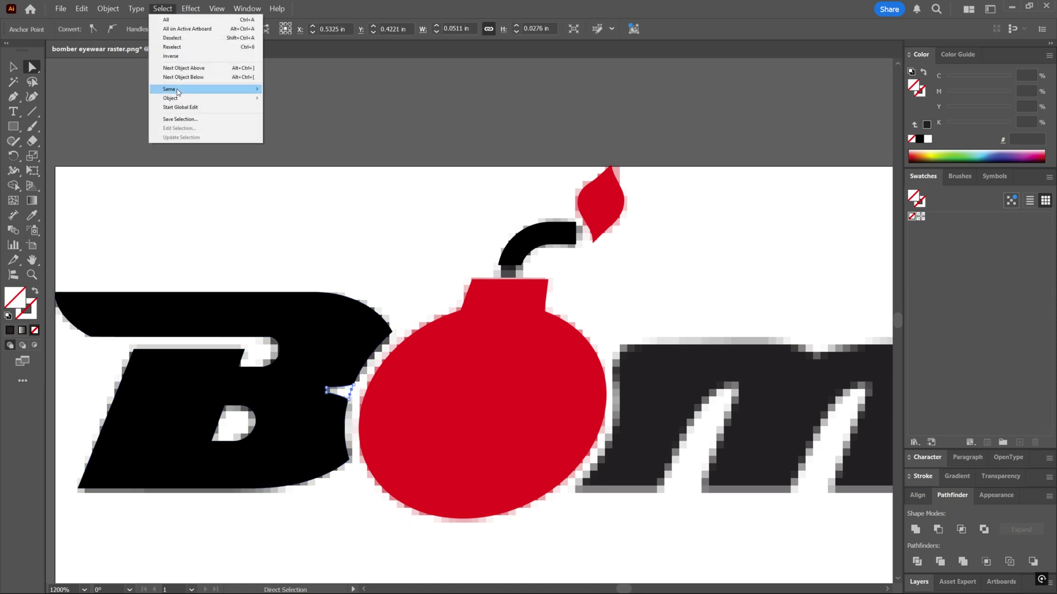
{"action": "mouse_move", "coordinate": [251, 92]}
{"action": "left_click", "coordinate": [300, 122]}
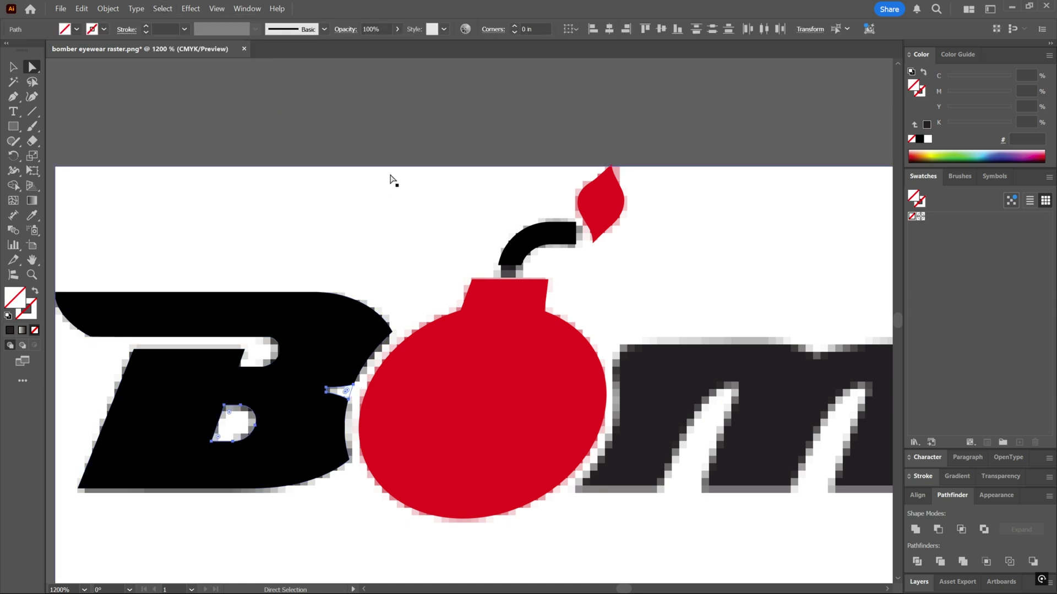
{"action": "left_click", "coordinate": [408, 153]}
Create the text EYEWEAR just below the pixelated EYEWEAR lettering.
{"action": "scroll", "coordinate": [404, 179], "scroll_direction": "down", "scroll_amount": 1}
{"action": "scroll", "coordinate": [405, 178], "scroll_direction": "down", "scroll_amount": 2}
{"action": "key", "text": "v"}
{"action": "scroll", "coordinate": [495, 264], "scroll_direction": "up", "scroll_amount": 1}
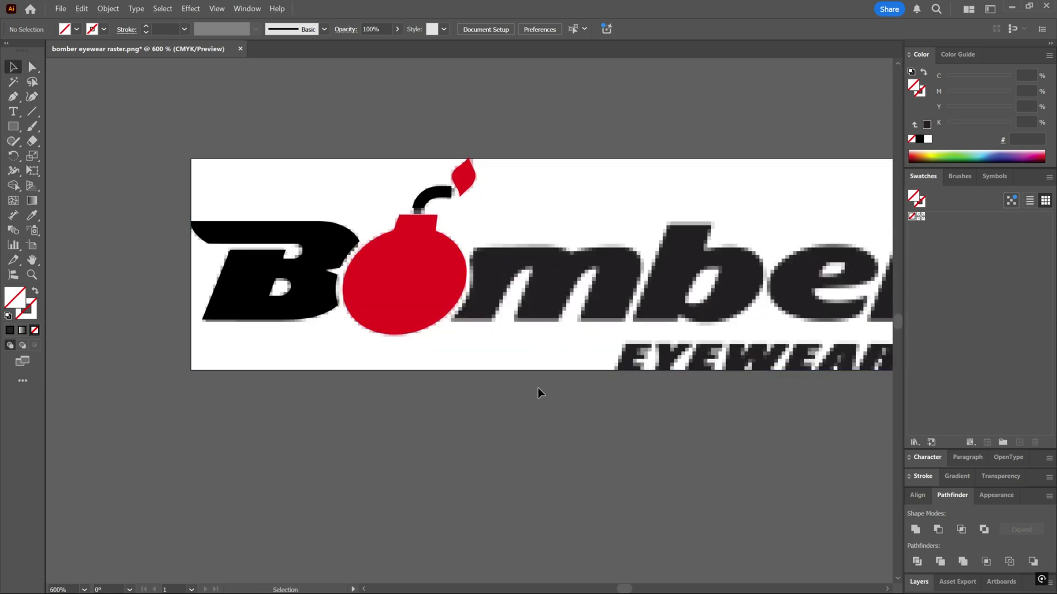
{"action": "left_click_drag", "start_coordinate": [572, 307], "coordinate": [451, 292]}
{"action": "scroll", "coordinate": [451, 290], "scroll_direction": "left", "scroll_amount": 1}
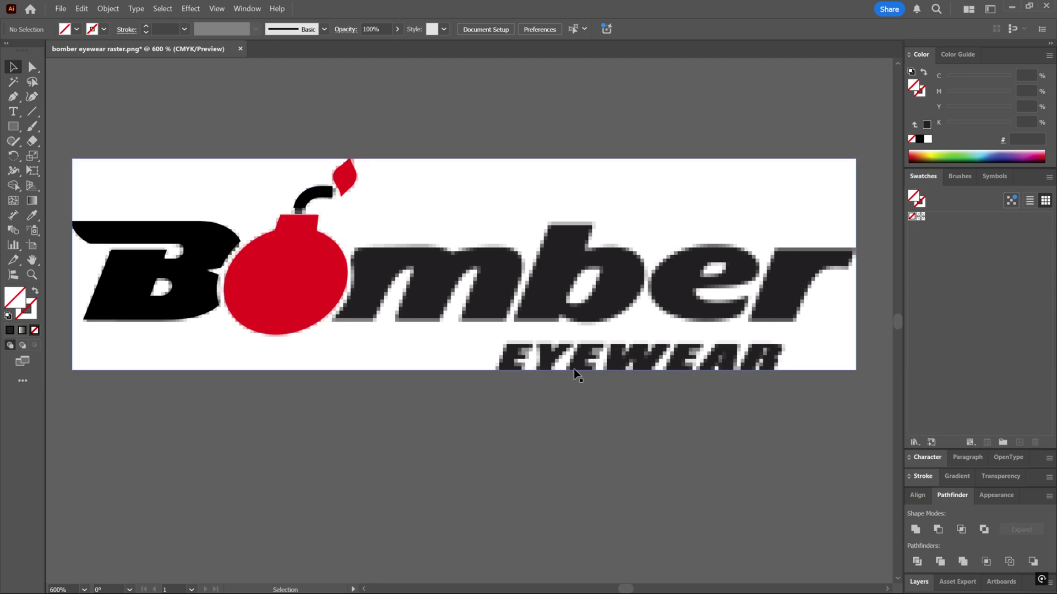
{"action": "scroll", "coordinate": [570, 408], "scroll_direction": "up", "scroll_amount": 1}
{"action": "scroll", "coordinate": [537, 413], "scroll_direction": "right", "scroll_amount": 3}
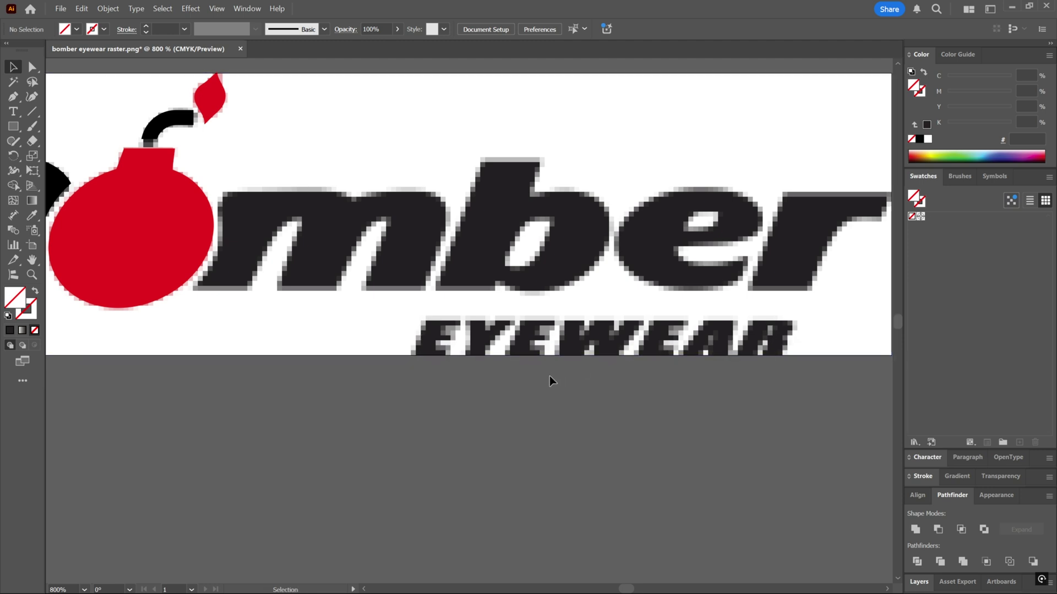
{"action": "key", "text": "t"}
{"action": "left_click", "coordinate": [447, 405]}
{"action": "type", "text": "EYEWEAR"}
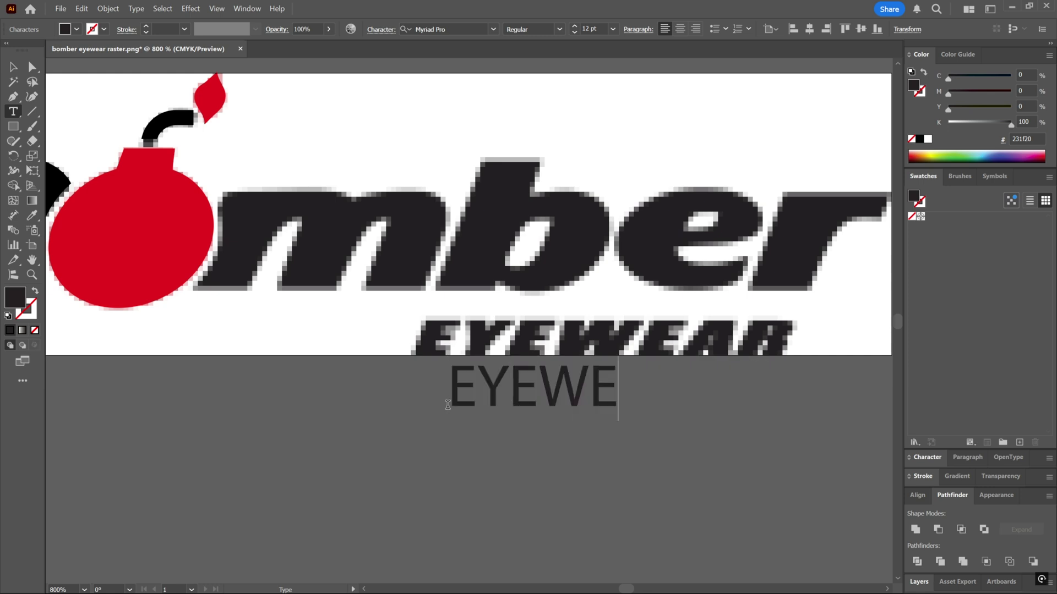
{"action": "key", "text": "Escape"}
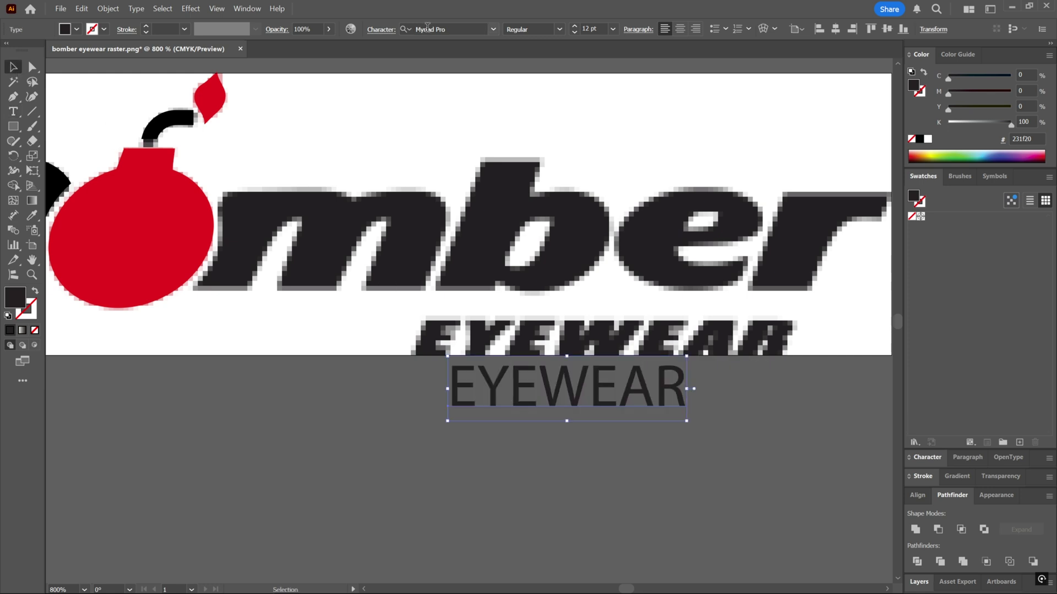
Set the font of the EYEWEAR text to Impact.
{"action": "left_click", "coordinate": [449, 28]}
{"action": "type", "text": "IMPAC"}
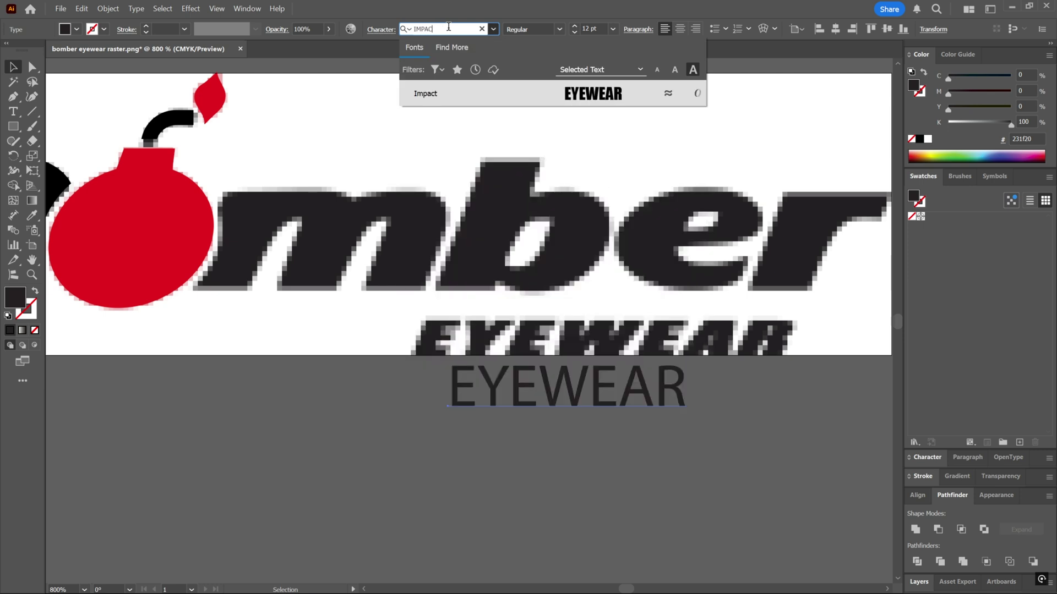
{"action": "key", "text": "Return"}
Move the EYEWEAR text onto the start of the pixelated lettering and lighten its fill to 43% black.
{"action": "scroll", "coordinate": [507, 325], "scroll_direction": "up", "scroll_amount": 1}
{"action": "left_click_drag", "start_coordinate": [507, 400], "coordinate": [447, 309]}
{"action": "scroll", "coordinate": [448, 309], "scroll_direction": "right", "scroll_amount": 3}
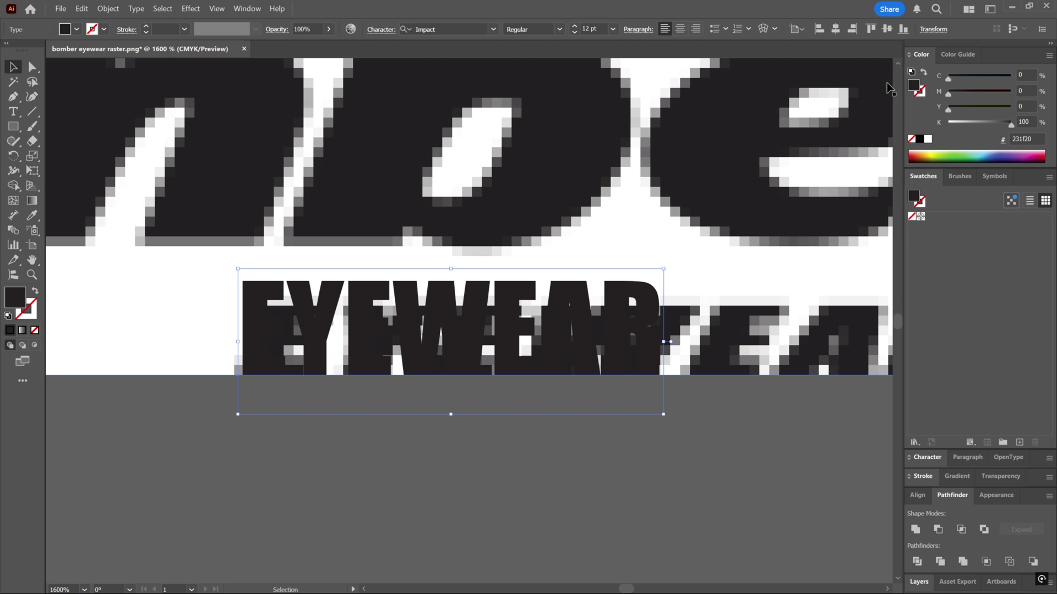
{"action": "left_click_drag", "start_coordinate": [1011, 125], "coordinate": [974, 125]}
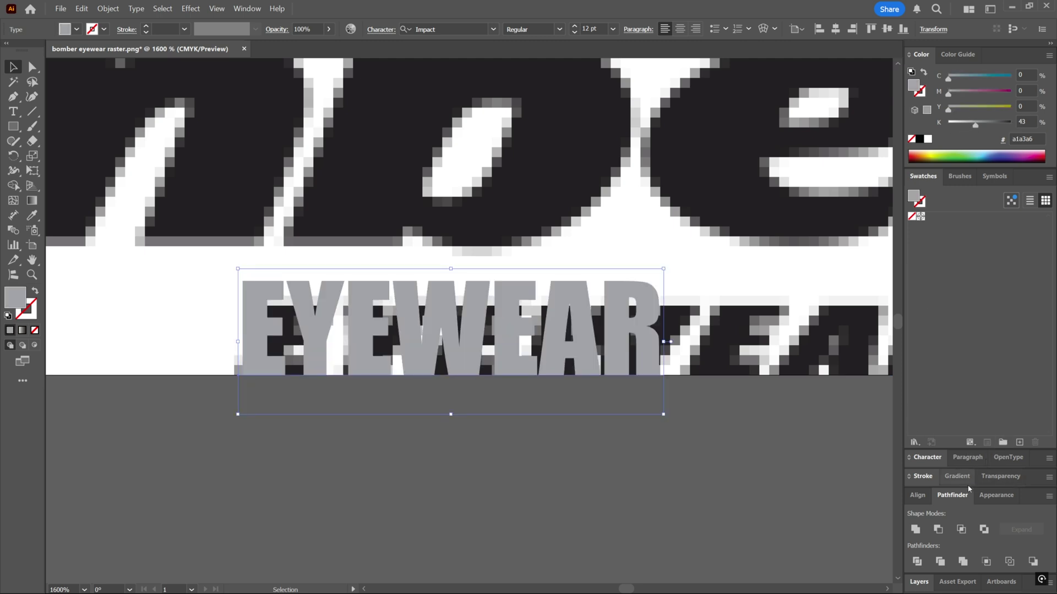
{"action": "left_click", "coordinate": [670, 364]}
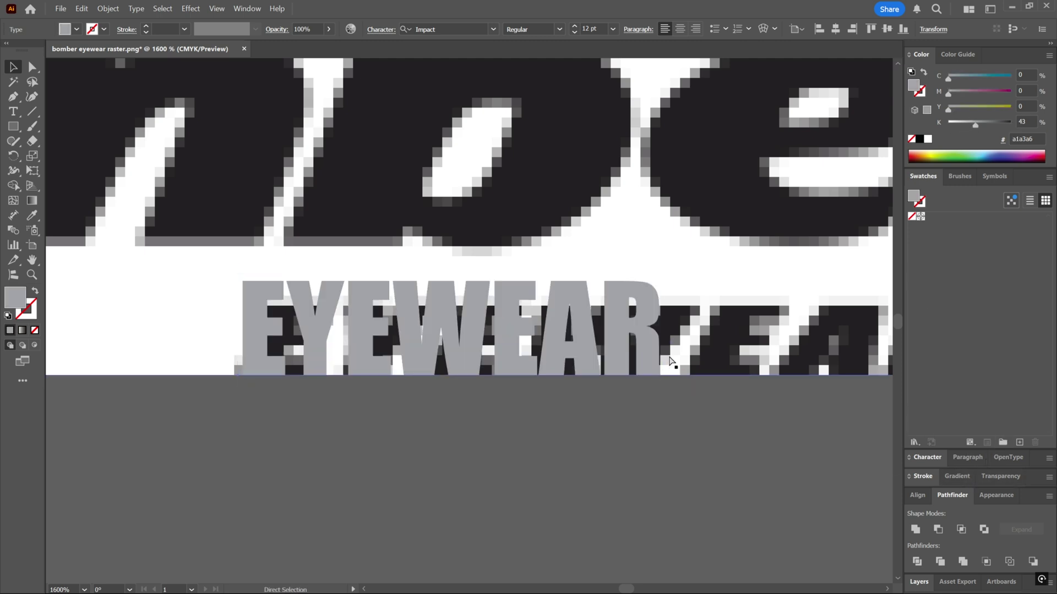
Widen the EYEWEAR text to a horizontal scale of 160% to approximate the width of the raster letters.
{"action": "key", "text": "ctrl+t"}
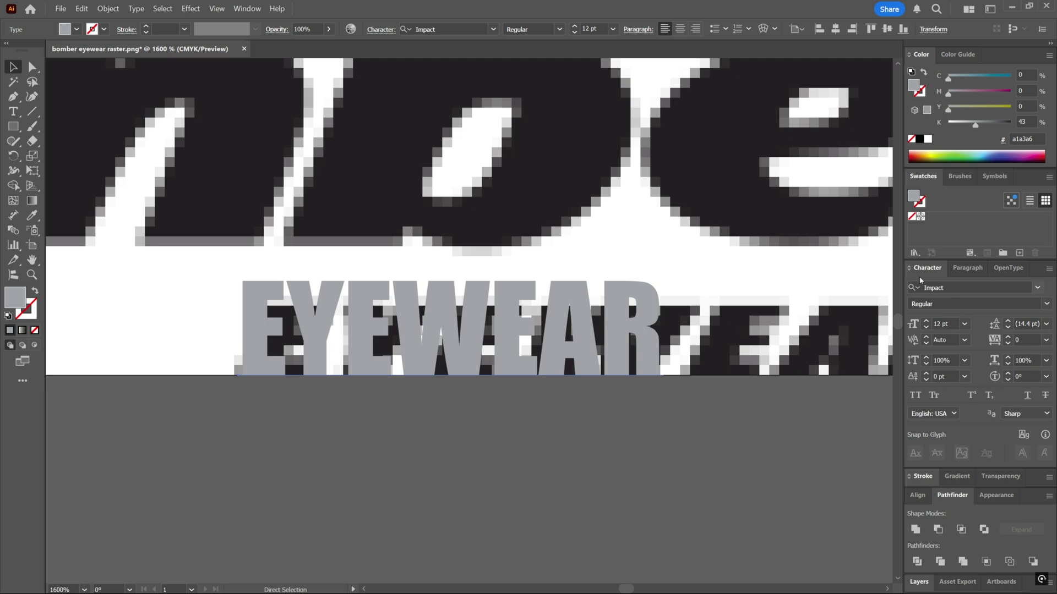
{"action": "left_click", "coordinate": [1025, 359]}
{"action": "key", "text": "shift+Up"}
{"action": "key", "text": "shift+Up"}
{"action": "key", "text": "shift+Up"}
{"action": "key", "text": "shift+Up"}
{"action": "key", "text": "shift+Up"}
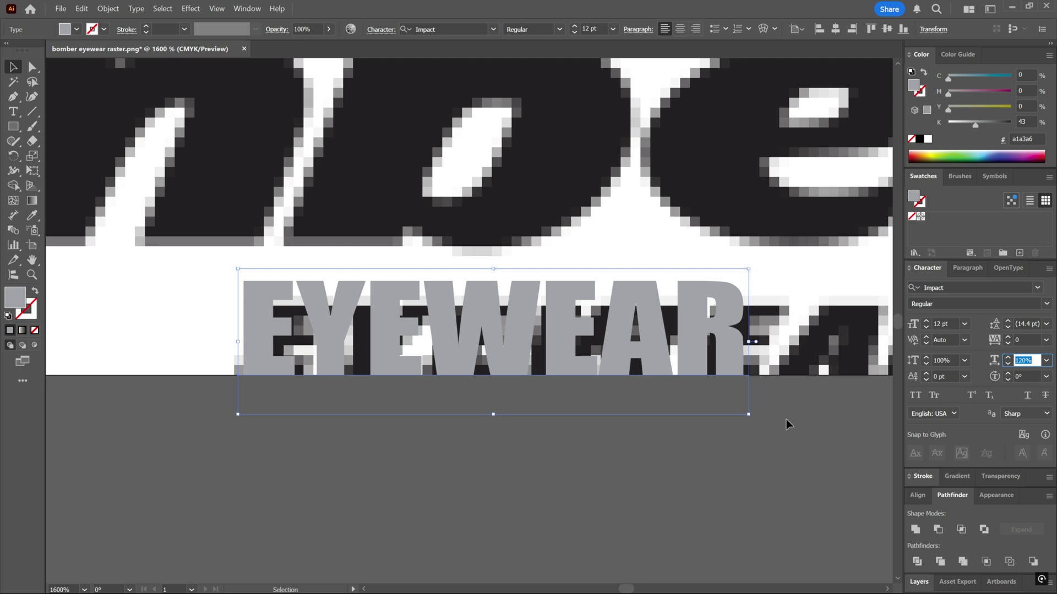
{"action": "scroll", "coordinate": [786, 419], "scroll_direction": "down", "scroll_amount": 2}
{"action": "scroll", "coordinate": [768, 412], "scroll_direction": "right", "scroll_amount": 2}
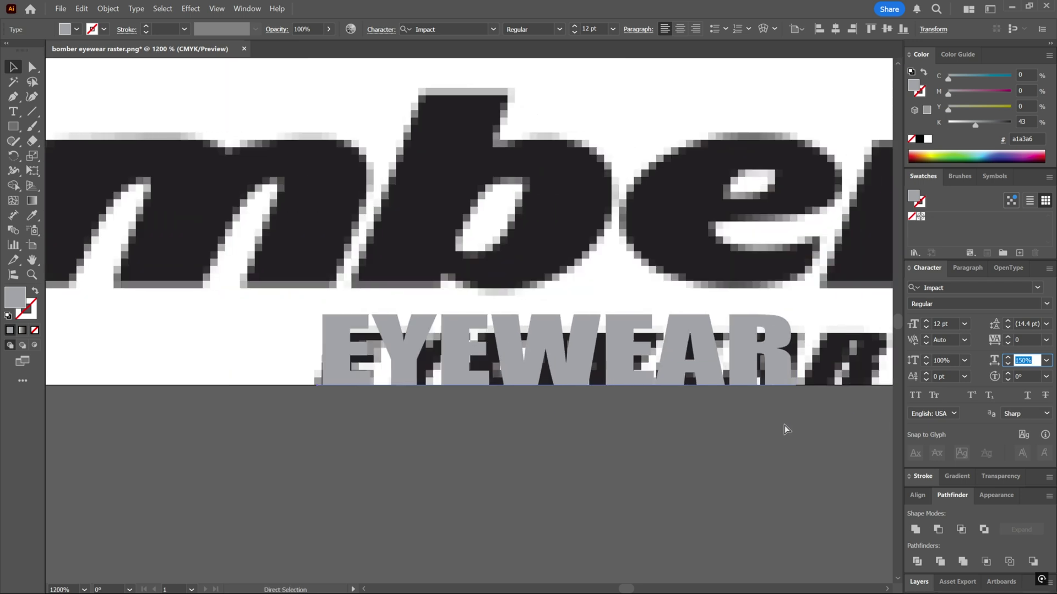
{"action": "key", "text": "shift+Up"}
{"action": "key", "text": "shift+Up"}
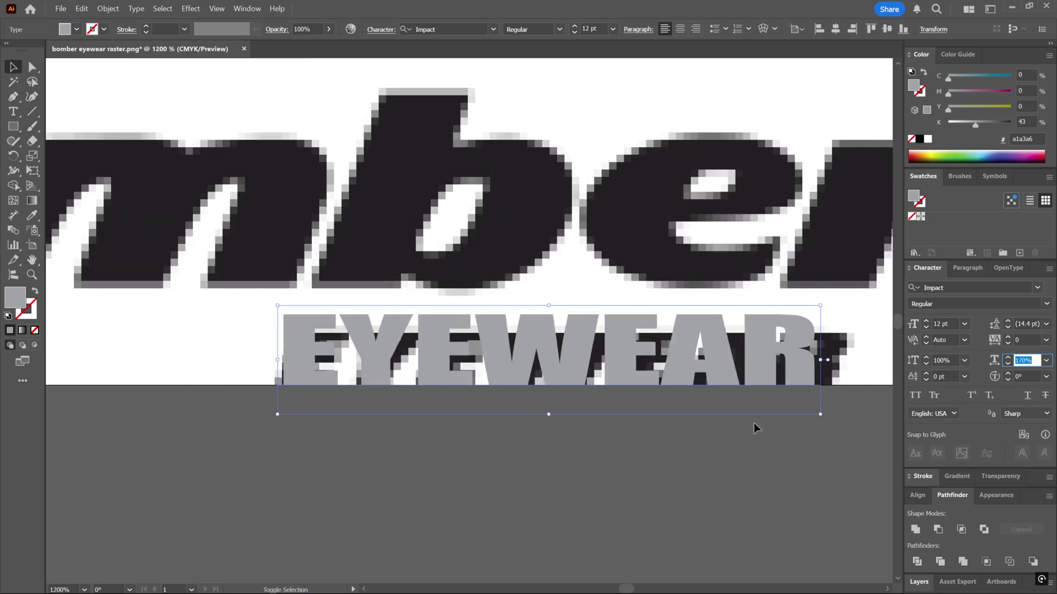
{"action": "key", "text": "shift+Down"}
{"action": "key", "text": "shift+Up"}
{"action": "key", "text": "shift+Down"}
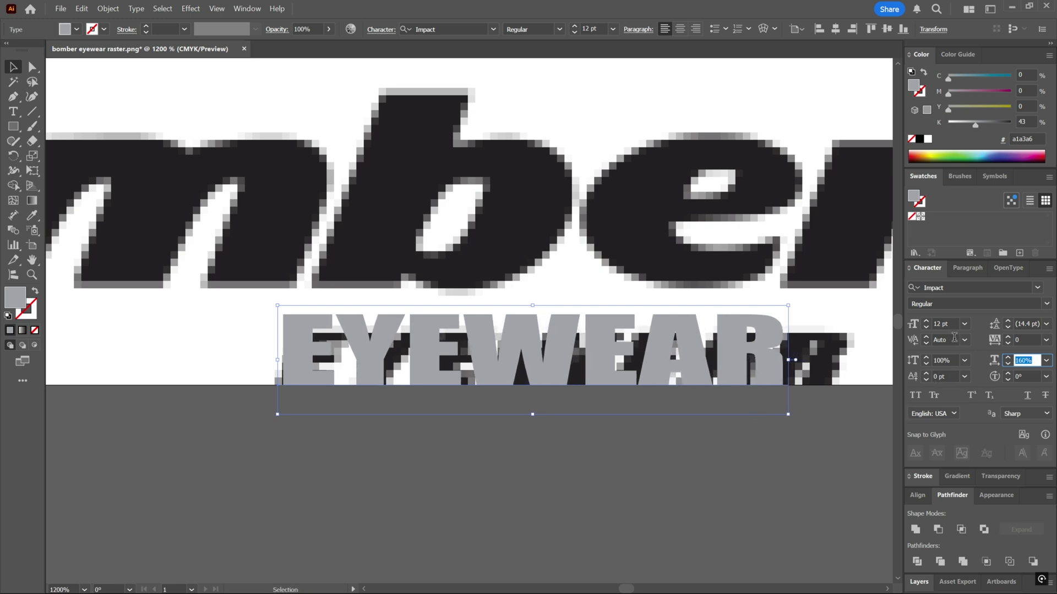
Set the tracking of the EYEWEAR text to 60.
{"action": "left_click", "coordinate": [1017, 344]}
{"action": "key", "text": "Up"}
{"action": "key", "text": "Up"}
{"action": "key", "text": "Up"}
{"action": "key", "text": "Up"}
{"action": "key", "text": "Up"}
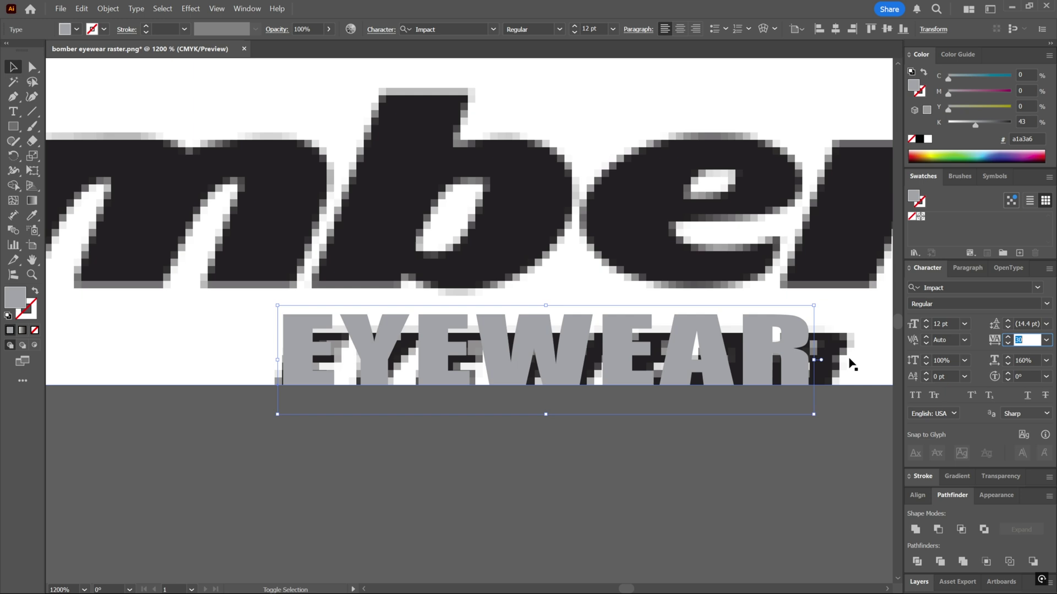
{"action": "key", "text": "Up"}
Reduce the vertical scale of the EYEWEAR text to 74% to match the height of the raster letters.
{"action": "key", "text": "Tab"}
{"action": "key", "text": "shift+Down"}
{"action": "key", "text": "shift+Down"}
{"action": "key", "text": "shift+Down"}
{"action": "key", "text": "Up"}
{"action": "key", "text": "Up"}
{"action": "key", "text": "Up"}
{"action": "key", "text": "Up"}
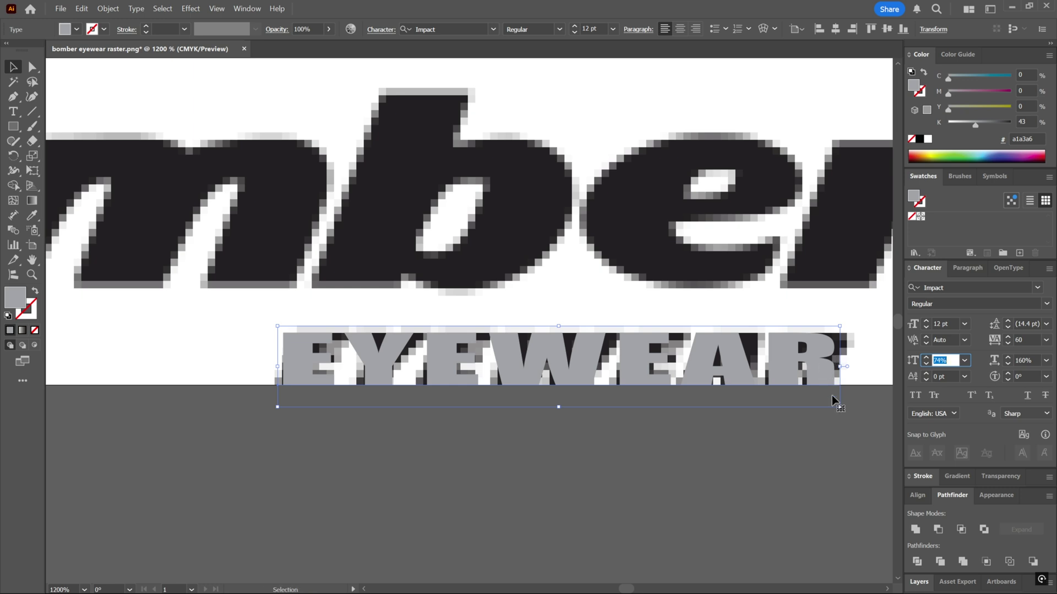
Shear the EYEWEAR text by 21° along the horizontal axis to match the slant of the raster letters.
{"action": "right_click", "coordinate": [784, 368]}
{"action": "mouse_move", "coordinate": [811, 320]}
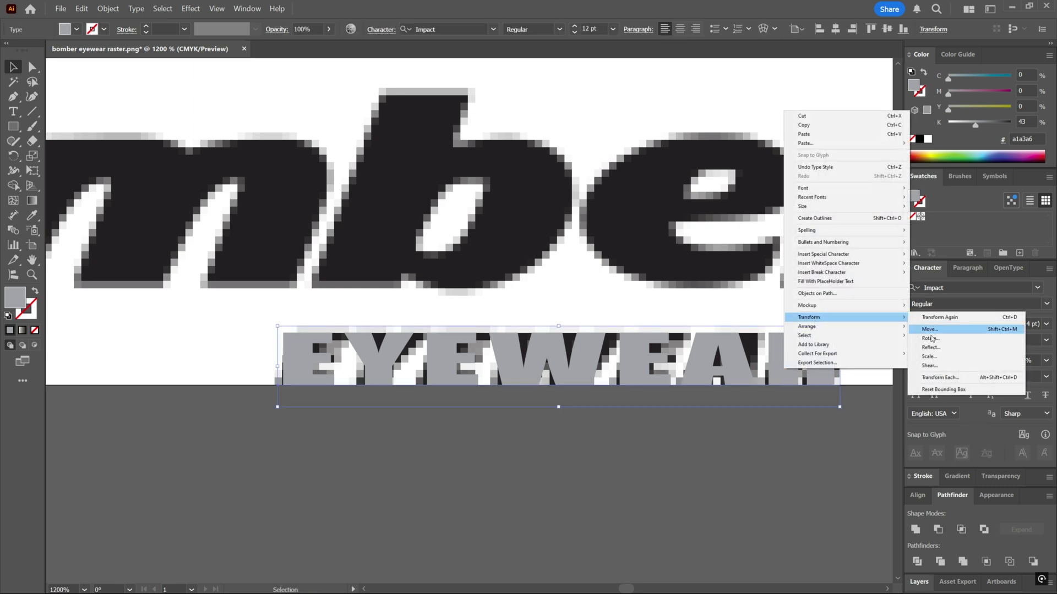
{"action": "left_click", "coordinate": [939, 369]}
{"action": "key", "text": "Up"}
{"action": "left_click_drag", "start_coordinate": [793, 137], "coordinate": [955, 76]}
{"action": "key", "text": "shift+Up"}
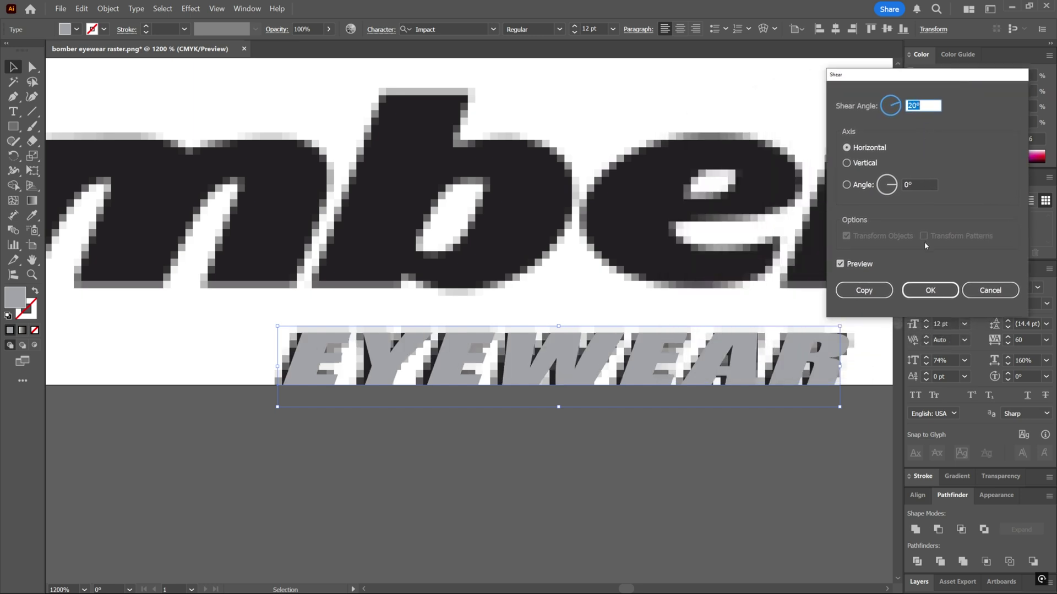
{"action": "left_click", "coordinate": [921, 294]}
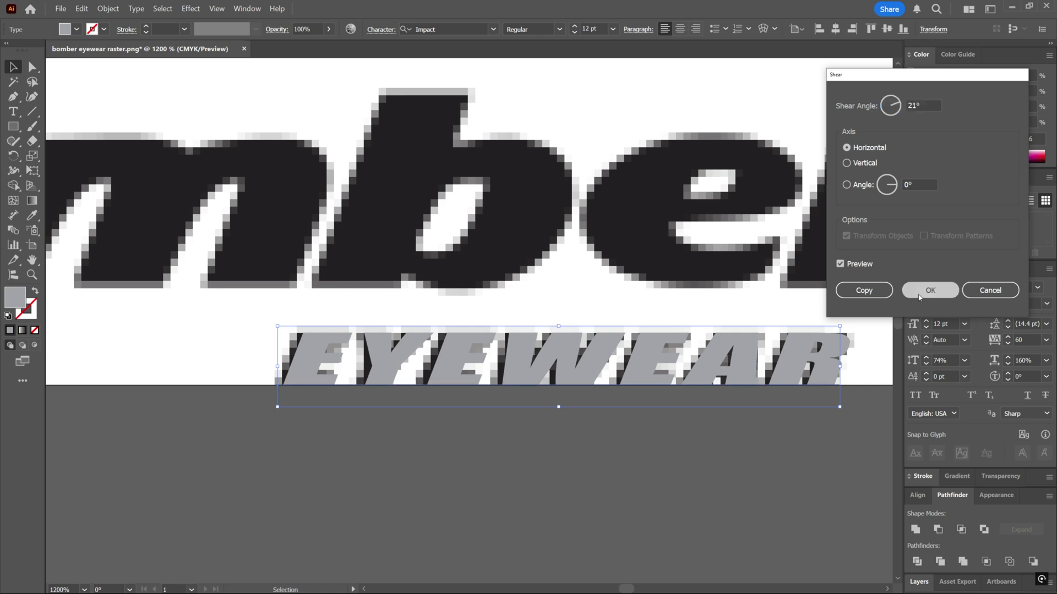
Nudge the sheared EYEWEAR text onto the start of the raster lettering and set its horizontal scale to 160%.
{"action": "left_click_drag", "start_coordinate": [442, 365], "coordinate": [437, 364]}
{"action": "left_click", "coordinate": [1025, 361]}
{"action": "type", "text": "150"}
{"action": "key", "text": "Return"}
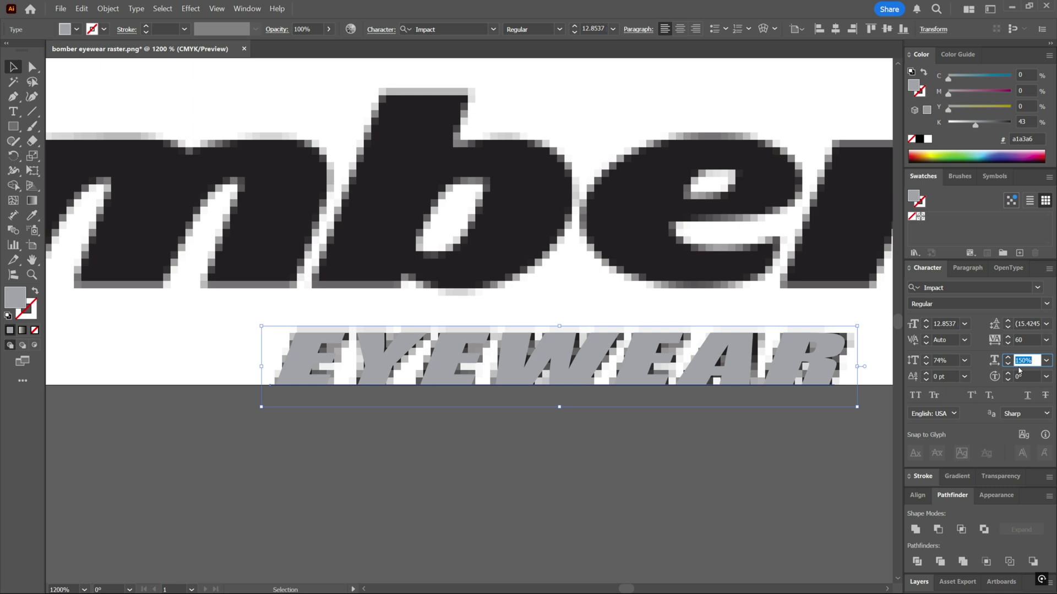
{"action": "key", "text": "shift+Up"}
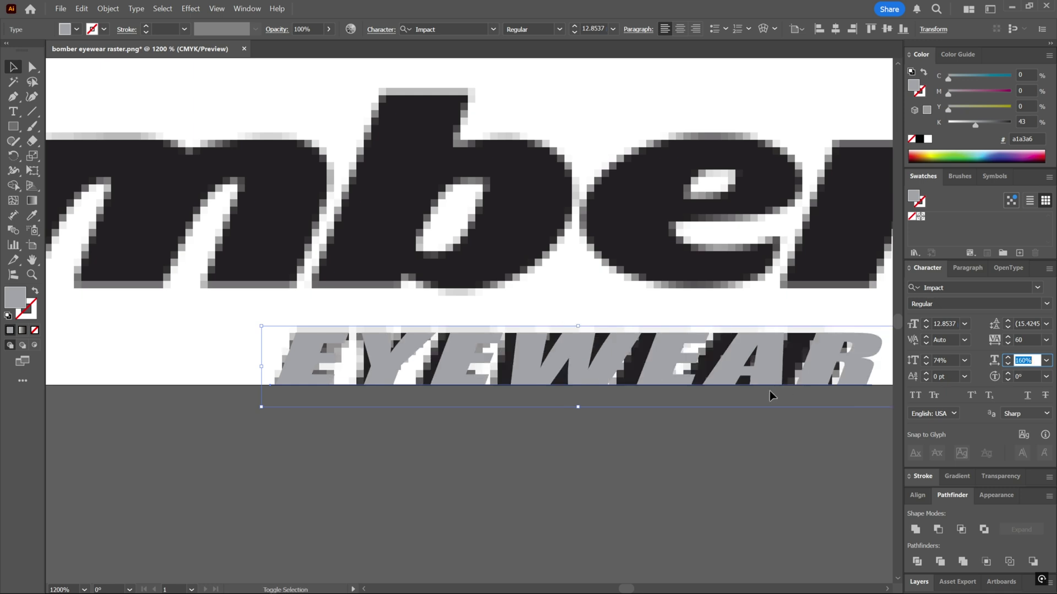
Reduce the tracking of the EYEWEAR text to 26 so it spans the raster lettering, and deselect it.
{"action": "left_click", "coordinate": [1033, 339]}
{"action": "key", "text": "Down"}
{"action": "key", "text": "Down"}
{"action": "key", "text": "Down"}
{"action": "key", "text": "Down"}
{"action": "key", "text": "Down"}
{"action": "key", "text": "Down"}
{"action": "key", "text": "Down"}
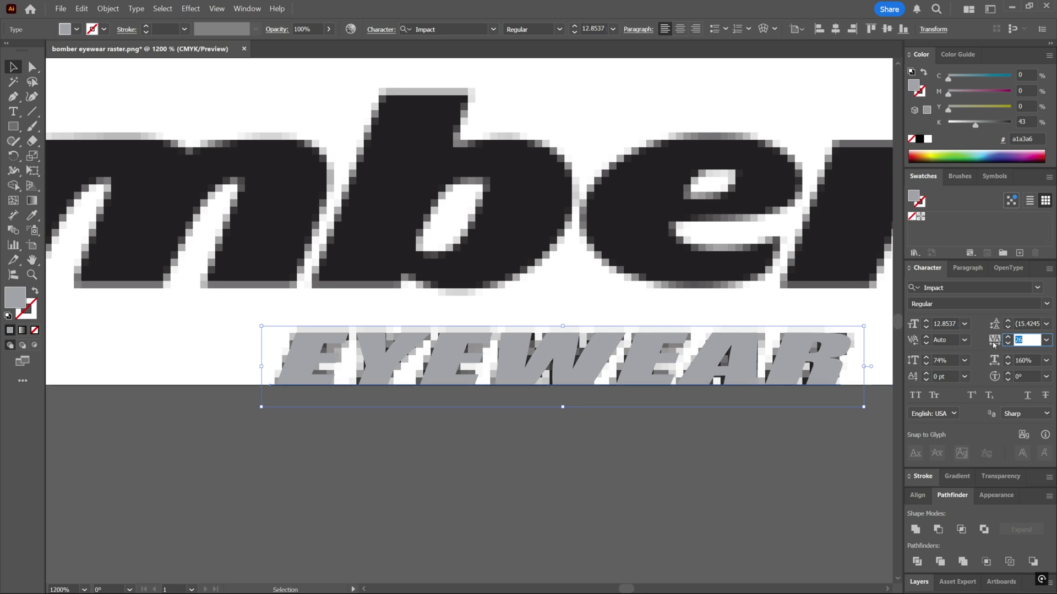
{"action": "left_click", "coordinate": [771, 462]}
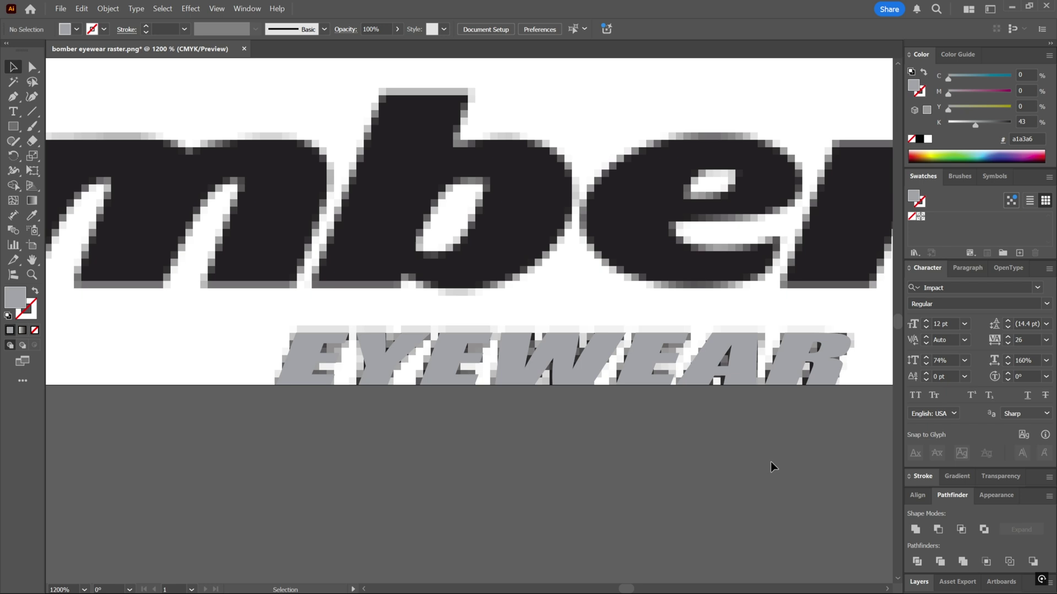
Move the EYEWEAR text below the raster lettering to compare them, and undo the move.
{"action": "left_click_drag", "start_coordinate": [715, 372], "coordinate": [716, 454]}
{"action": "key", "text": "ctrl+z"}
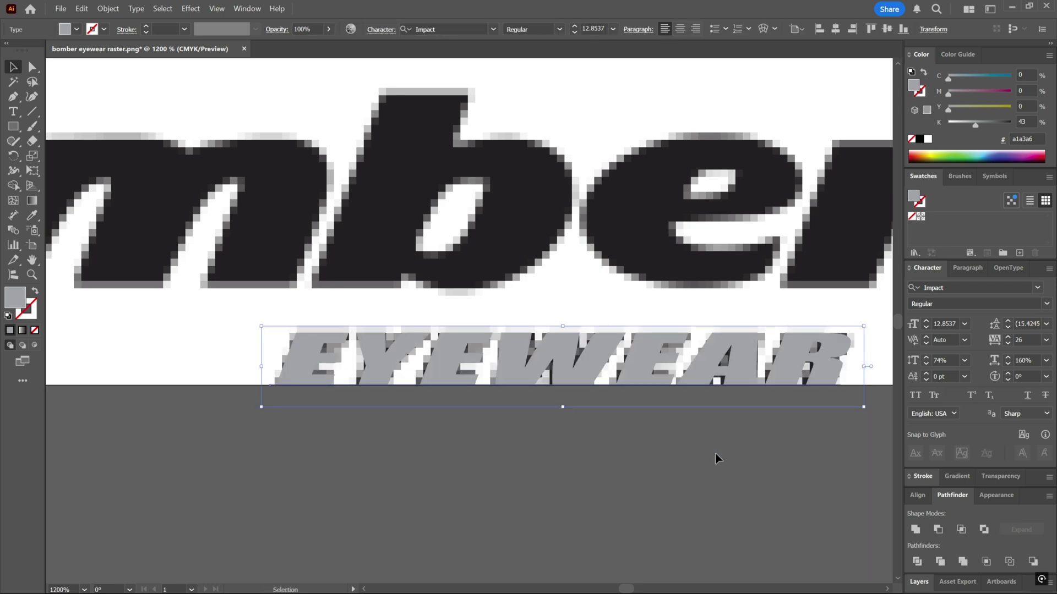
{"action": "left_click", "coordinate": [660, 462]}
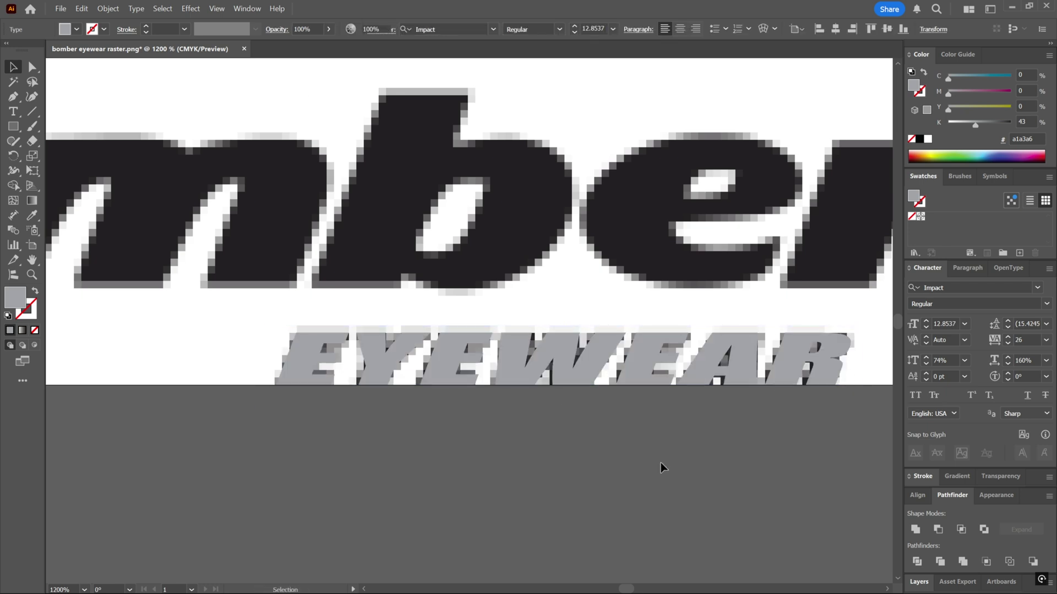
Convert the EYEWEAR text to outlines.
{"action": "left_click", "coordinate": [563, 371]}
{"action": "double_click", "coordinate": [562, 368]}
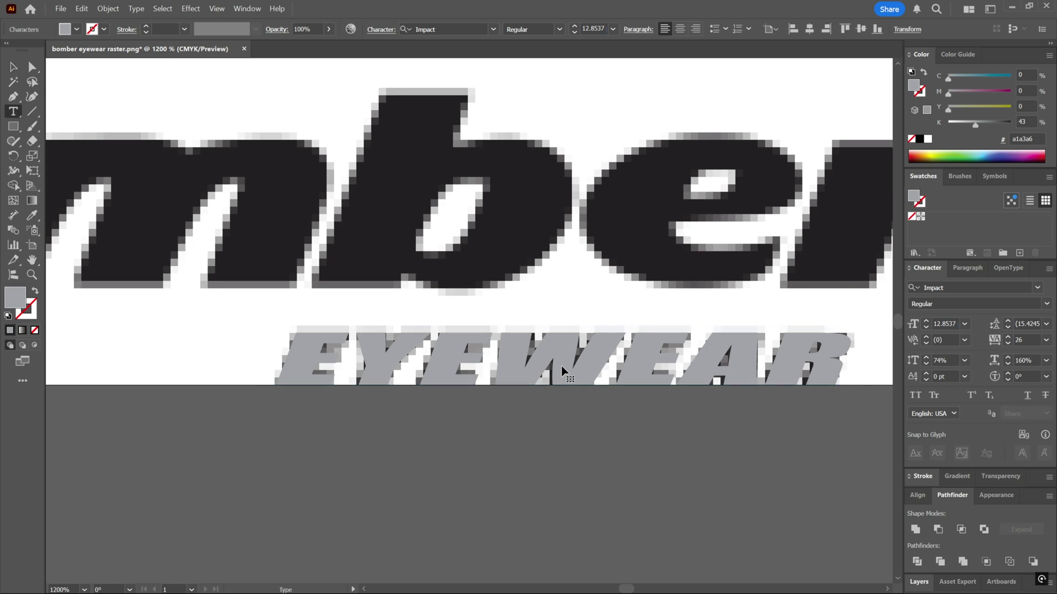
{"action": "key", "text": "ctrl+a"}
{"action": "left_click", "coordinate": [14, 66]}
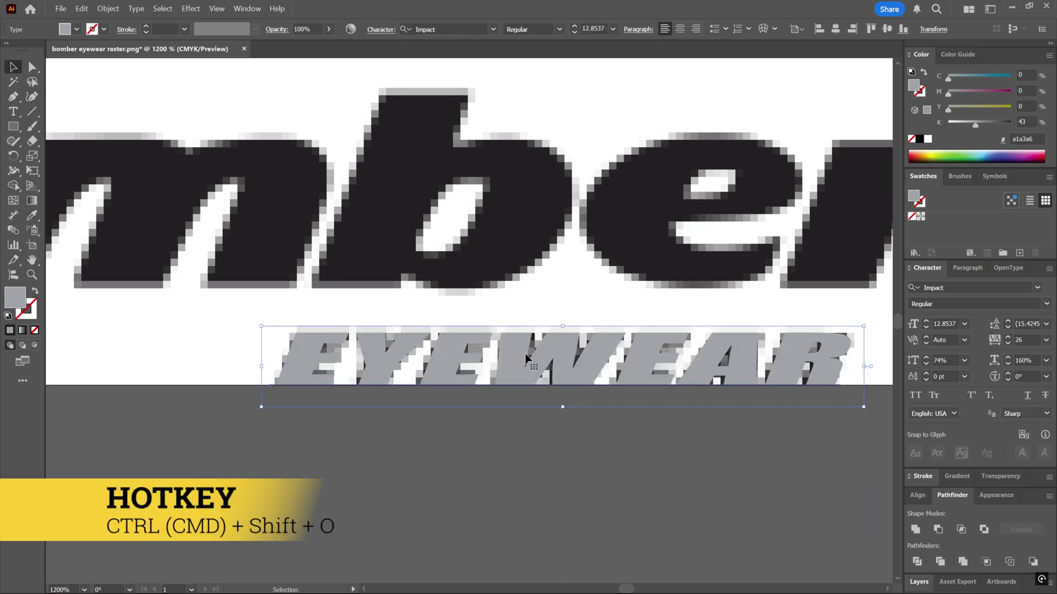
{"action": "key", "text": "ctrl+shift+o"}
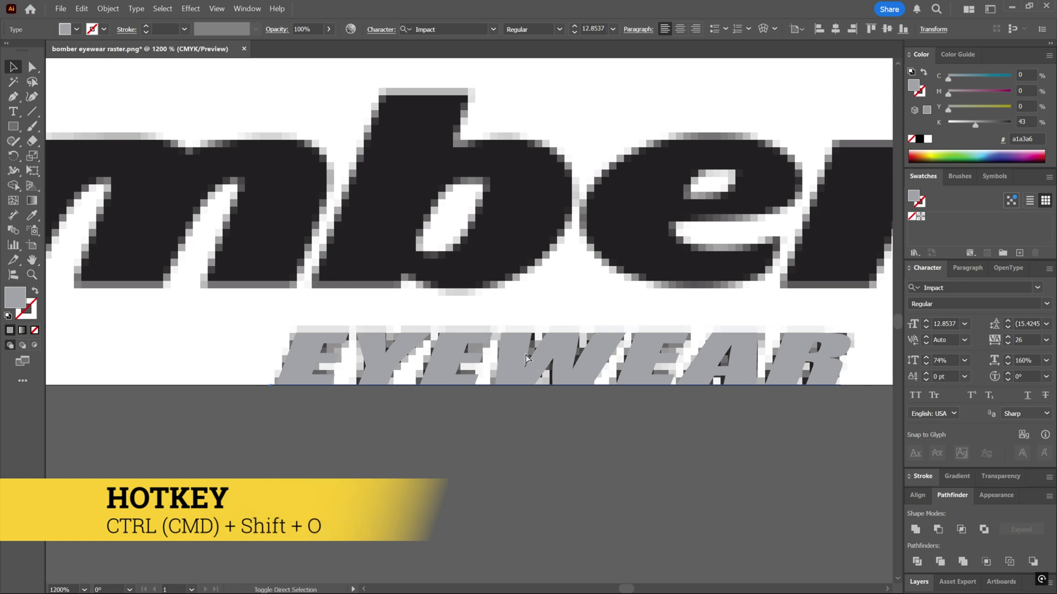
Inspect the EYEWEAR letter paths in Outline view and return to Preview.
{"action": "key", "text": "ctrl+y"}
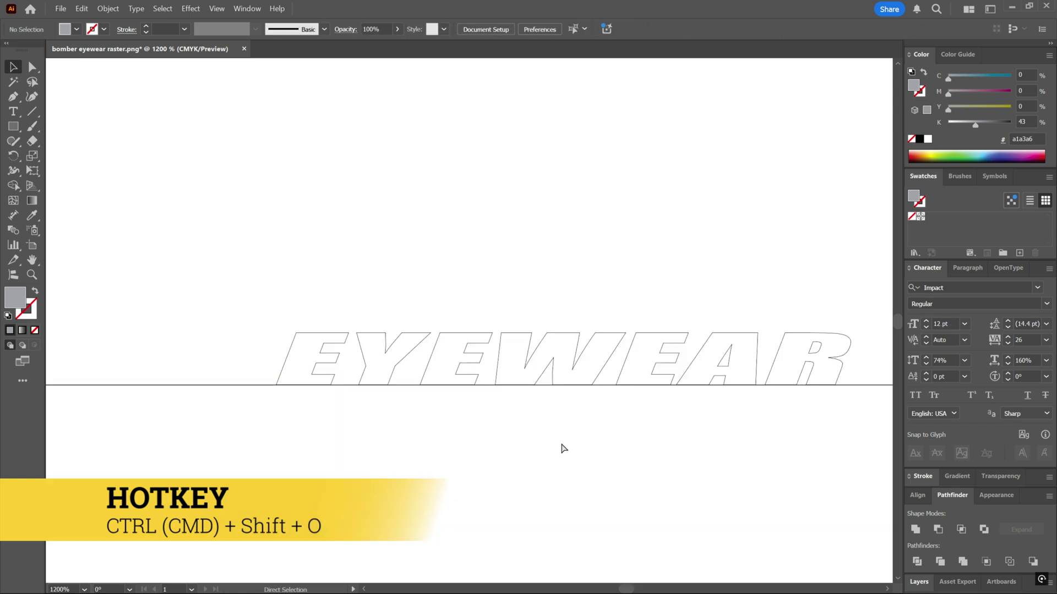
{"action": "left_click", "coordinate": [532, 363], "text": "ctrl"}
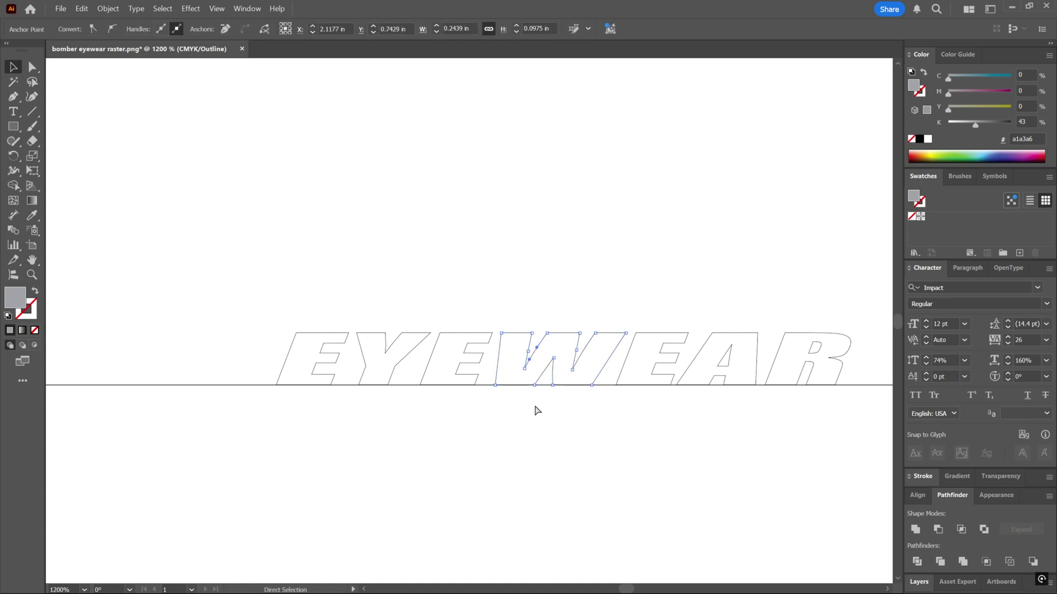
{"action": "left_click", "coordinate": [536, 411], "text": "ctrl"}
{"action": "key", "text": "ctrl+y"}
Move the outlined EYEWEAR lettering off the raster to compare the shapes, and undo the move.
{"action": "left_click", "coordinate": [541, 358]}
{"action": "left_click_drag", "start_coordinate": [527, 368], "coordinate": [537, 443]}
{"action": "left_click", "coordinate": [540, 483]}
{"action": "key", "text": "ctrl+z"}
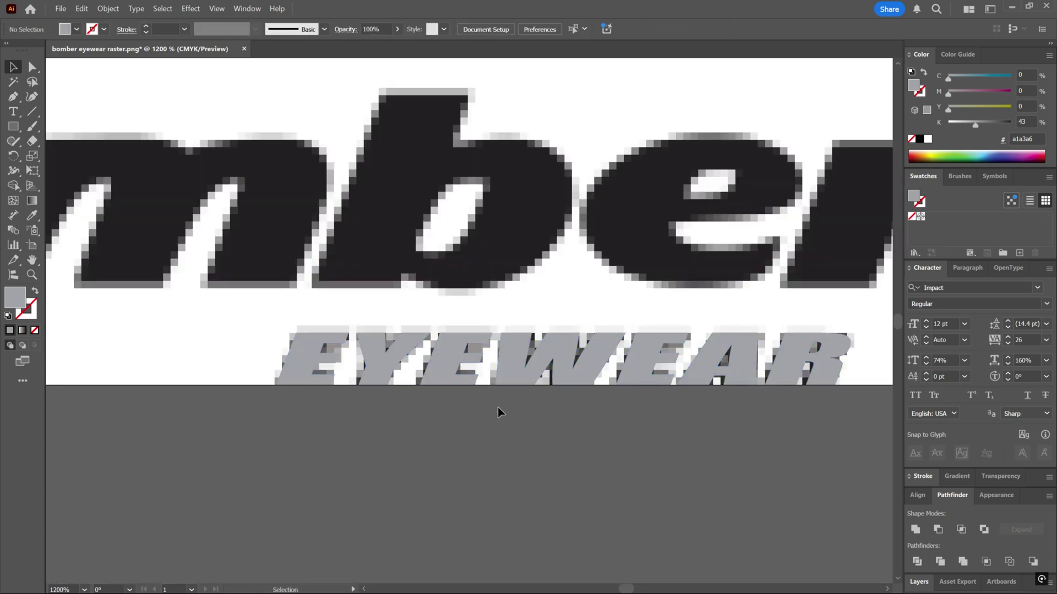
{"action": "key", "text": "ctrl+shift+z"}
{"action": "left_click", "coordinate": [523, 442]}
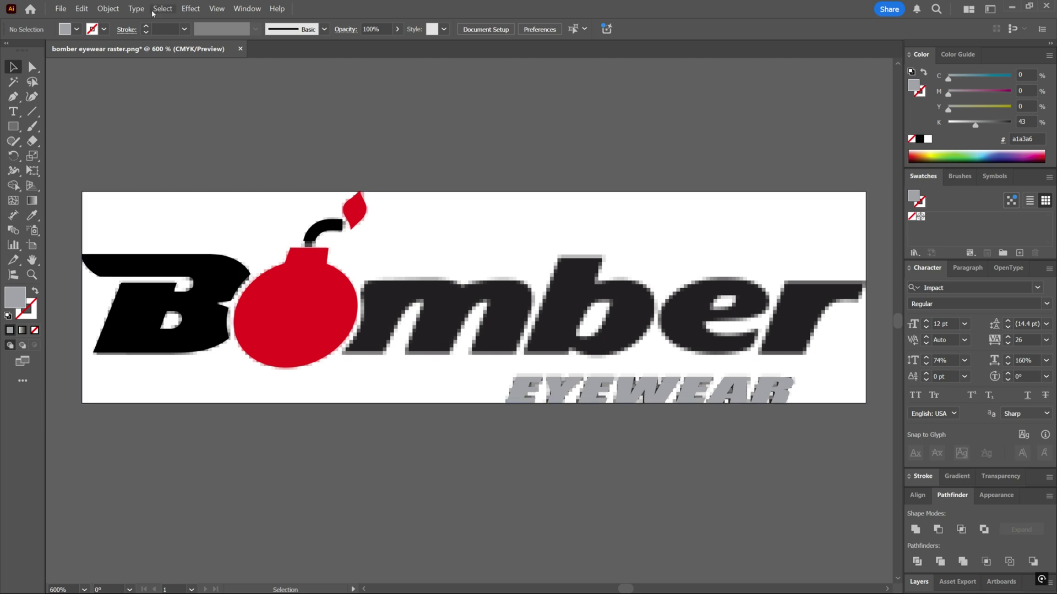
Switch the document color mode to RGB and move the raster image up, clear of the vector shapes.
{"action": "left_click", "coordinate": [60, 8]}
{"action": "mouse_move", "coordinate": [112, 250]}
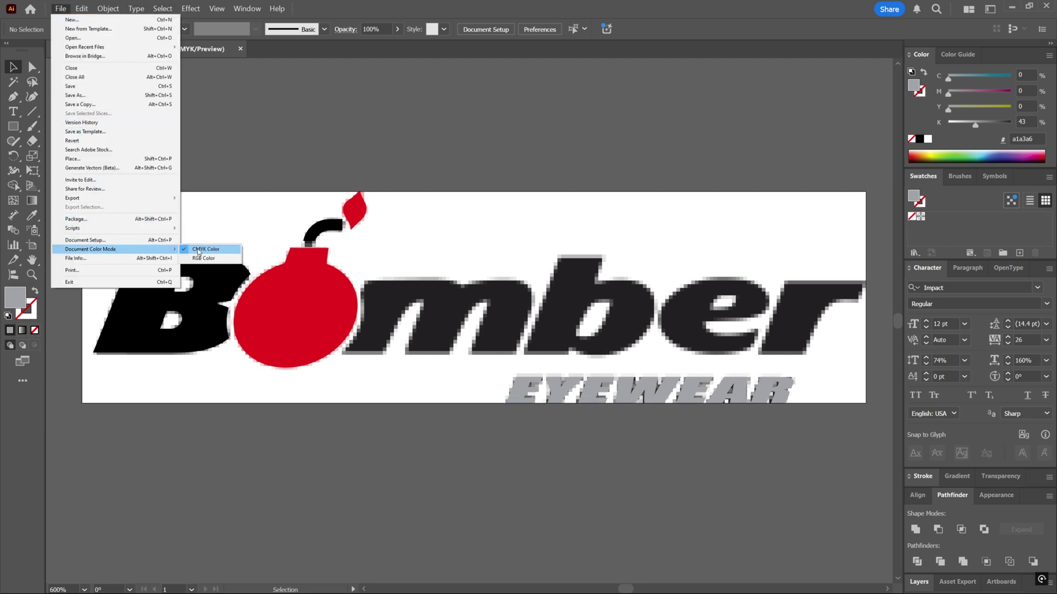
{"action": "left_click", "coordinate": [204, 258]}
{"action": "left_click", "coordinate": [456, 359]}
{"action": "left_click_drag", "start_coordinate": [455, 360], "coordinate": [478, 215]}
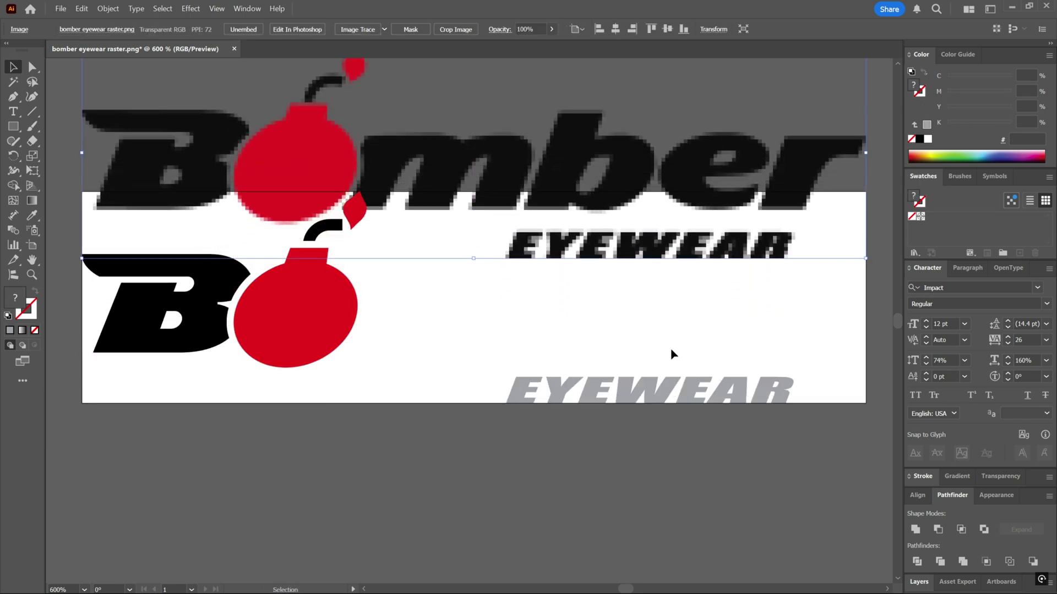
Sample the raster's near-black onto the EYEWEAR lettering with the Eyedropper and show the color sliders in RGB.
{"action": "left_click", "coordinate": [620, 393]}
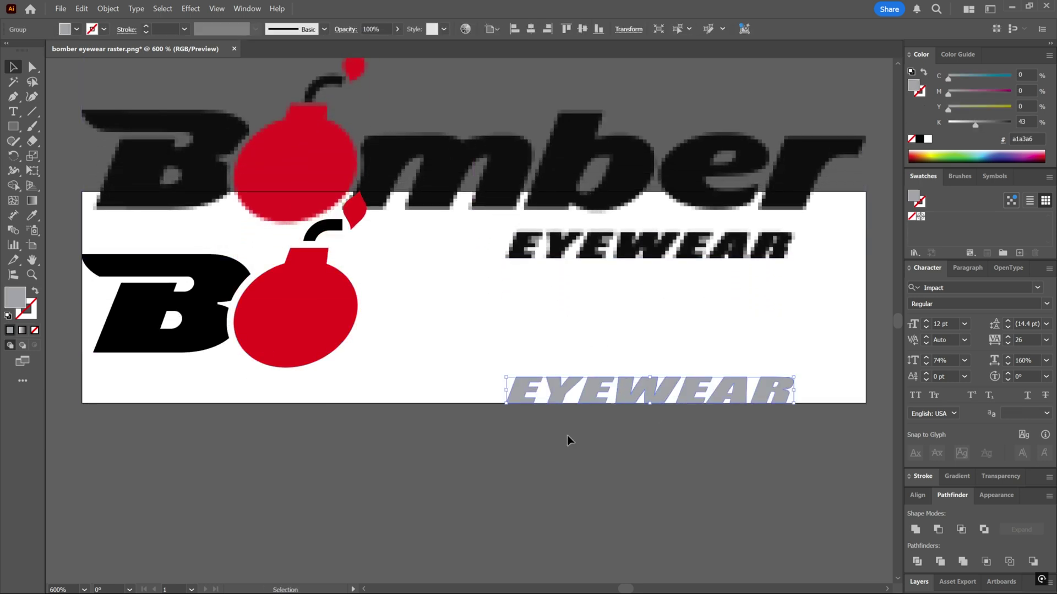
{"action": "key", "text": "i"}
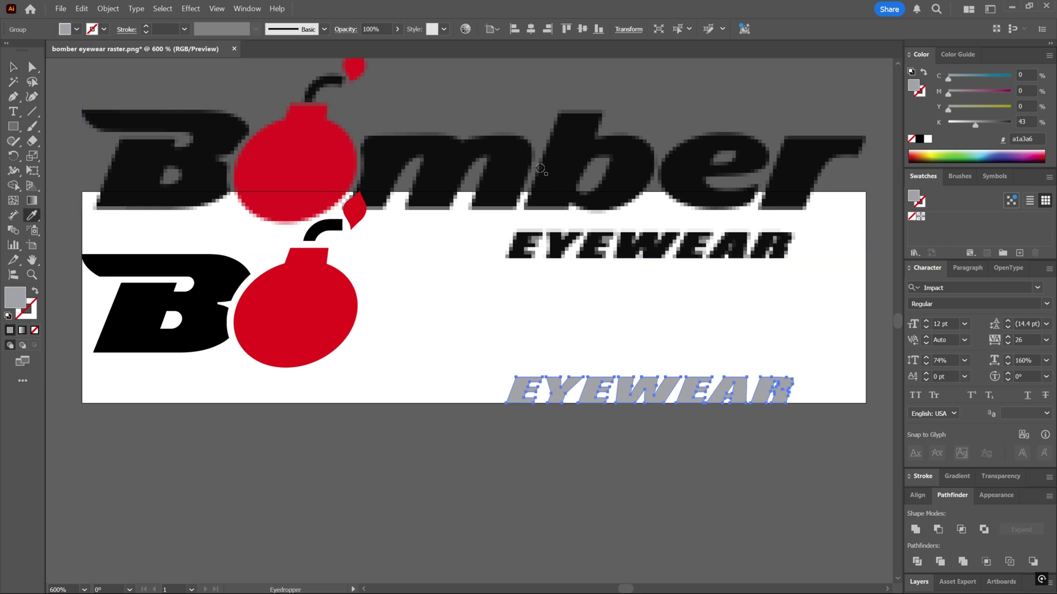
{"action": "left_click", "coordinate": [562, 184]}
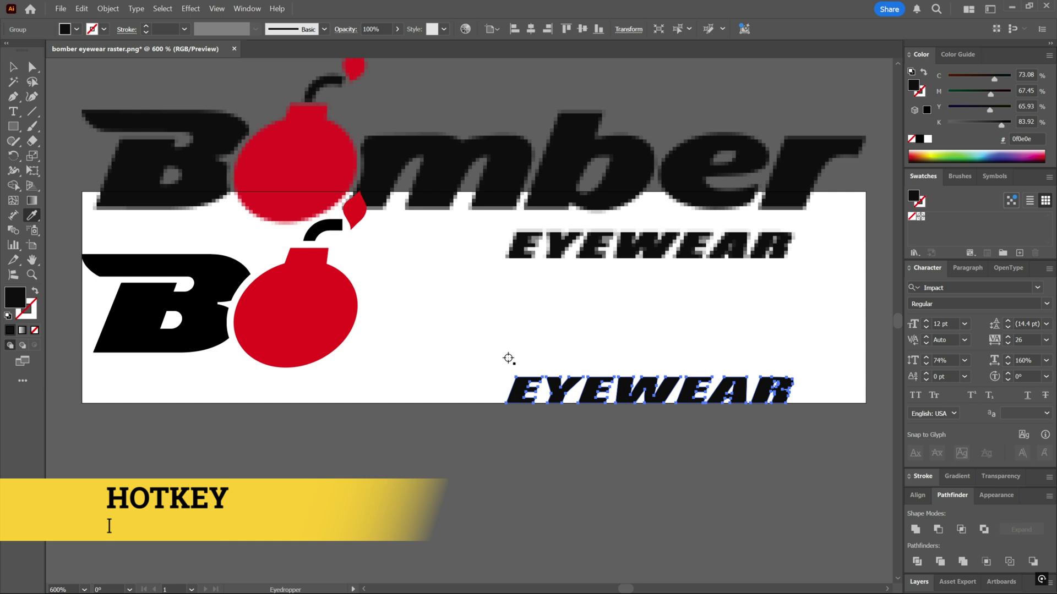
{"action": "left_click", "coordinate": [1050, 57]}
{"action": "left_click", "coordinate": [990, 78]}
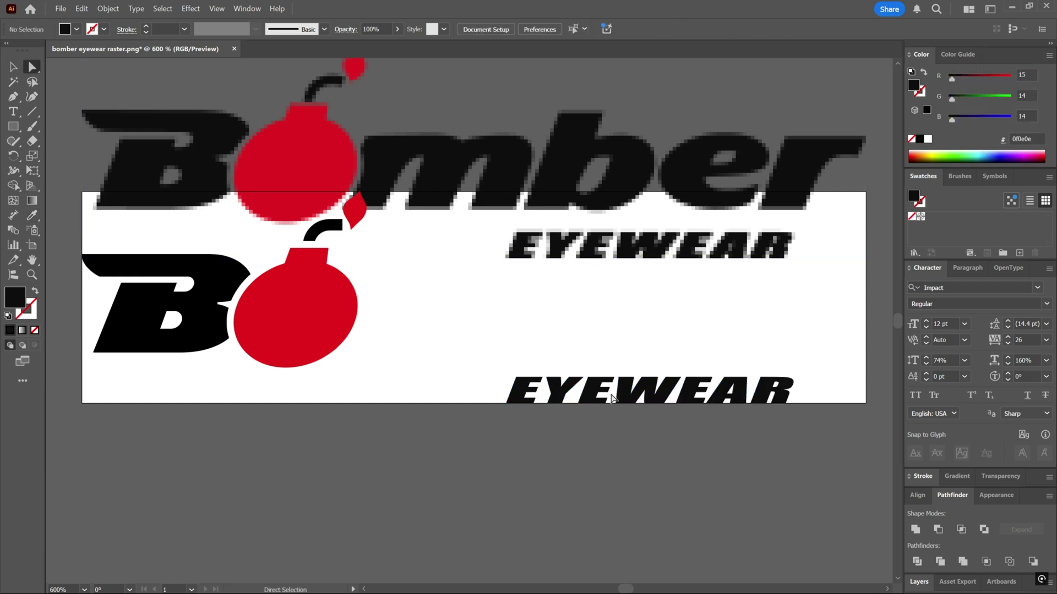
Set the EYEWEAR lettering's fill to pure black, RGB 0, 0, 0, and deselect it.
{"action": "key", "text": "v"}
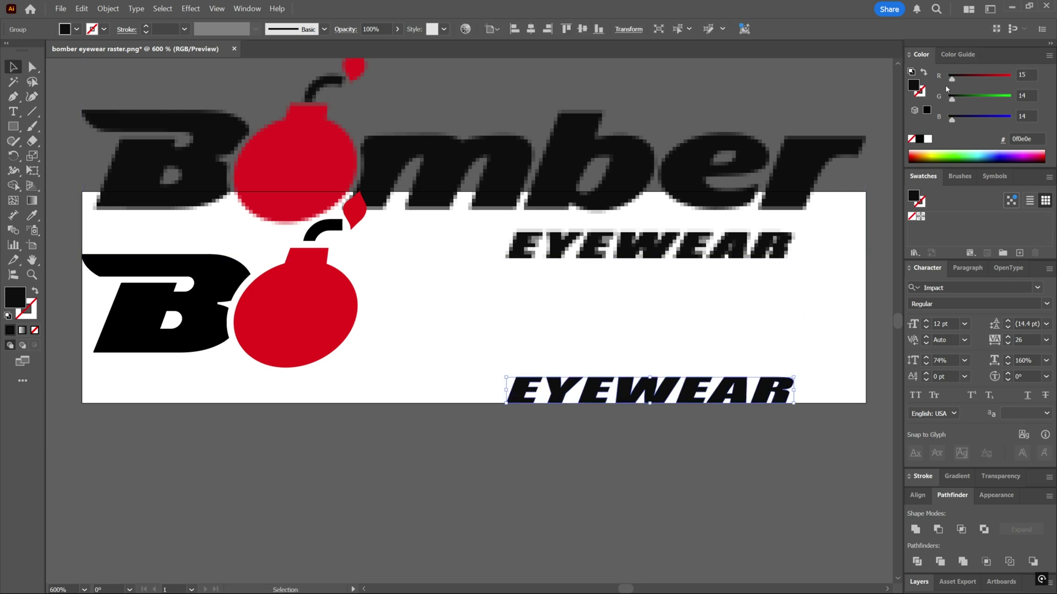
{"action": "left_click_drag", "start_coordinate": [952, 80], "coordinate": [947, 80]}
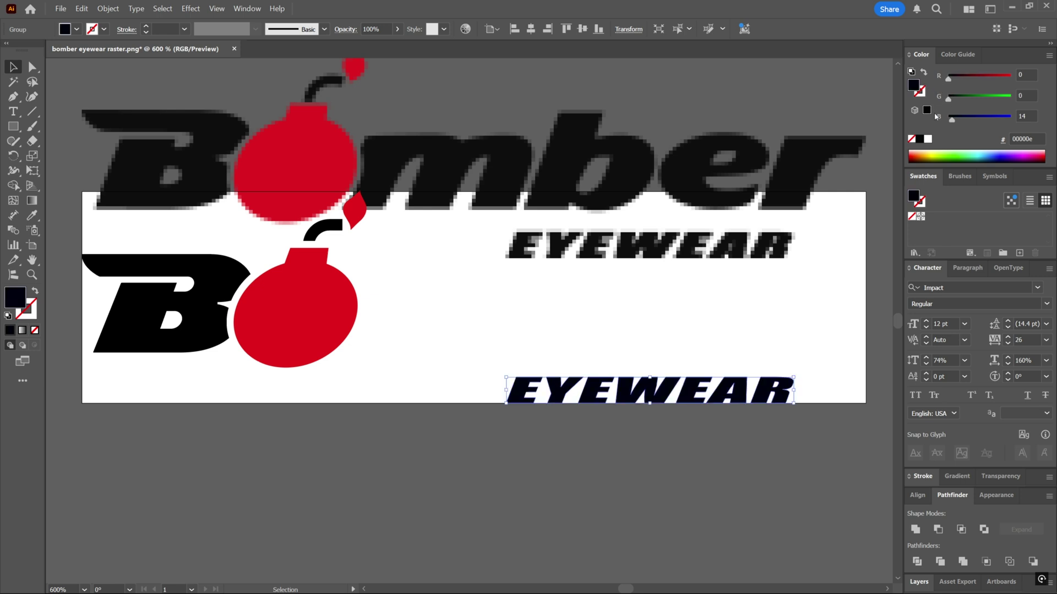
{"action": "left_click", "coordinate": [747, 316]}
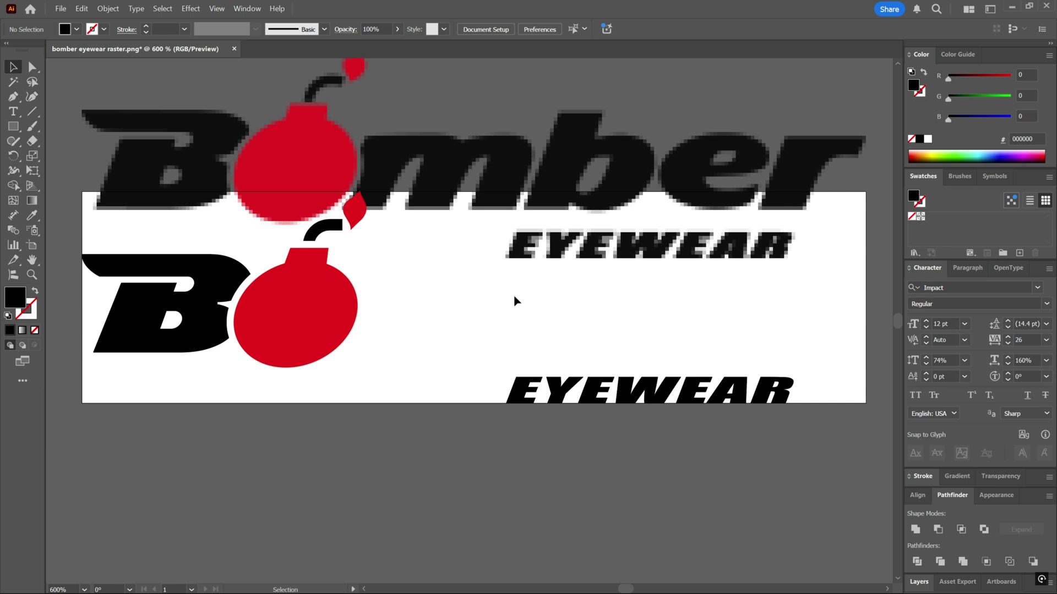
Reposition the raster logo just above the vector version, overlapping only the upper edge of the artboard.
{"action": "scroll", "coordinate": [424, 328], "scroll_direction": "up", "scroll_amount": 1}
{"action": "left_click_drag", "start_coordinate": [438, 199], "coordinate": [415, 231]}
{"action": "key", "text": "ctrl+minus"}
{"action": "left_click", "coordinate": [415, 302]}
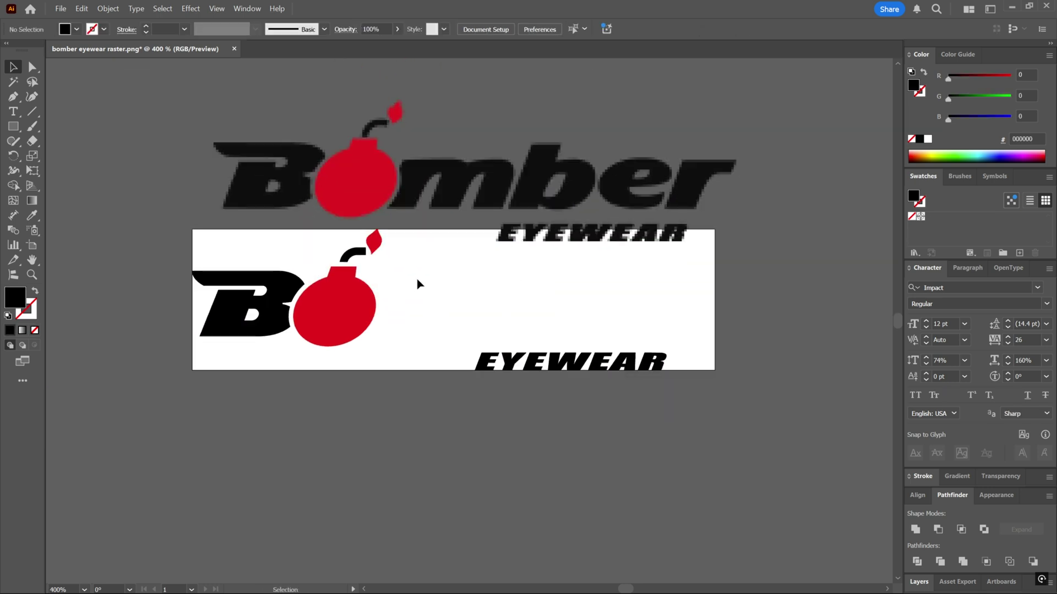
{"action": "scroll", "coordinate": [418, 288], "scroll_direction": "up", "scroll_amount": 3}
{"action": "scroll", "coordinate": [405, 305], "scroll_direction": "up", "scroll_amount": 3}
{"action": "scroll", "coordinate": [403, 309], "scroll_direction": "left", "scroll_amount": 3}
{"action": "left_click_drag", "start_coordinate": [478, 250], "coordinate": [476, 234]}
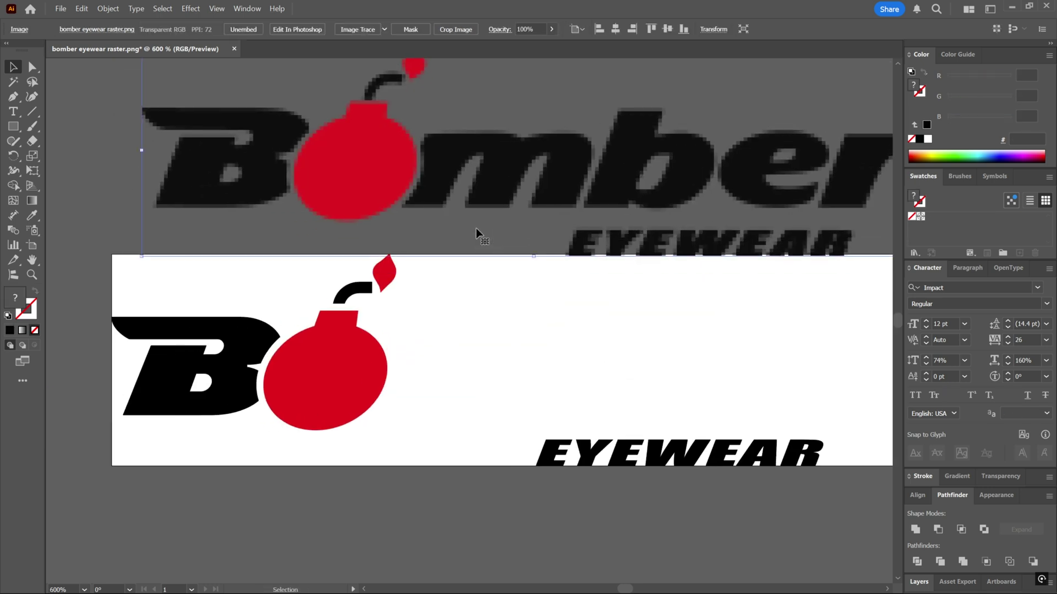
{"action": "scroll", "coordinate": [506, 275], "scroll_direction": "left", "scroll_amount": 2}
{"action": "left_click_drag", "start_coordinate": [515, 202], "coordinate": [516, 231]}
Sample the raster bomb's red (#ea1f29) onto the vector flame and bomb body with the Eyedropper.
{"action": "left_click", "coordinate": [412, 281]}
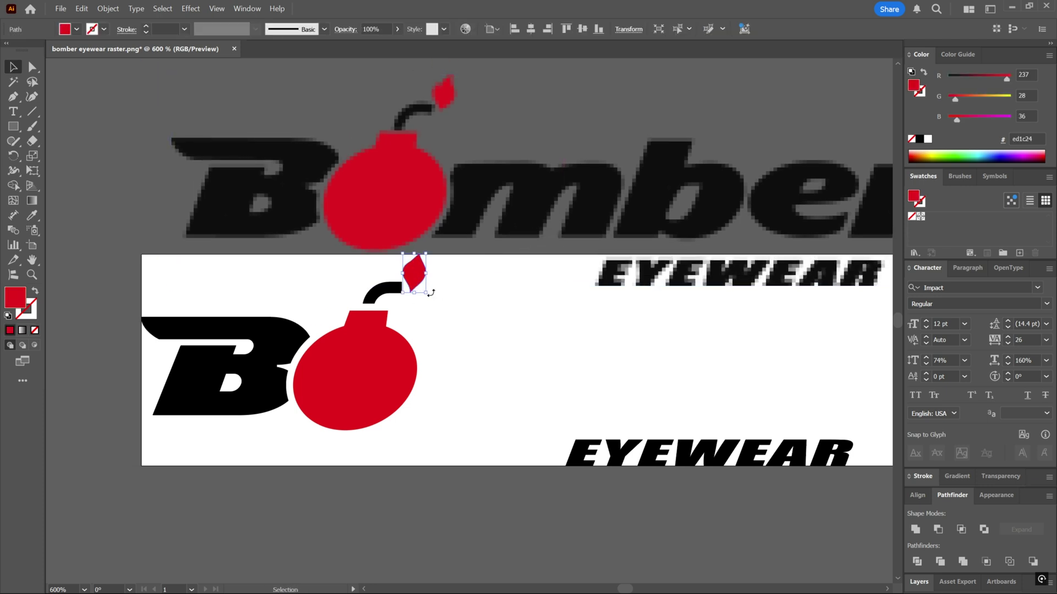
{"action": "left_click", "coordinate": [391, 369], "text": "shift"}
{"action": "key", "text": "i"}
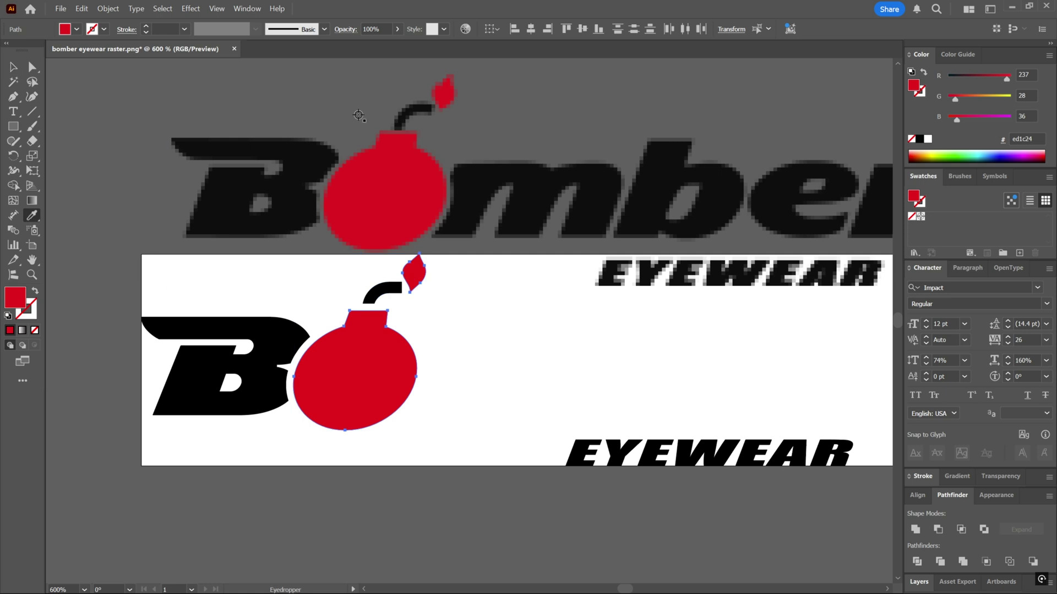
{"action": "left_click", "coordinate": [391, 193]}
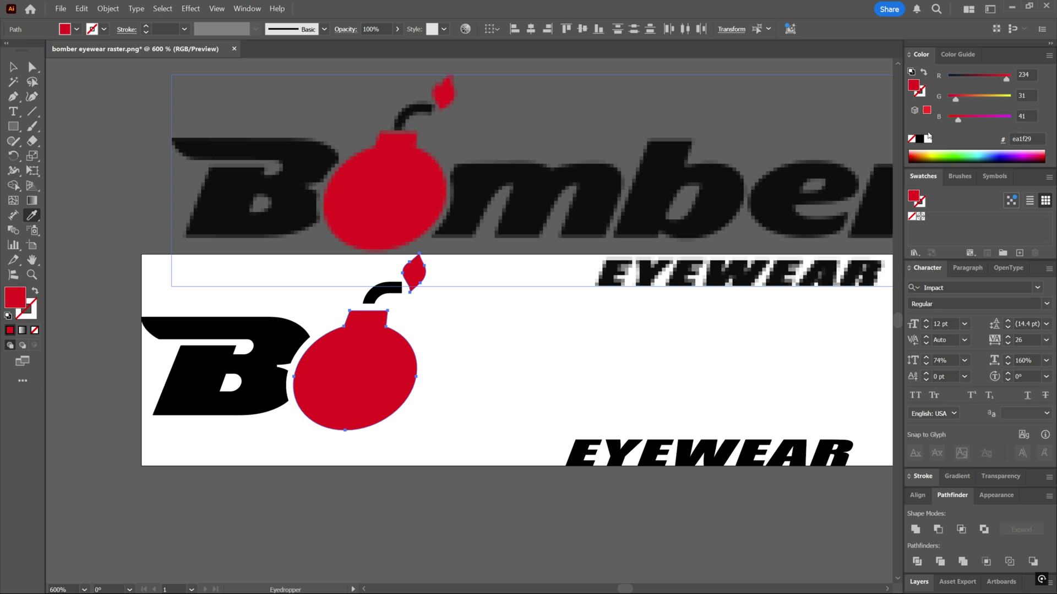
{"action": "key", "text": "v"}
{"action": "left_click", "coordinate": [511, 323]}
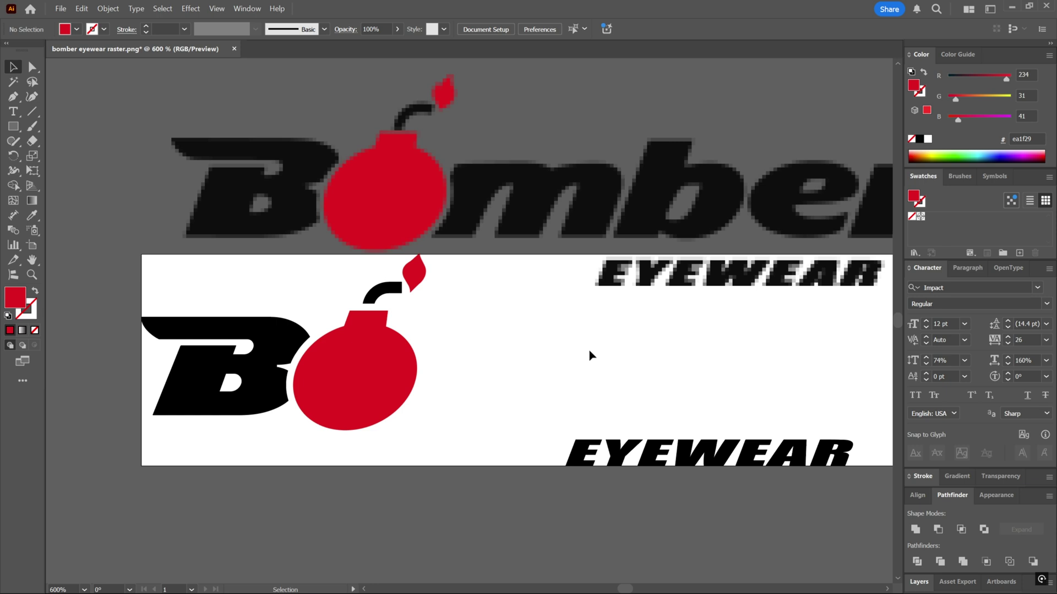
Nudge the raster image slightly and switch the document color mode back to CMYK.
{"action": "mouse_move", "coordinate": [544, 200]}
{"action": "left_mouse_down"}
{"action": "mouse_move", "coordinate": [520, 212]}
{"action": "mouse_move", "coordinate": [540, 204]}
{"action": "left_mouse_up"}
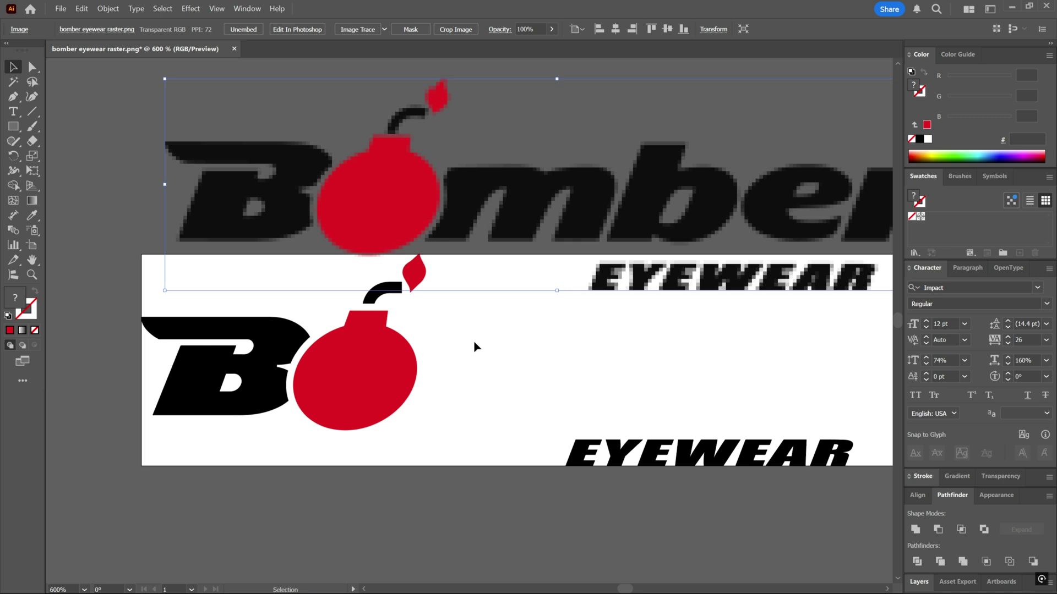
{"action": "left_click", "coordinate": [61, 9]}
{"action": "left_click", "coordinate": [204, 249]}
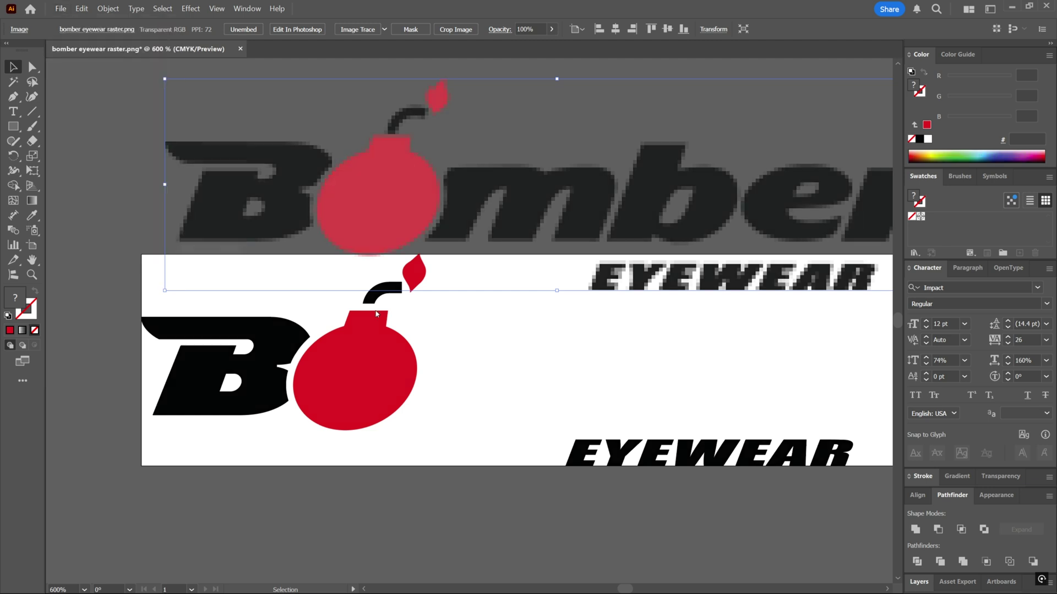
Resample the raster bomb's CMYK-mode red (#de444b) onto the vector bomb body with the Eyedropper.
{"action": "left_click", "coordinate": [402, 374]}
{"action": "key", "text": "i"}
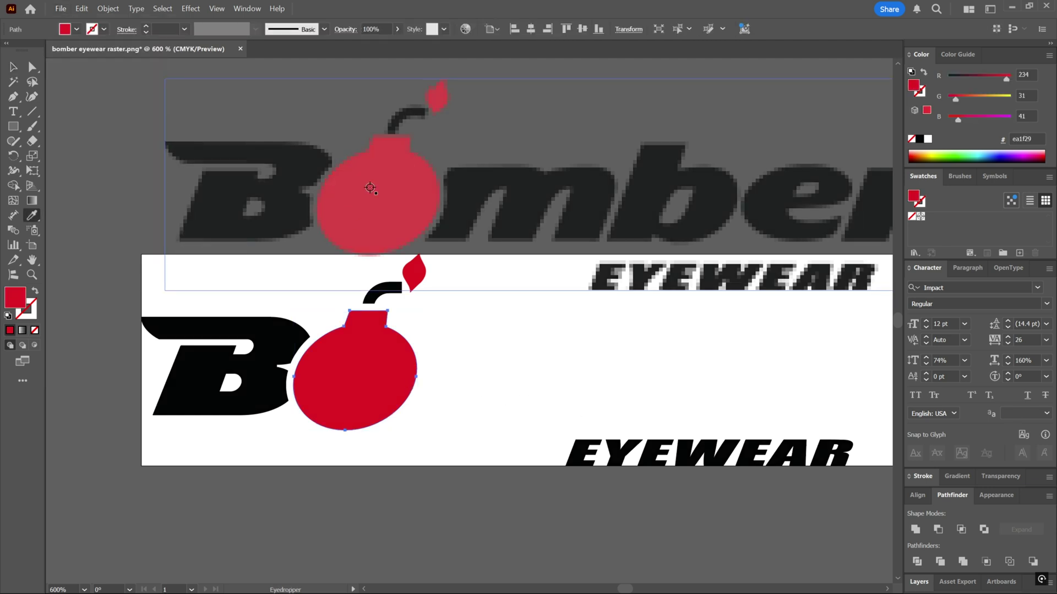
{"action": "left_click", "coordinate": [366, 196]}
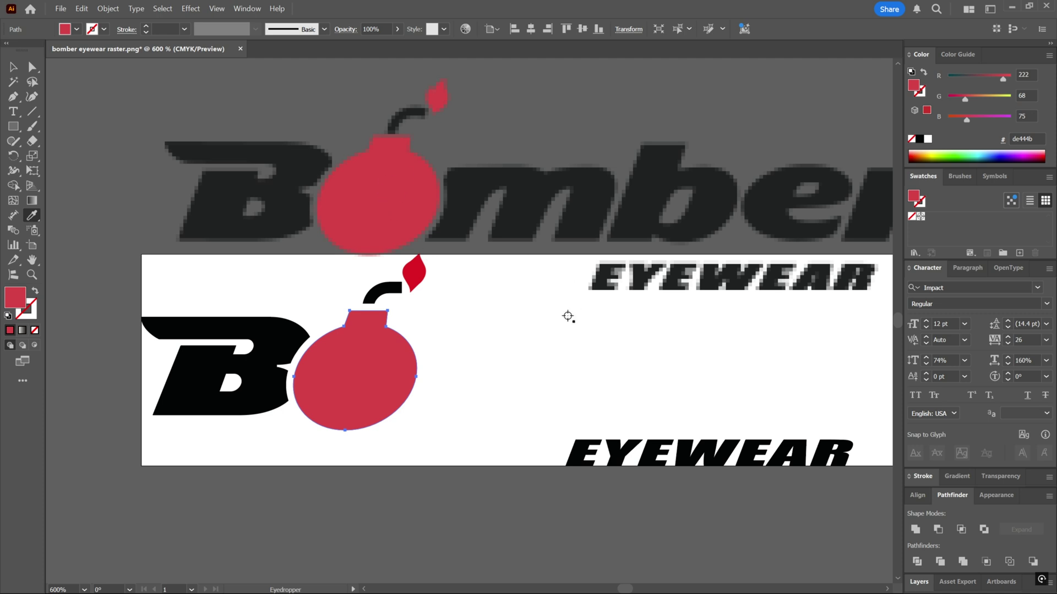
Switch the color sliders to CMYK and set the bomb body's fill to C 0, M 100, Y 100, K 0.
{"action": "left_click", "coordinate": [1049, 55]}
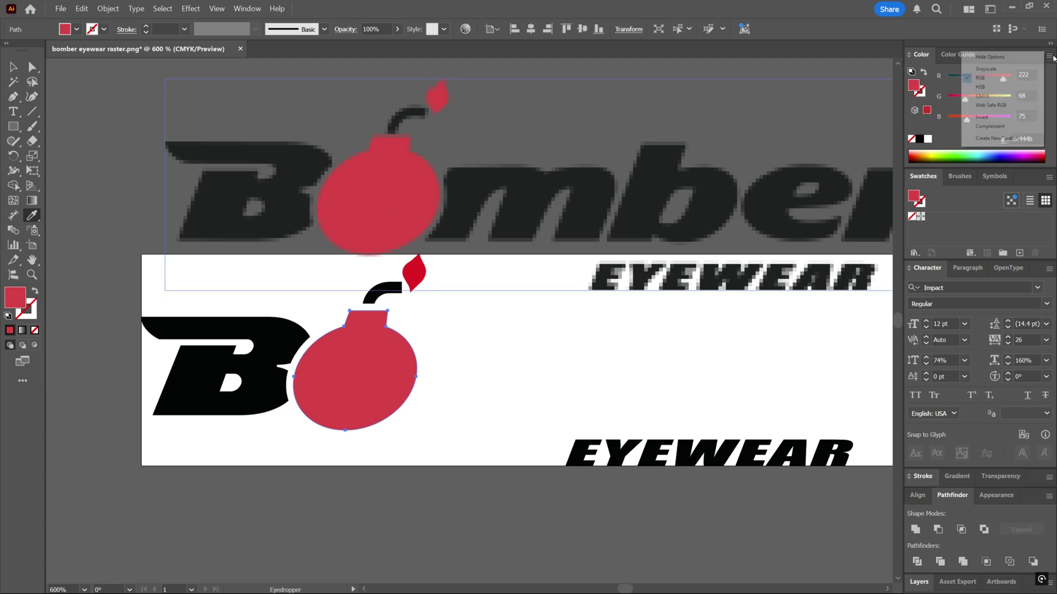
{"action": "left_click", "coordinate": [987, 97]}
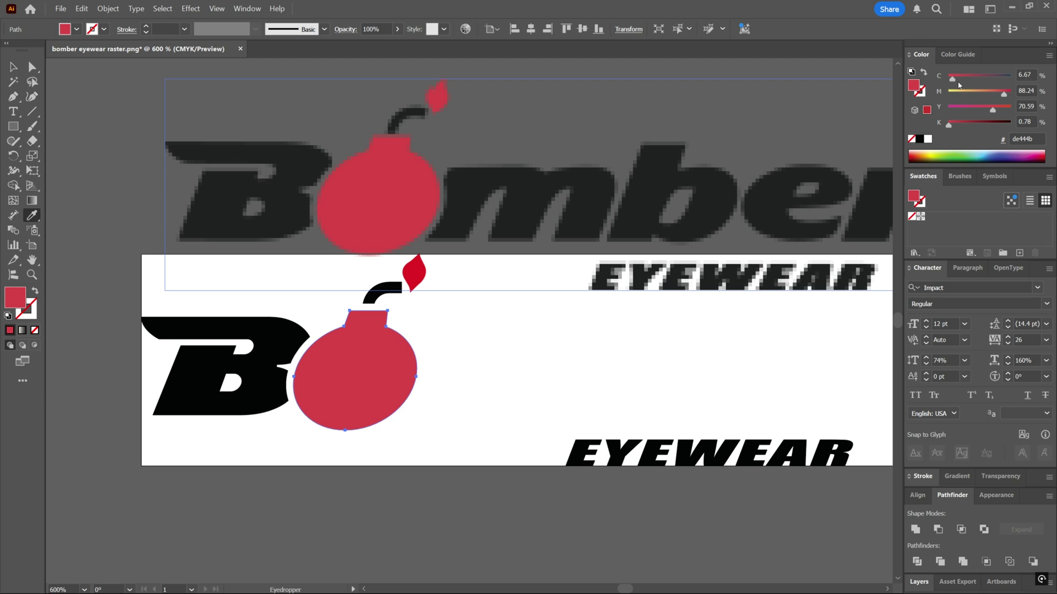
{"action": "left_click_drag", "start_coordinate": [953, 81], "coordinate": [946, 80]}
{"action": "left_click_drag", "start_coordinate": [1004, 95], "coordinate": [1017, 95]}
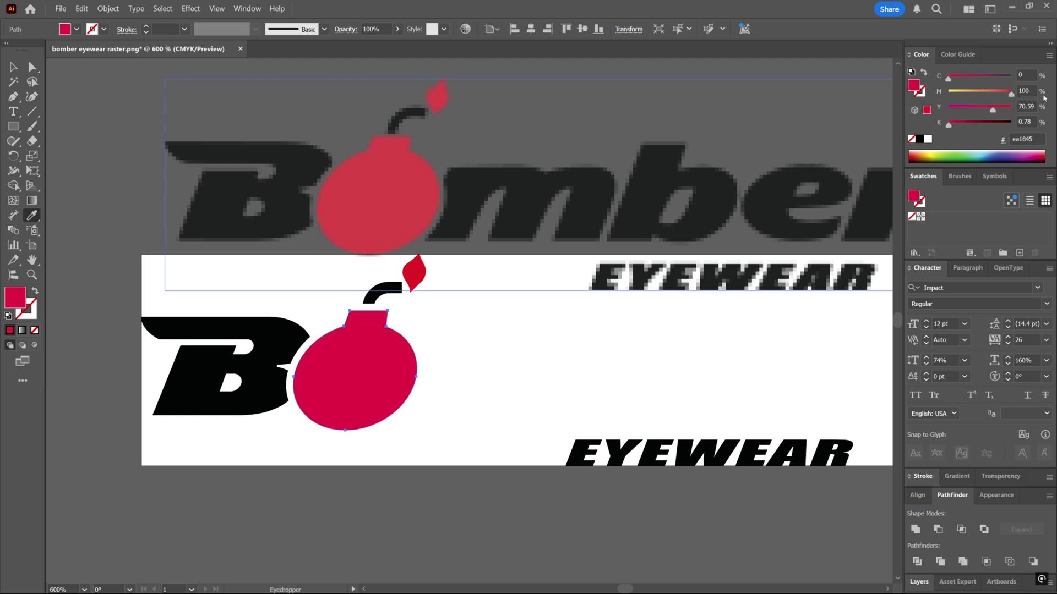
{"action": "left_click_drag", "start_coordinate": [993, 111], "coordinate": [1019, 110]}
{"action": "left_click", "coordinate": [1019, 108]}
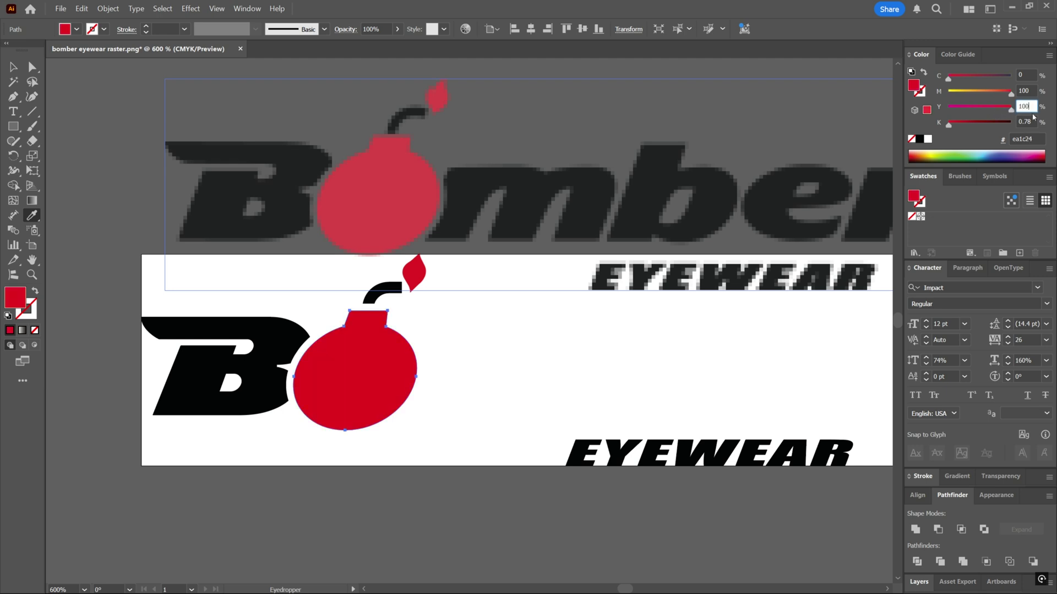
{"action": "key", "text": "shift+Down"}
{"action": "key", "text": "shift+Up"}
{"action": "left_click", "coordinate": [1025, 122]}
{"action": "type", "text": "0"}
{"action": "key", "text": "Return"}
{"action": "key", "text": "v"}
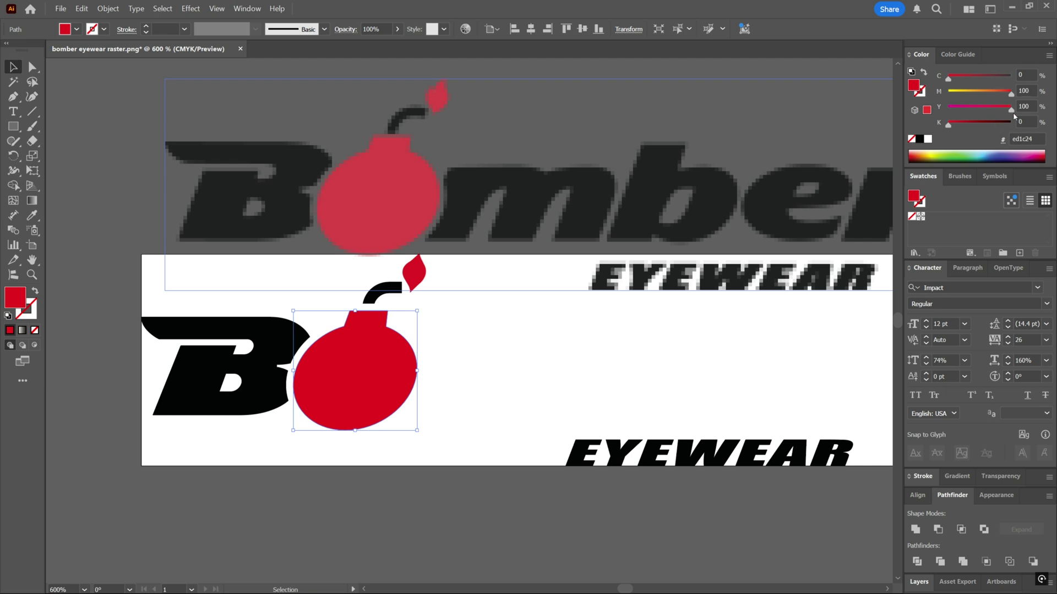
Apply the bomb body's red to the vector flame with the Eyedropper and deselect it.
{"action": "left_click", "coordinate": [414, 271]}
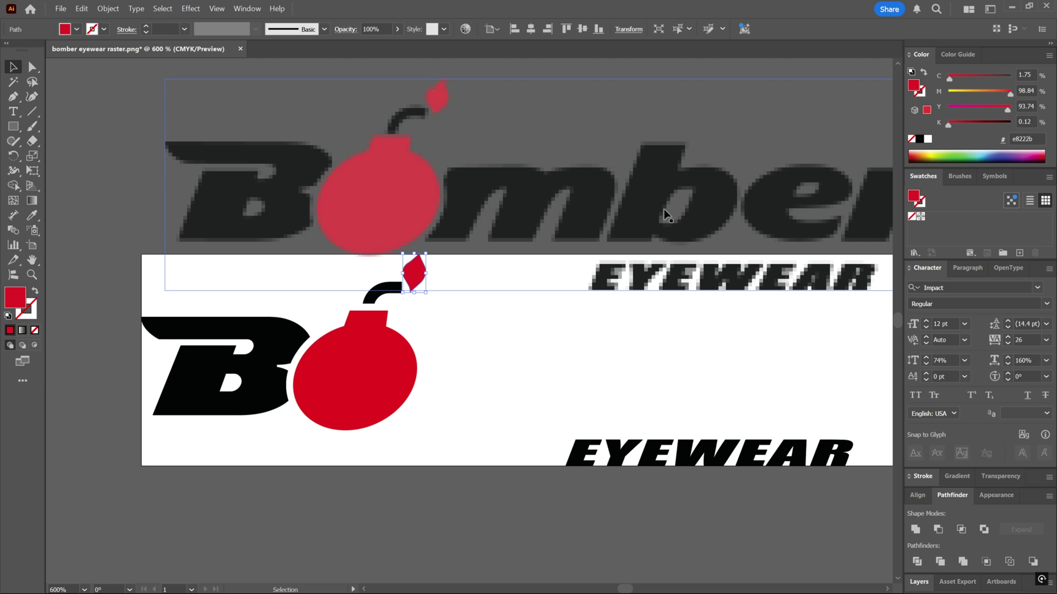
{"action": "key", "text": "i"}
{"action": "left_click", "coordinate": [370, 360]}
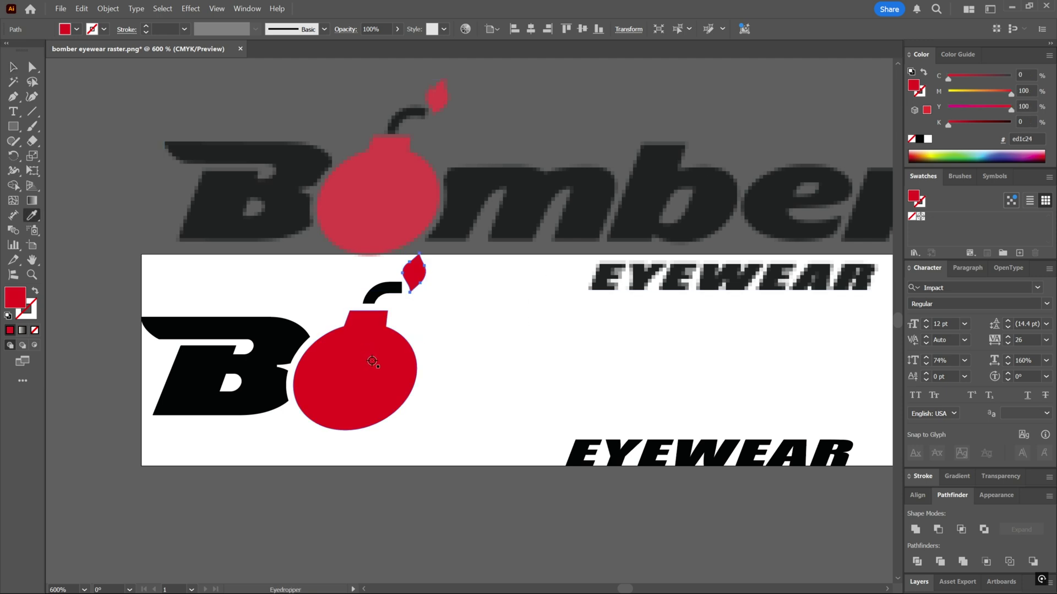
{"action": "key", "text": "c"}
{"action": "key", "text": "v"}
{"action": "left_click", "coordinate": [489, 367]}
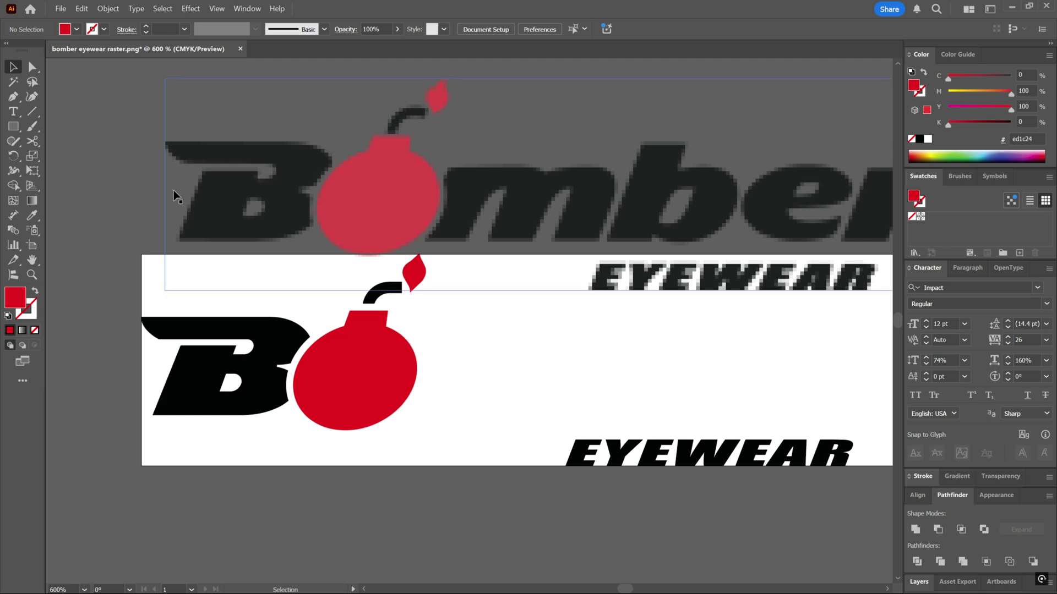
Draw a test square between the bomb and the EYEWEAR lettering and fill it with C 100, M 70, Y 0, K 0.
{"action": "left_click", "coordinate": [14, 126]}
{"action": "left_click_drag", "start_coordinate": [451, 366], "coordinate": [568, 482]}
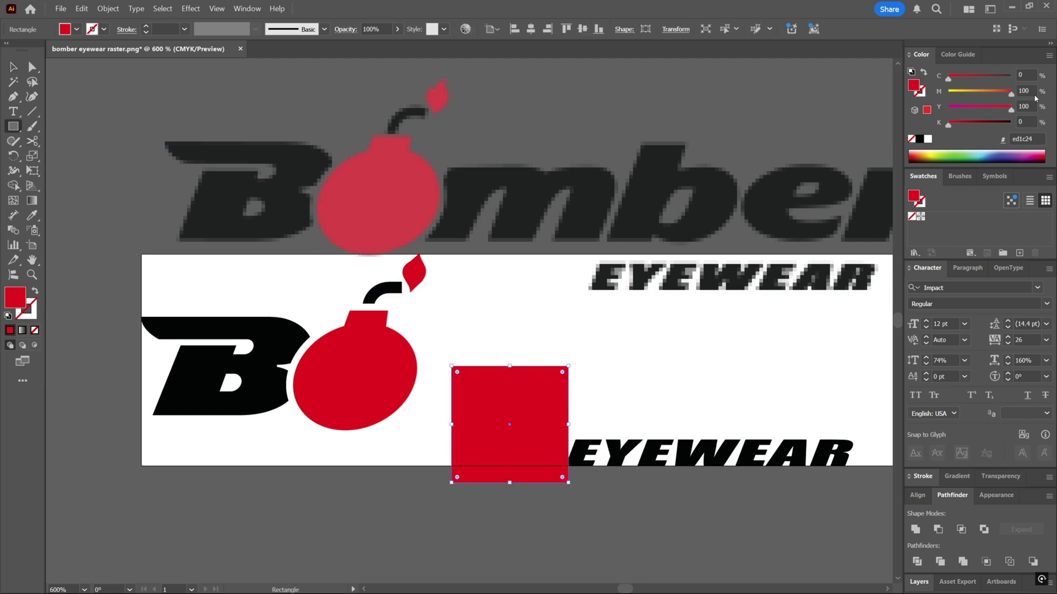
{"action": "left_click", "coordinate": [1024, 75]}
{"action": "type", "text": "100"}
{"action": "key", "text": "Tab"}
{"action": "type", "text": "70"}
{"action": "key", "text": "Tab"}
{"action": "type", "text": "0"}
{"action": "left_click", "coordinate": [754, 402]}
{"action": "left_click", "coordinate": [560, 321]}
{"action": "left_click", "coordinate": [10, 67]}
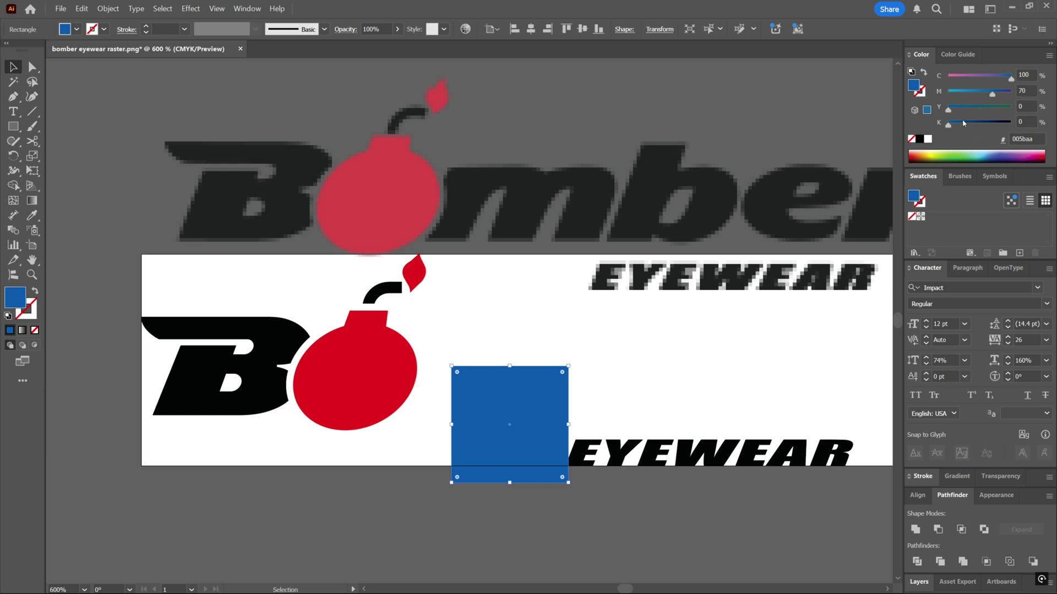
Darken the test square's blue fill to K 60 and set its magenta to 75.
{"action": "left_click", "coordinate": [1027, 122]}
{"action": "type", "text": "30"}
{"action": "key", "text": "Return"}
{"action": "type", "text": "60"}
{"action": "key", "text": "Return"}
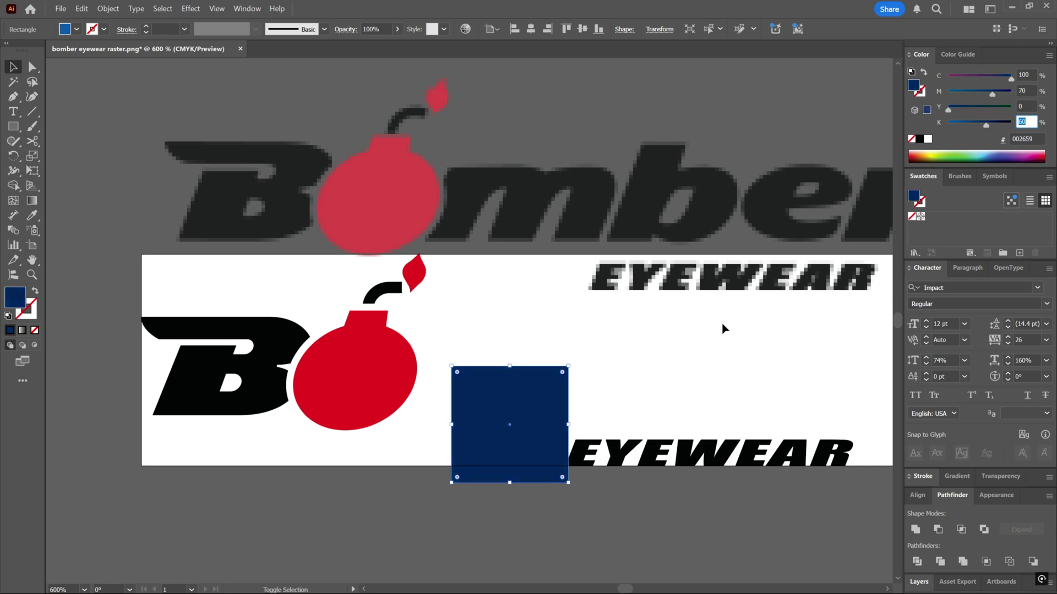
{"action": "left_click", "coordinate": [1027, 89]}
{"action": "type", "text": "76"}
{"action": "key", "text": "Return"}
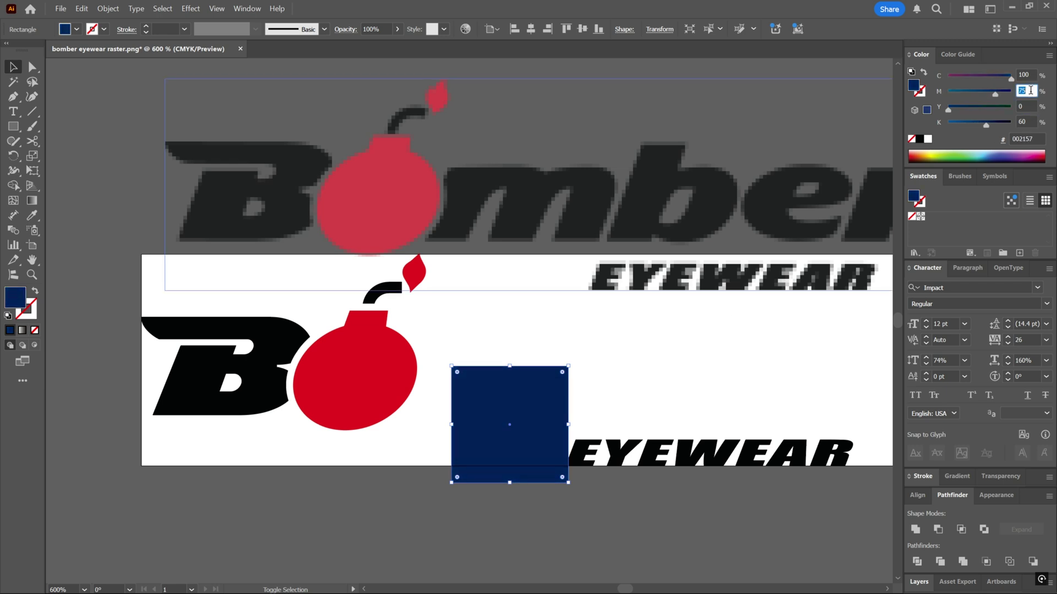
Change the test square's fill to M 100 and K 0 and move the square close beside the bomb.
{"action": "left_click", "coordinate": [503, 405]}
{"action": "left_click_drag", "start_coordinate": [995, 95], "coordinate": [945, 128]}
{"action": "key", "text": "ctrl+shift+a"}
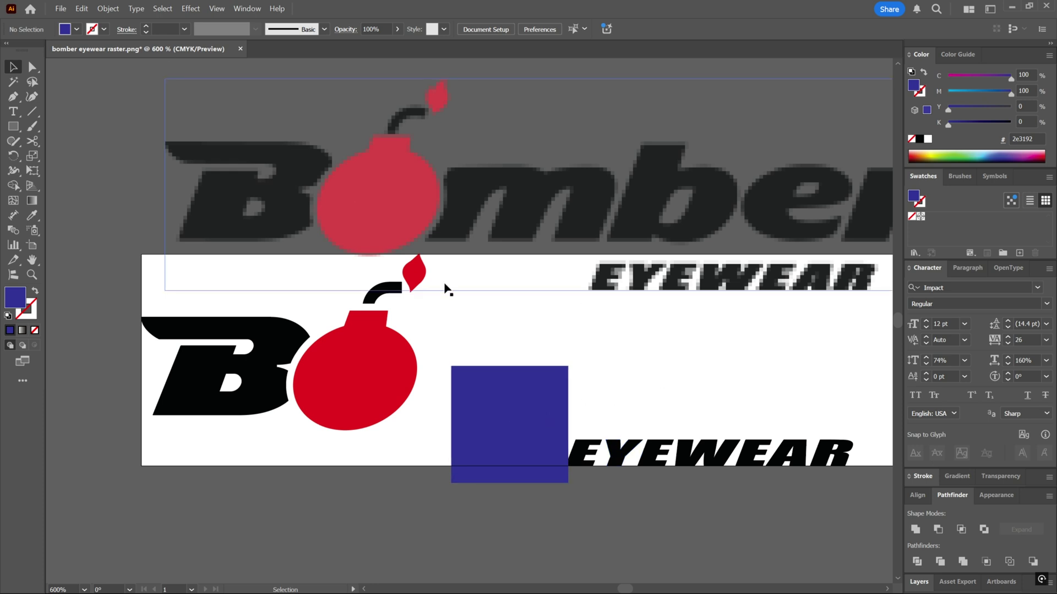
{"action": "left_click_drag", "start_coordinate": [526, 400], "coordinate": [543, 333]}
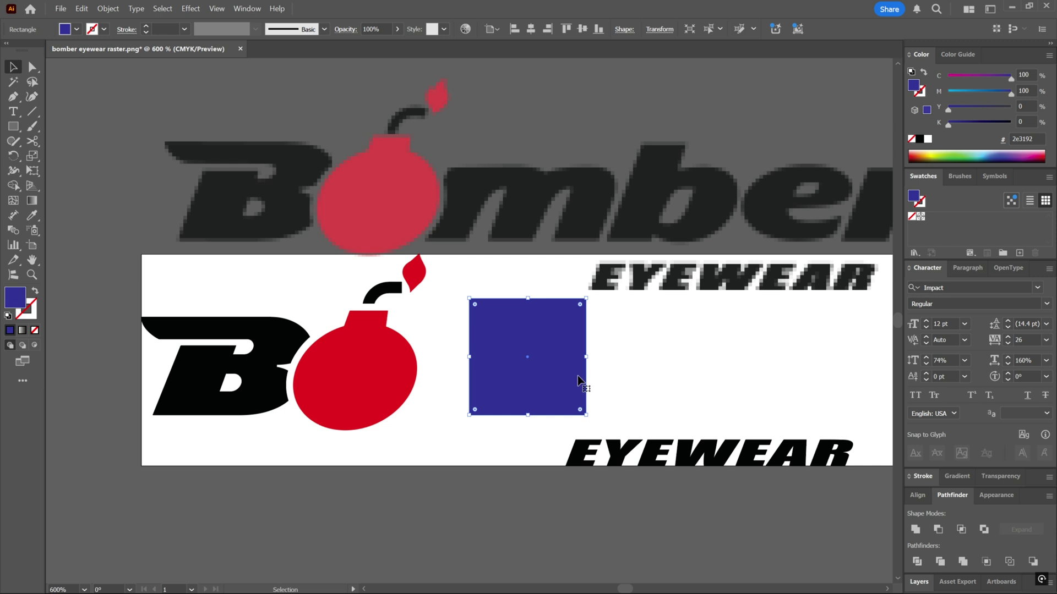
{"action": "left_click_drag", "start_coordinate": [576, 375], "coordinate": [544, 388]}
{"action": "left_click", "coordinate": [514, 448]}
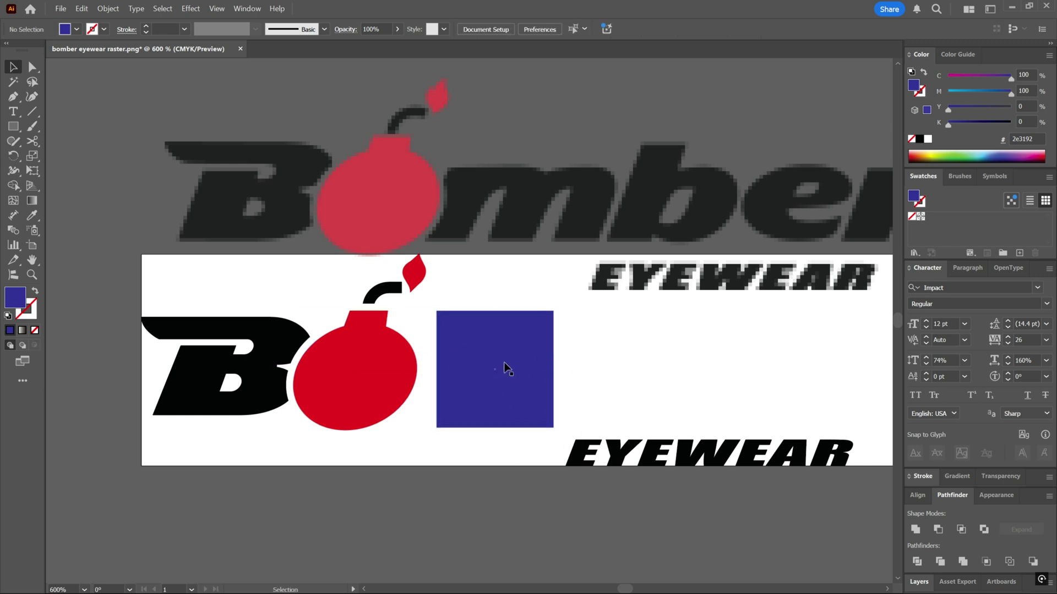
Set the test square's fill to M 75 and K 25, keeping C 100 and Y 0.
{"action": "double_click", "coordinate": [1025, 90]}
{"action": "type", "text": "75"}
{"action": "key", "text": "Tab"}
{"action": "key", "text": "Tab"}
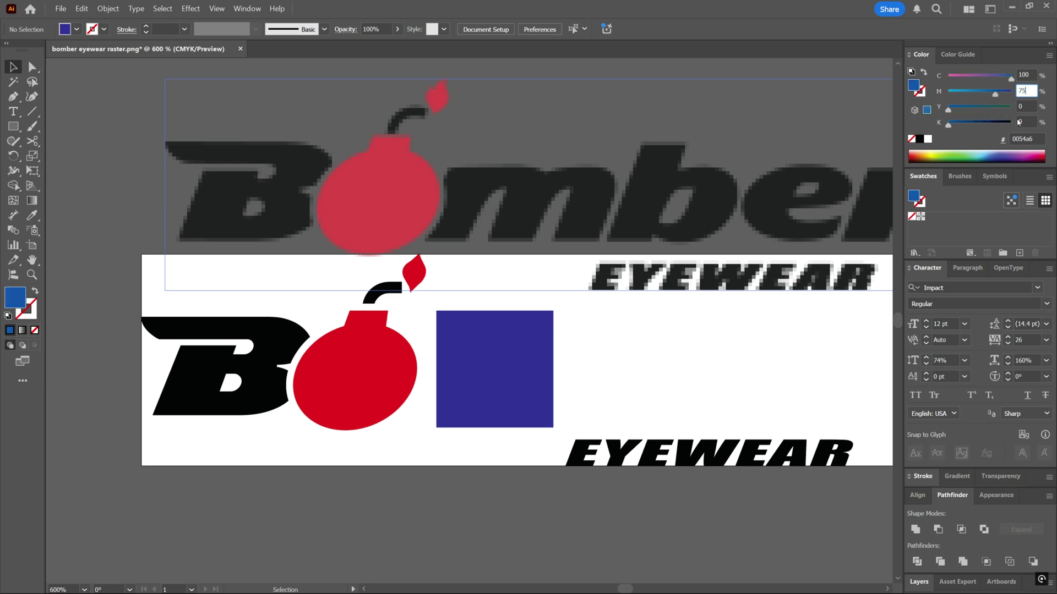
{"action": "type", "text": "25"}
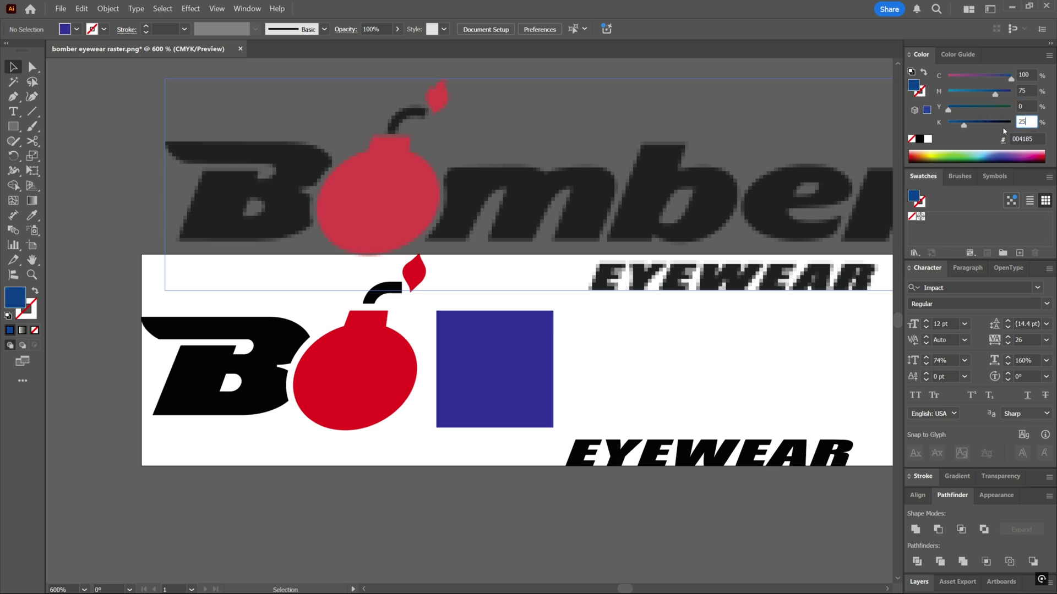
{"action": "left_click", "coordinate": [545, 374]}
{"action": "double_click", "coordinate": [1025, 90]}
{"action": "type", "text": "75"}
{"action": "key", "text": "Tab"}
{"action": "key", "text": "Tab"}
{"action": "type", "text": "25"}
{"action": "key", "text": "Tab"}
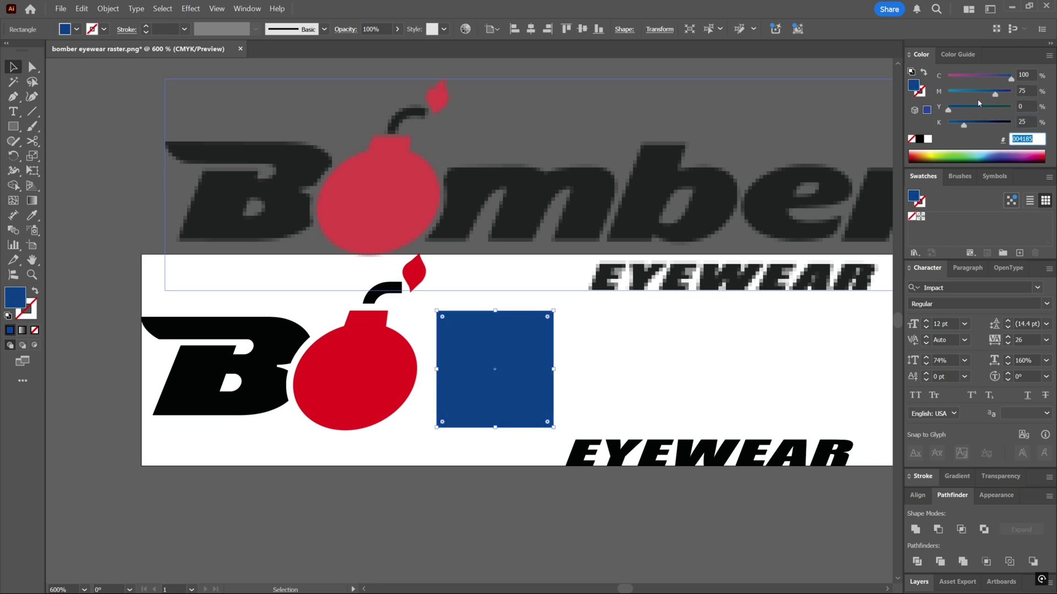
Deepen the test square's blue to K 50 and deselect it.
{"action": "key", "text": "shift+Tab"}
{"action": "type", "text": "50"}
{"action": "key", "text": "Tab"}
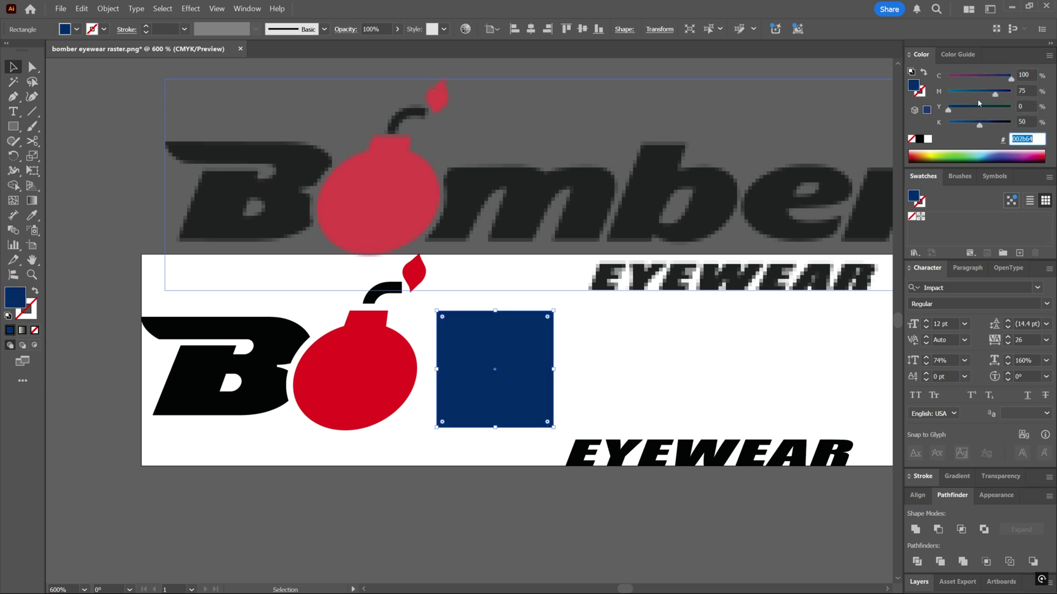
{"action": "left_click", "coordinate": [676, 390]}
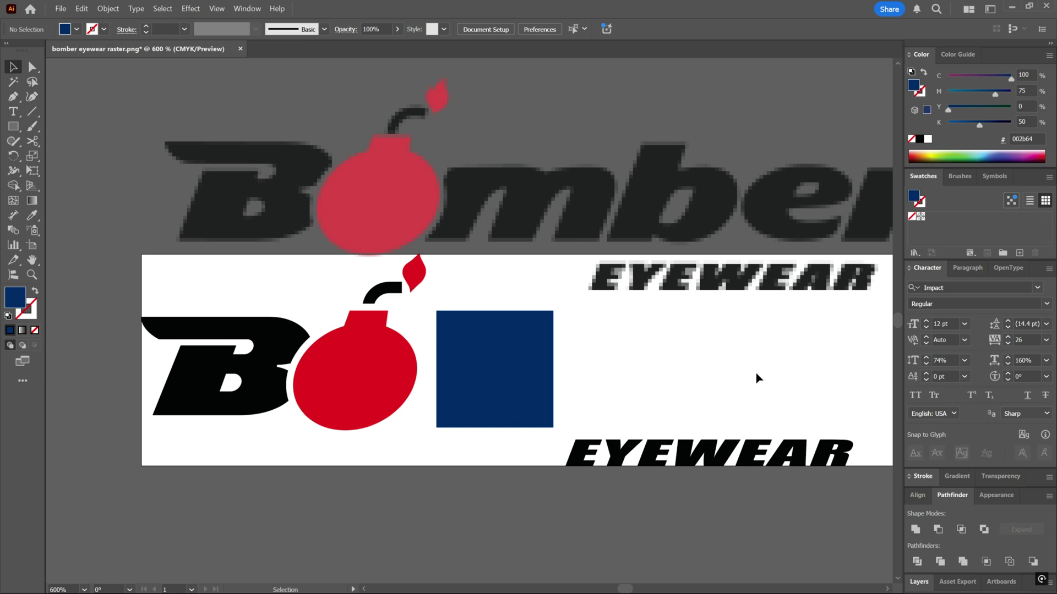
Delete the pixelated raster logo above the vector artwork.
{"action": "scroll", "coordinate": [688, 373], "scroll_direction": "down", "scroll_amount": 1}
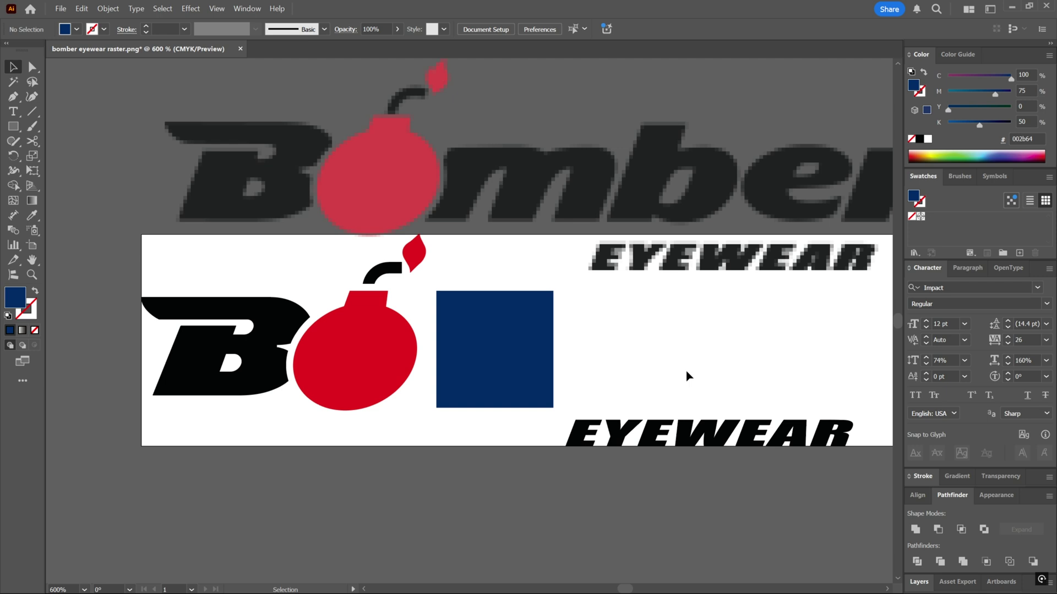
{"action": "scroll", "coordinate": [688, 376], "scroll_direction": "right", "scroll_amount": 2}
{"action": "scroll", "coordinate": [688, 376], "scroll_direction": "left", "scroll_amount": 1}
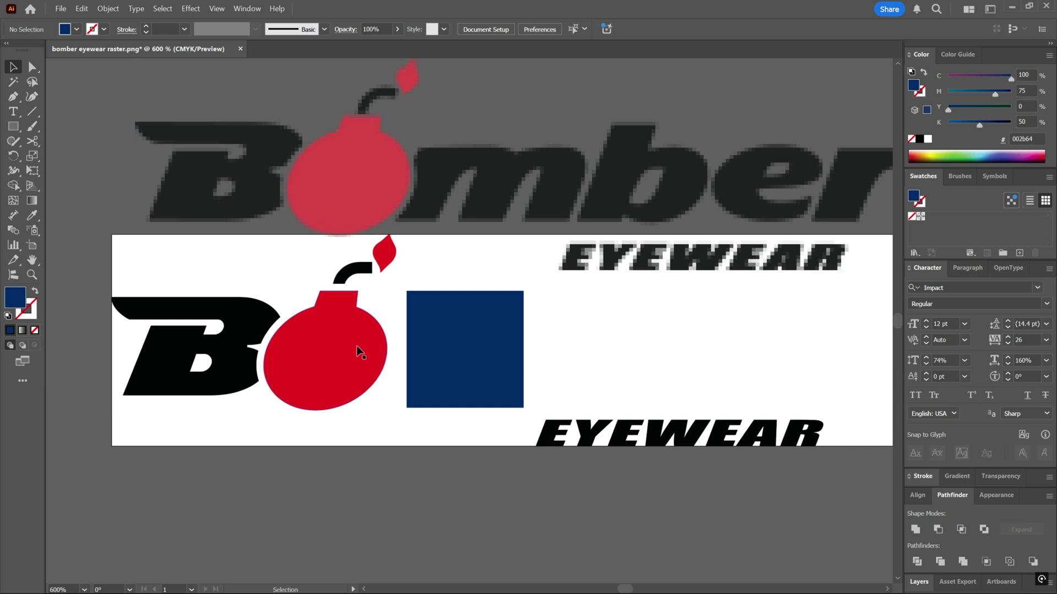
{"action": "left_click_drag", "start_coordinate": [471, 191], "coordinate": [476, 154]}
{"action": "key", "text": "Delete"}
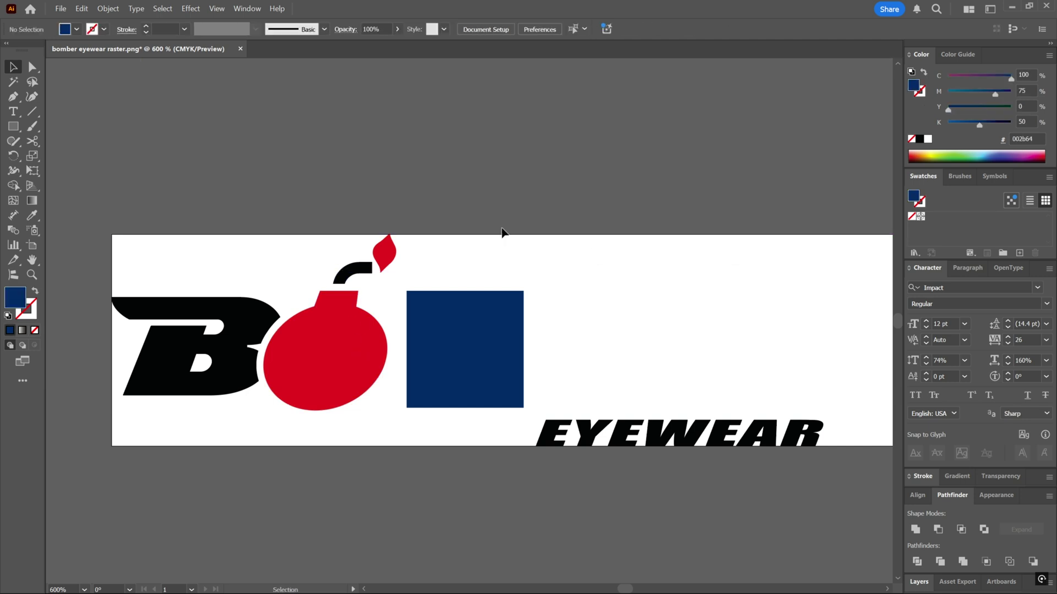
Delete the blue test square beside the bomb.
{"action": "left_click", "coordinate": [484, 367]}
{"action": "key", "text": "Delete"}
{"action": "key", "text": "backslash"}
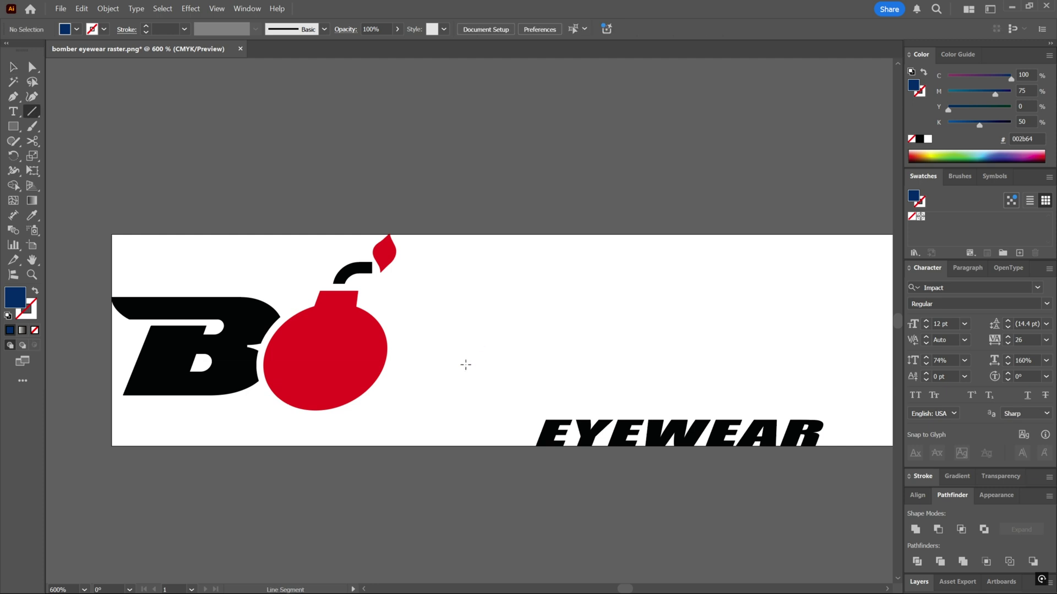
Review the file formats offered by Save As and leave without saving.
{"action": "key", "text": "ctrl+shift+s"}
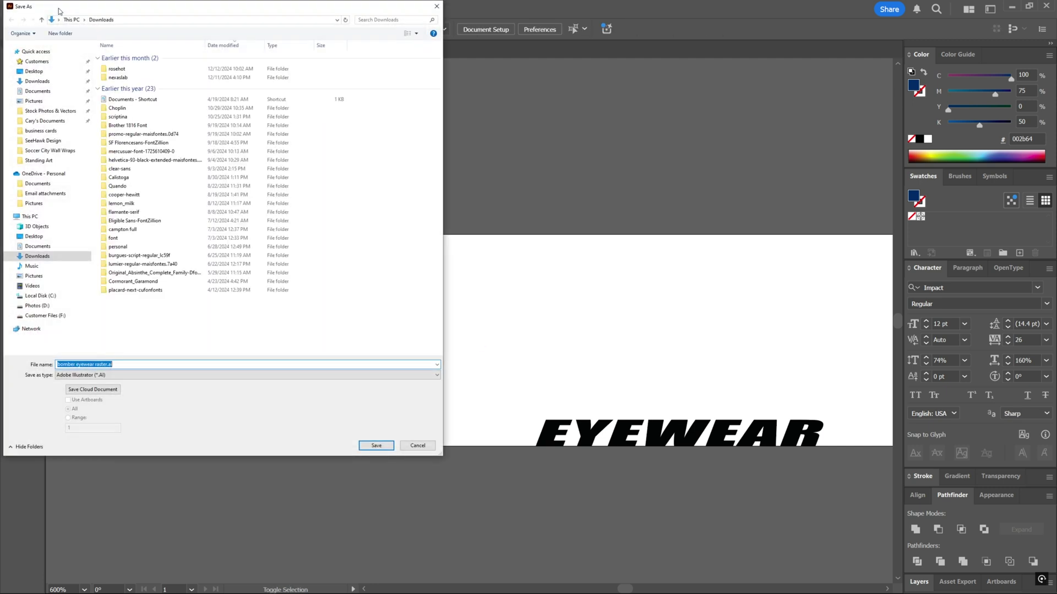
{"action": "left_click", "coordinate": [169, 377]}
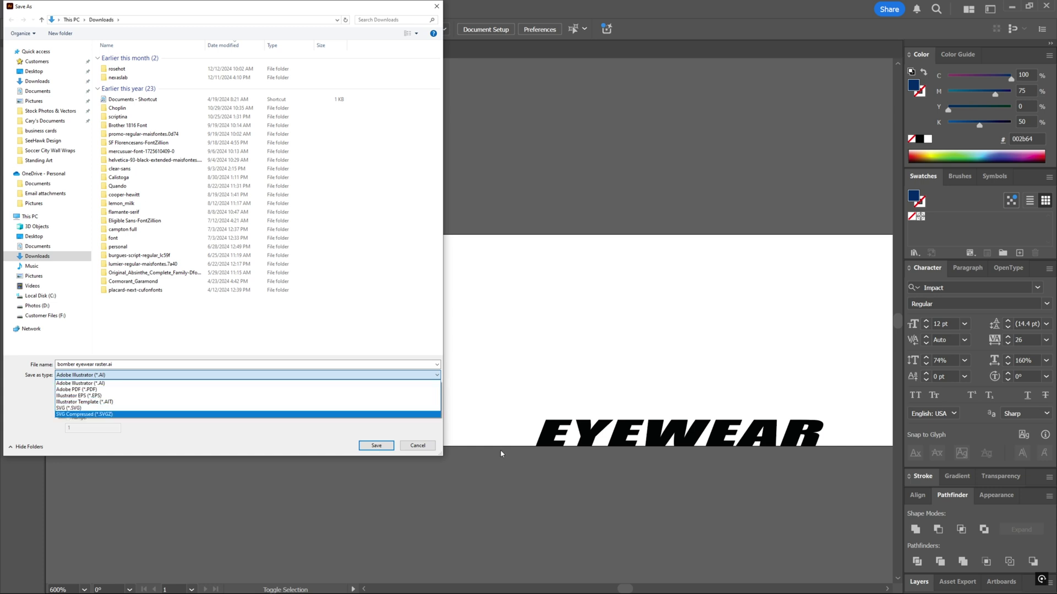
{"action": "key", "text": "Escape"}
{"action": "key", "text": "Escape"}
Start an Export for Screens and rename the artboard as BOMBER.
{"action": "left_click", "coordinate": [57, 9]}
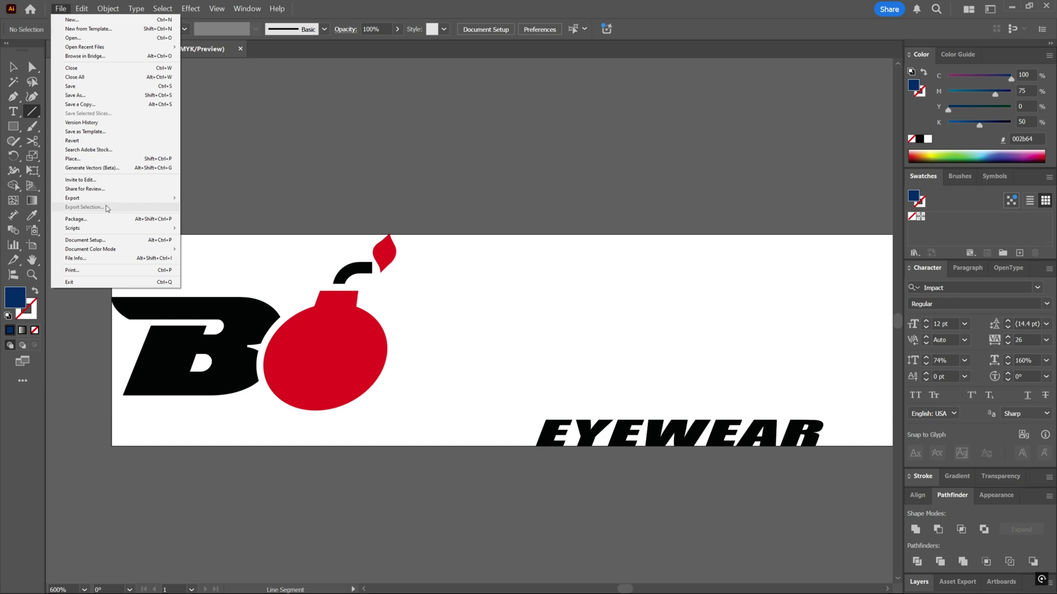
{"action": "mouse_move", "coordinate": [102, 198]}
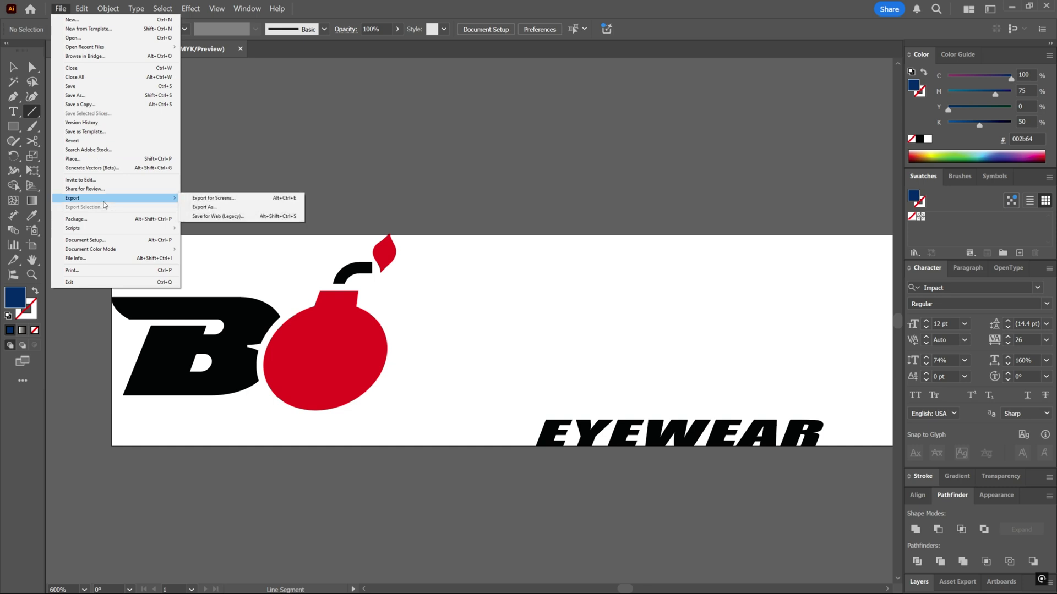
{"action": "left_click", "coordinate": [220, 200]}
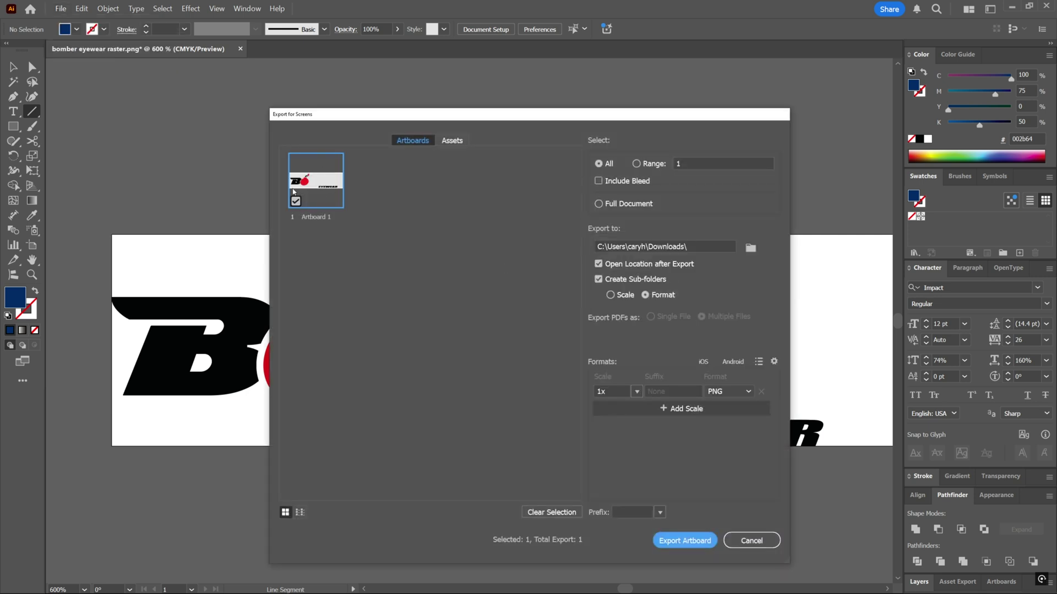
{"action": "double_click", "coordinate": [327, 216]}
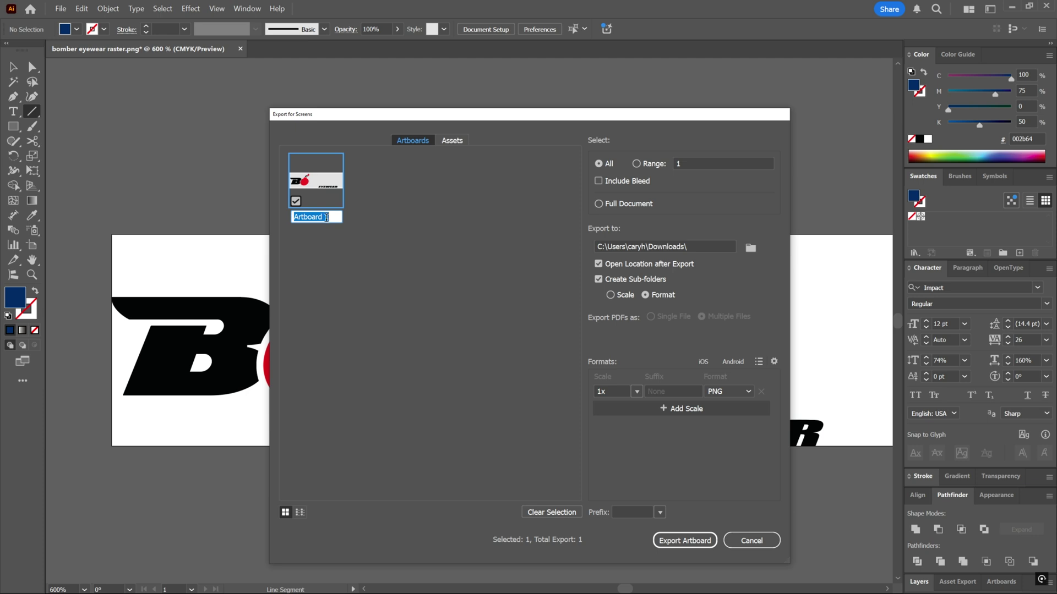
{"action": "type", "text": "BOMBER"}
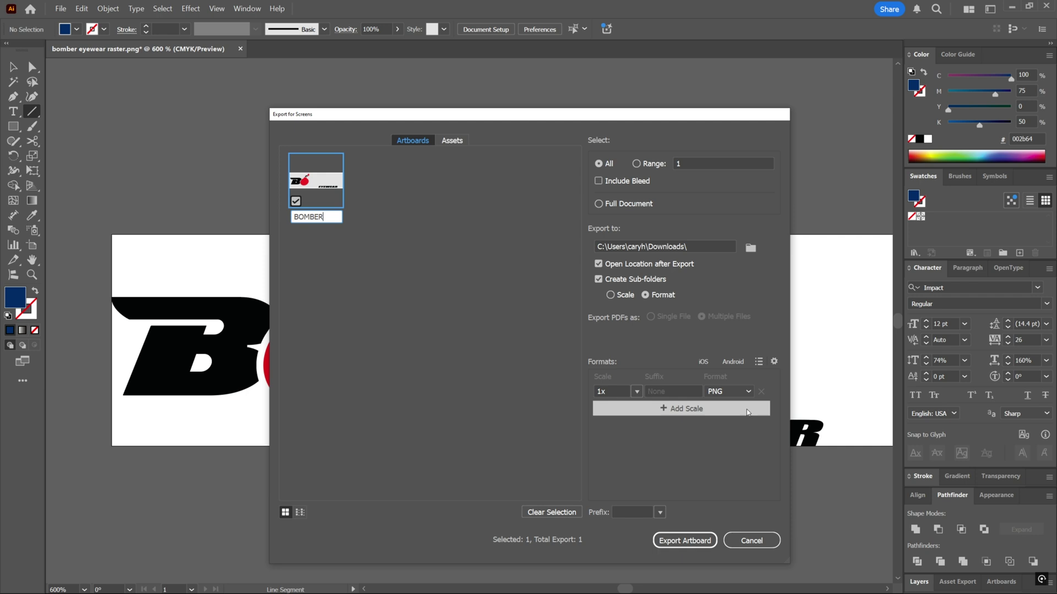
Add two more PNG export scales, setting the second to 4x and the third to 3x.
{"action": "left_click", "coordinate": [713, 417]}
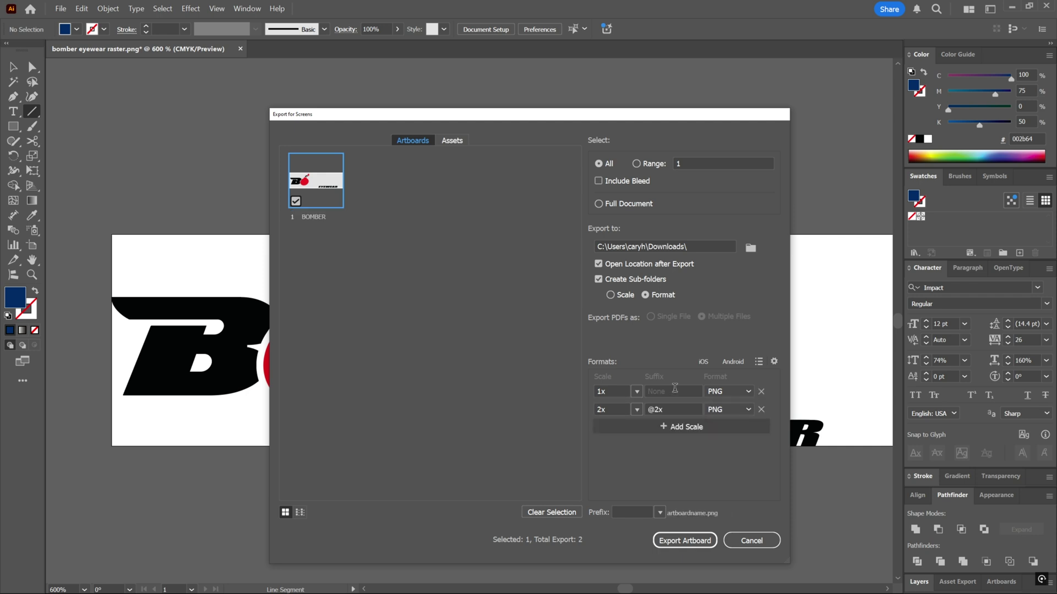
{"action": "left_click", "coordinate": [683, 428]}
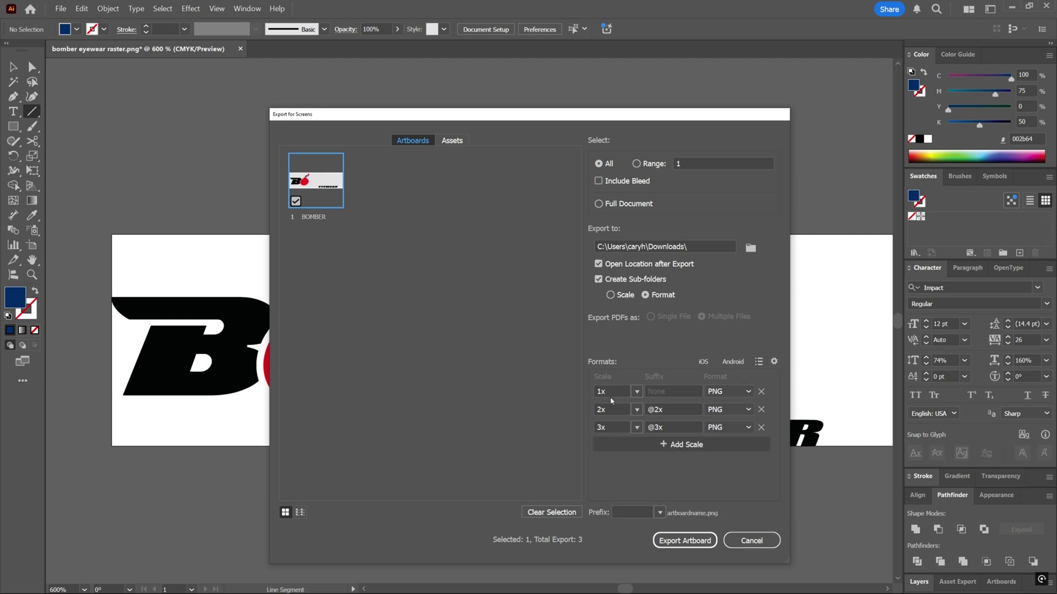
{"action": "left_click", "coordinate": [637, 391]}
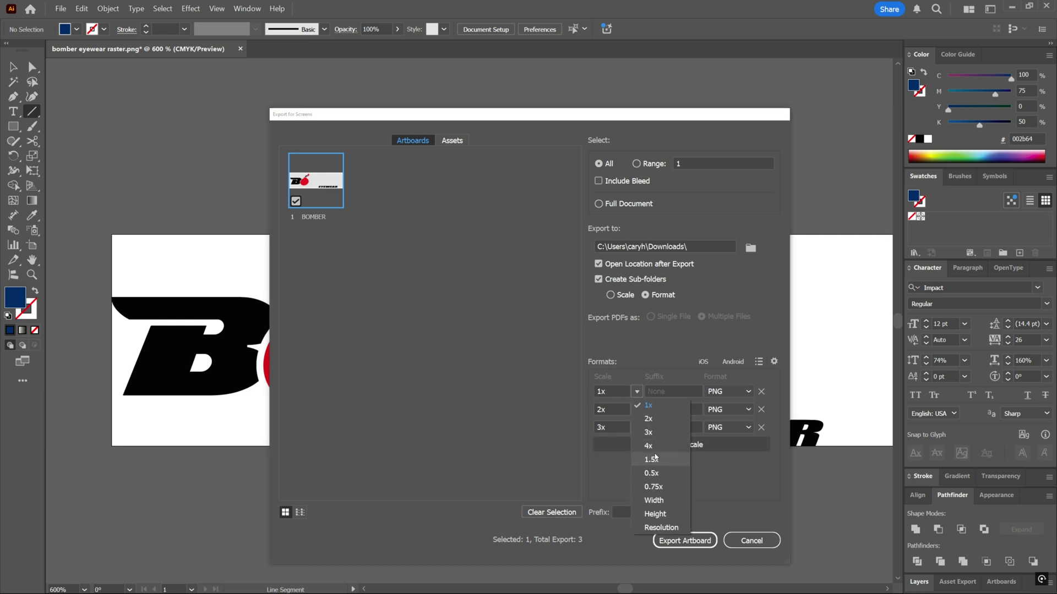
{"action": "left_click", "coordinate": [637, 410]}
{"action": "left_click", "coordinate": [638, 410]}
{"action": "left_click", "coordinate": [655, 464]}
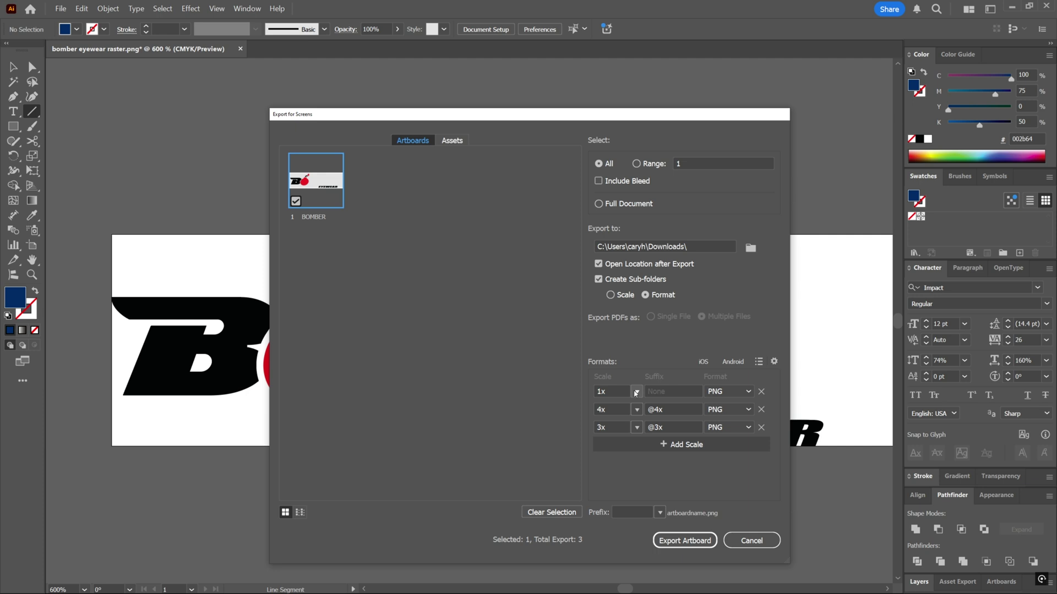
Replace the 3x PNG scale with a 4x export in JPG 100 format.
{"action": "left_click", "coordinate": [760, 428]}
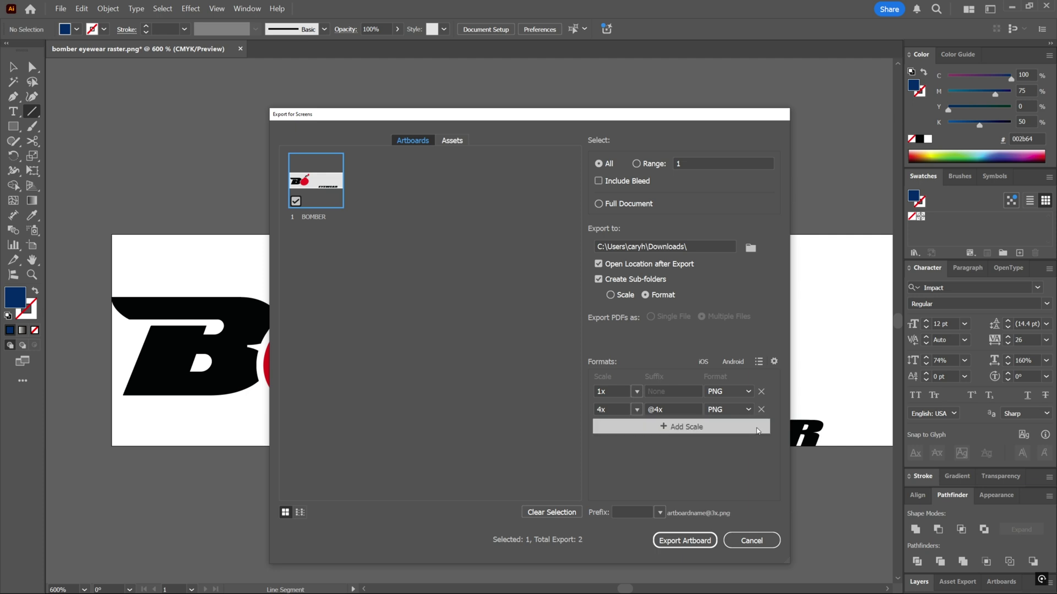
{"action": "left_click", "coordinate": [711, 431]}
{"action": "left_click", "coordinate": [748, 428]}
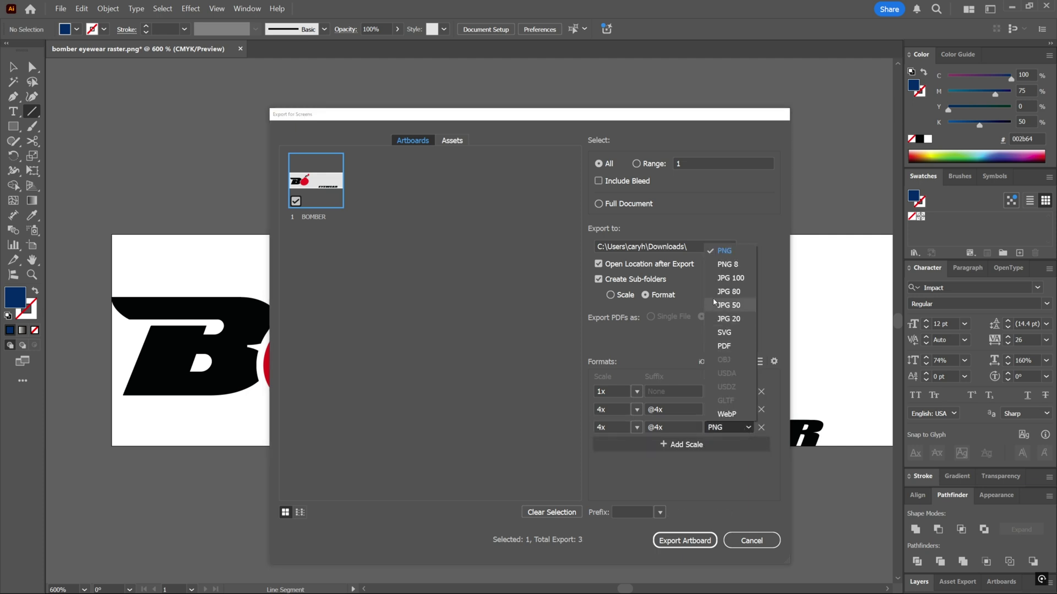
{"action": "left_click", "coordinate": [729, 278]}
{"action": "left_click", "coordinate": [736, 425]}
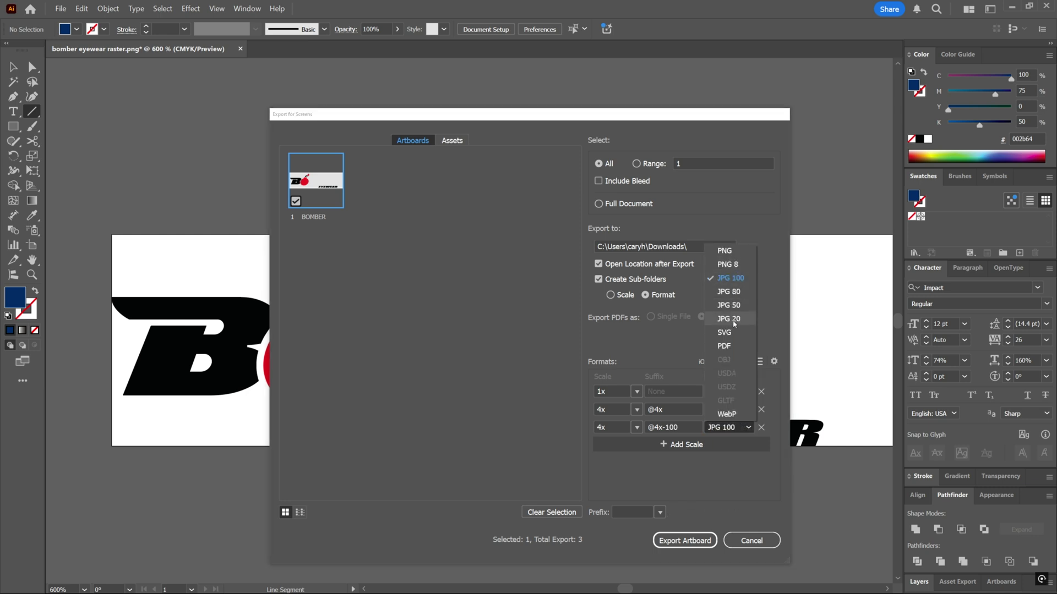
{"action": "left_click", "coordinate": [732, 281]}
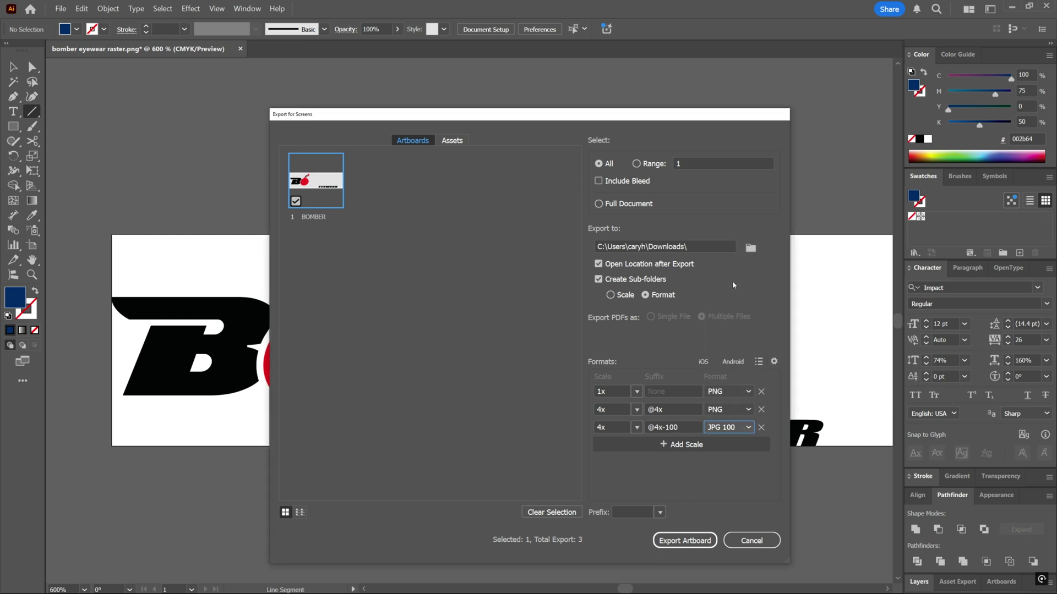
Add two more export formats for the artboard, one SVG and one PDF.
{"action": "left_click", "coordinate": [722, 446]}
{"action": "left_click", "coordinate": [728, 445]}
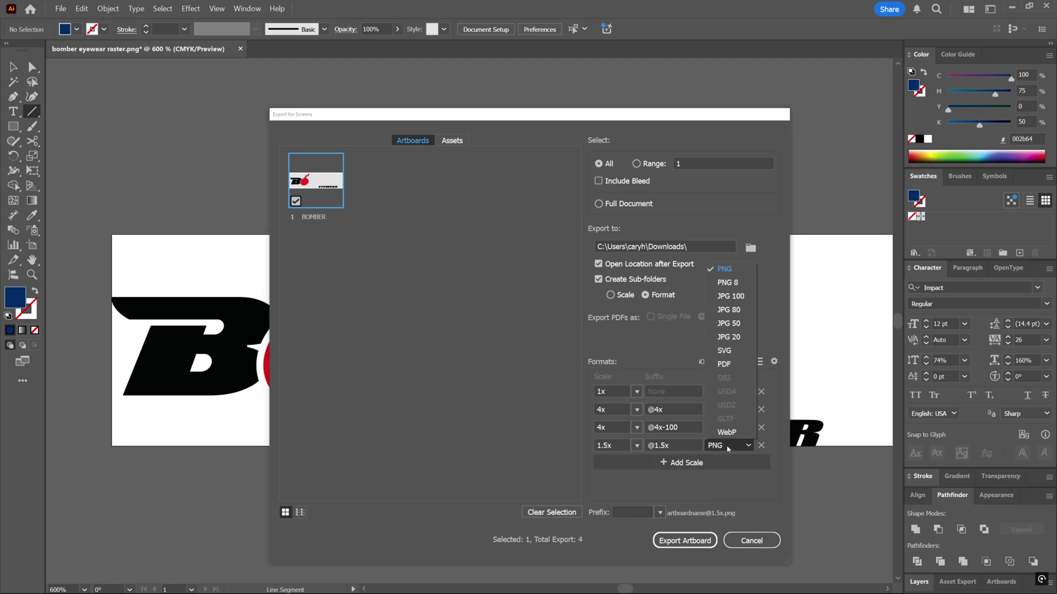
{"action": "left_click", "coordinate": [724, 351]}
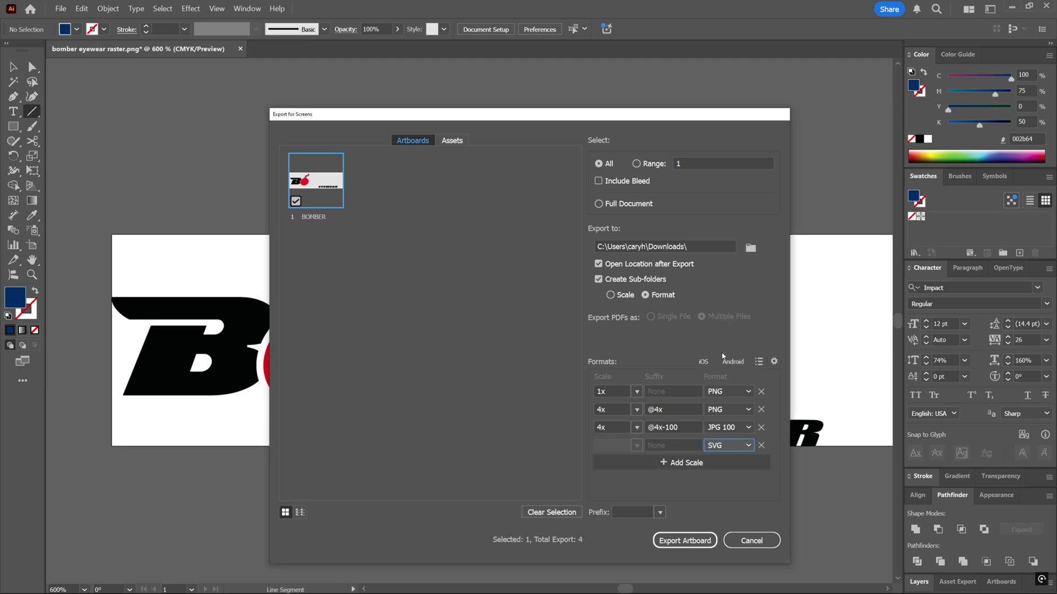
{"action": "left_click", "coordinate": [732, 461]}
{"action": "left_click", "coordinate": [732, 464]}
{"action": "left_click", "coordinate": [729, 413]}
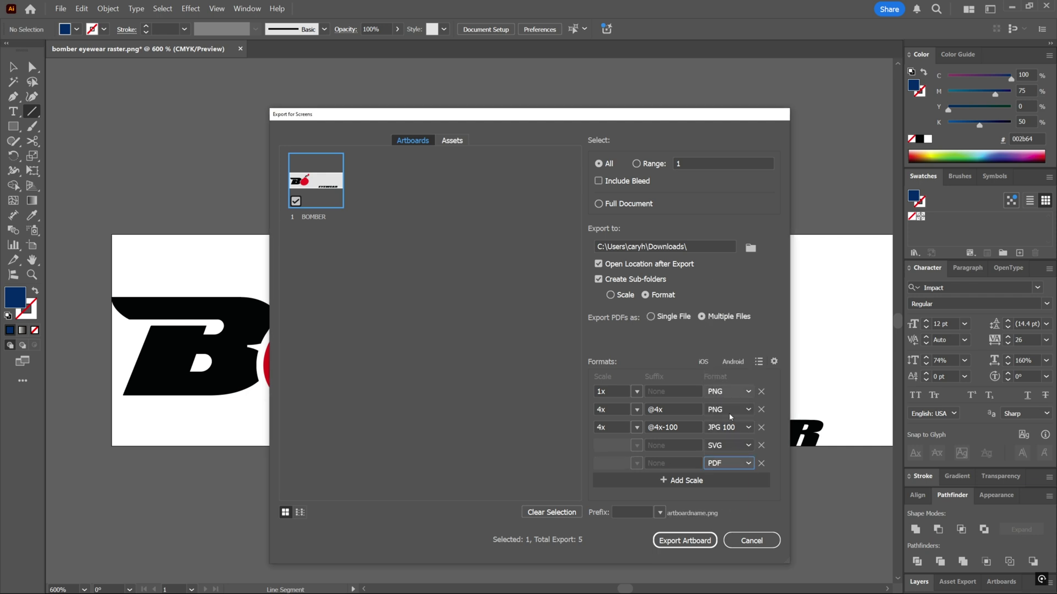
Add a WebP format at 0.75x and export the artboard in all listed formats to the Downloads folder.
{"action": "left_click", "coordinate": [728, 476]}
{"action": "left_click", "coordinate": [728, 473]}
{"action": "left_click", "coordinate": [728, 472]}
{"action": "scroll", "coordinate": [650, 453], "scroll_direction": "up", "scroll_amount": 1}
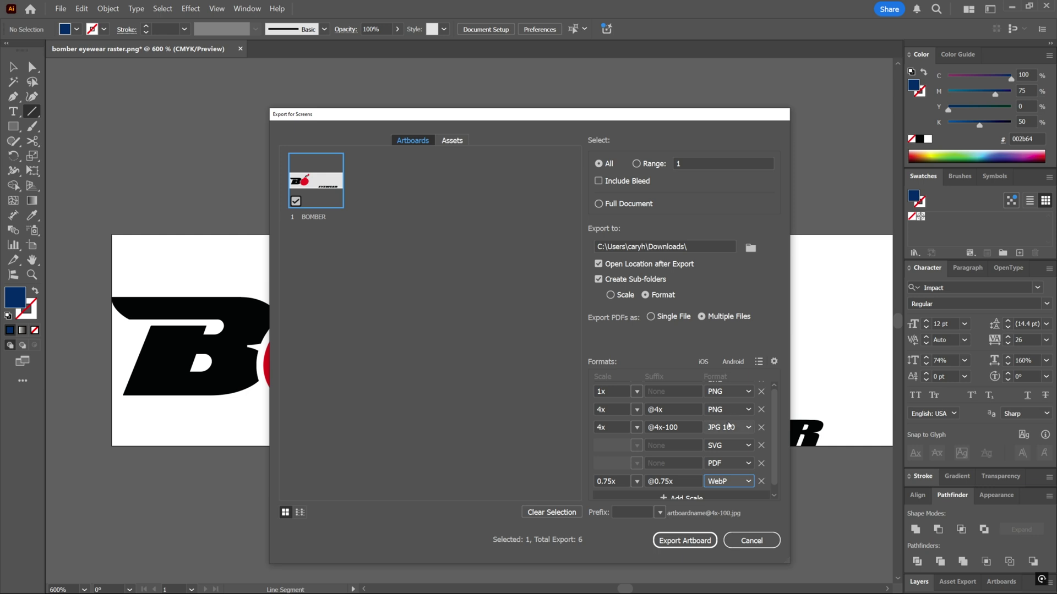
{"action": "scroll", "coordinate": [728, 424], "scroll_direction": "down", "scroll_amount": 1}
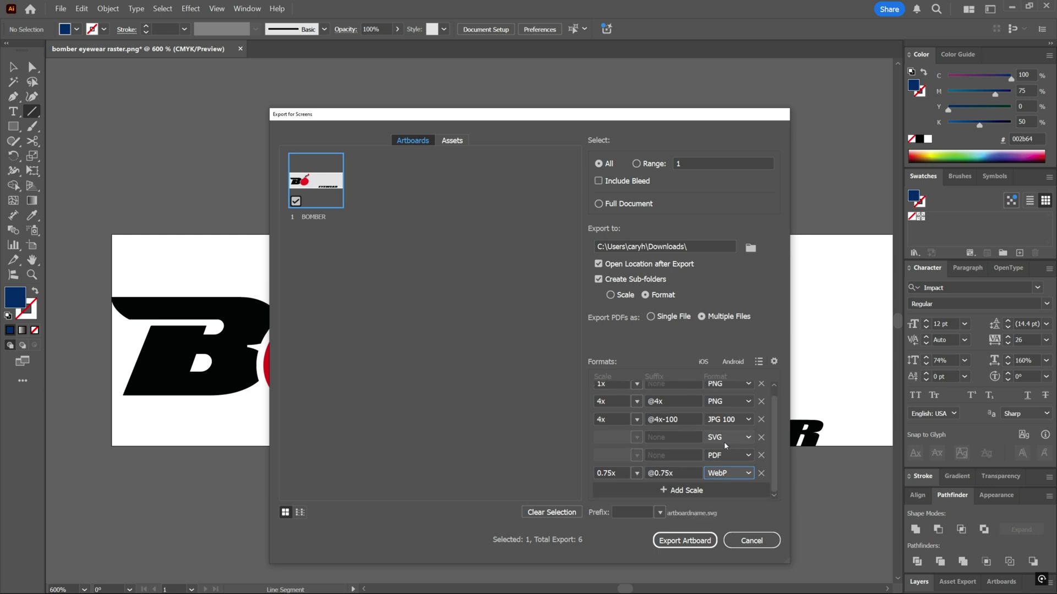
{"action": "left_click", "coordinate": [689, 543]}
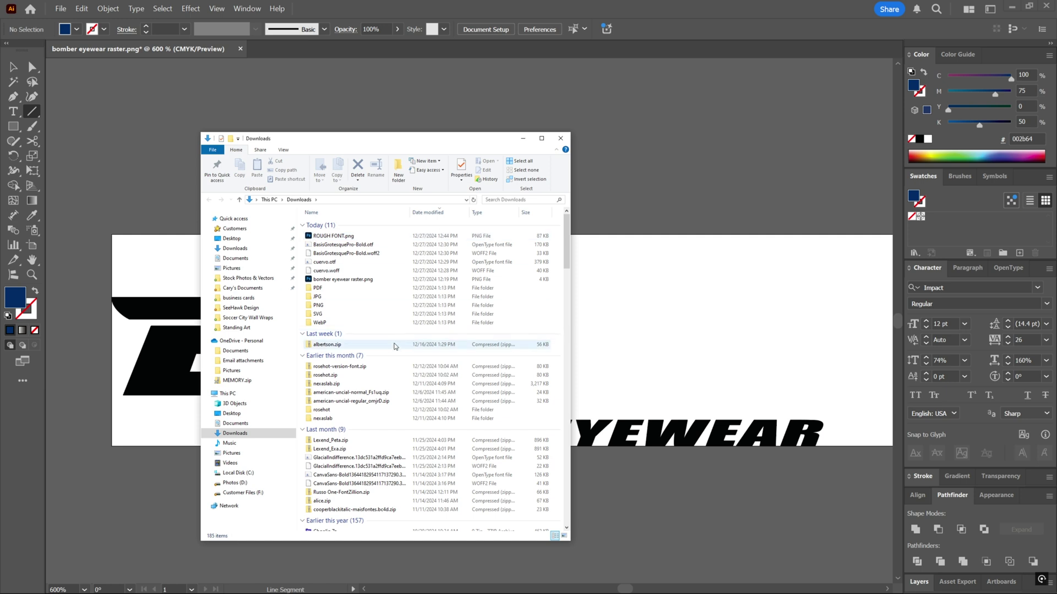
Compress the exported PDF, JPG, PNG, SVG and WebP folders into a single zip archive named LOGO FILES.
{"action": "right_click", "coordinate": [328, 291]}
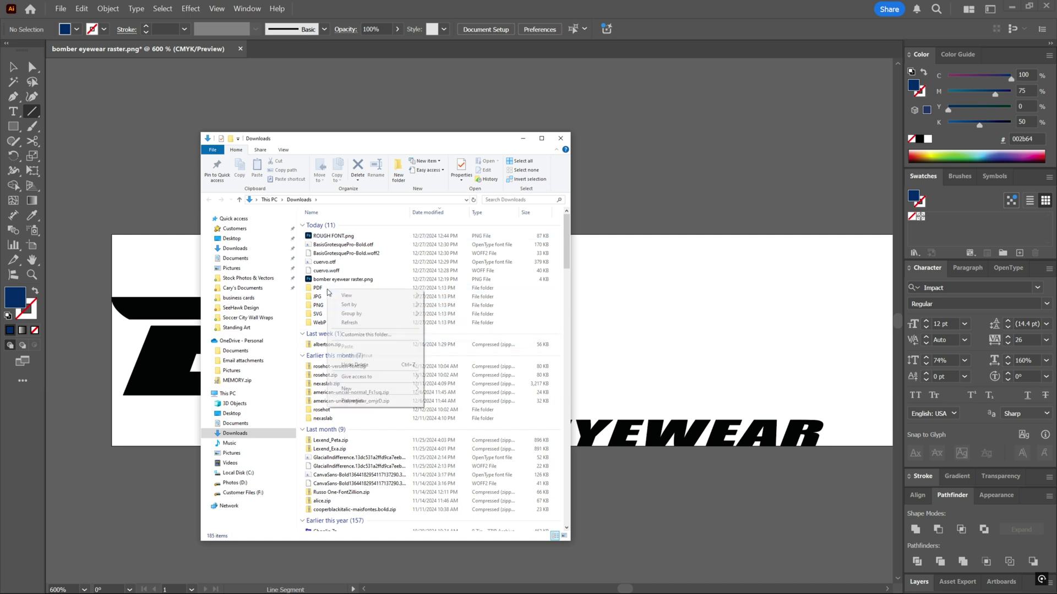
{"action": "left_click", "coordinate": [318, 288]}
{"action": "right_click", "coordinate": [315, 291]}
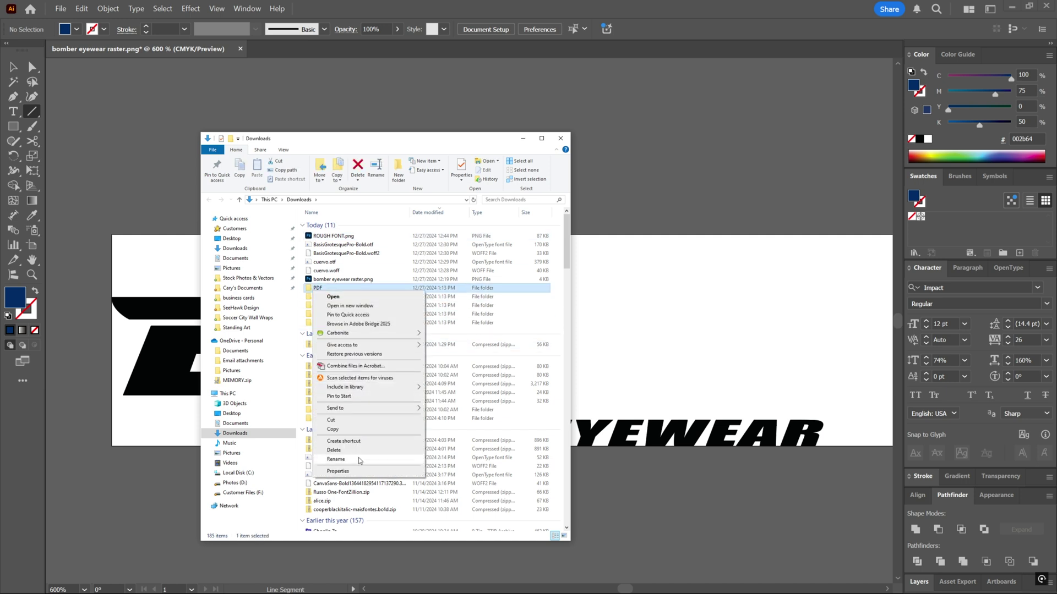
{"action": "left_click", "coordinate": [302, 302]}
{"action": "left_click", "coordinate": [317, 288]}
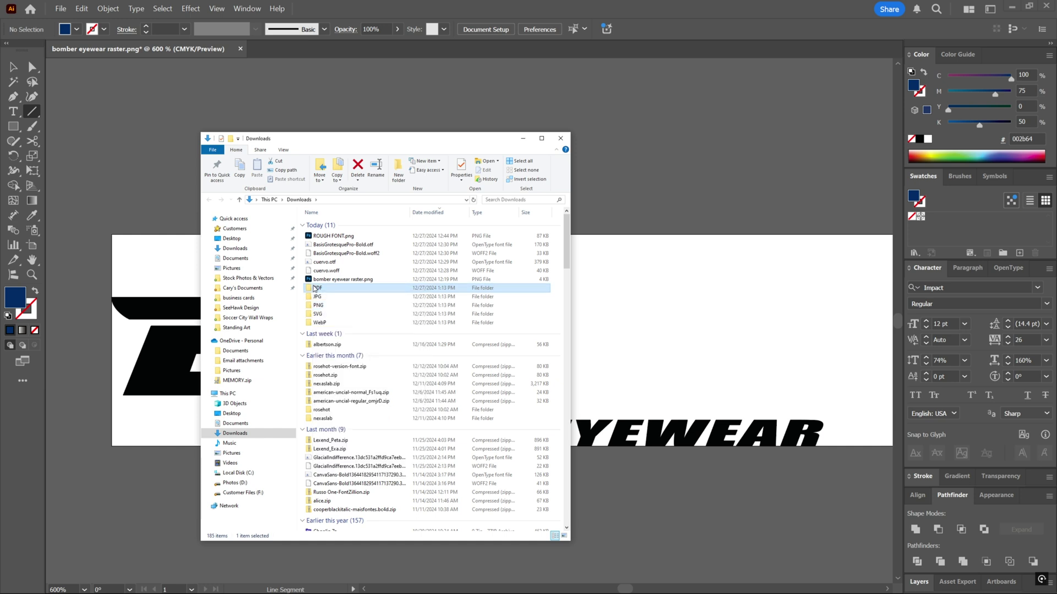
{"action": "left_click_drag", "start_coordinate": [323, 299], "coordinate": [335, 329]}
{"action": "right_click", "coordinate": [336, 309]}
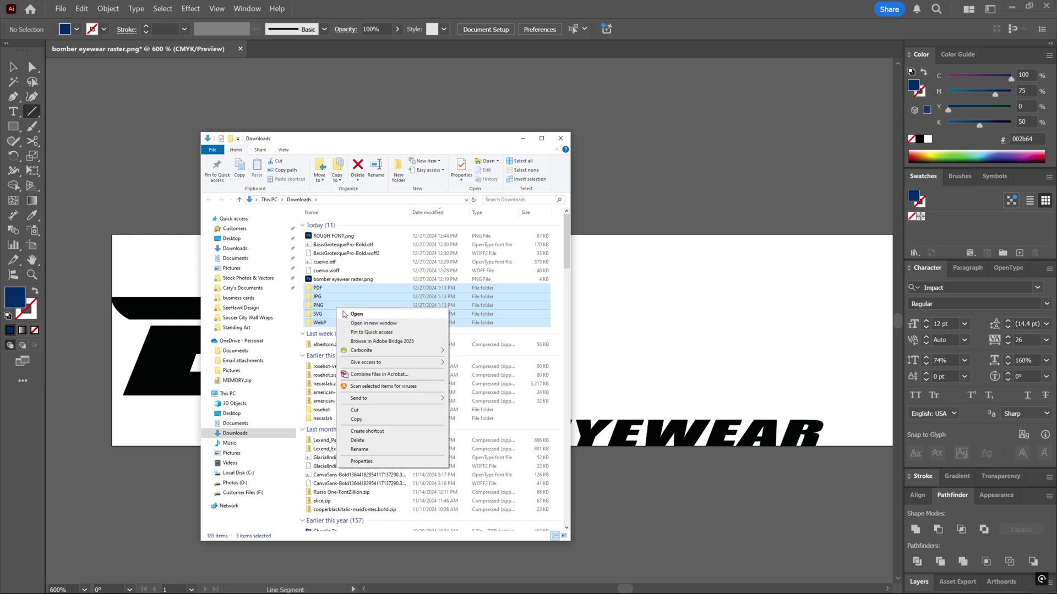
{"action": "mouse_move", "coordinate": [374, 398]}
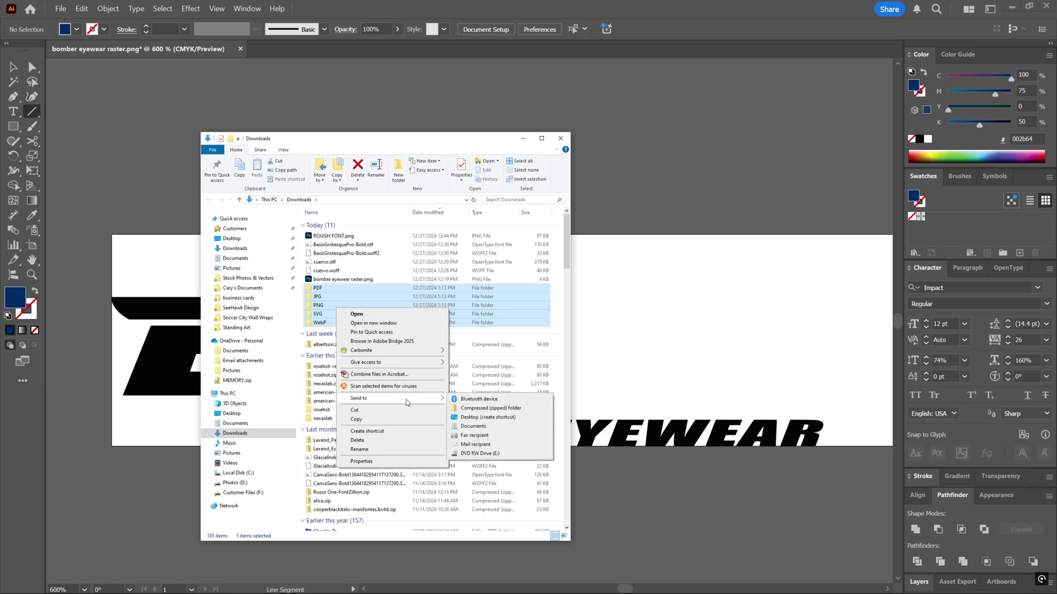
{"action": "left_click", "coordinate": [465, 409]}
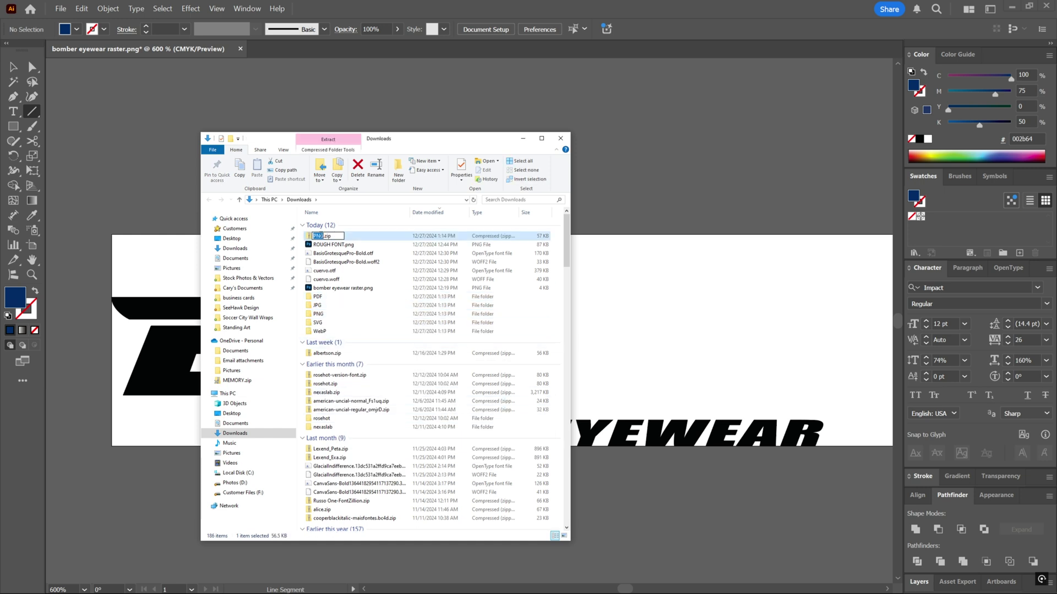
{"action": "type", "text": "LOGO"}
{"action": "type", "text": " FILES"}
{"action": "key", "text": "Return"}
Delete the LOGO FILES zip archive from the Downloads folder.
{"action": "right_click", "coordinate": [326, 237]}
{"action": "left_click", "coordinate": [416, 387]}
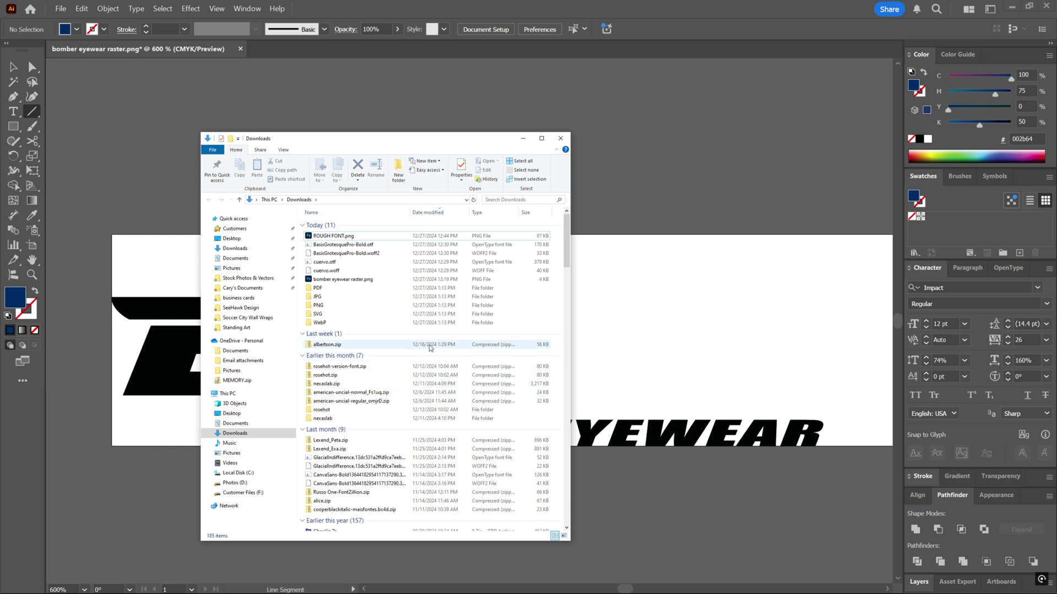